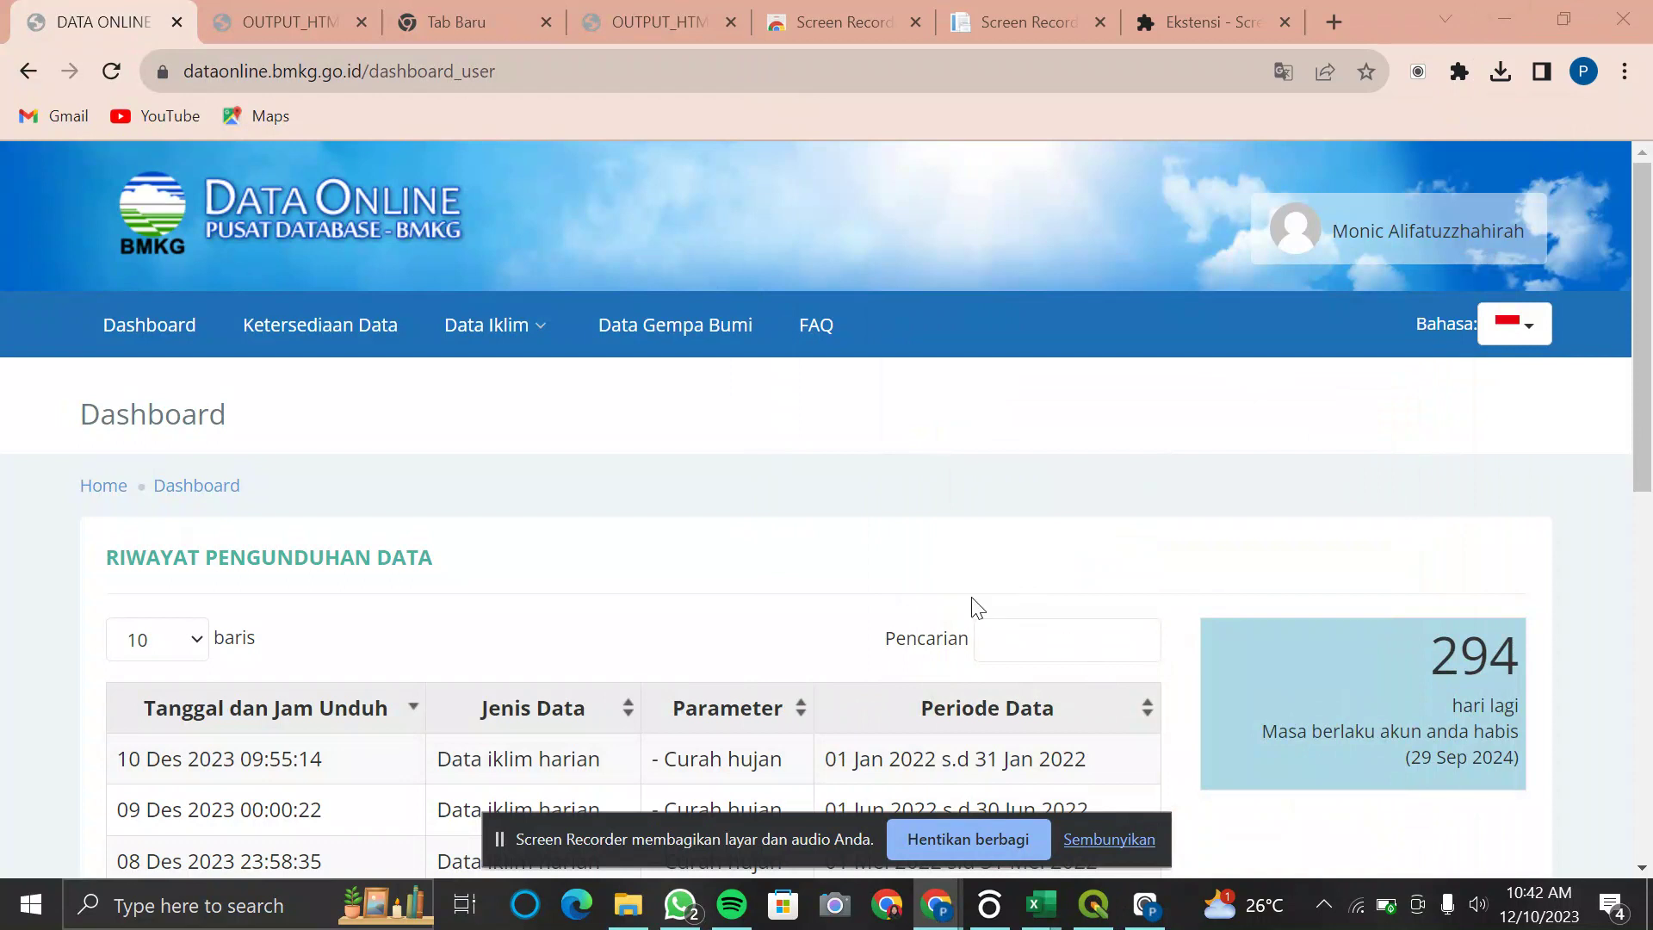
Step: Review the download history and account validity period on the dashboard
scroll(702, 511, "down", 2)
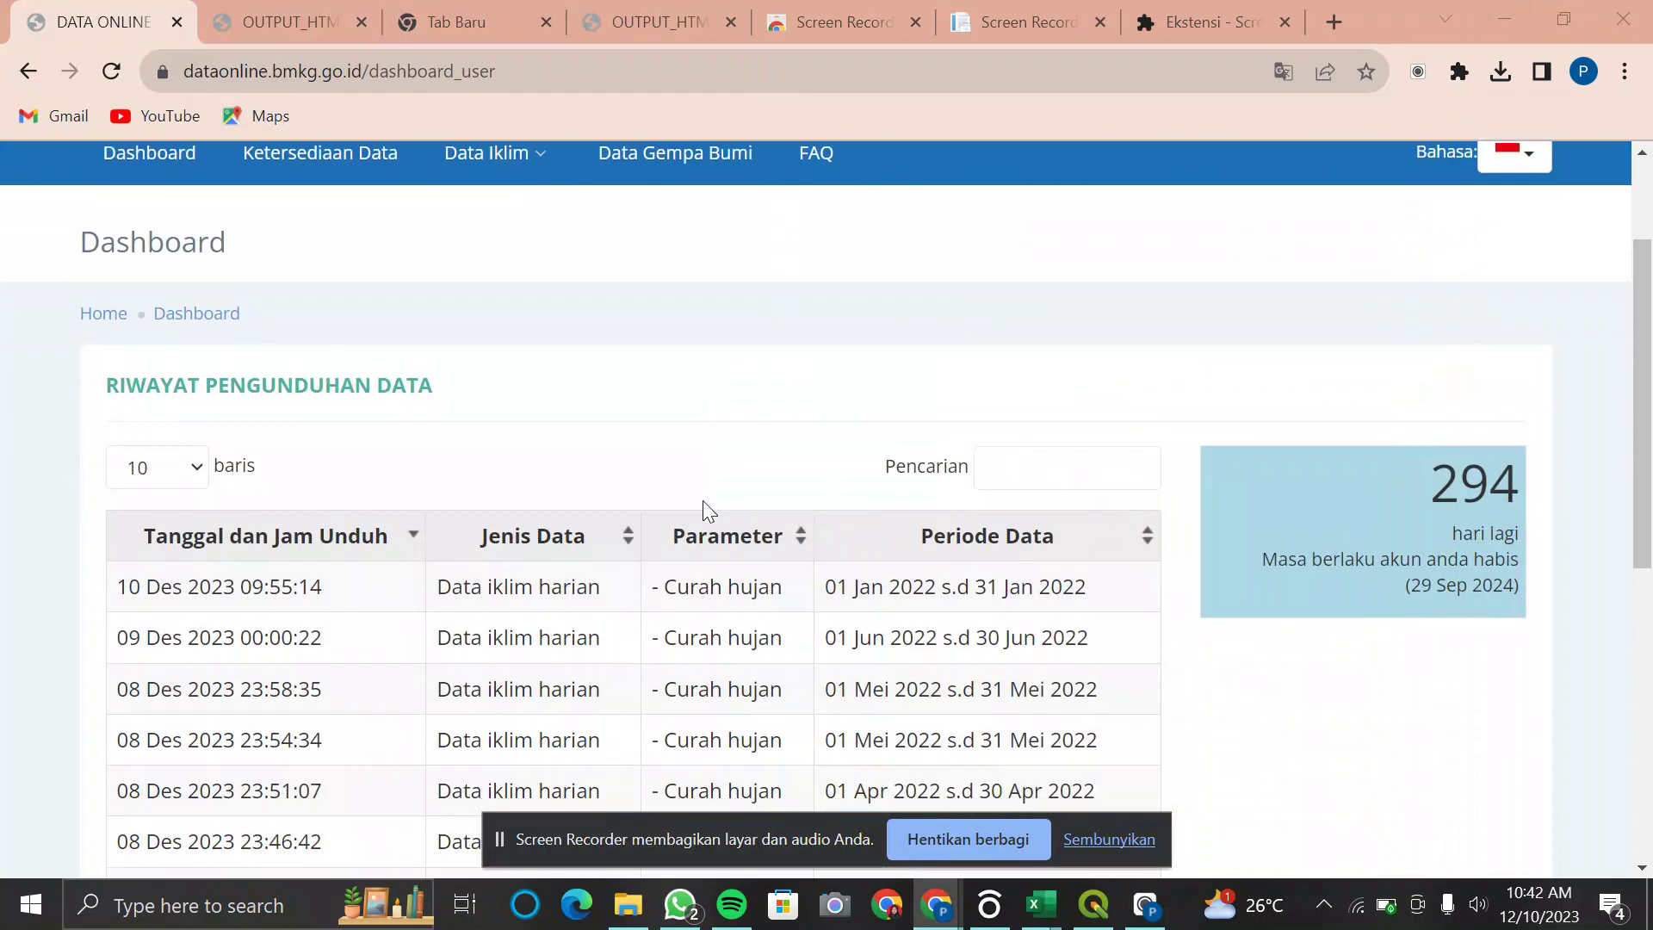
scroll(702, 512, "up", 2)
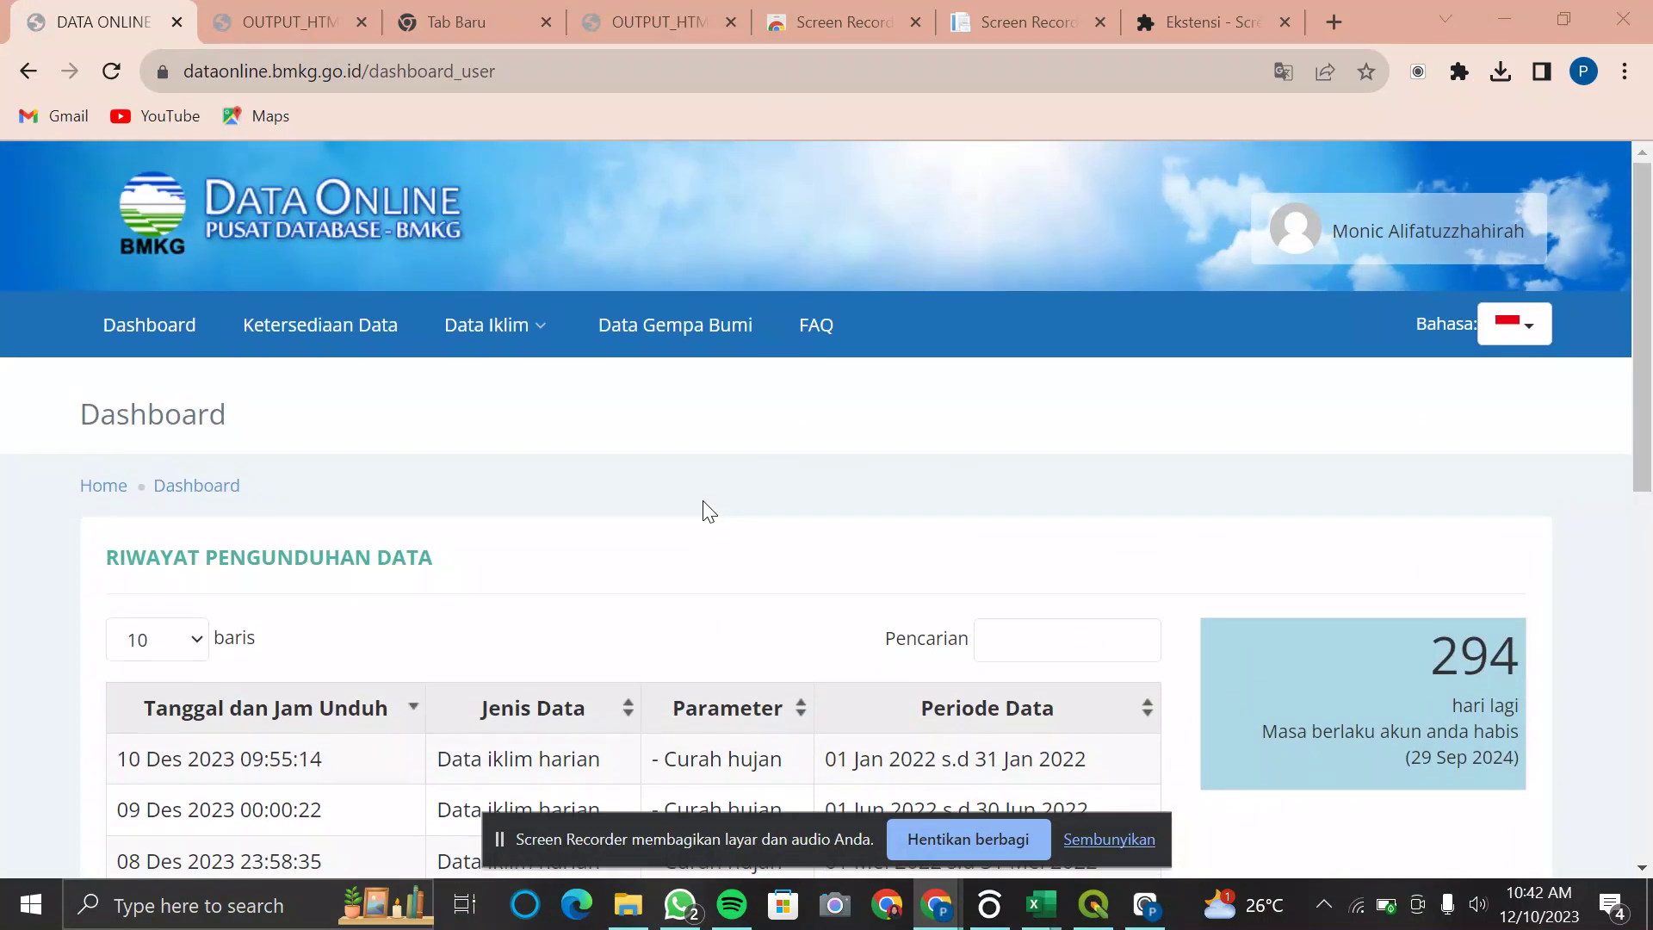
scroll(702, 512, "down", 2)
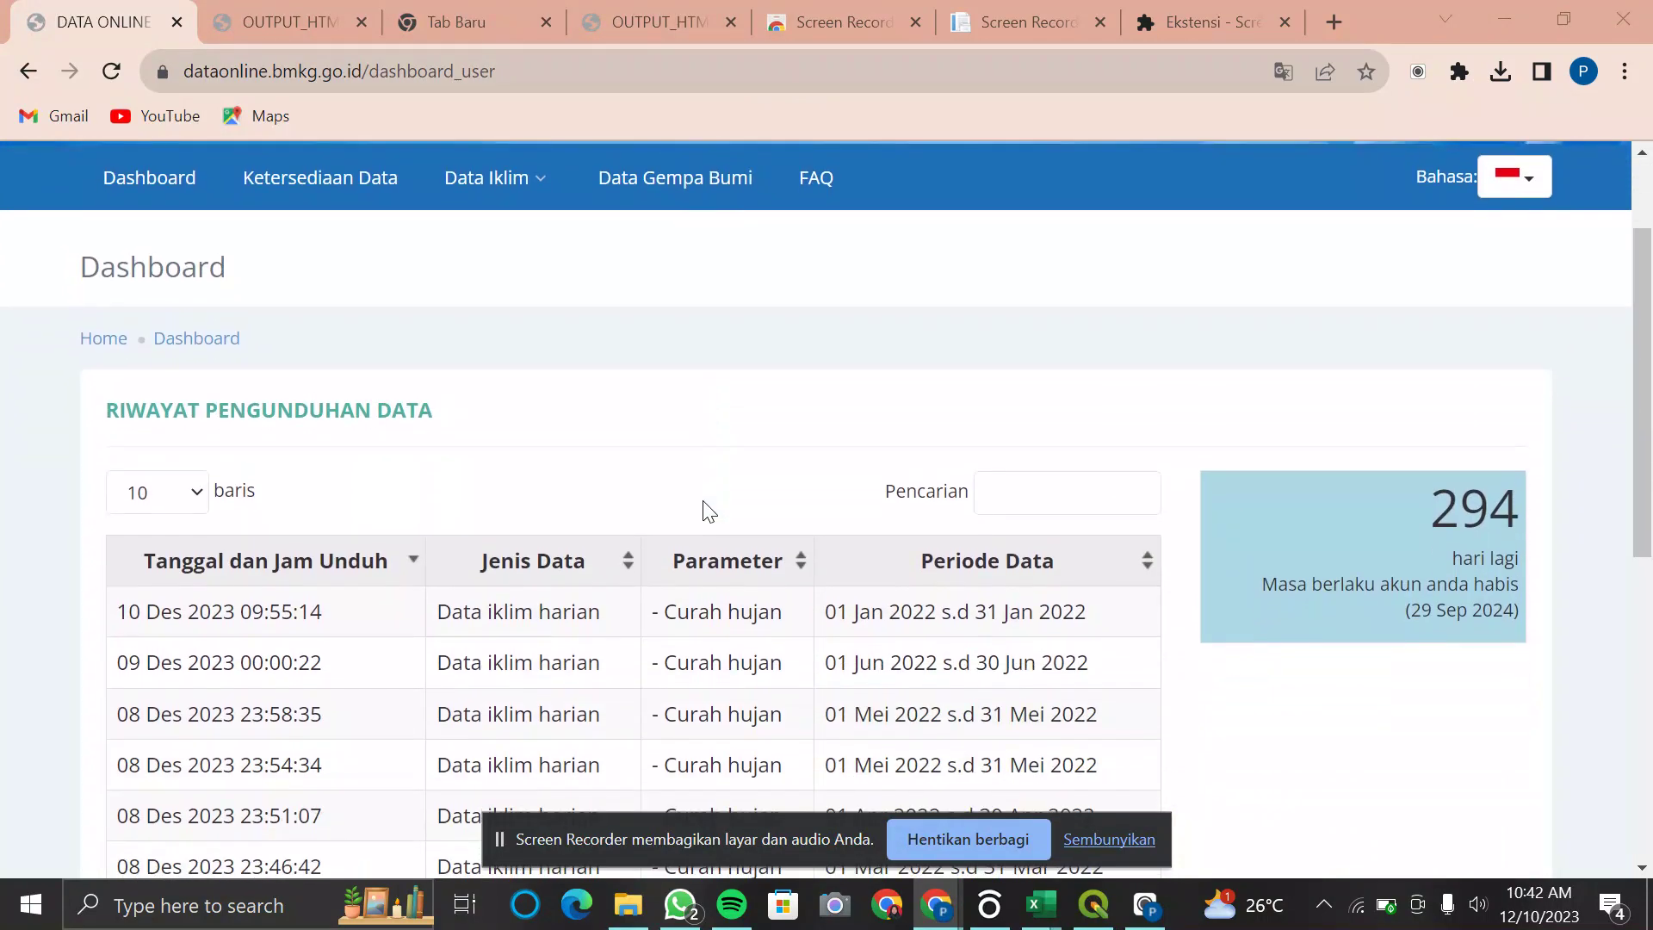
scroll(702, 511, "up", 2)
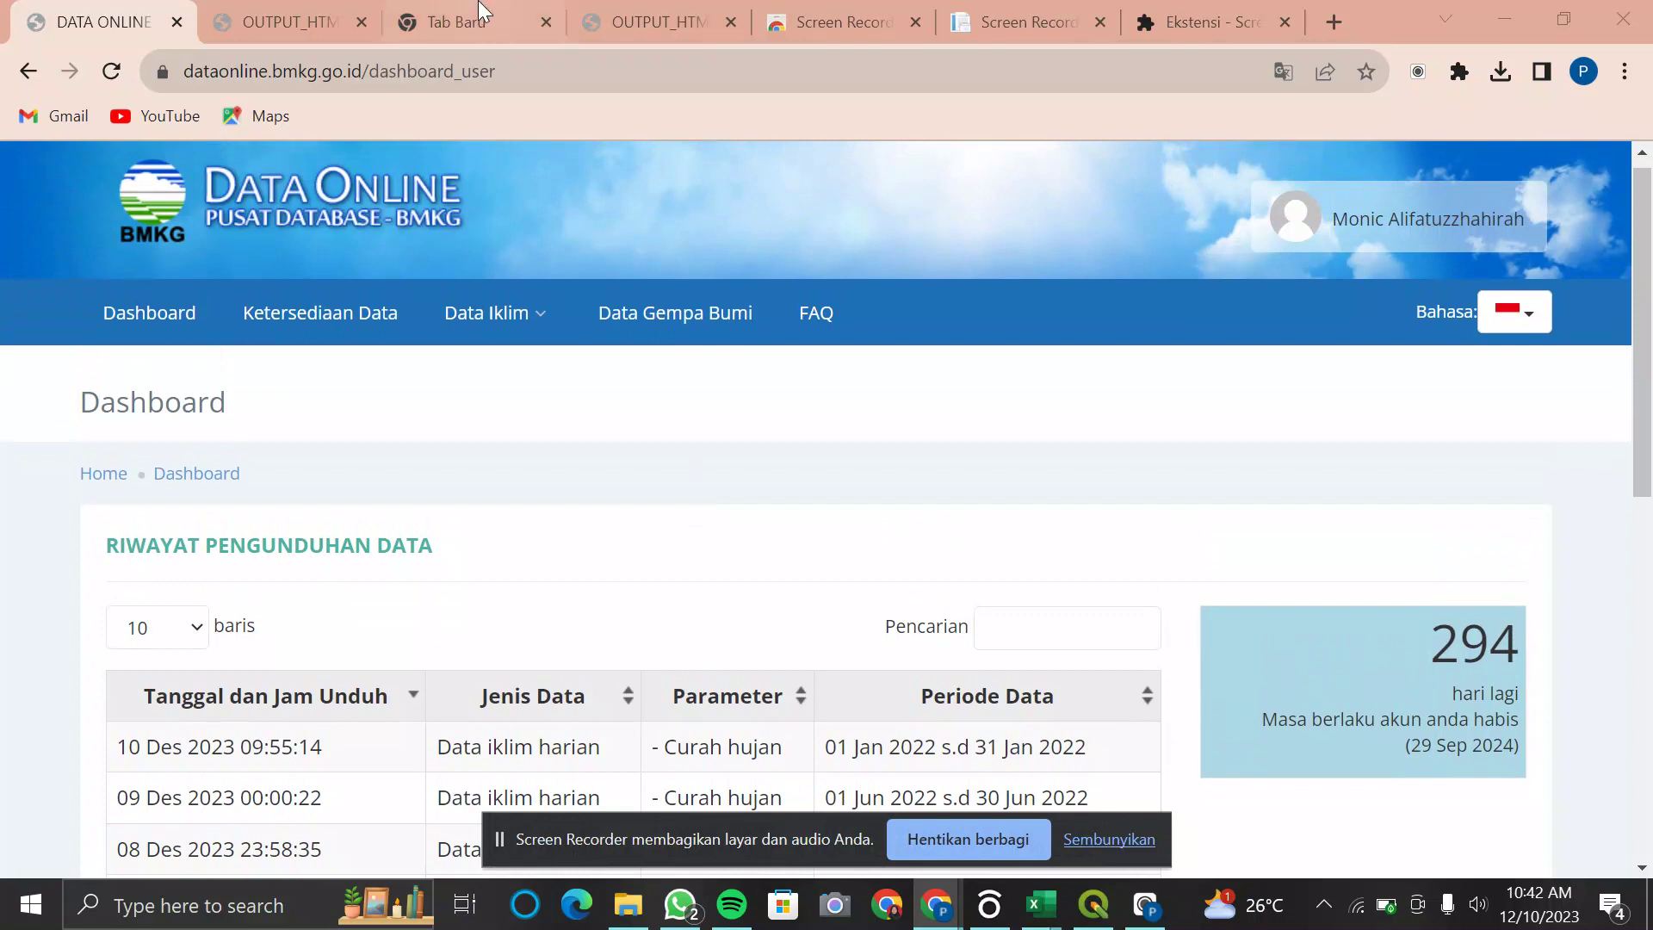
left_click_drag(497, 73, 168, 82)
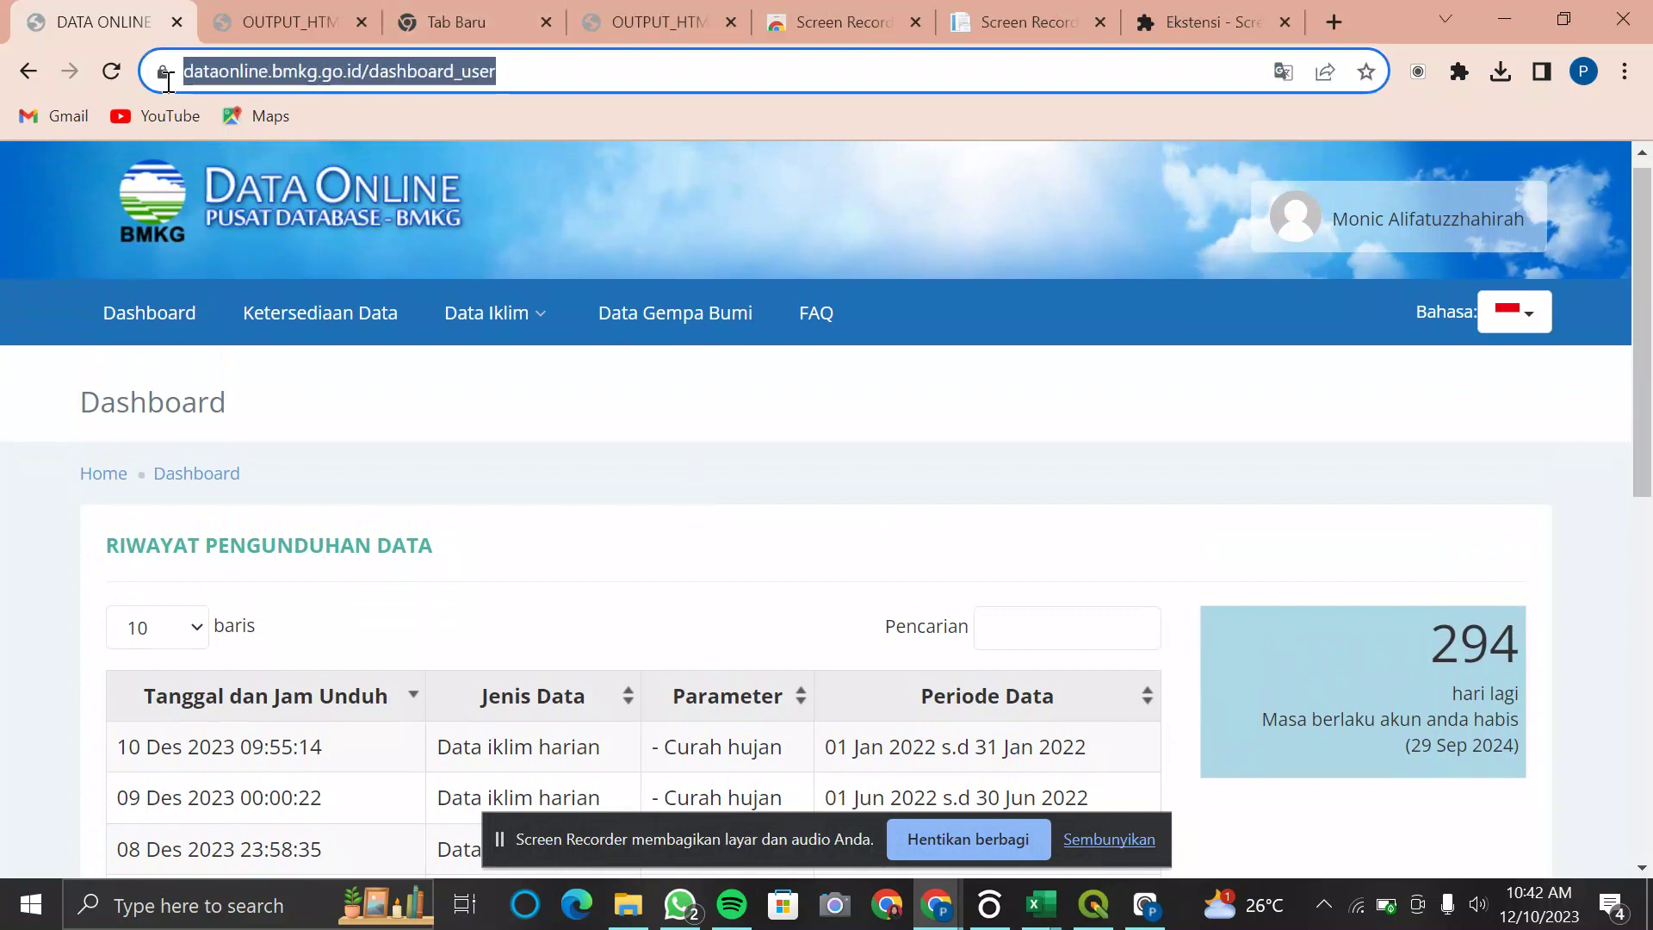
left_click(626, 410)
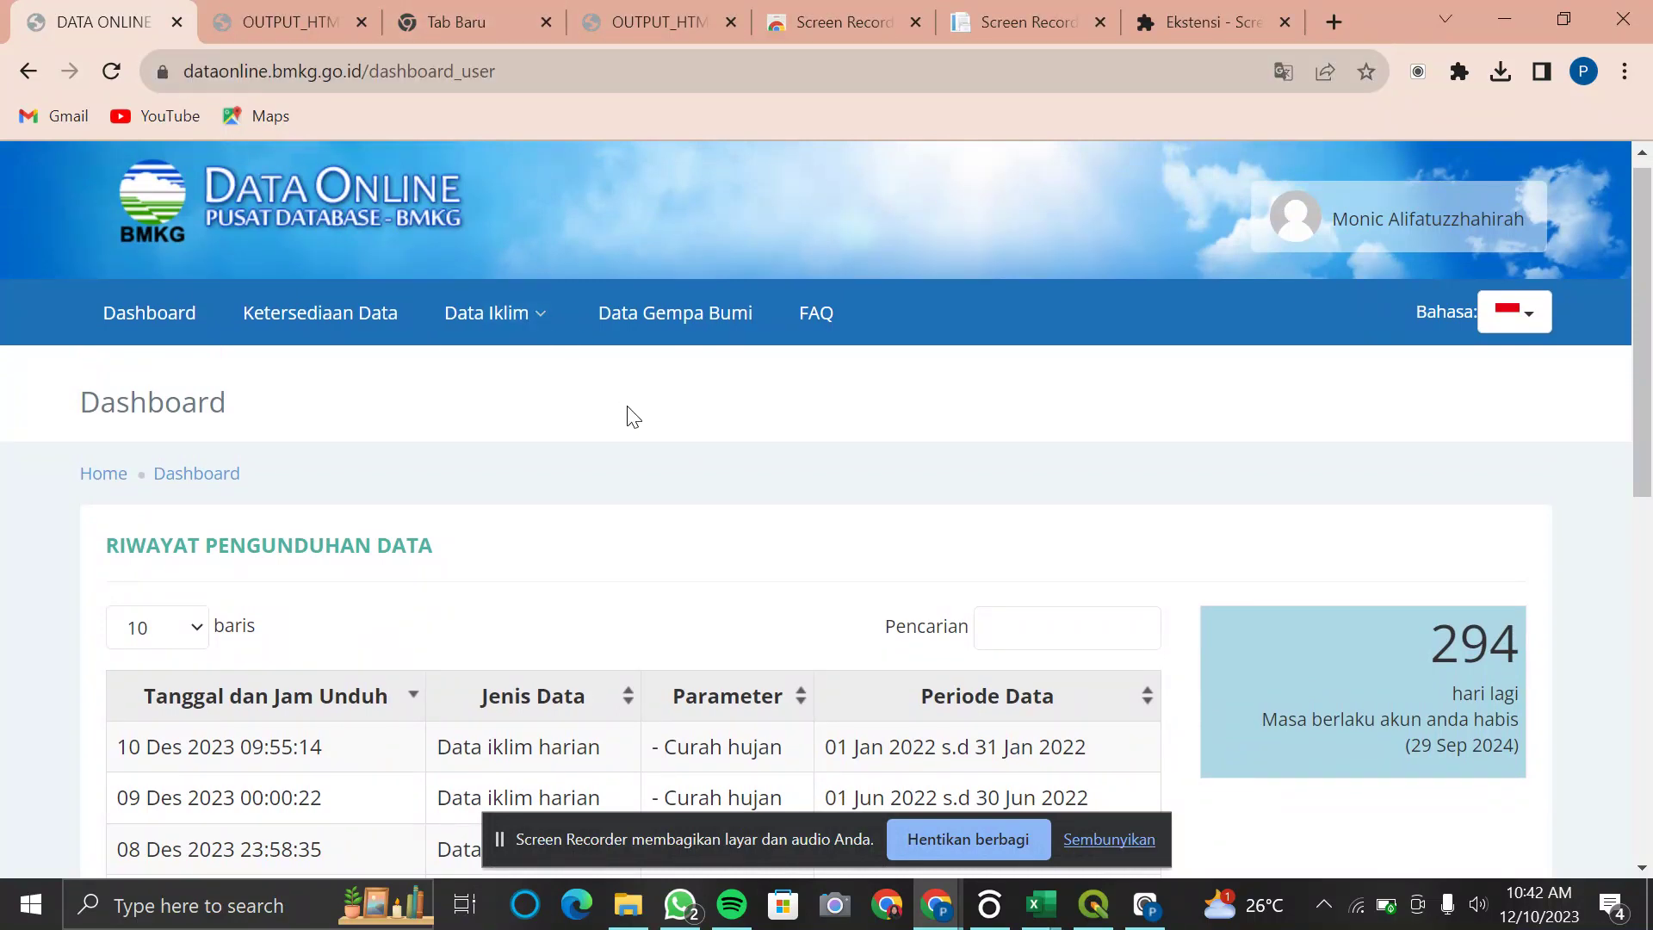
scroll(1251, 422, "down", 2)
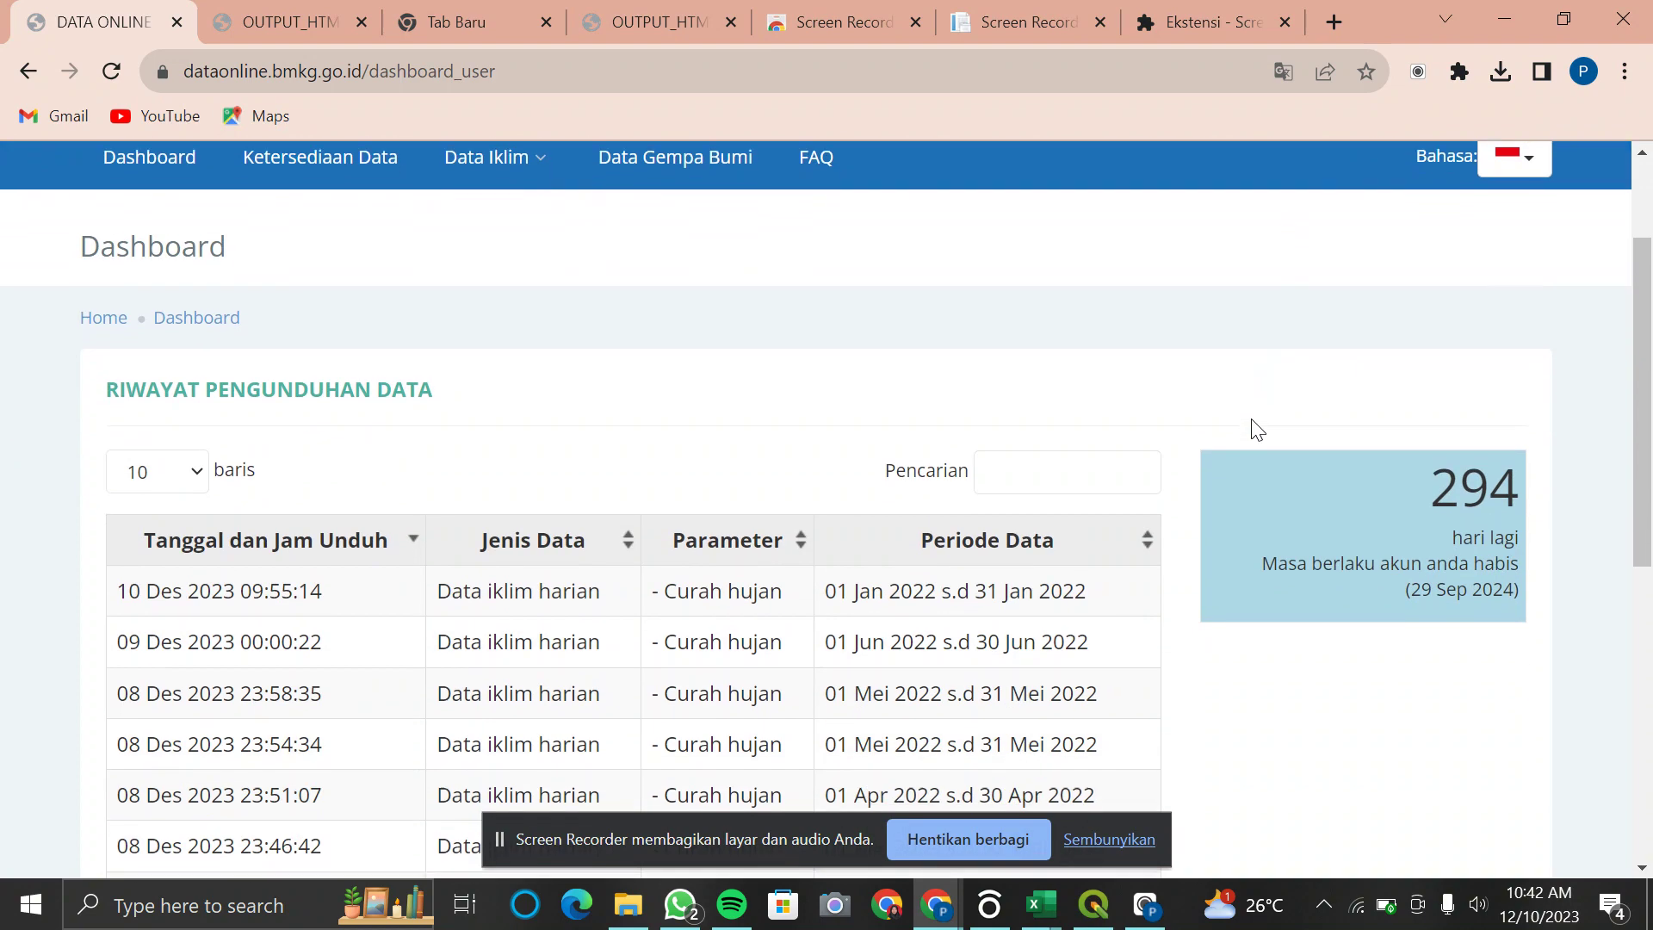
scroll(1250, 421, "up", 2)
scroll(1251, 418, "down", 3)
scroll(1251, 418, "up", 3)
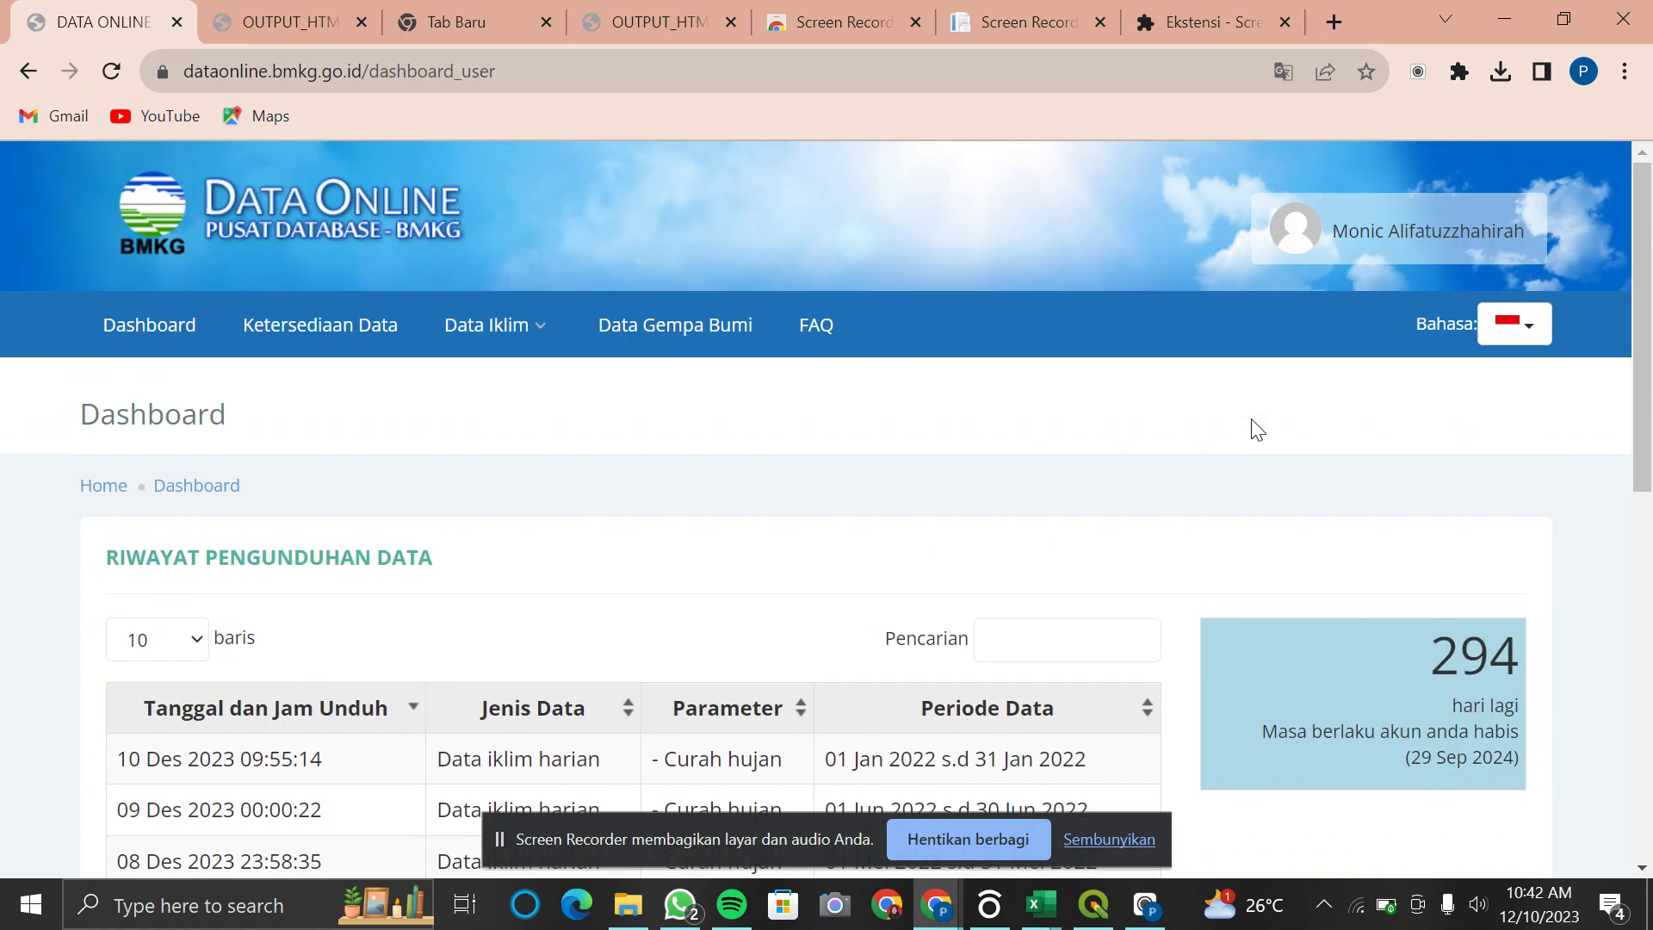
Step: Open the daily climate data page (Data Harian) and set the station type to UPT
left_click(529, 335)
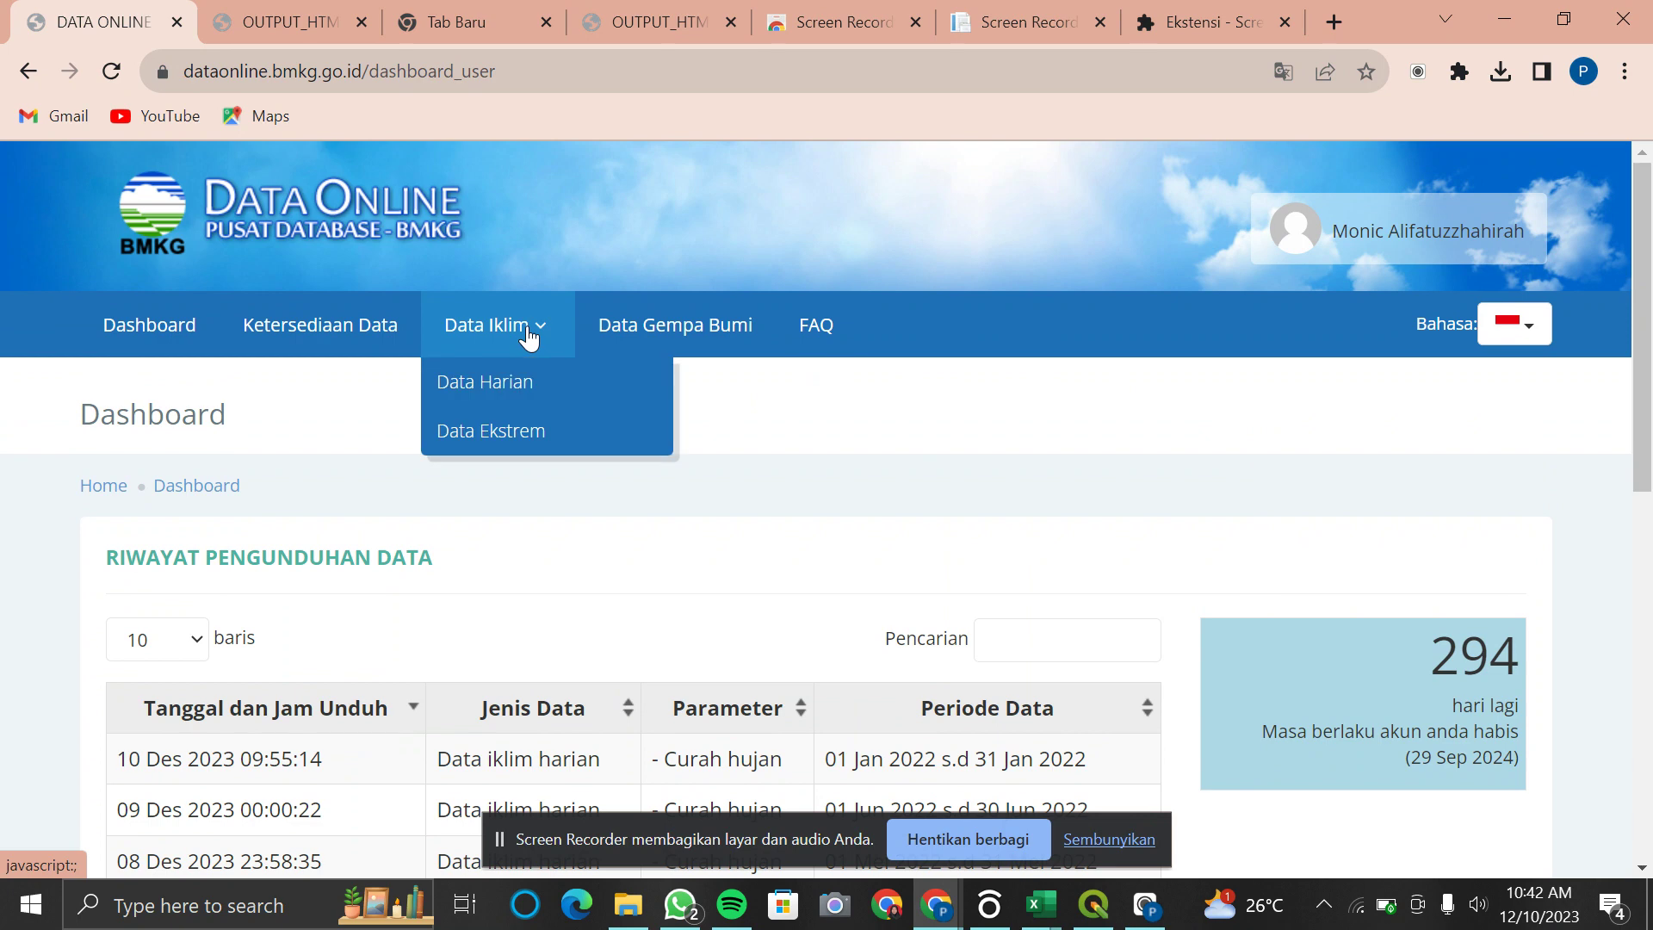
left_click(568, 378)
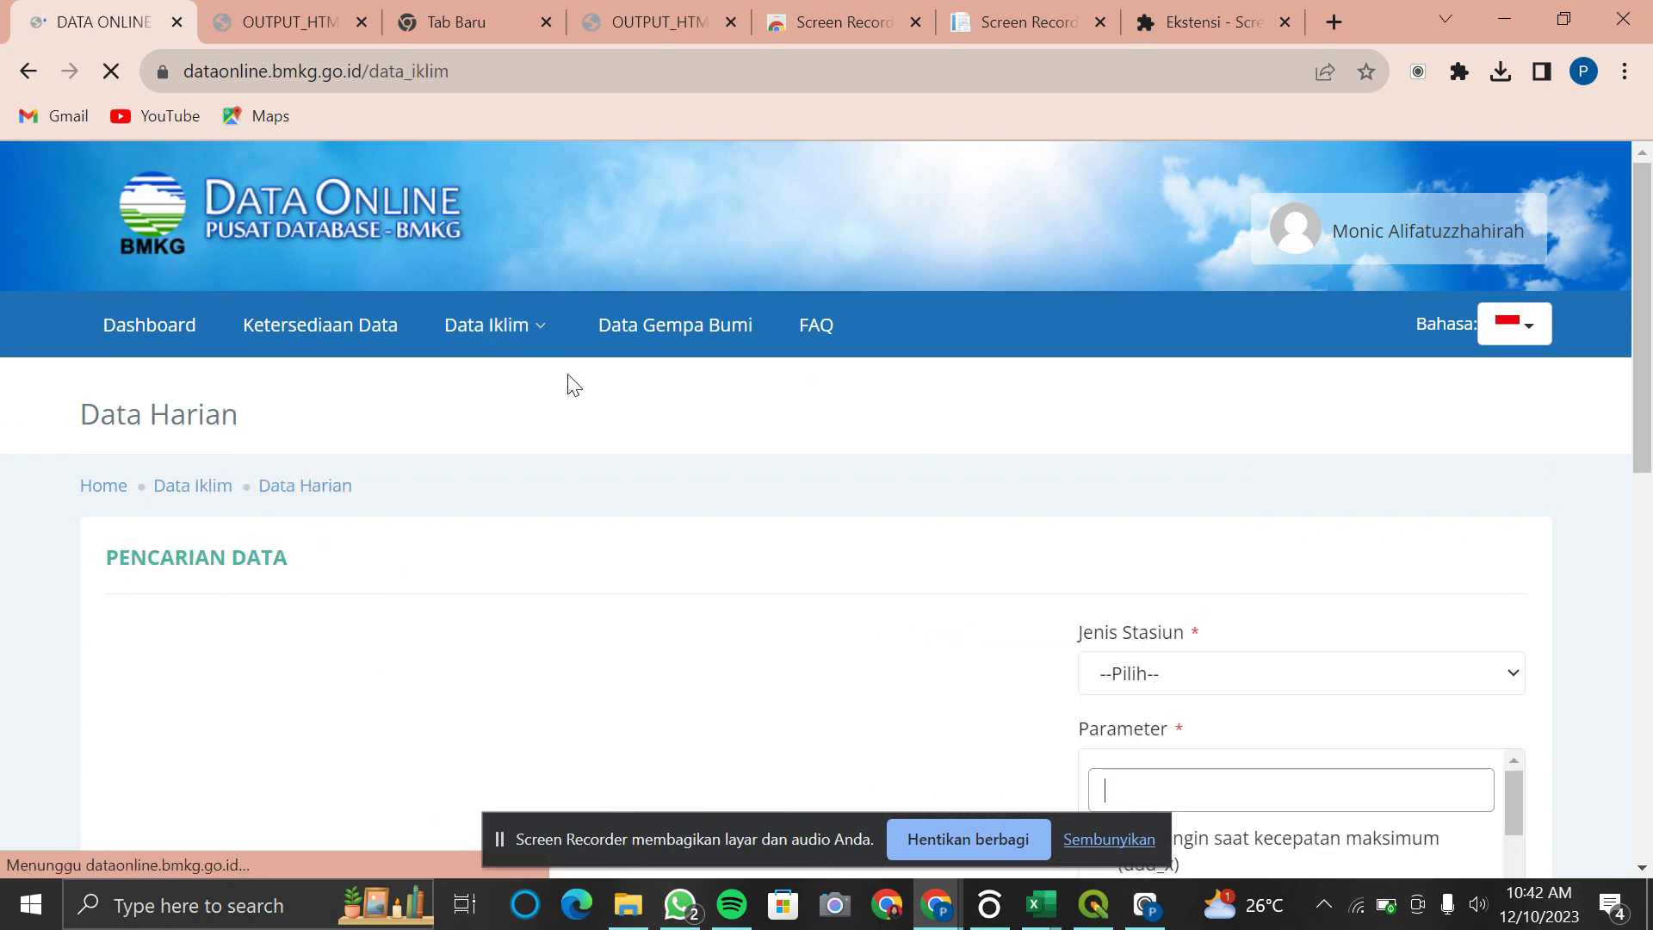
scroll(1192, 543, "down", 3)
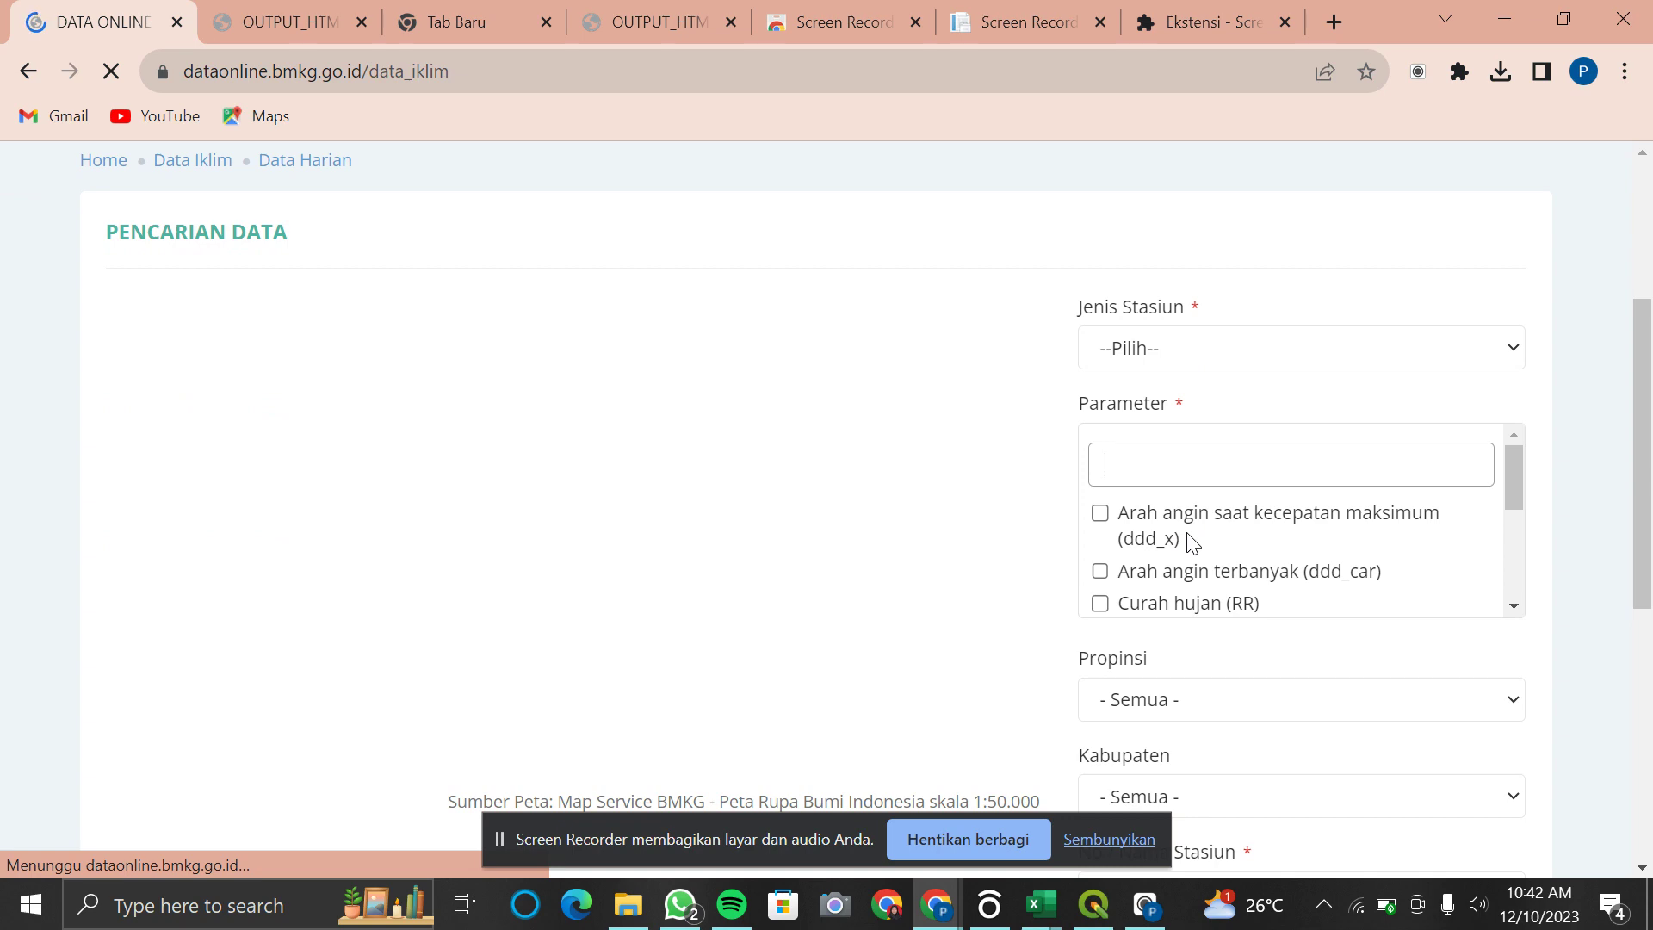
scroll(1438, 293, "down", 1)
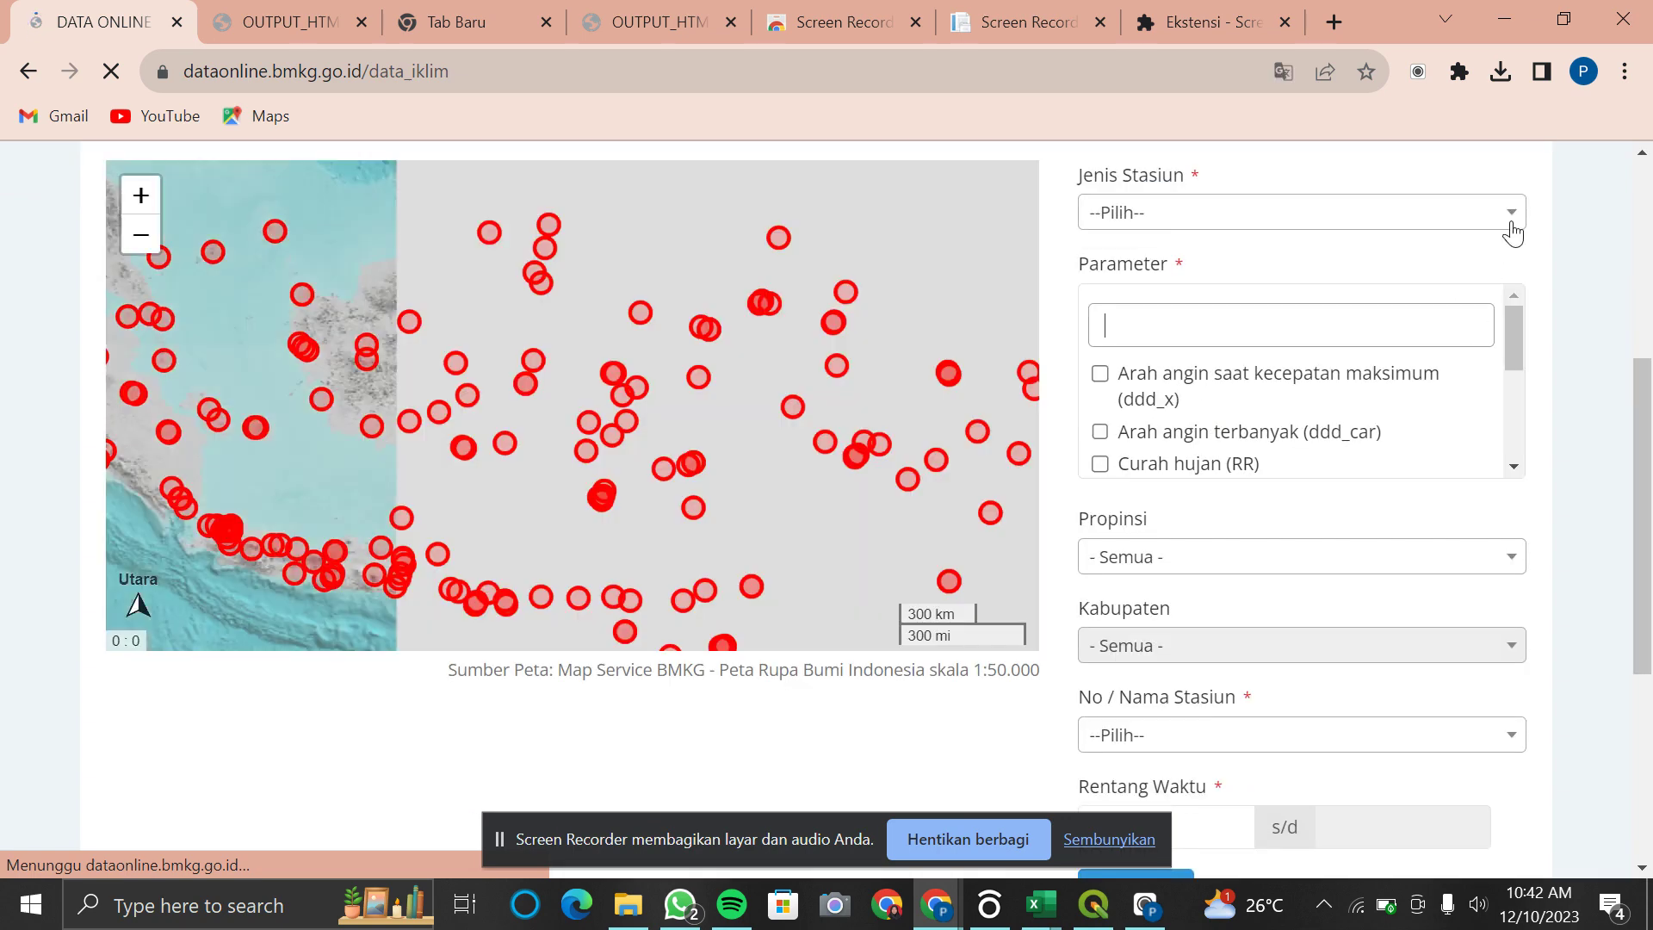
left_click(1510, 226)
left_click(1238, 379)
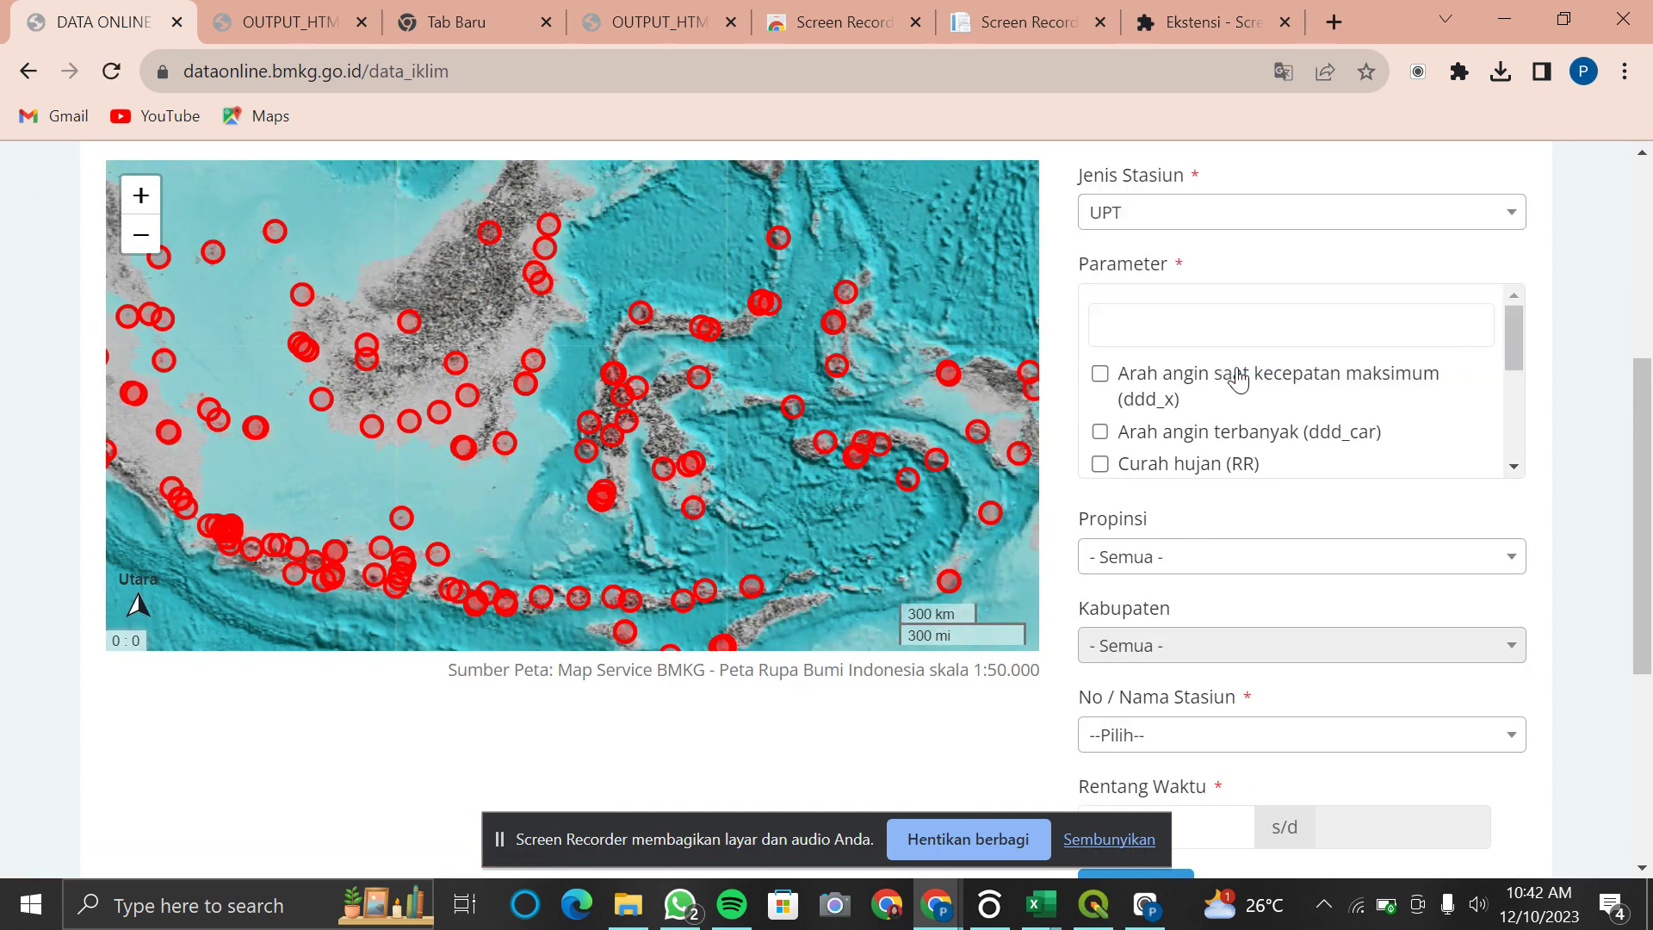
Step: Include the Curah hujan (RR) parameter and set the province to Kep. Riau
left_click(1100, 464)
scroll(1374, 557, "down", 2)
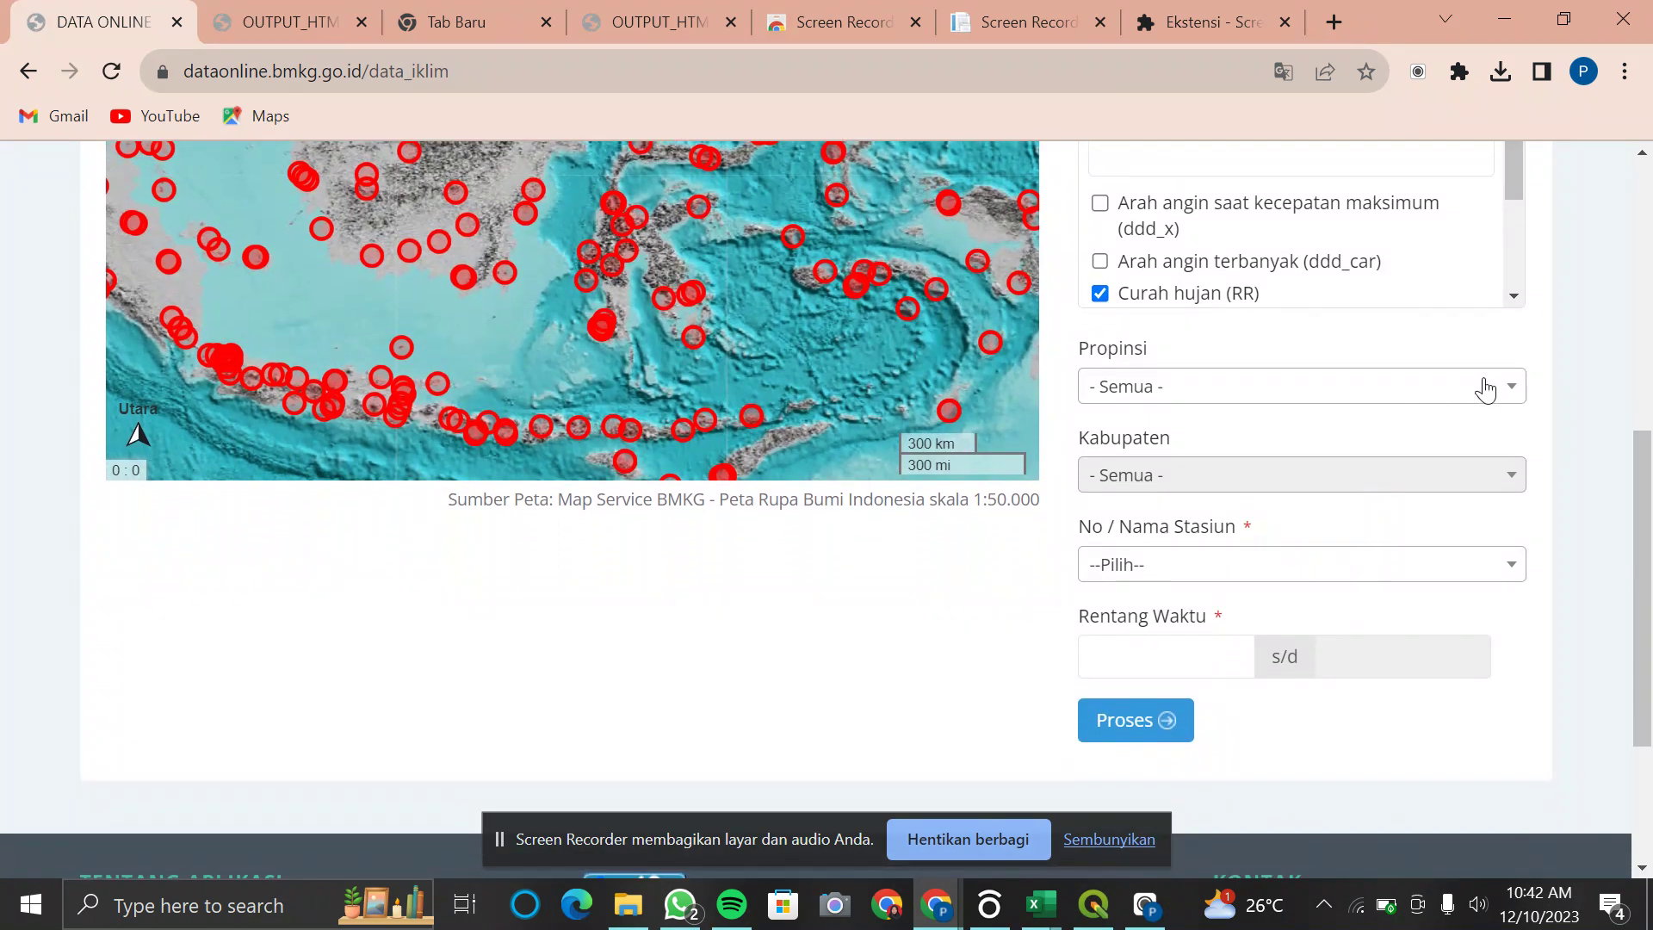
left_click(1477, 386)
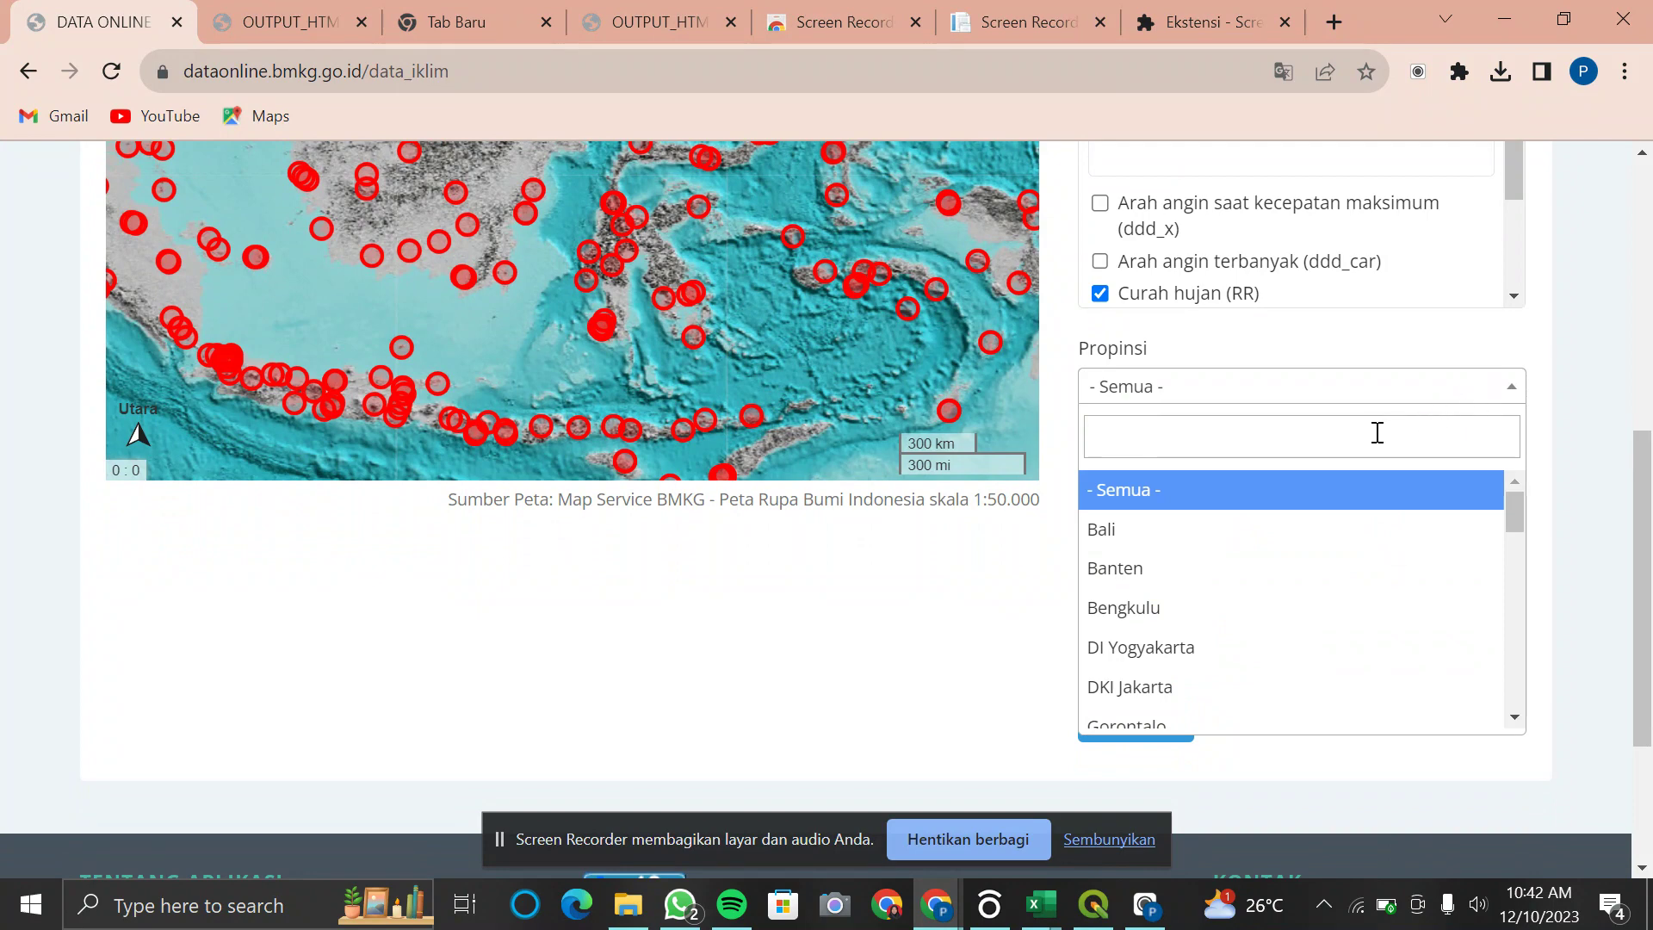
type("Kep")
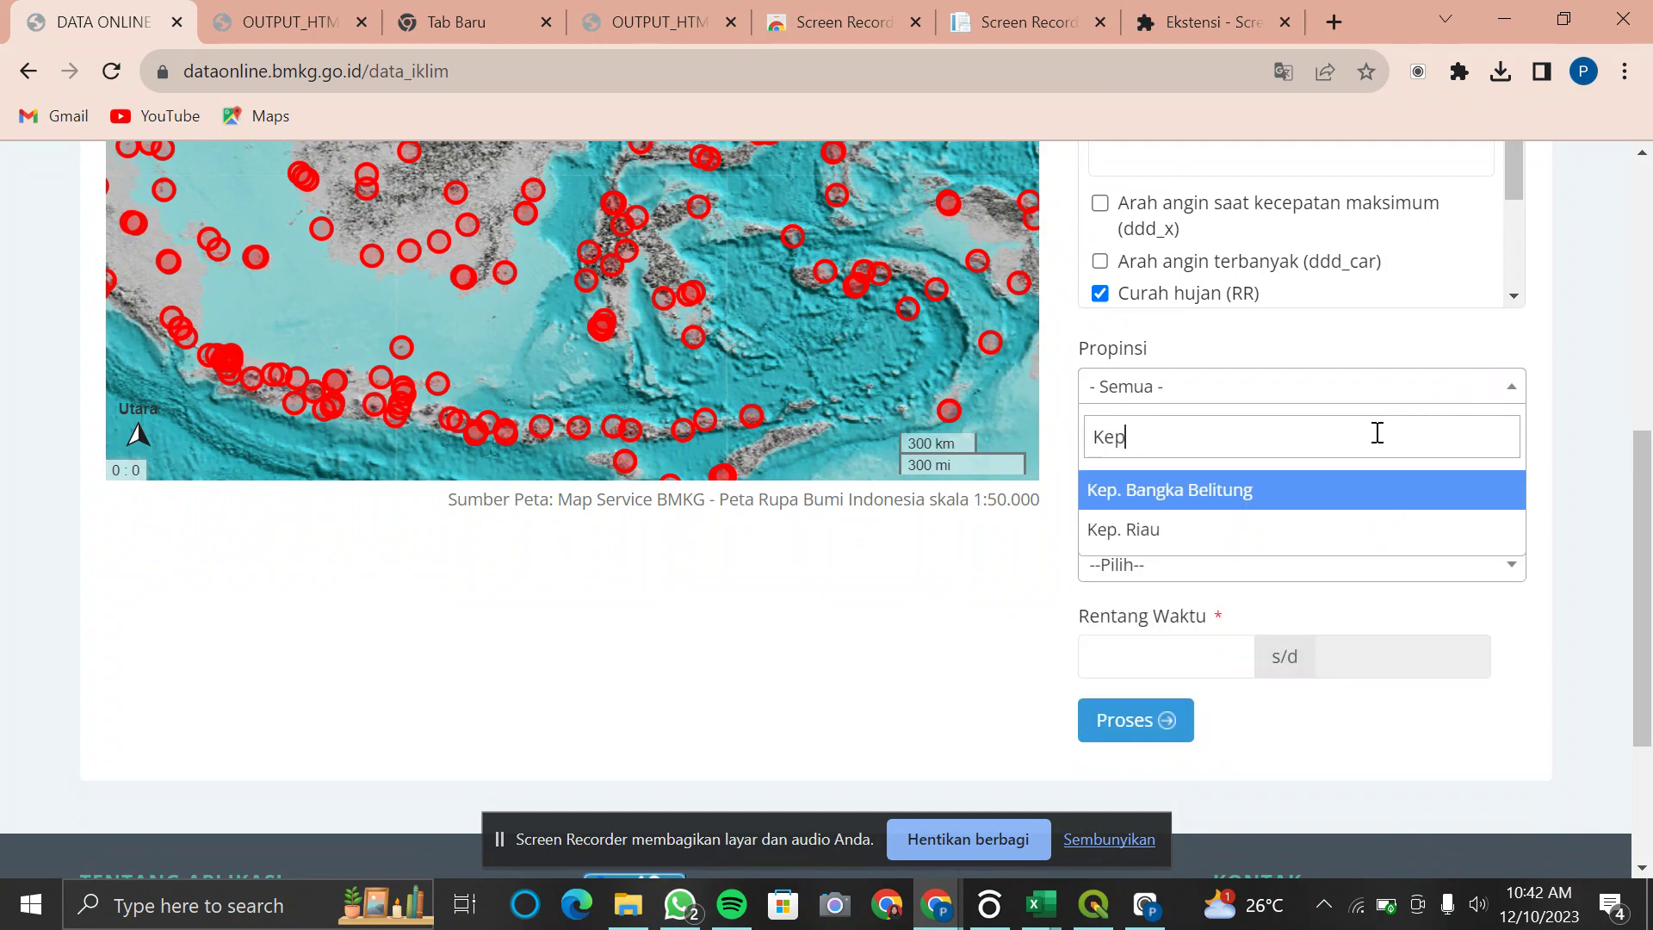
type(". riau")
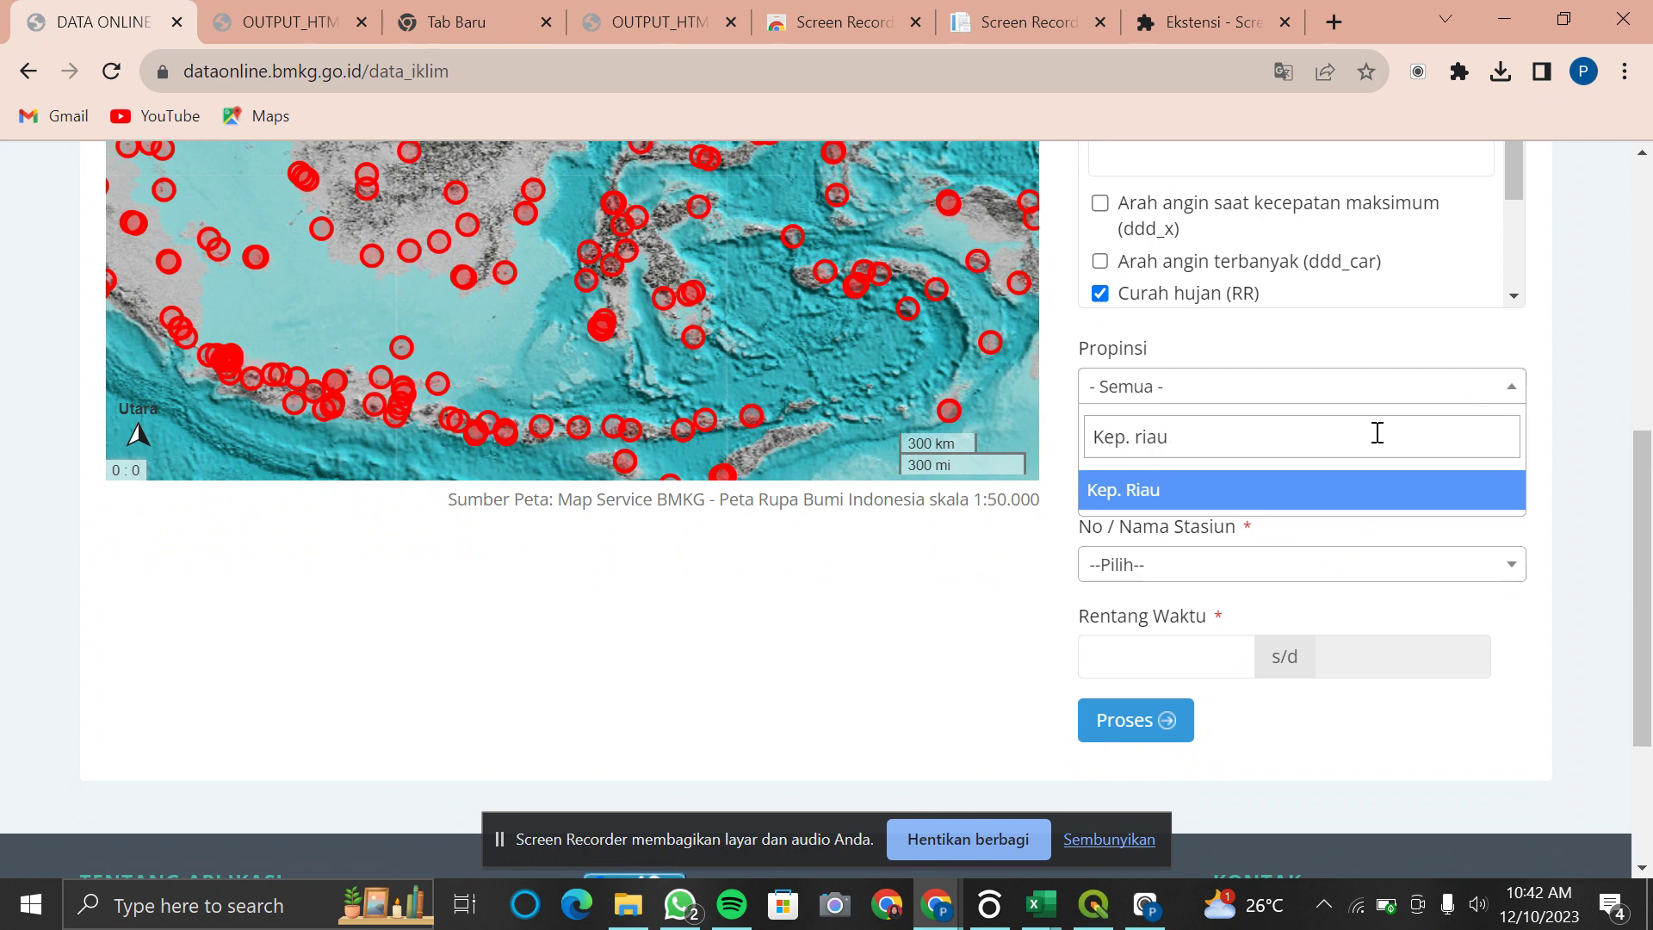
left_click(1365, 490)
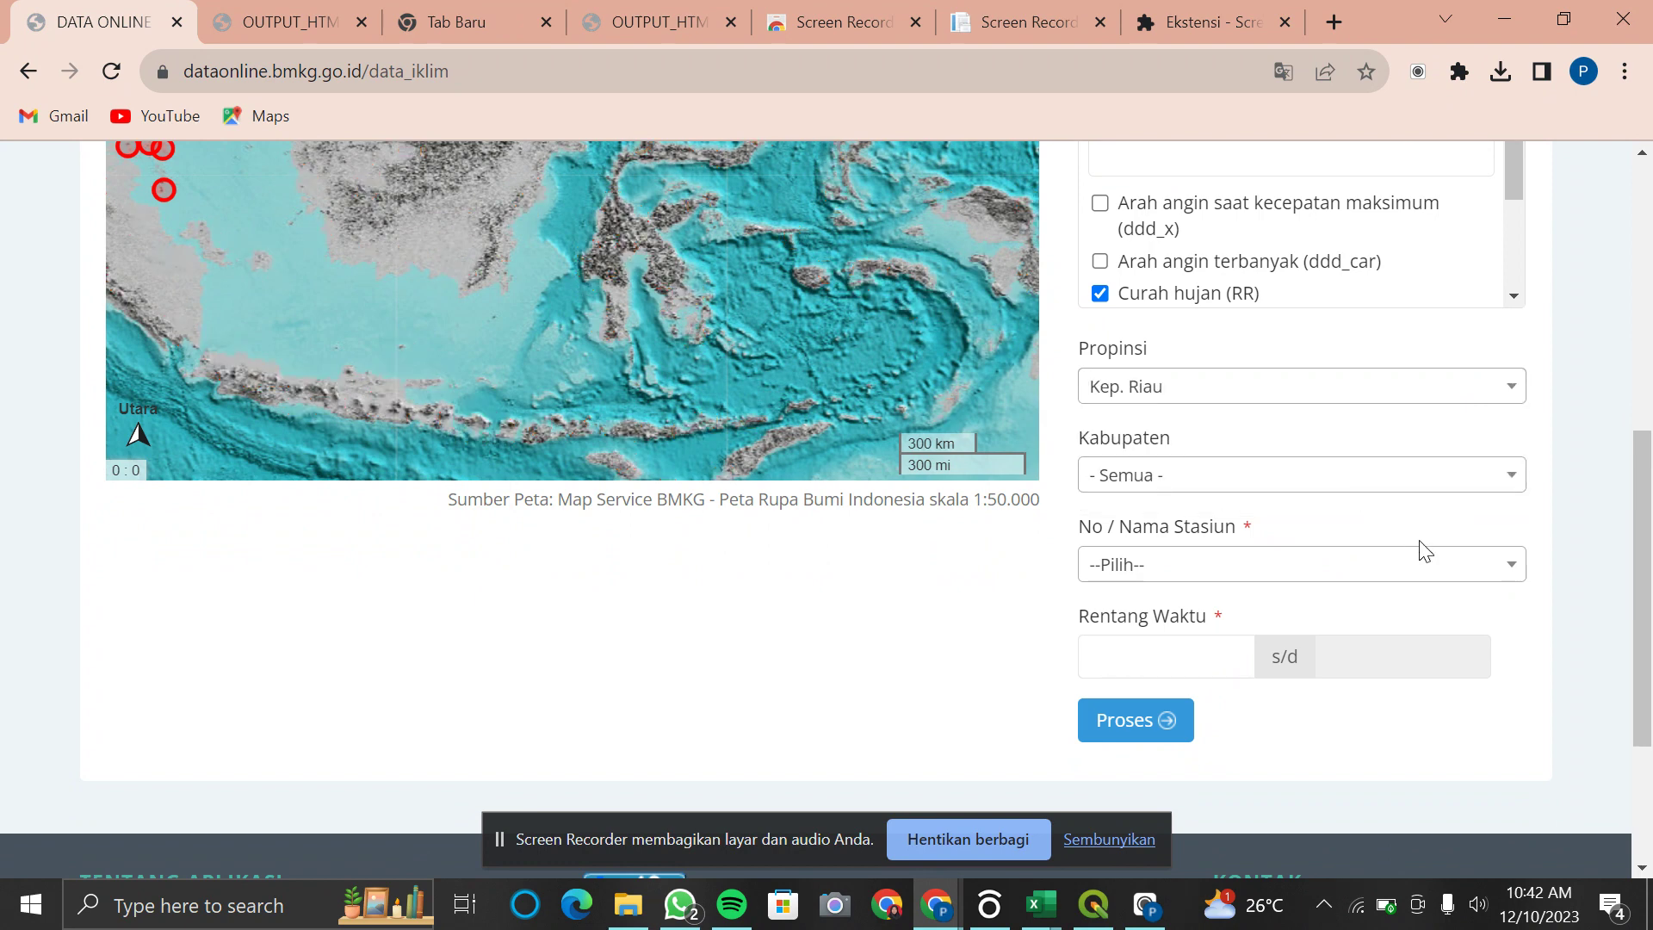
Step: Choose 96089 - Stasiun Meteorologi Raja Haji Abdullah as the station
left_click(1432, 566)
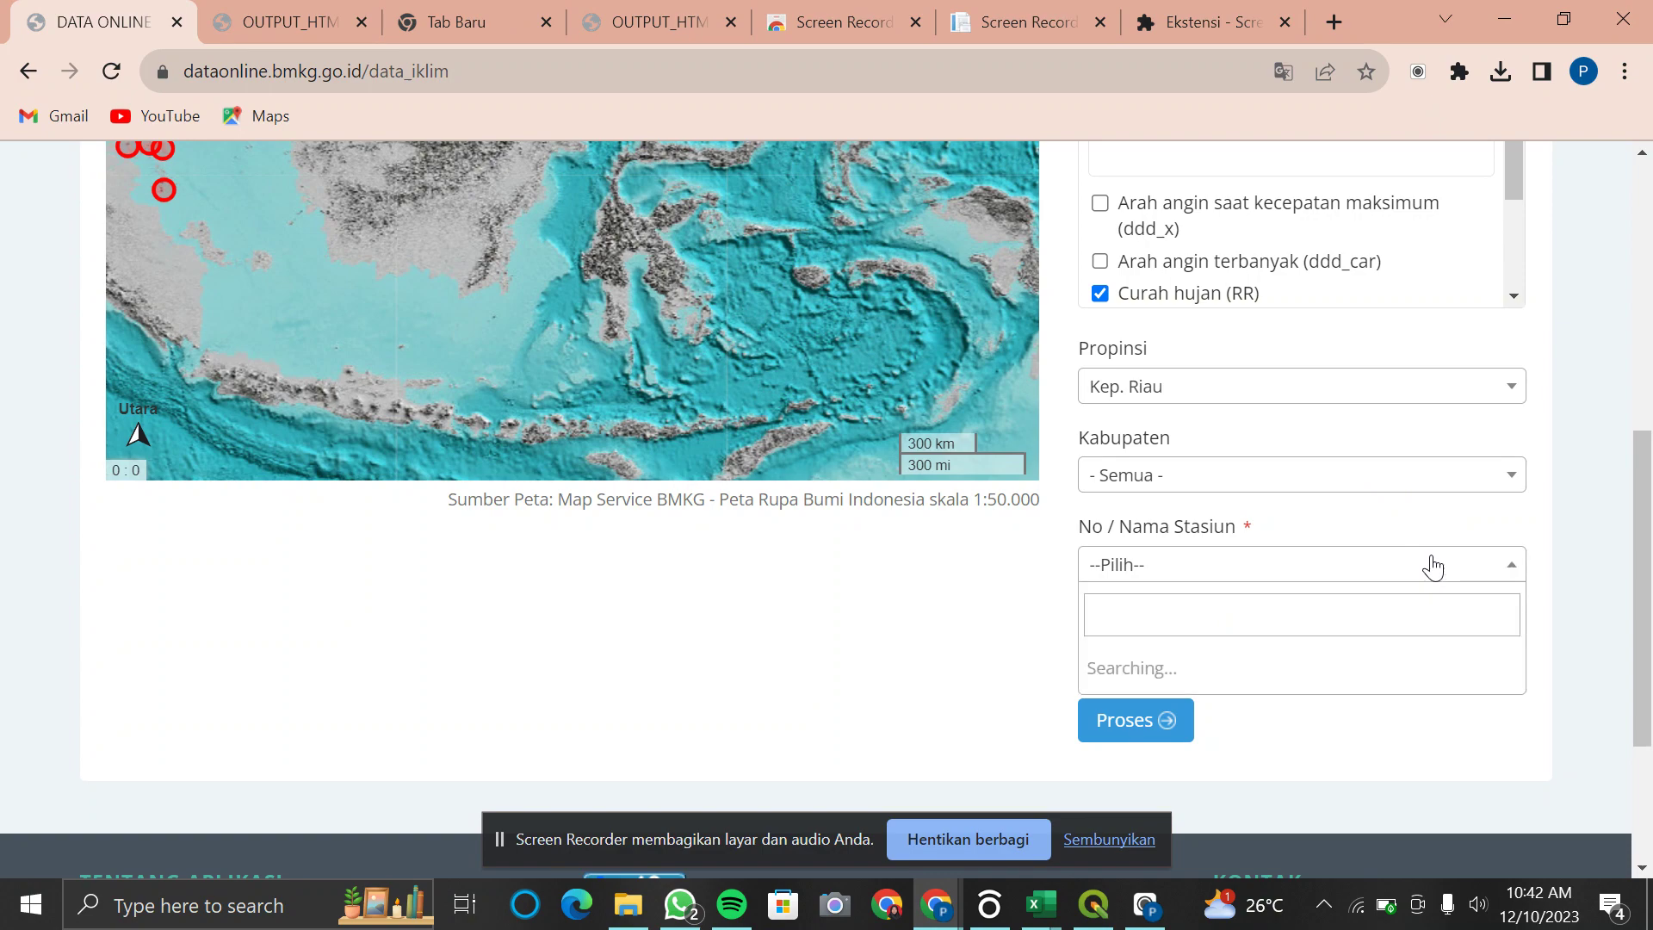
left_click(1507, 569)
left_click(1507, 569)
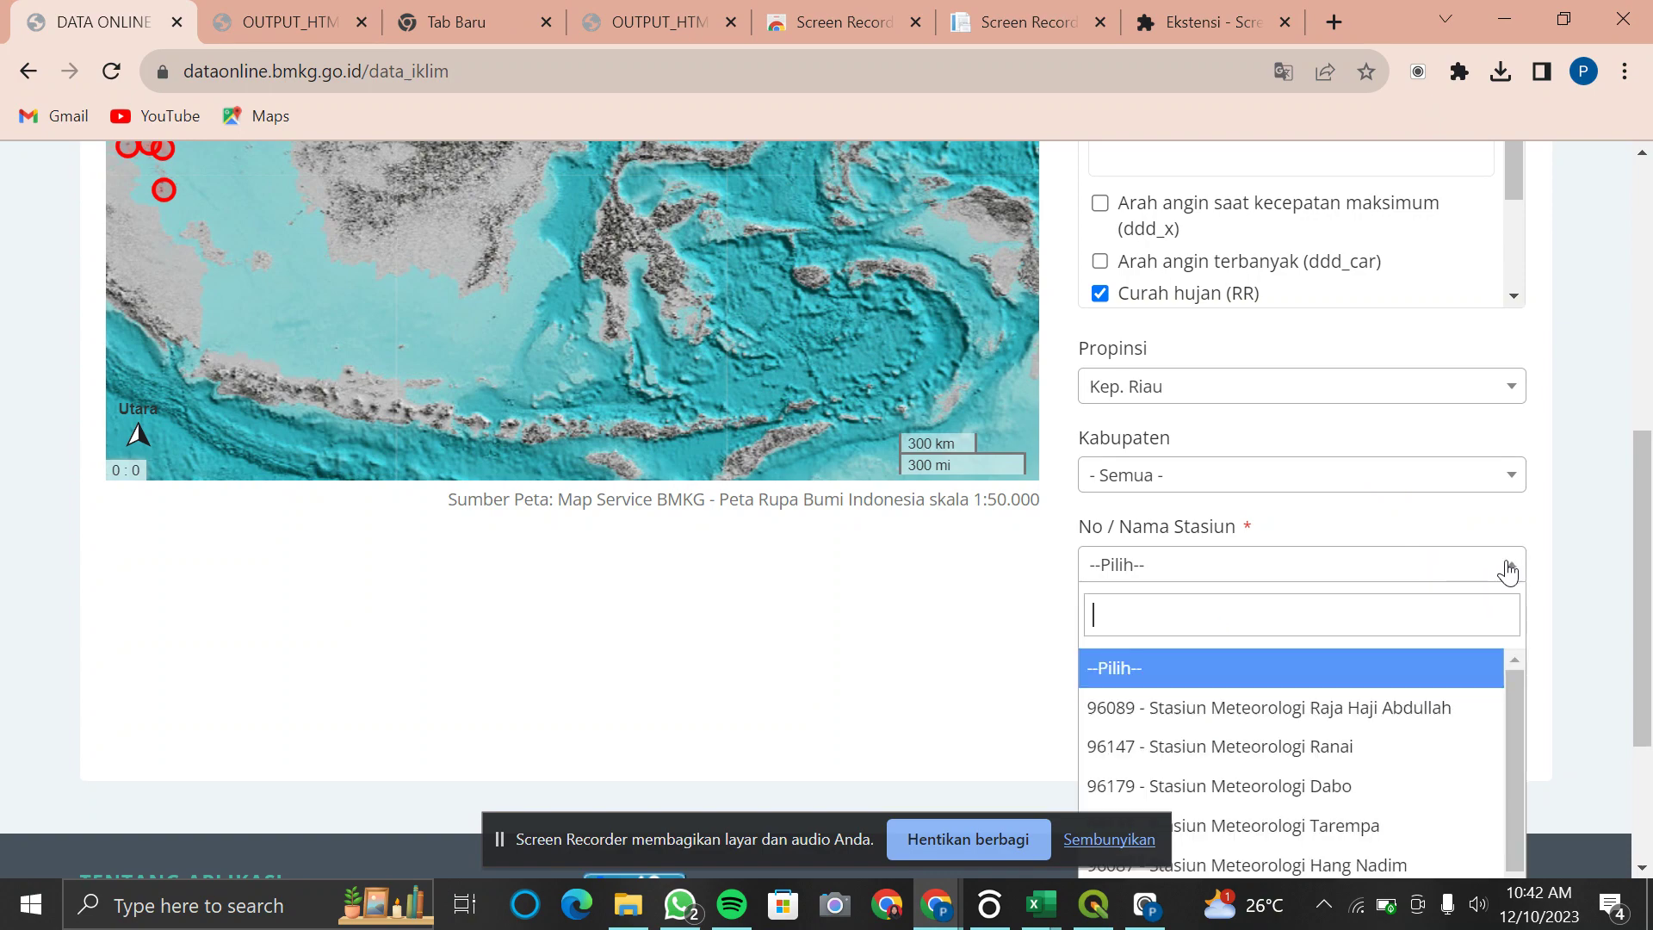
scroll(1472, 631, "down", 3)
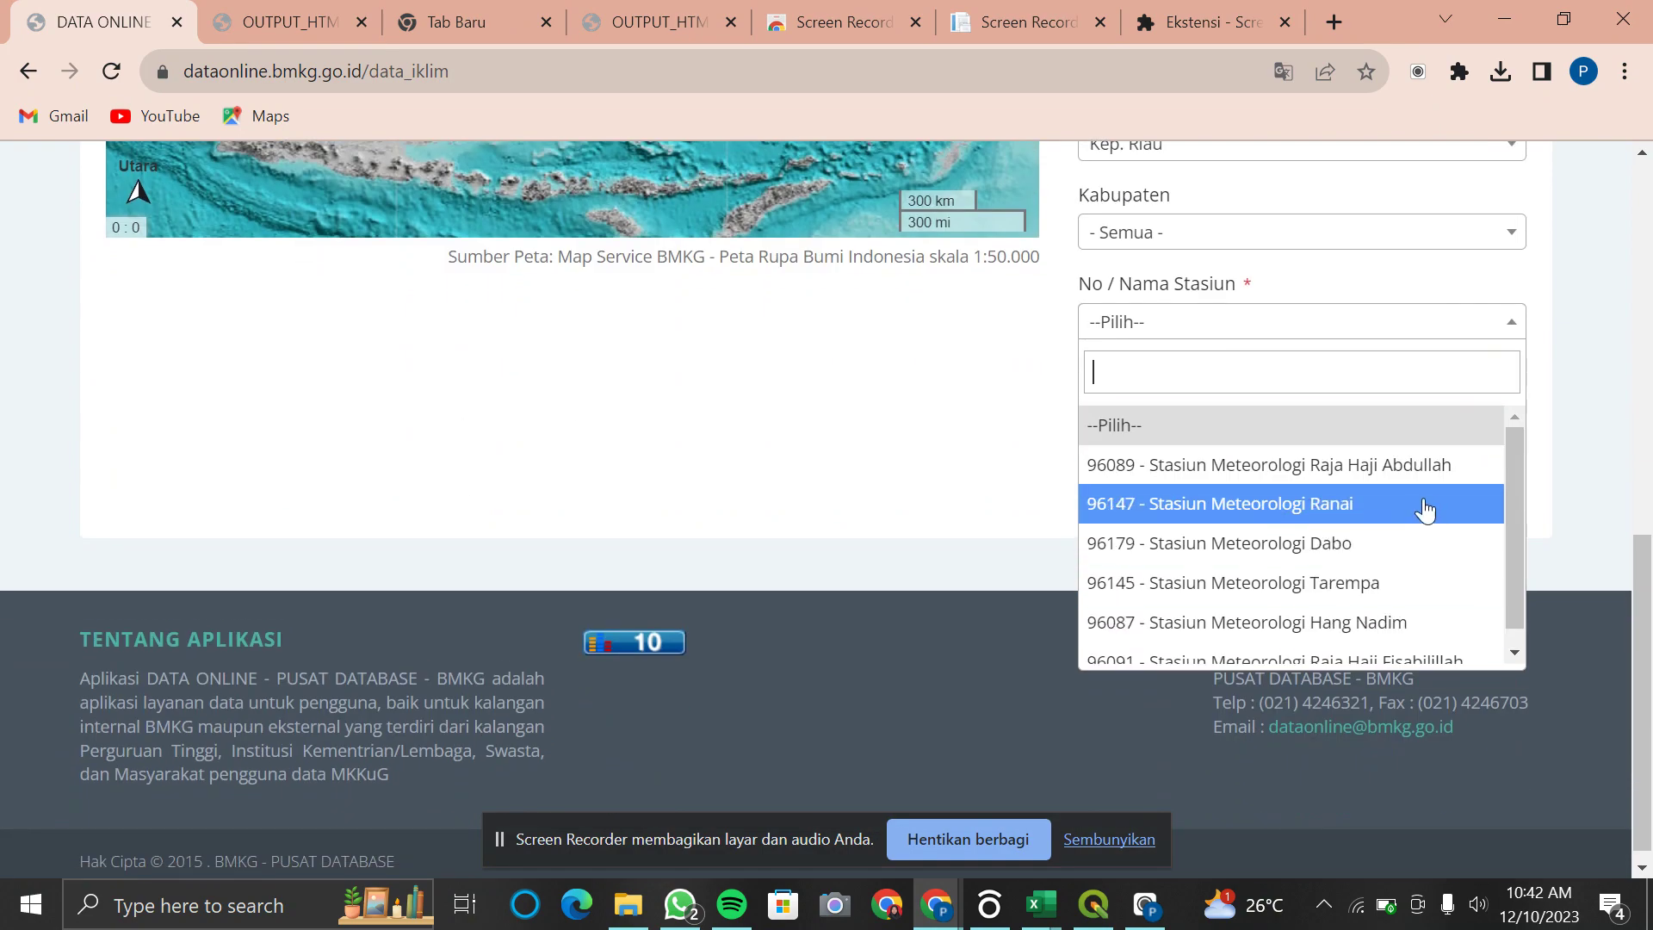
left_click(1419, 466)
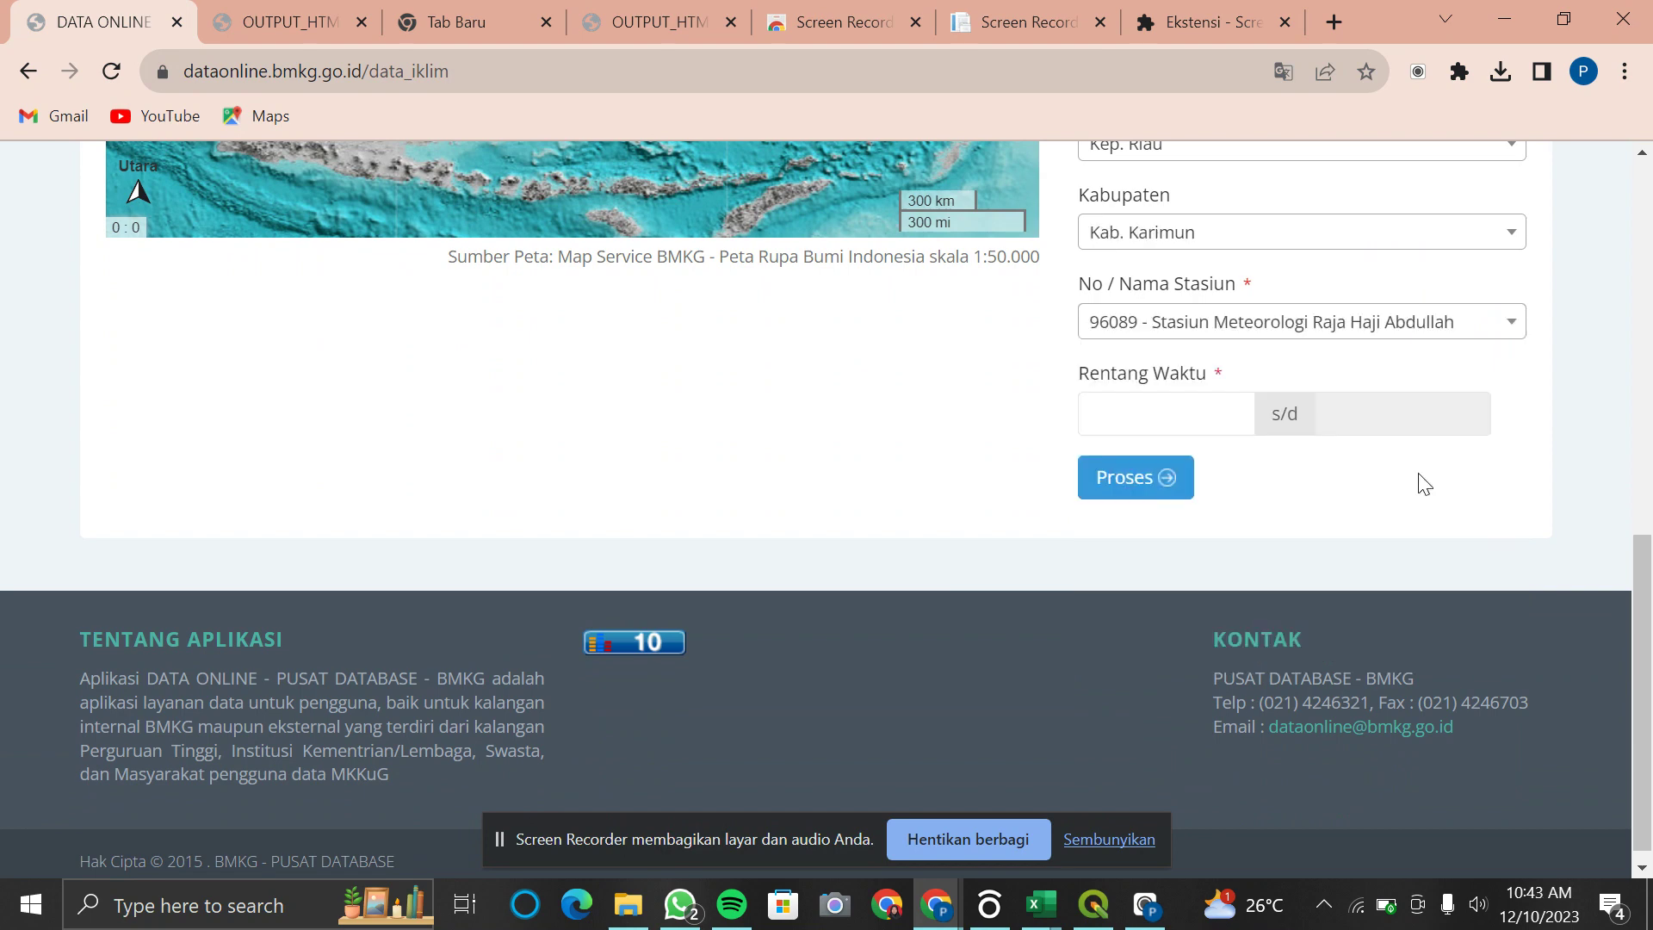
Step: Set the start date of the time range to 01-01-2022
left_click(1192, 413)
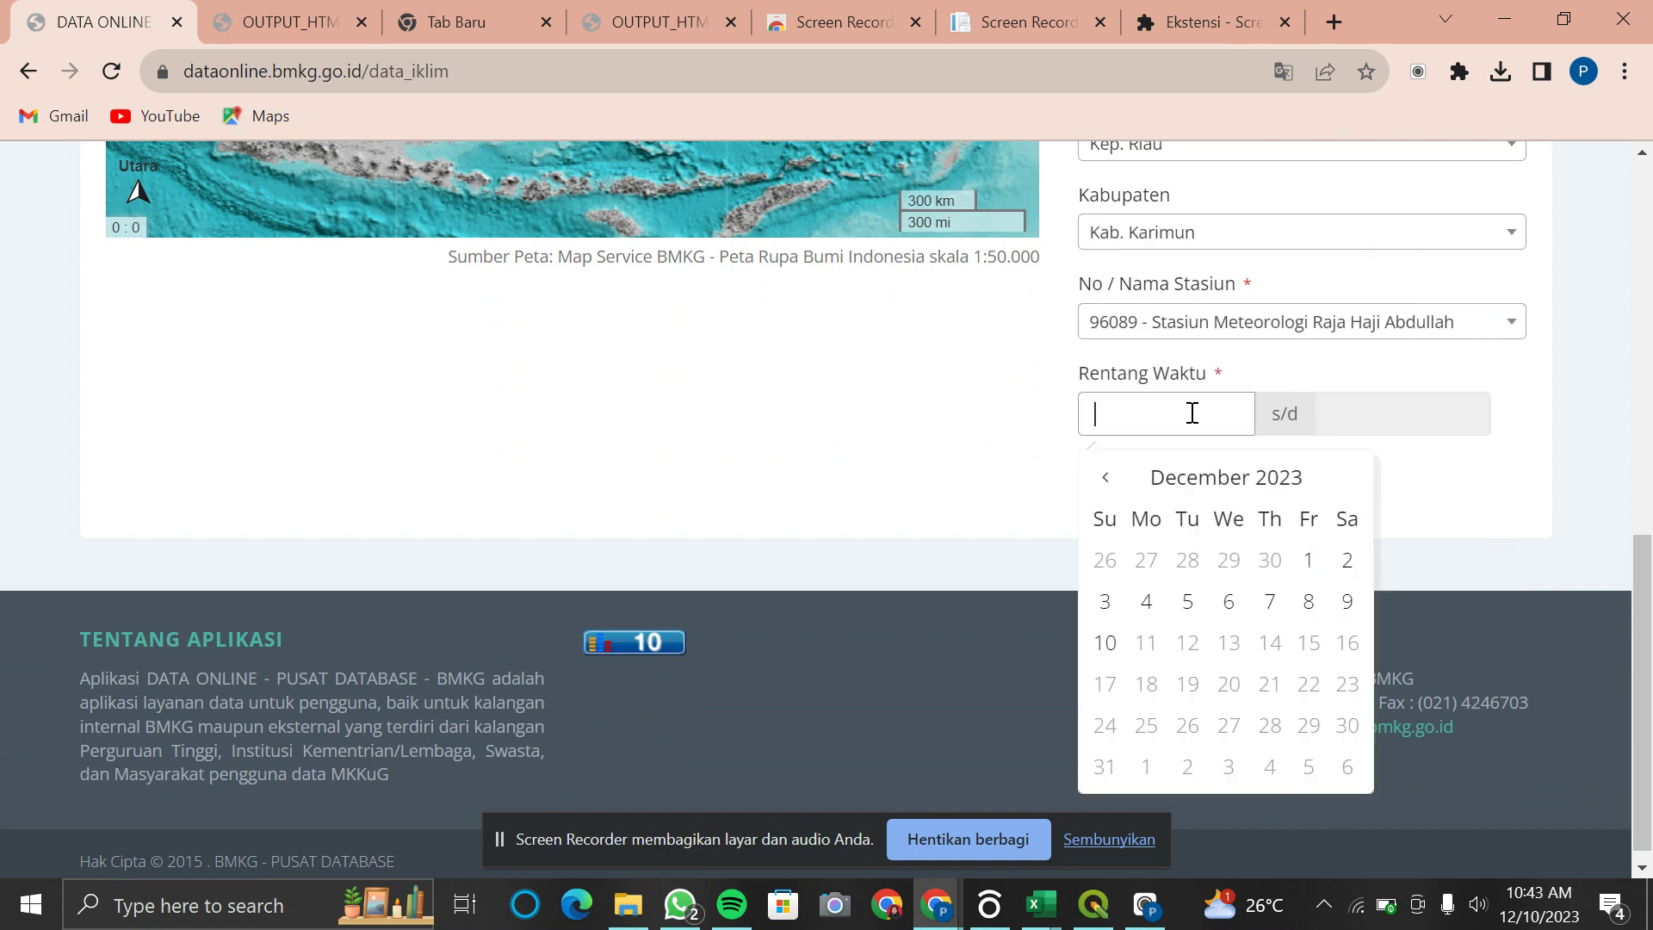
left_click(1271, 479)
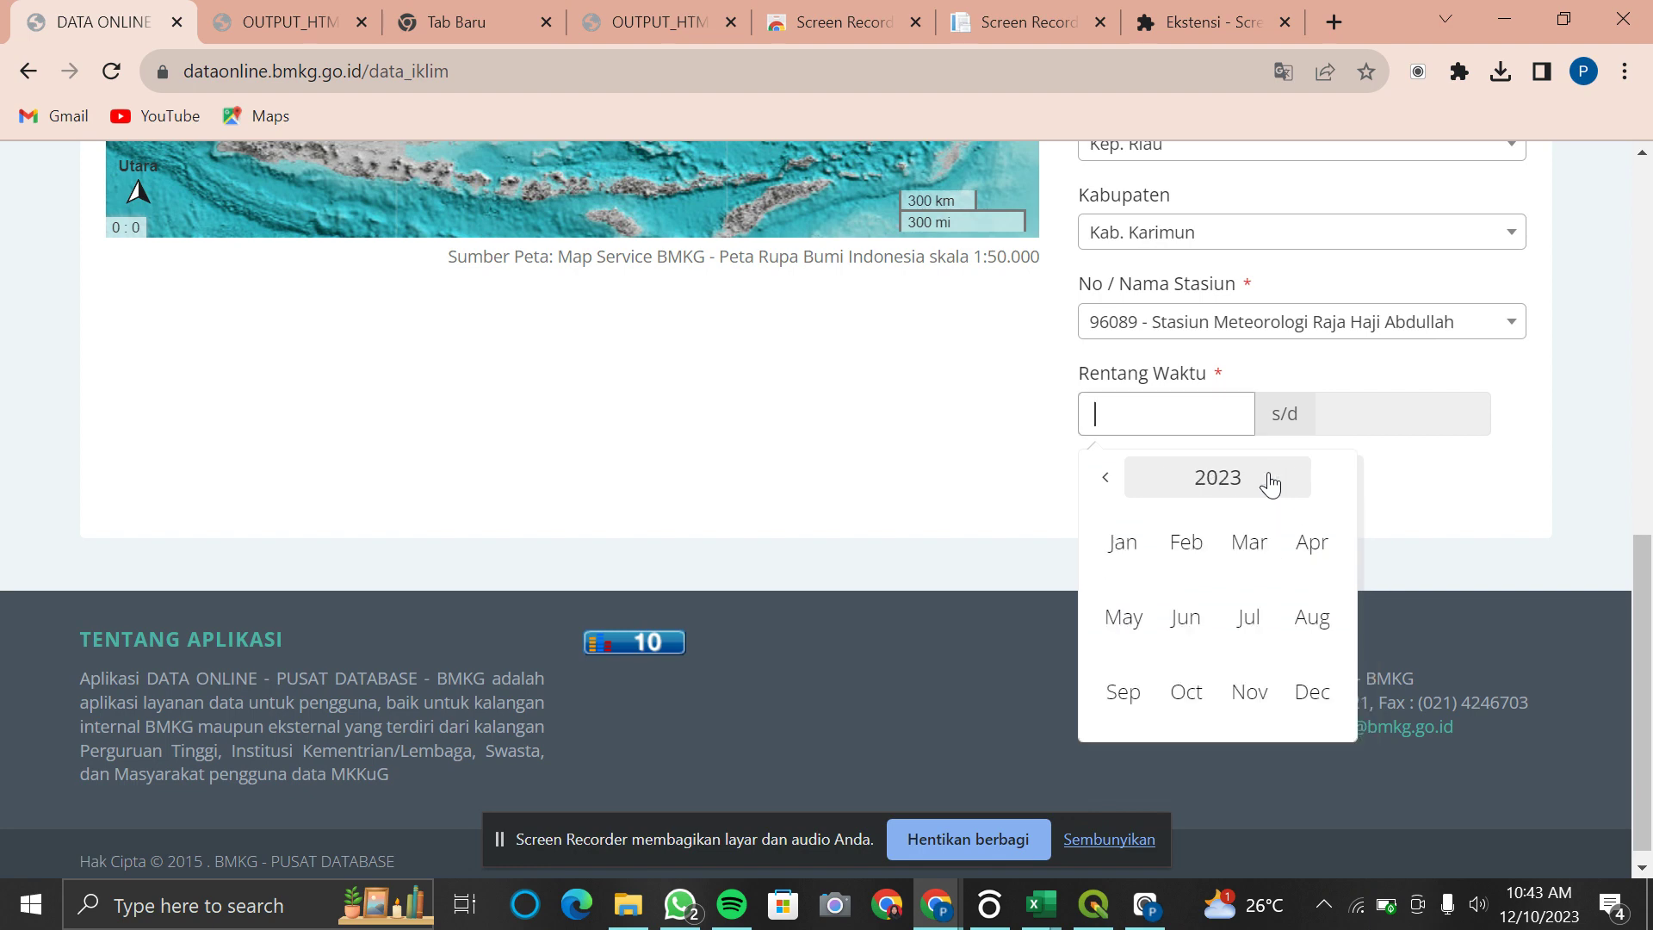
left_click(1106, 478)
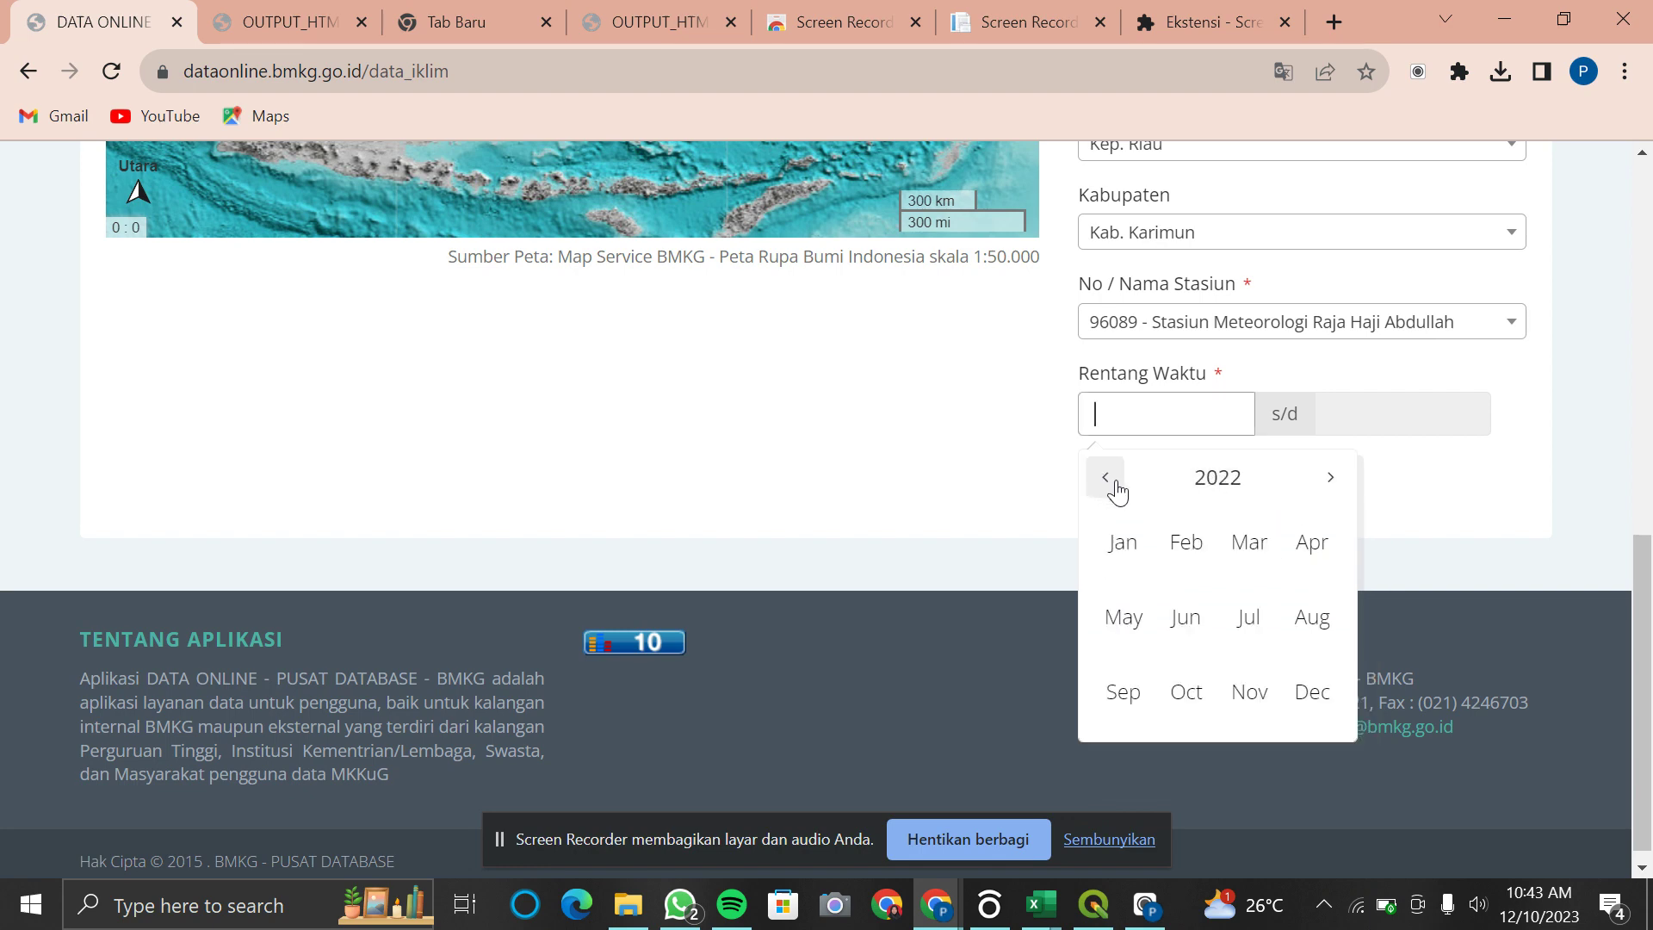
left_click(1119, 544)
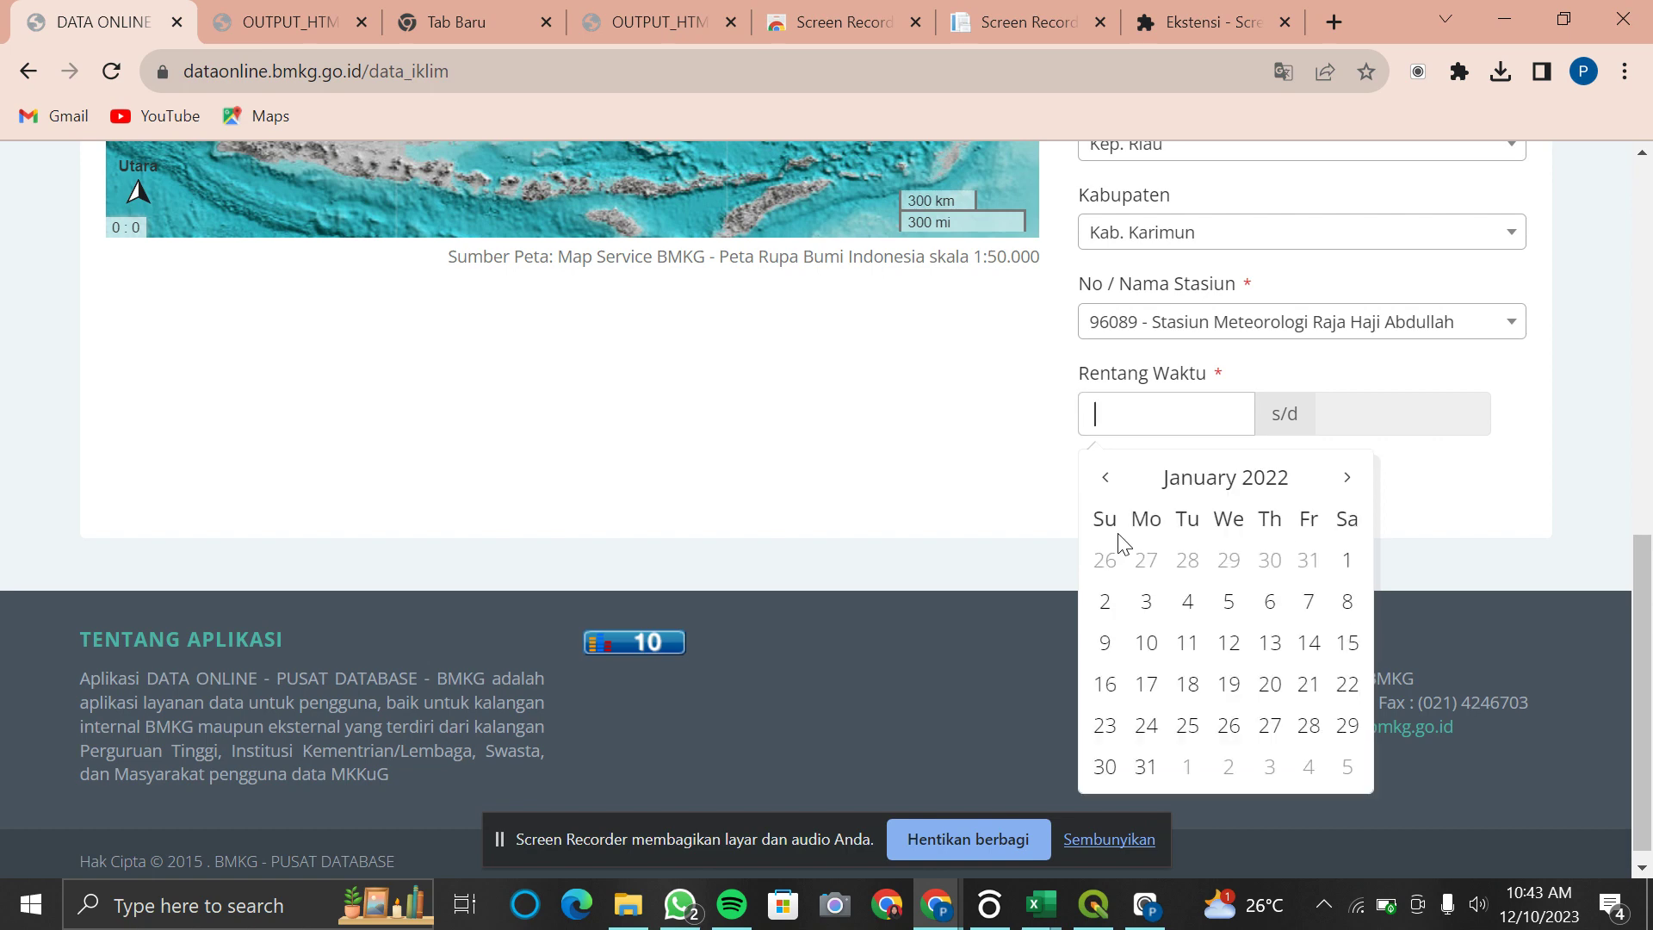
left_click(1347, 564)
Step: Set the end date of the time range to 31-01-2022 and process the data search
left_click(1362, 418)
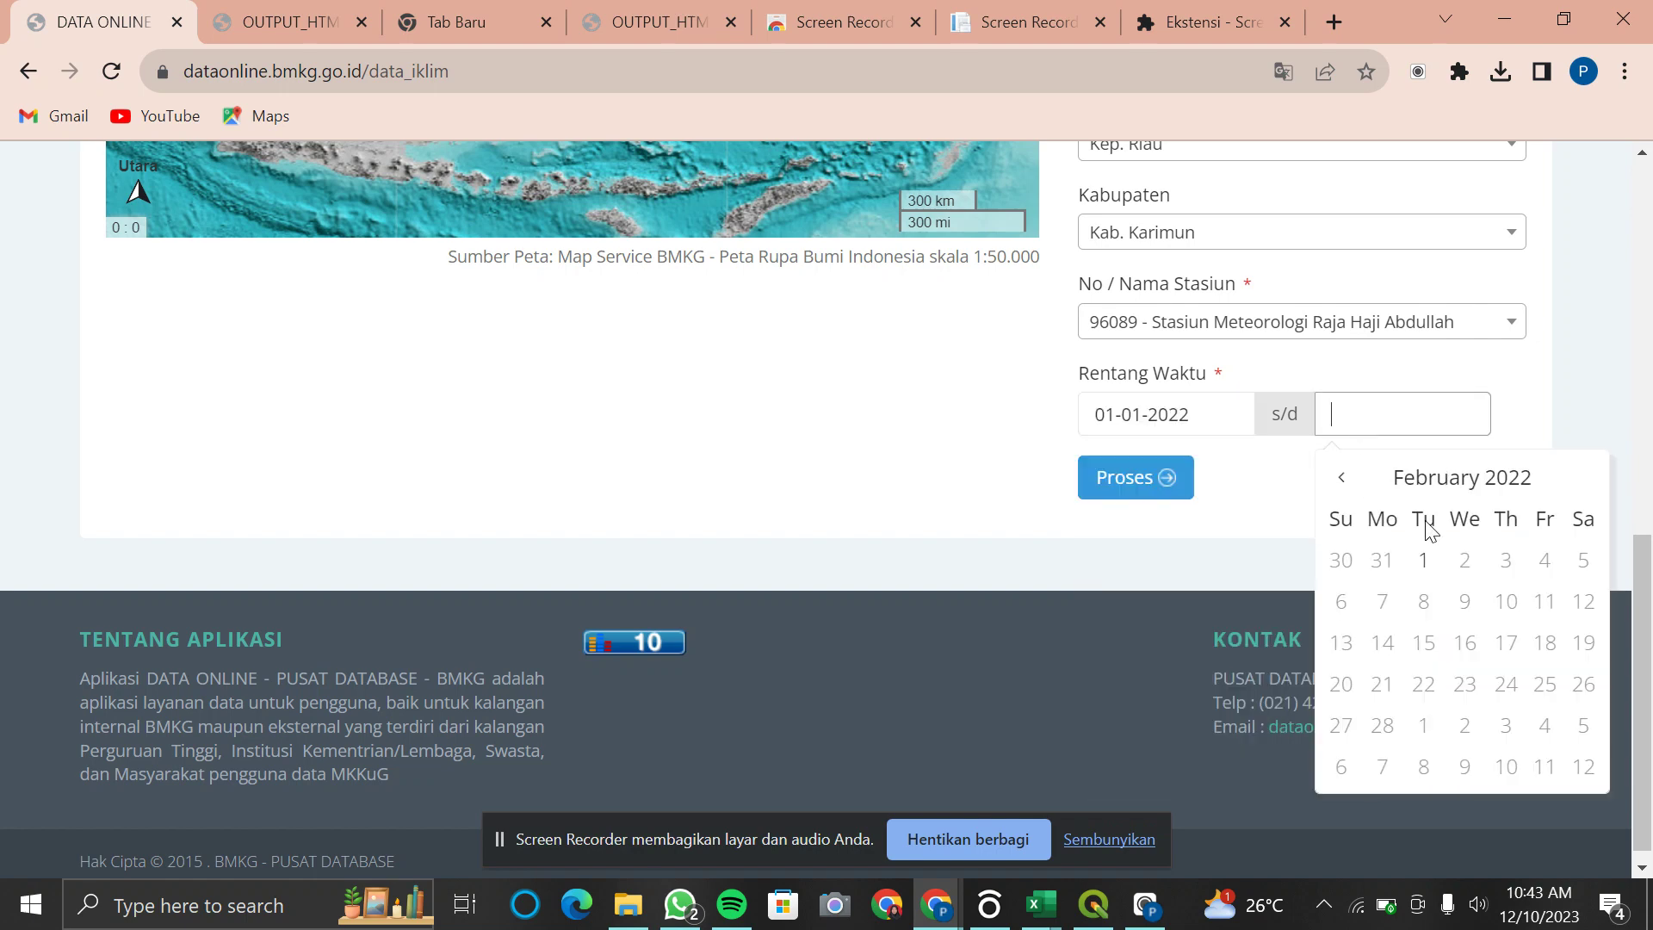
left_click(1348, 485)
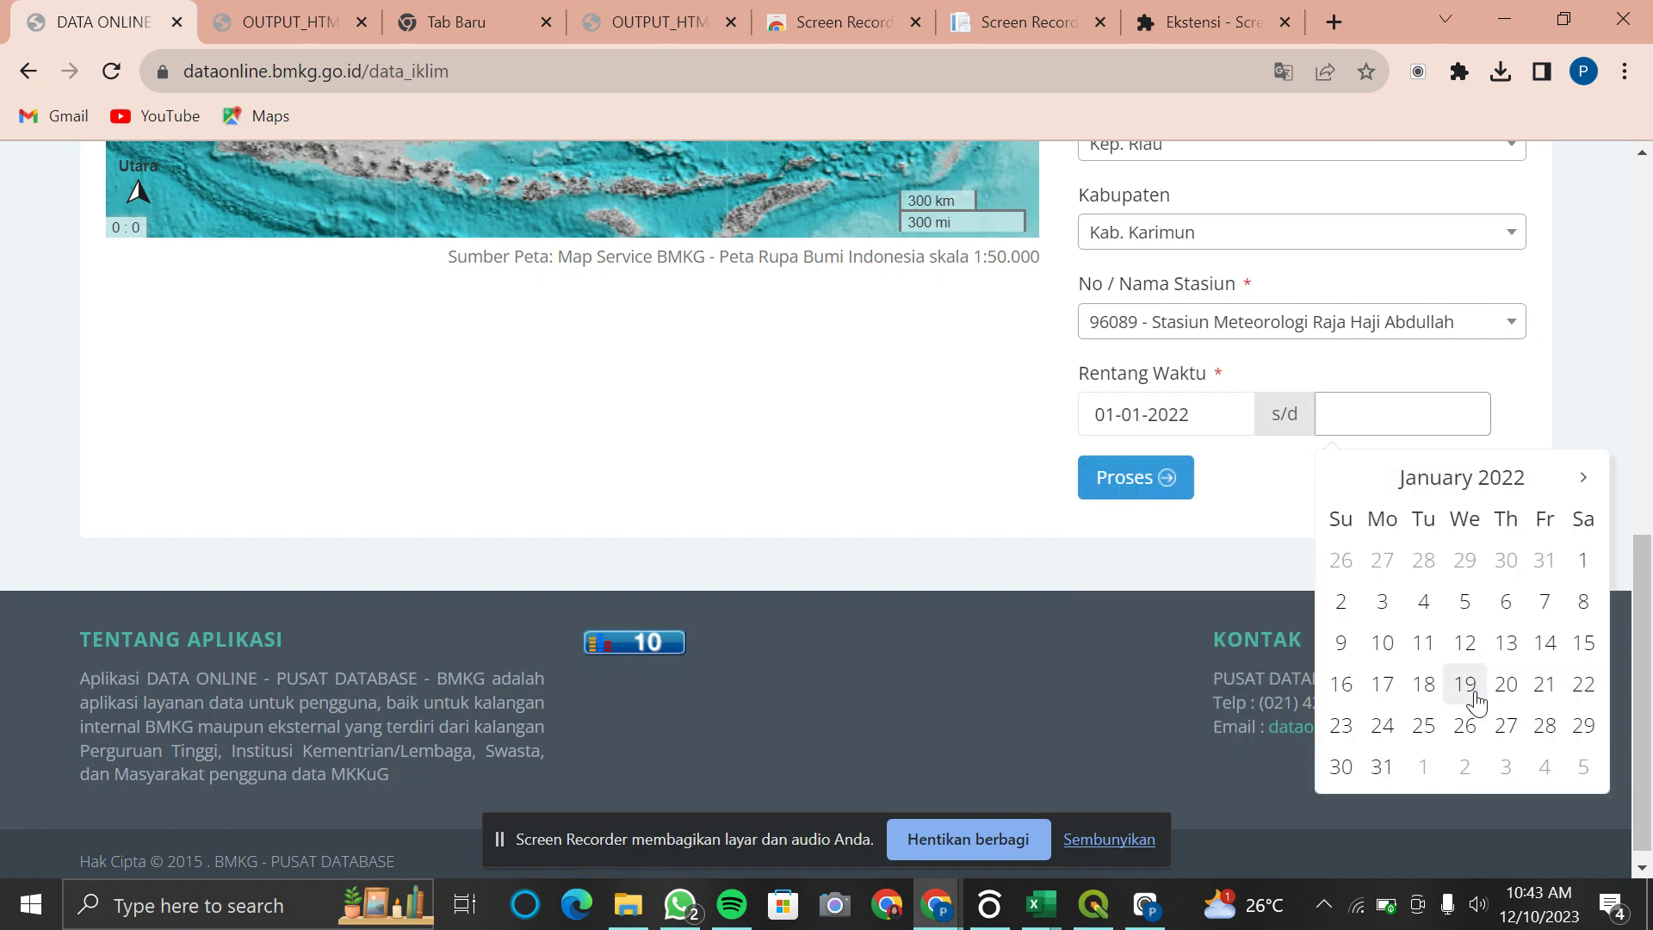
left_click(1384, 766)
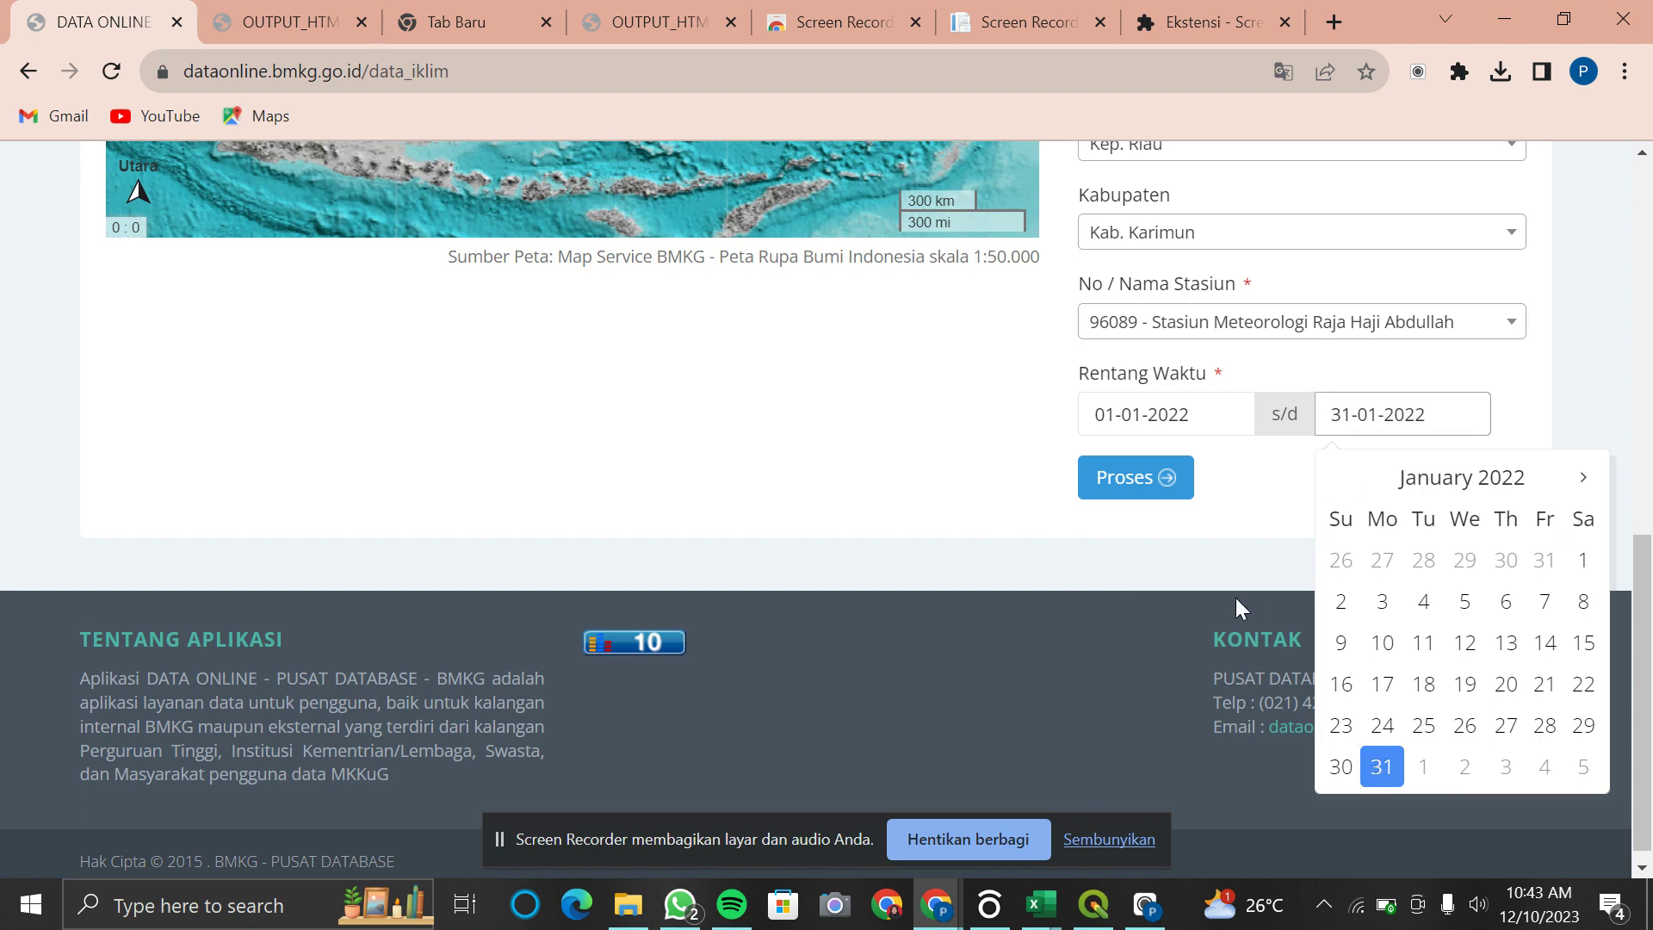
left_click(1240, 519)
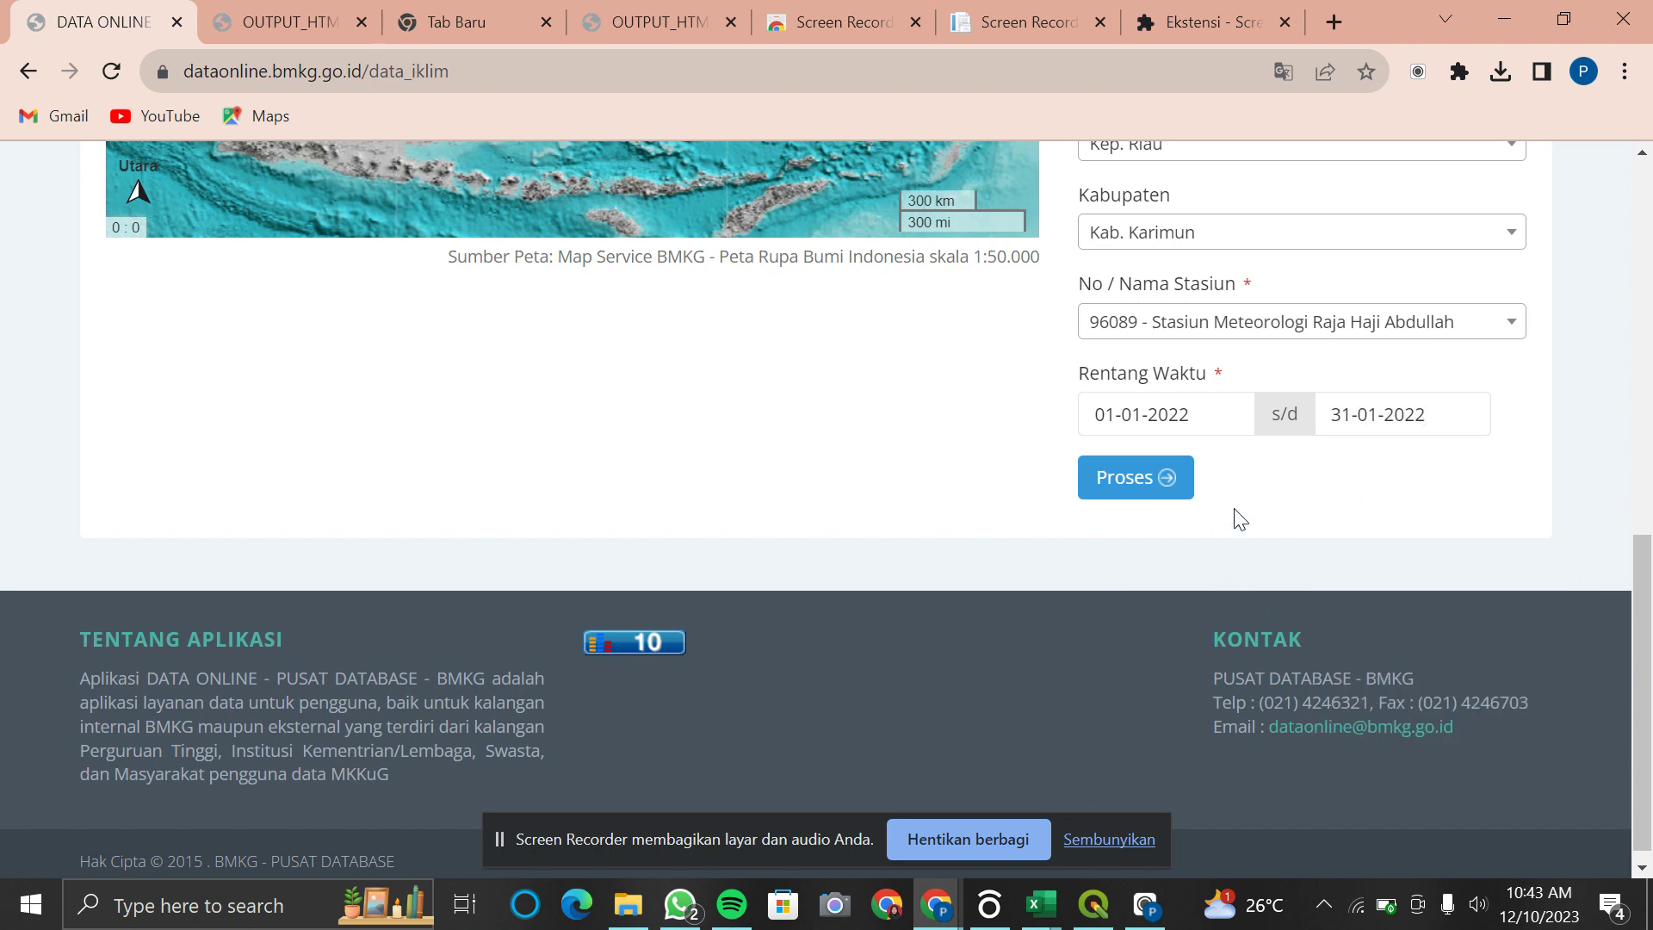
left_click(1161, 488)
Step: Give five stars to all four required service ratings in the feedback form below the station information
scroll(1253, 645, "down", 4)
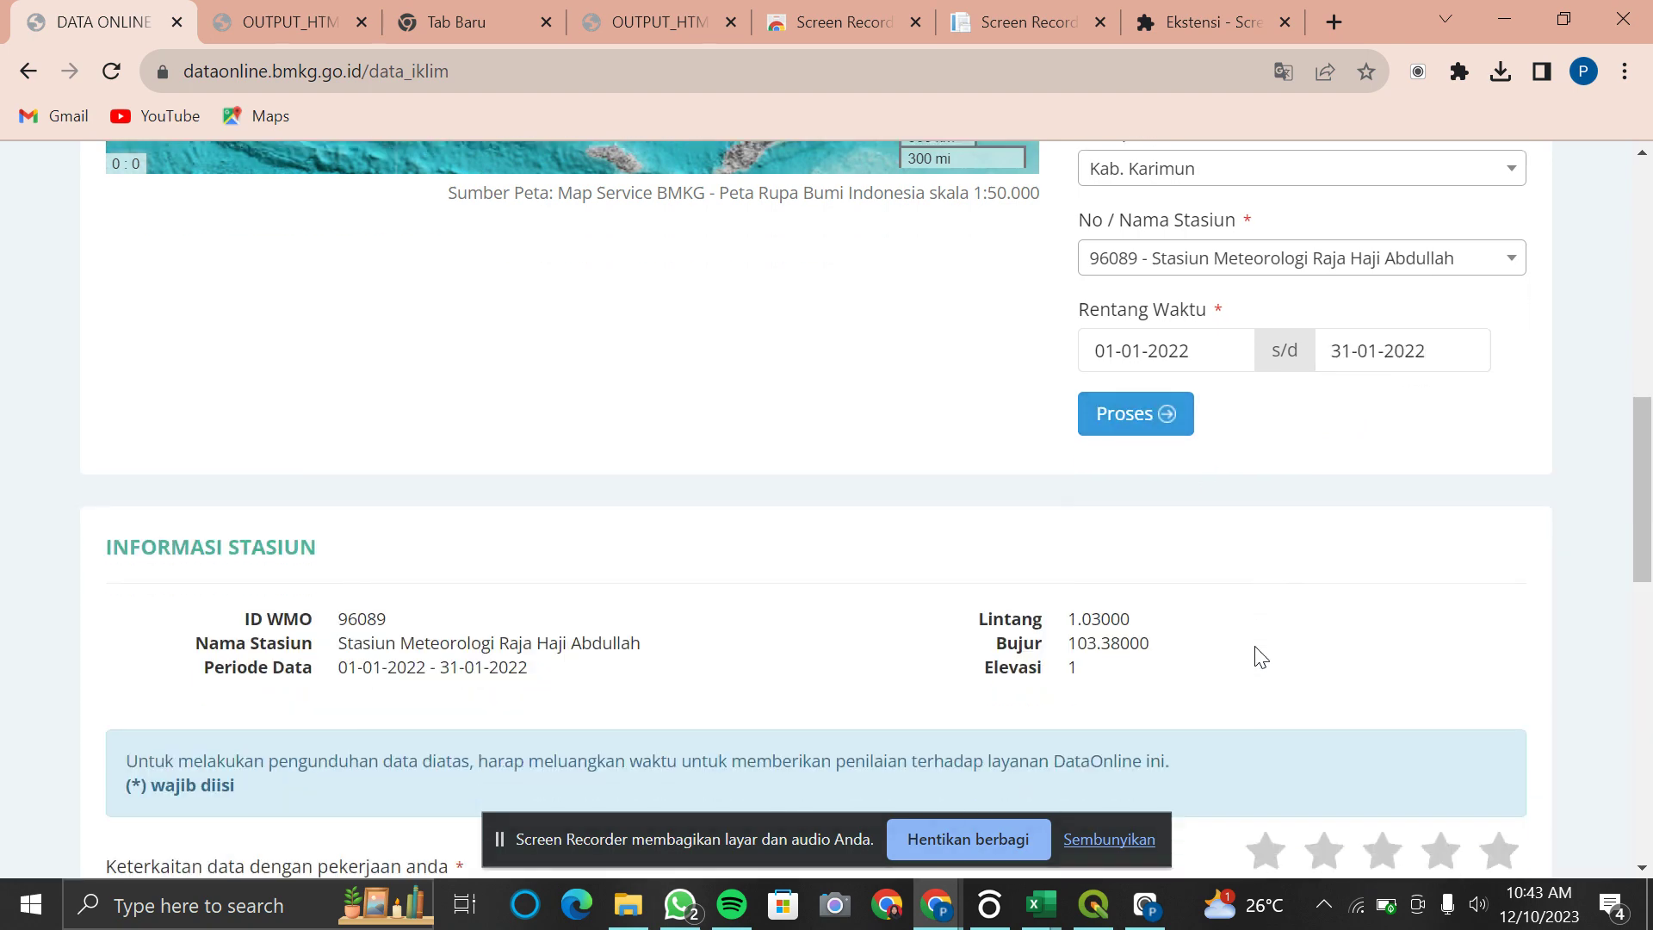
scroll(1256, 654, "down", 4)
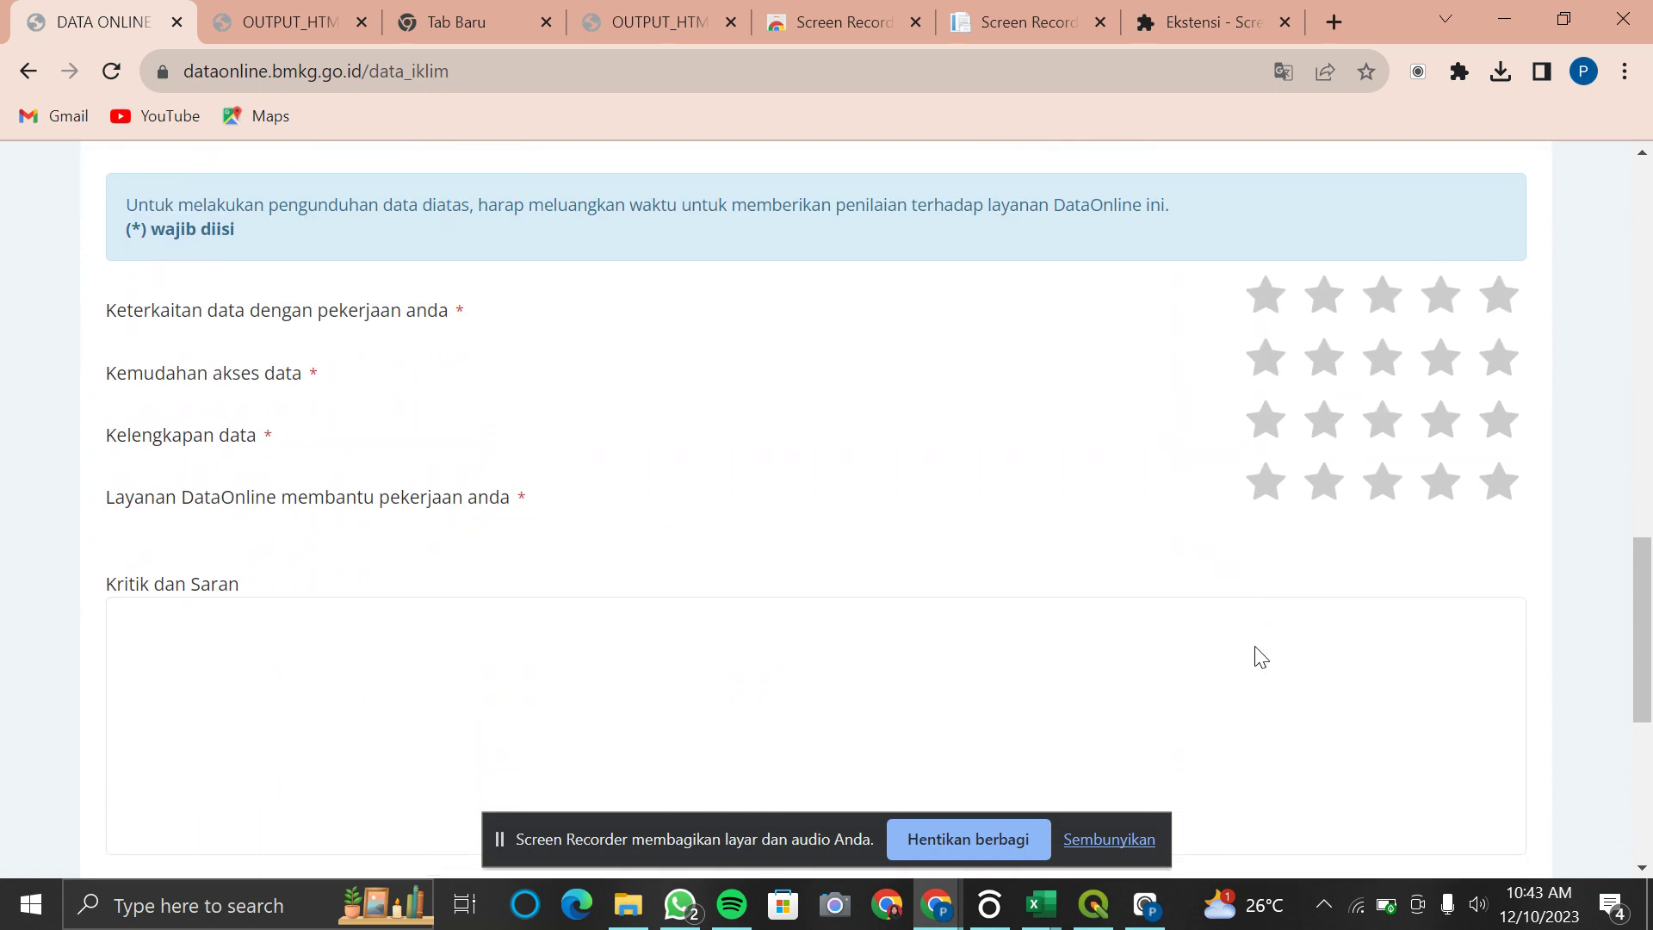
left_click(1502, 287)
left_click(1502, 287)
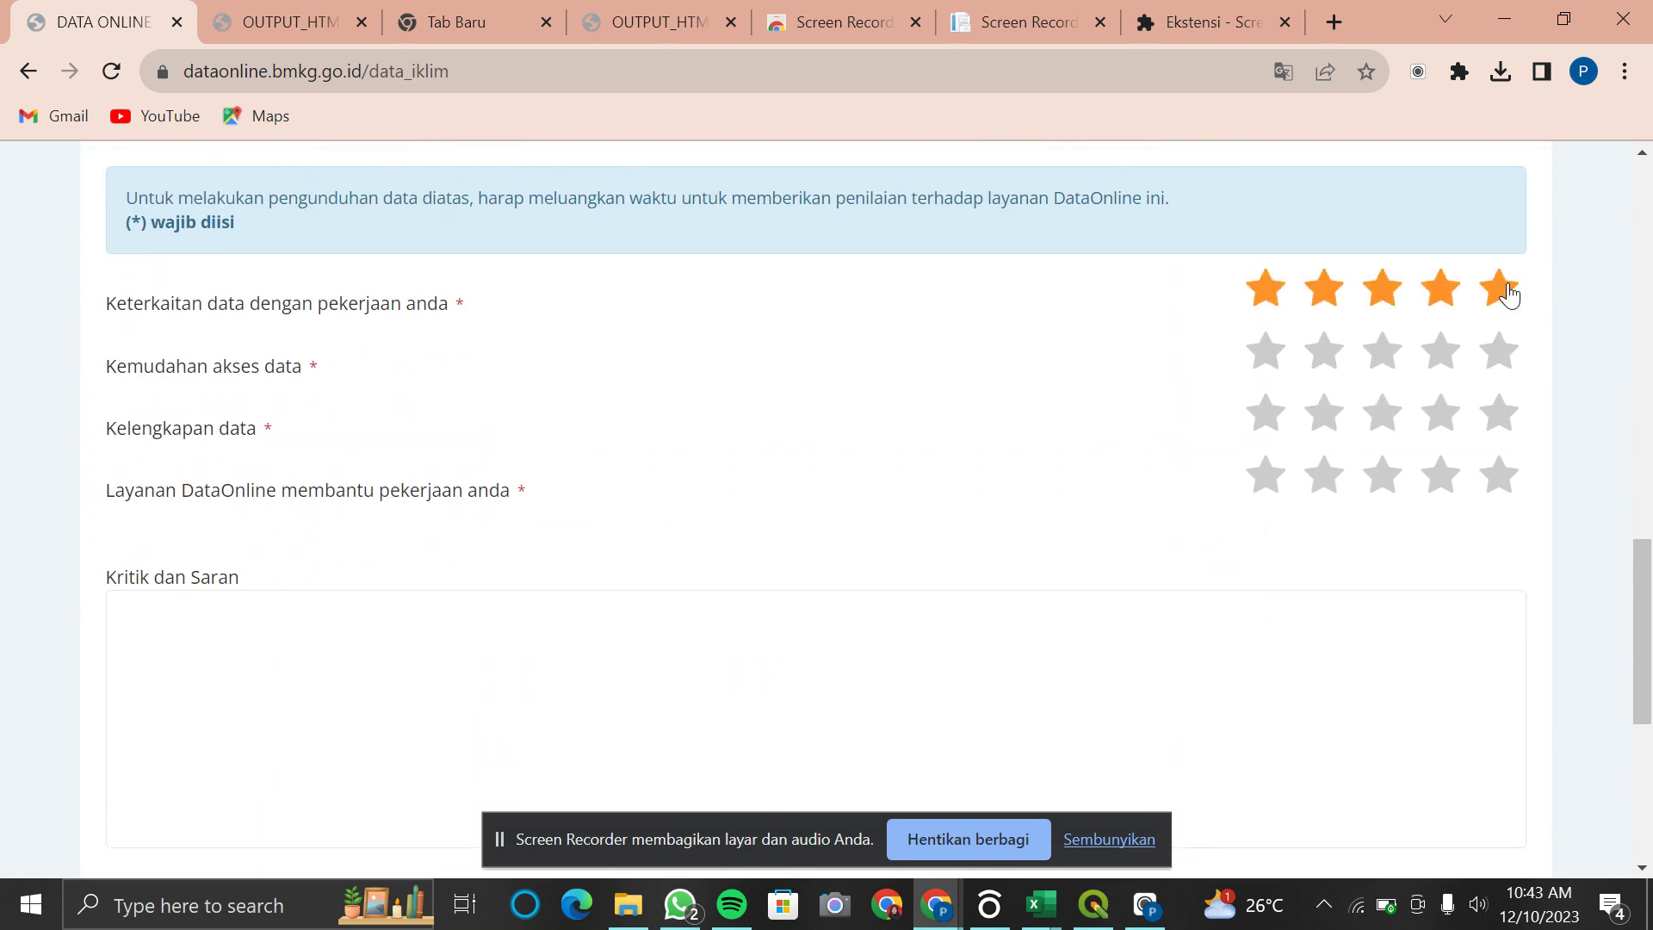
left_click(1498, 353)
left_click(1500, 406)
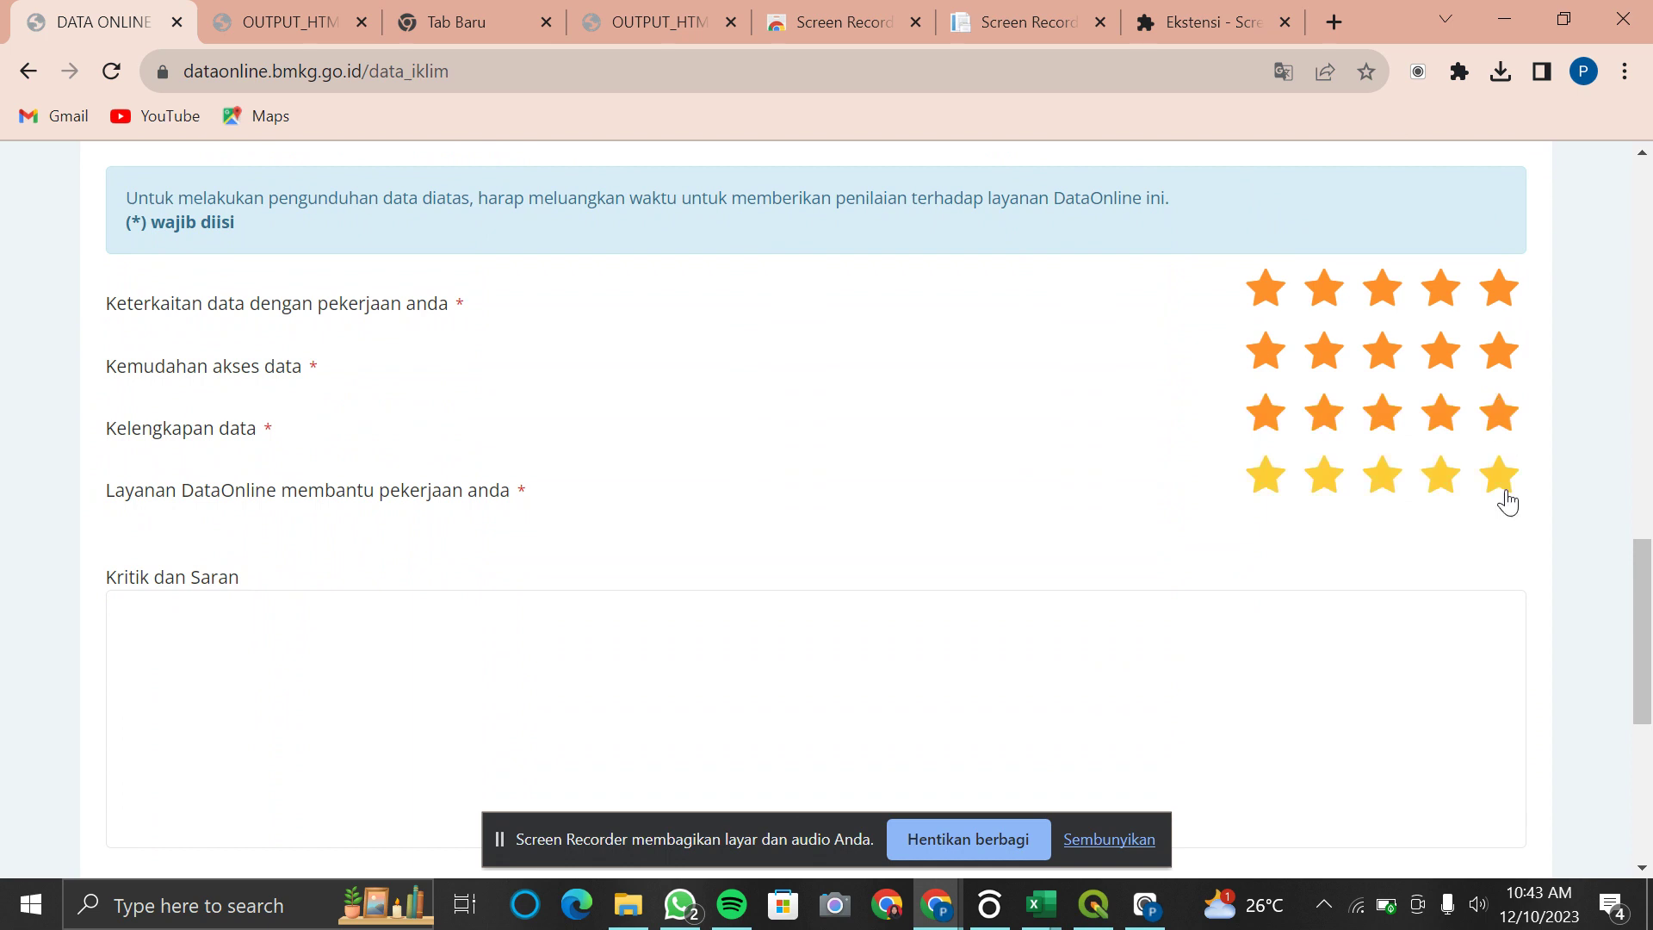
left_click(1499, 481)
scroll(1136, 491, "down", 5)
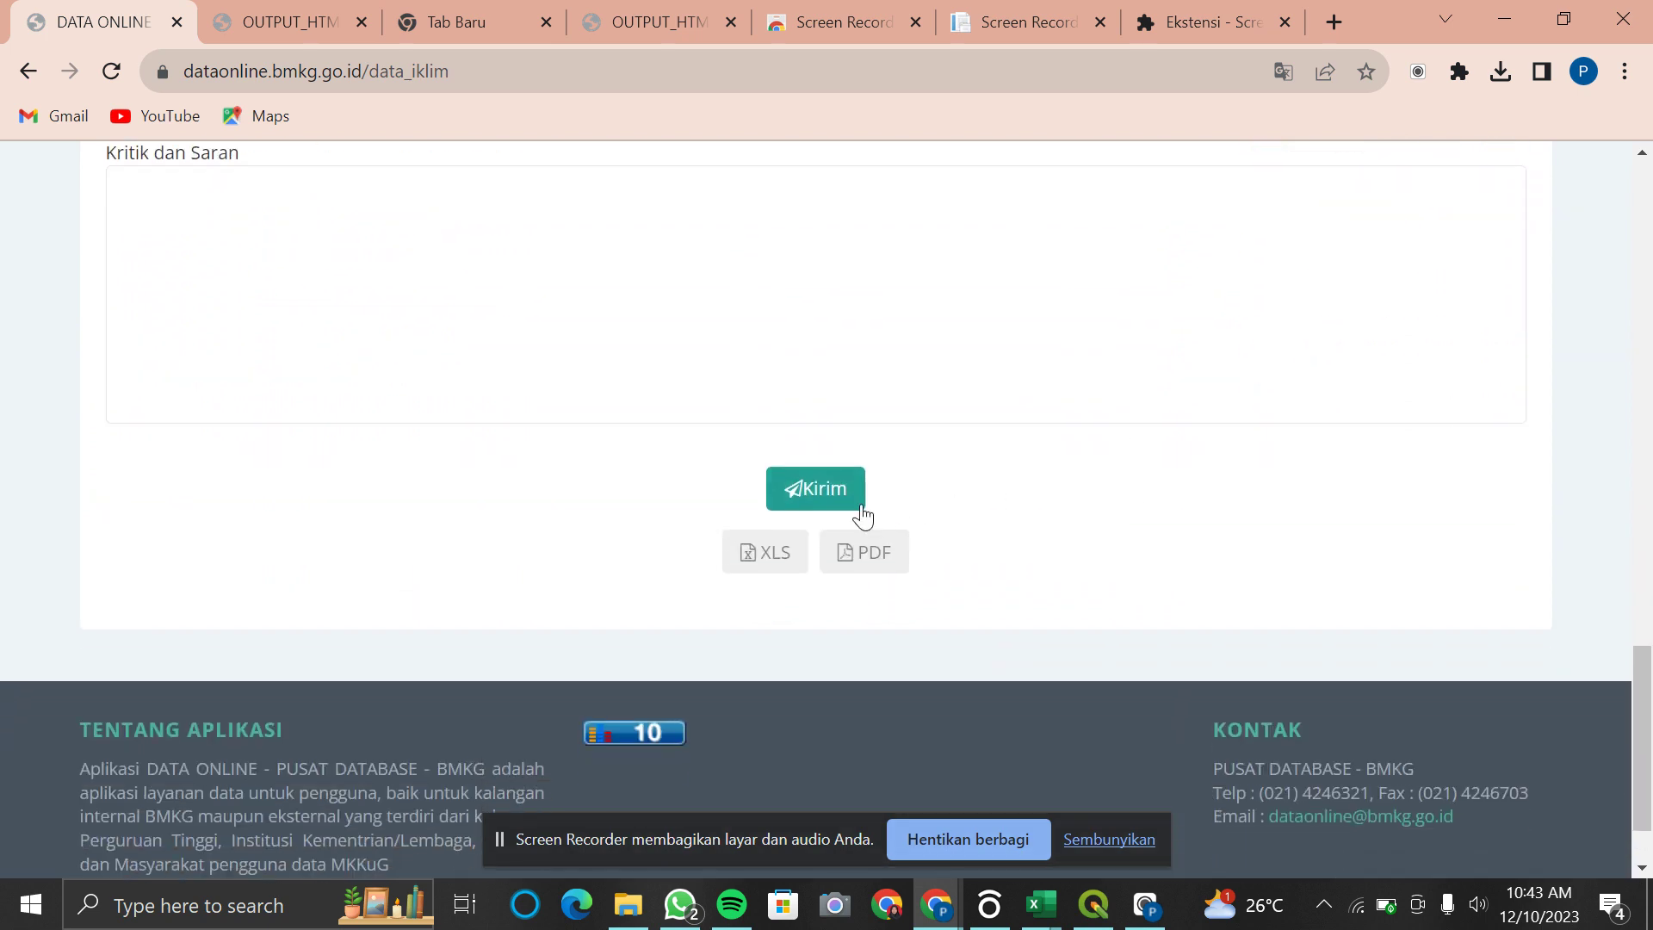
Step: Submit the feedback form and download the daily rainfall report as an XLS file
left_click(841, 488)
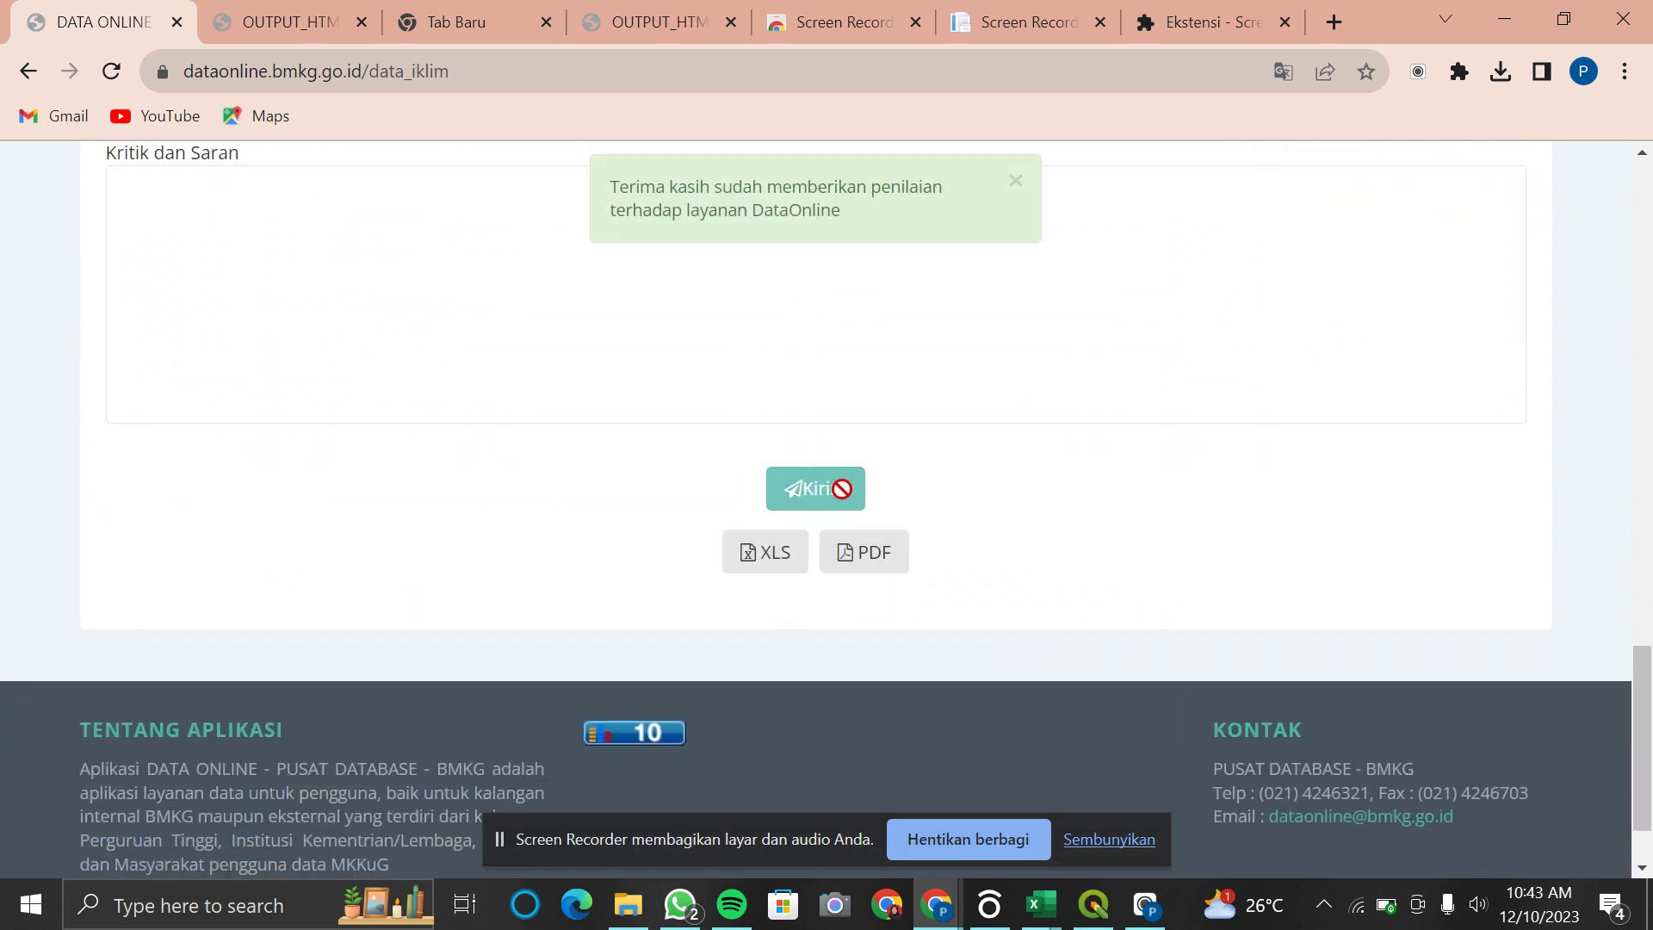
left_click(737, 558)
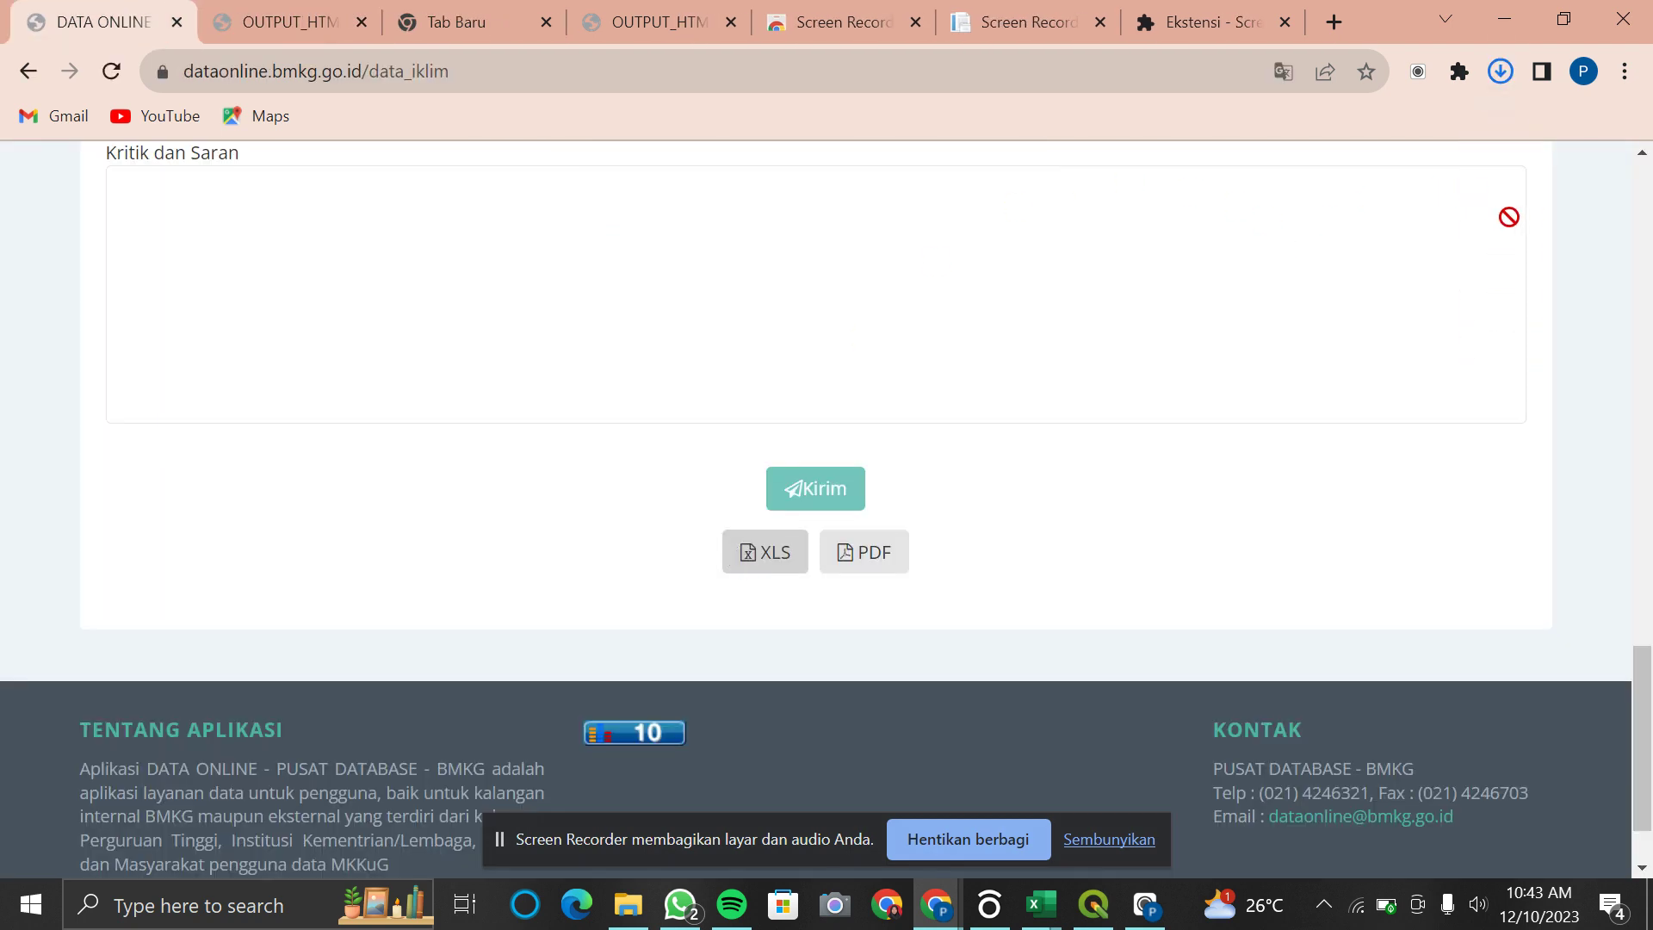
Step: Open the downloaded report in Excel and look through its daily rainfall table
left_click(1501, 72)
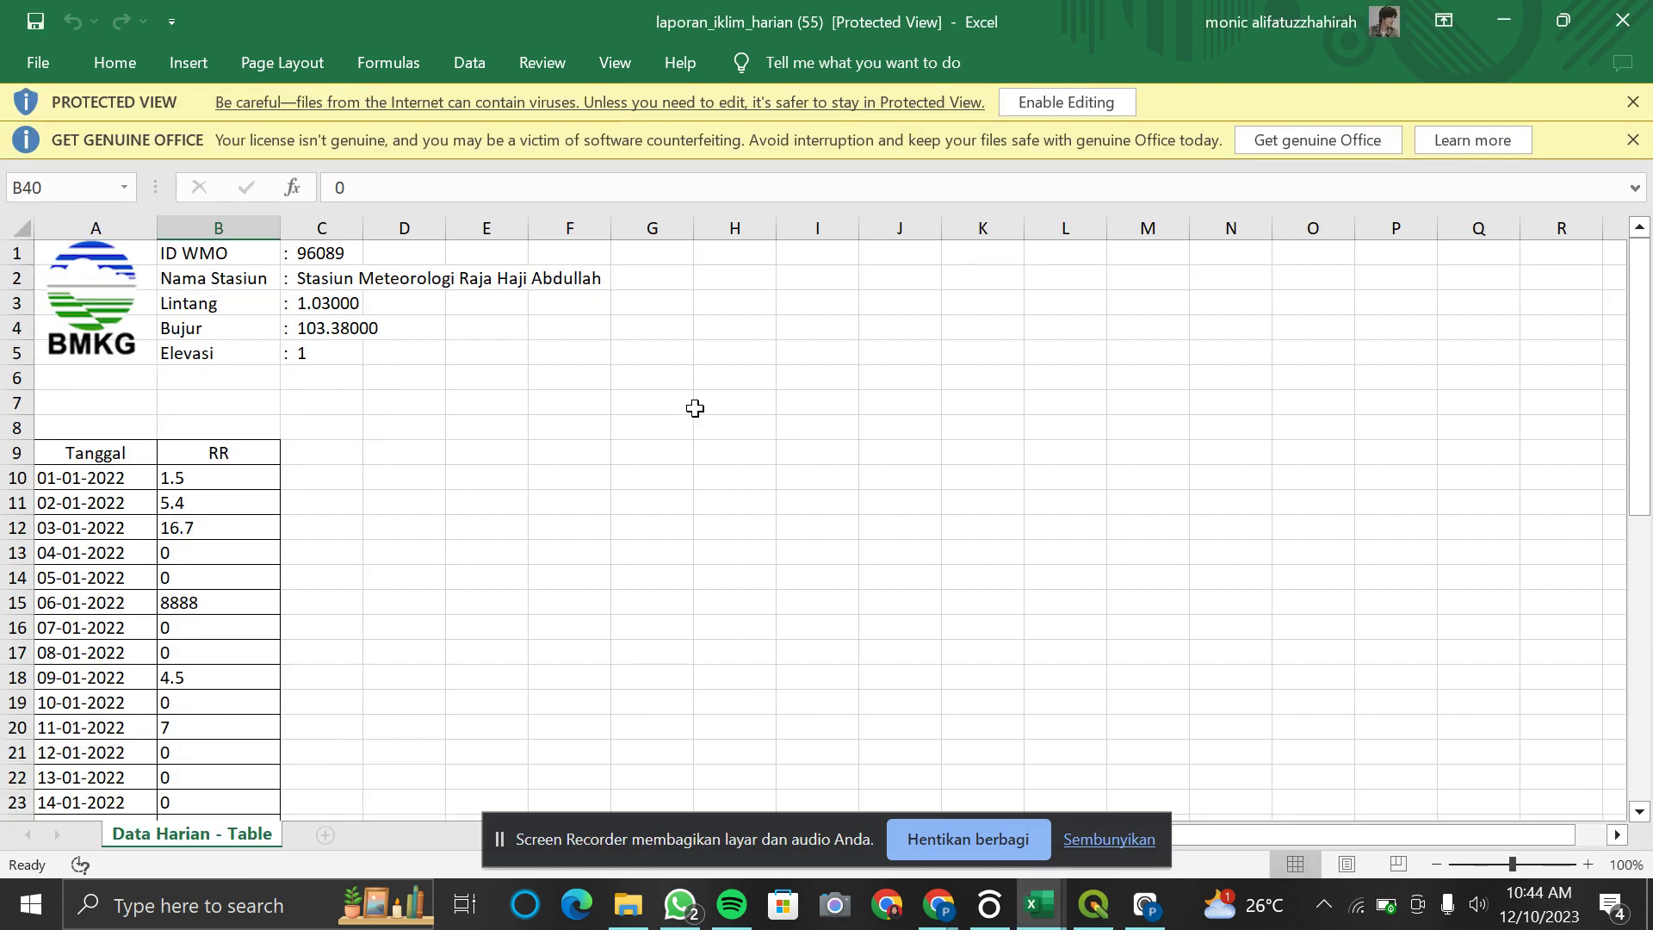
scroll(694, 408, "down", 6)
scroll(694, 408, "up", 6)
Step: Open the recent Data Curah Hujan Kep. Riau CSV workbook to view the average rainfall per station
left_click(37, 63)
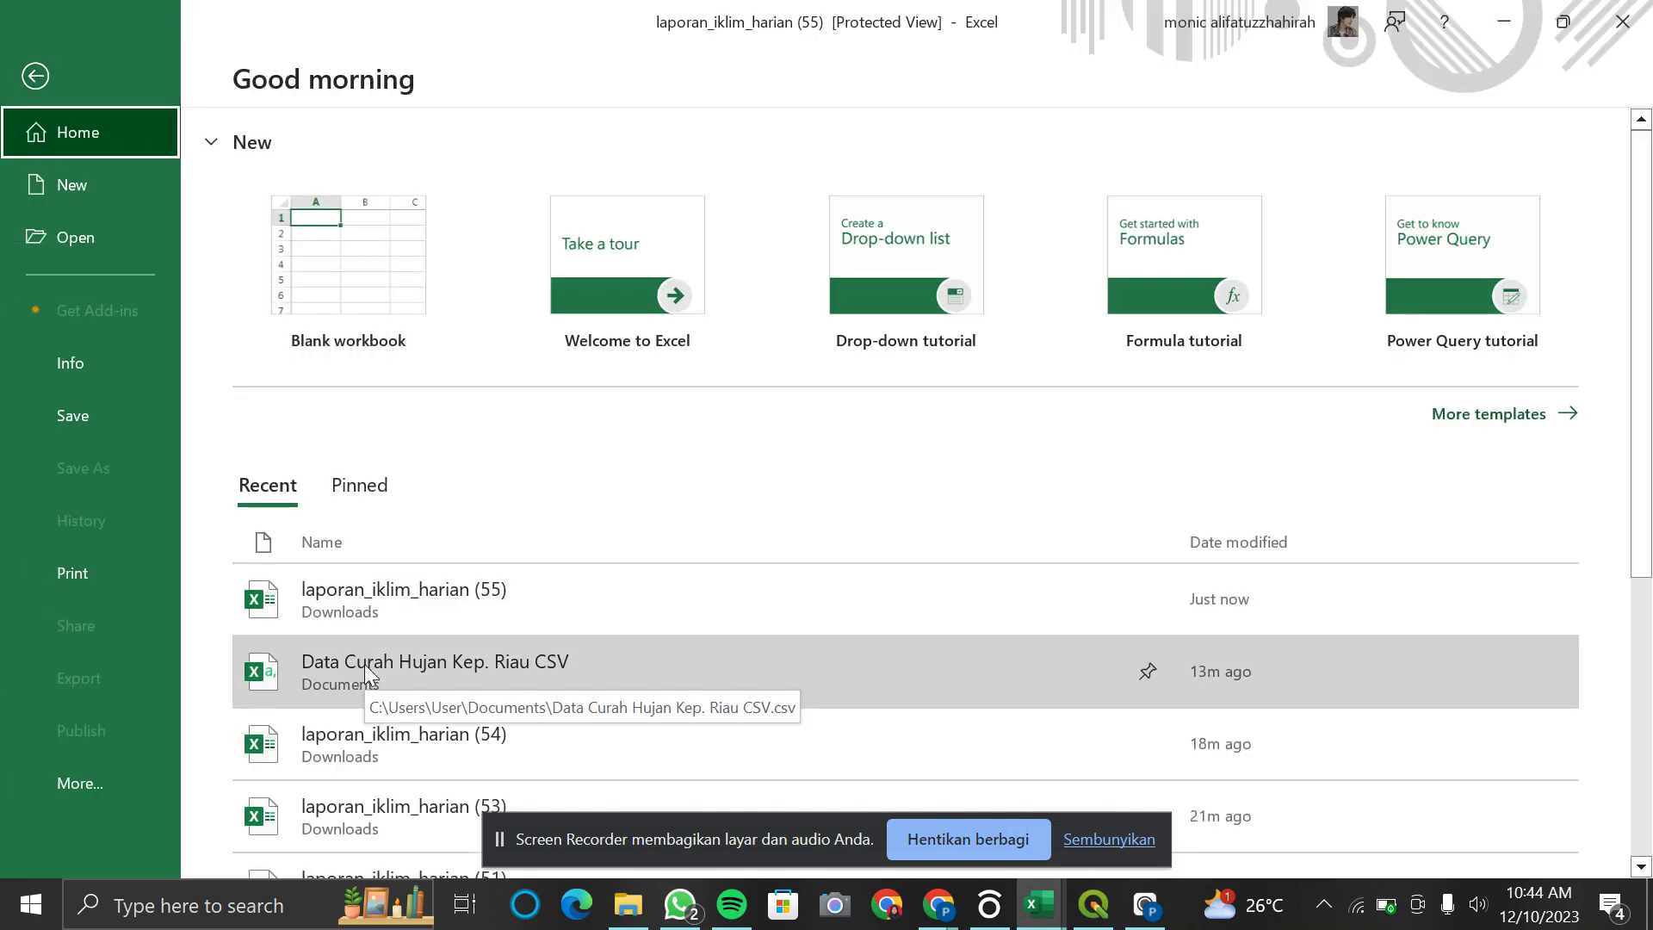
left_click(364, 664)
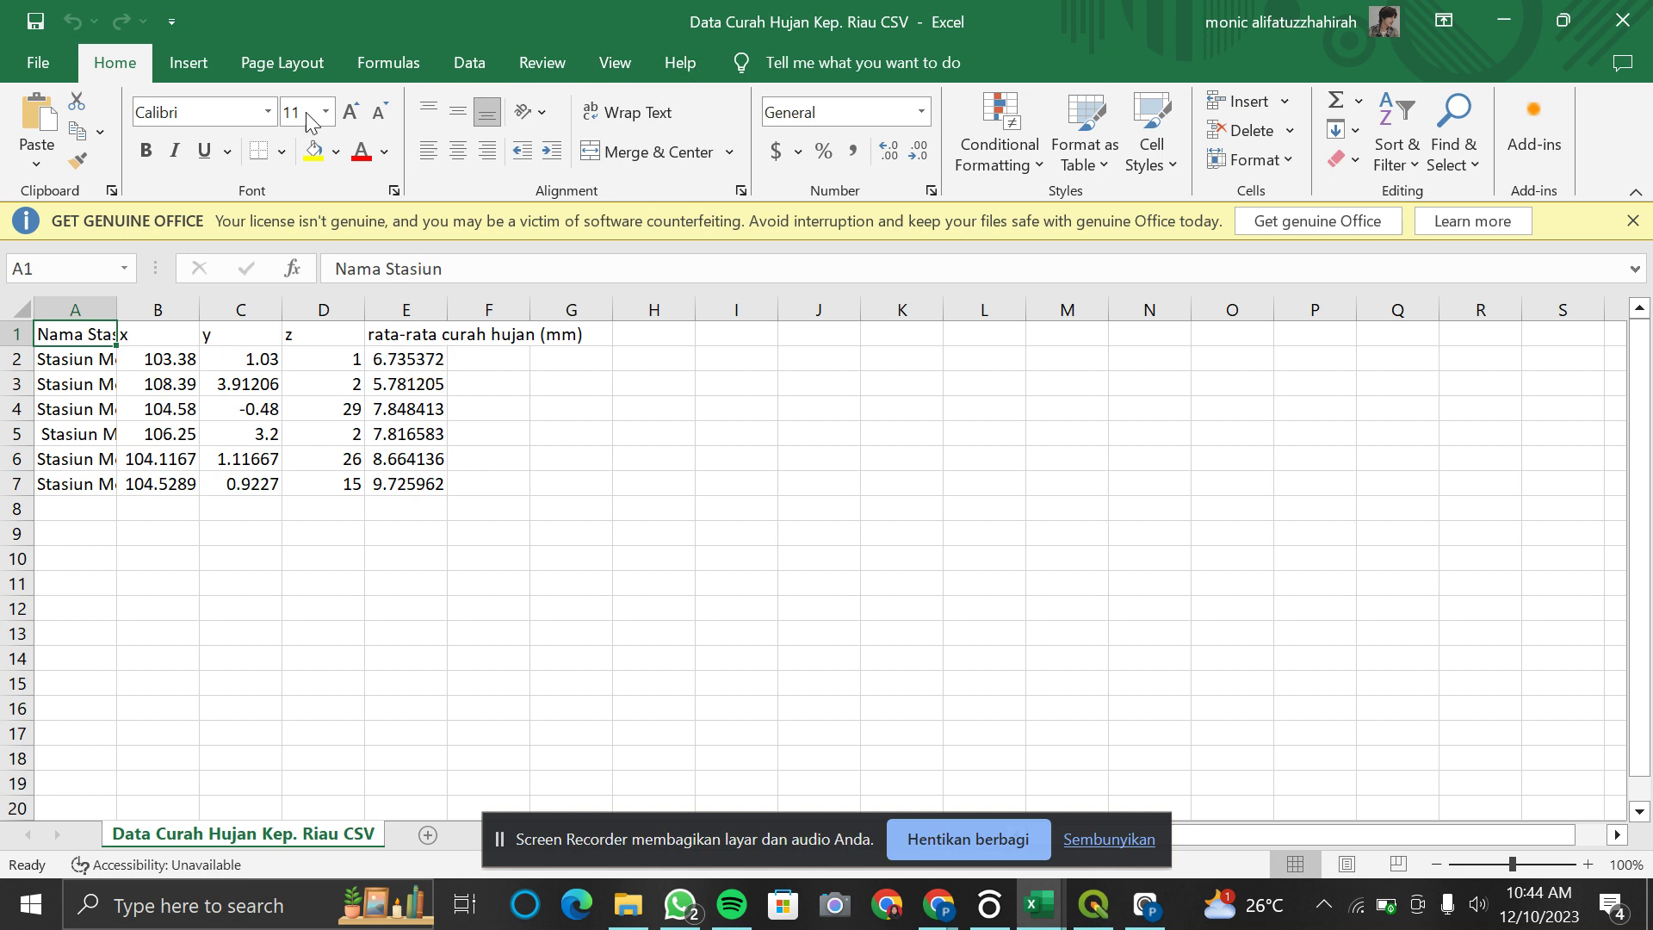
Step: Check the rainfall workbook's save location in Documents and its CSV (Comma delimited) file type without saving, and close the workbook
left_click(37, 70)
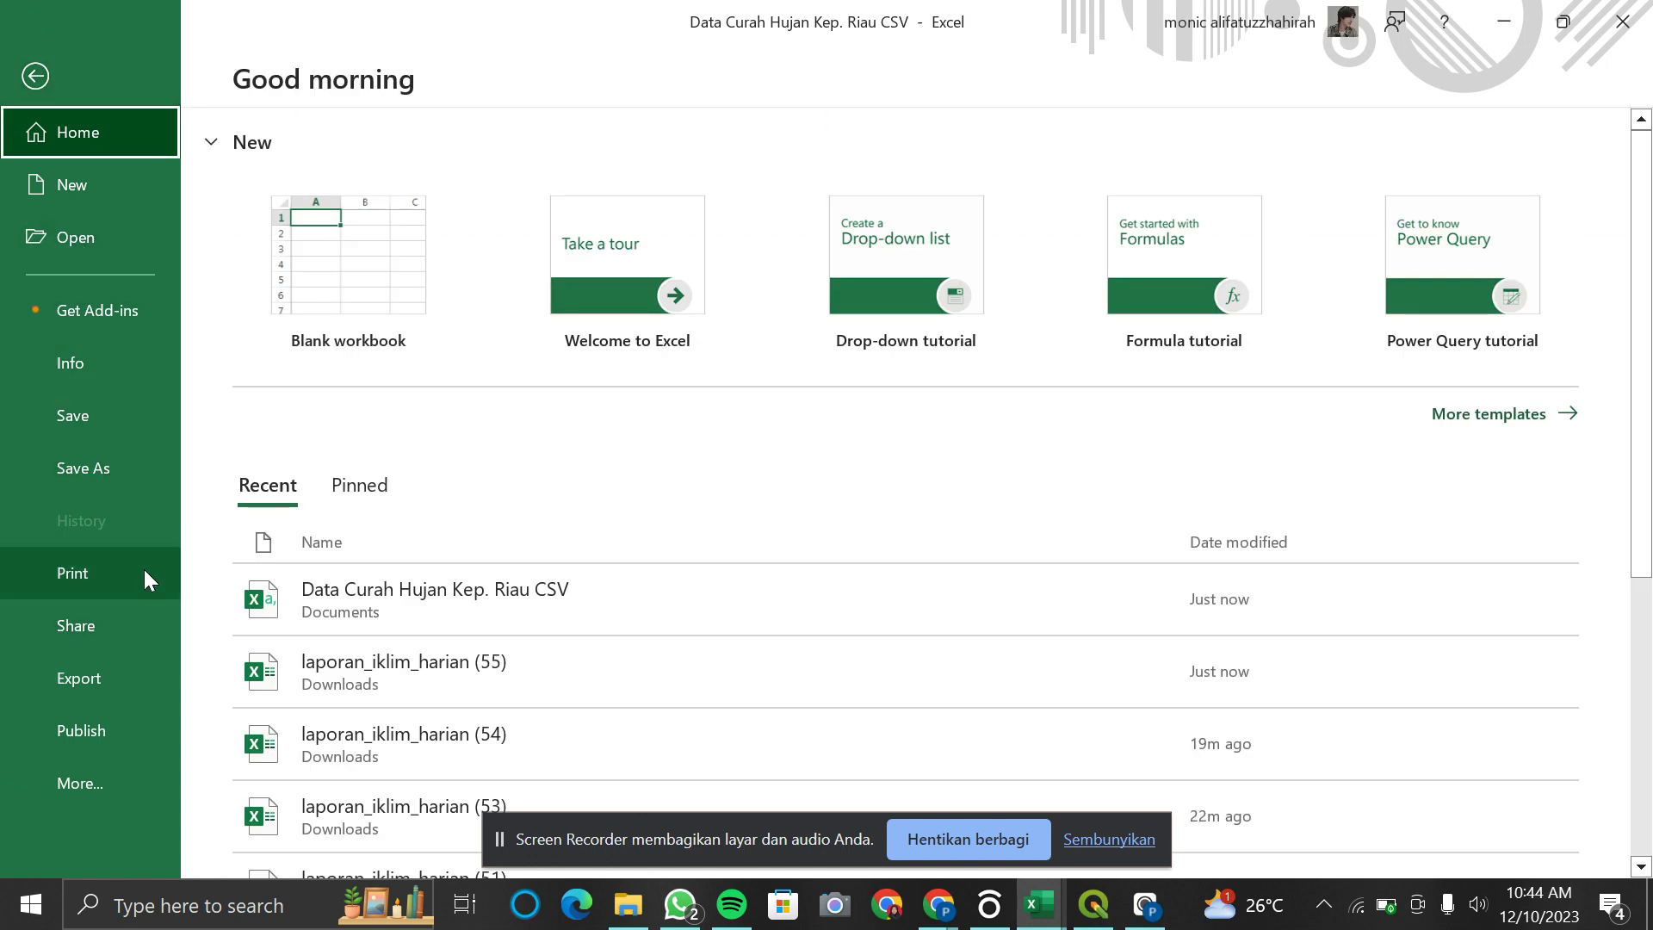
left_click(147, 472)
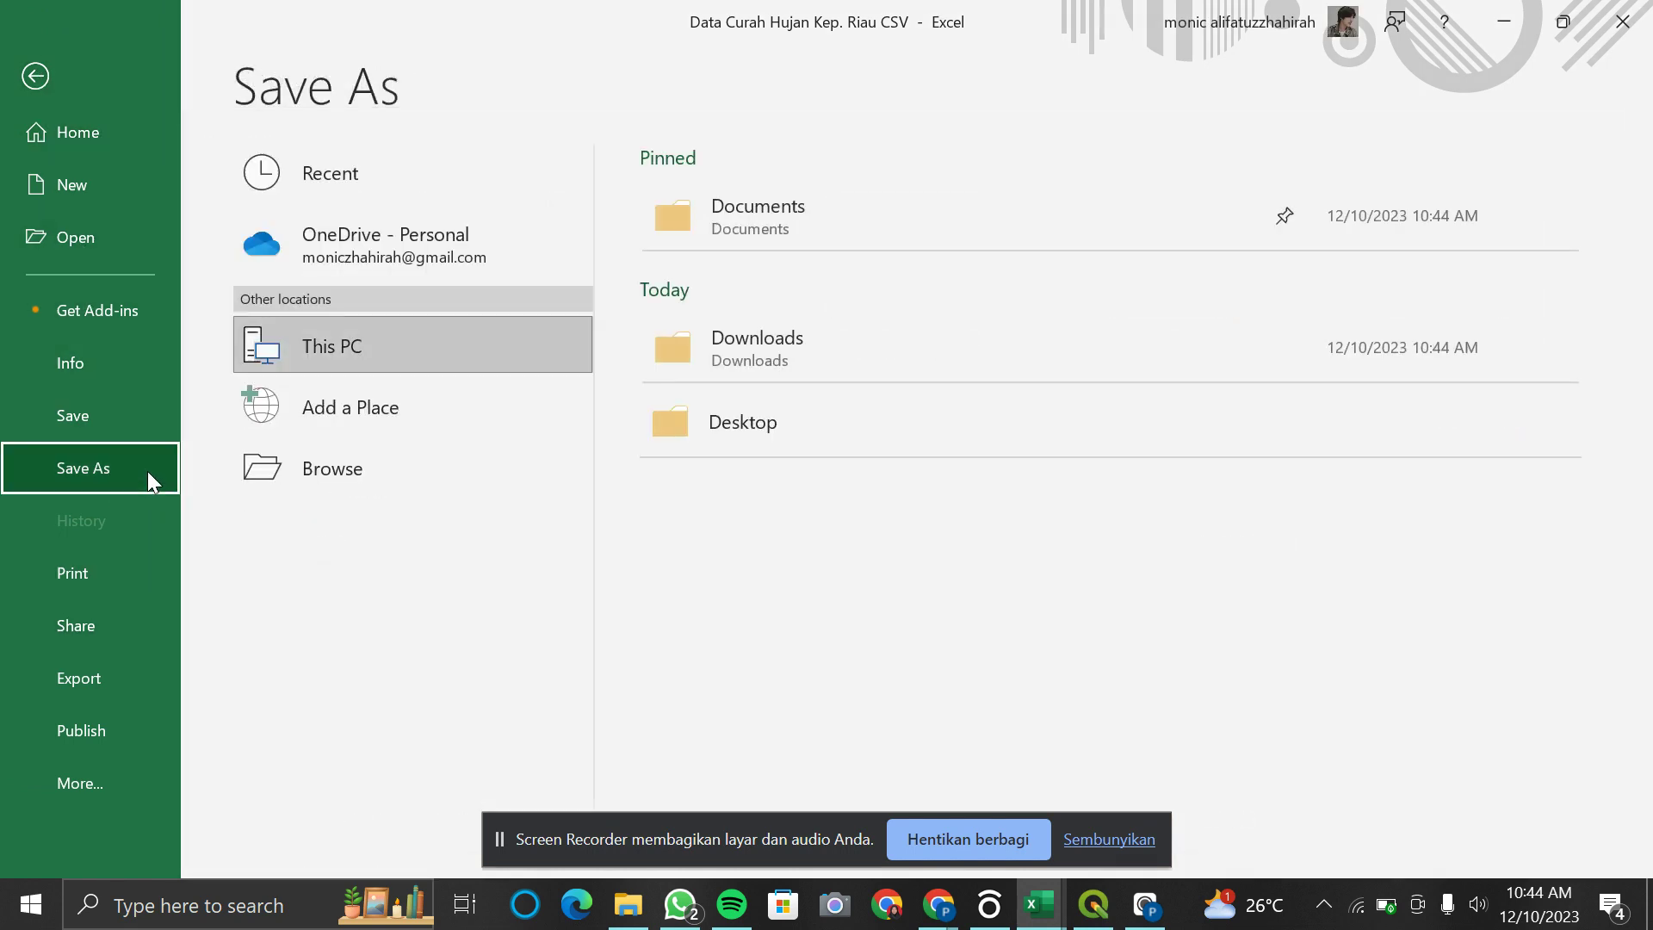
left_click(740, 257)
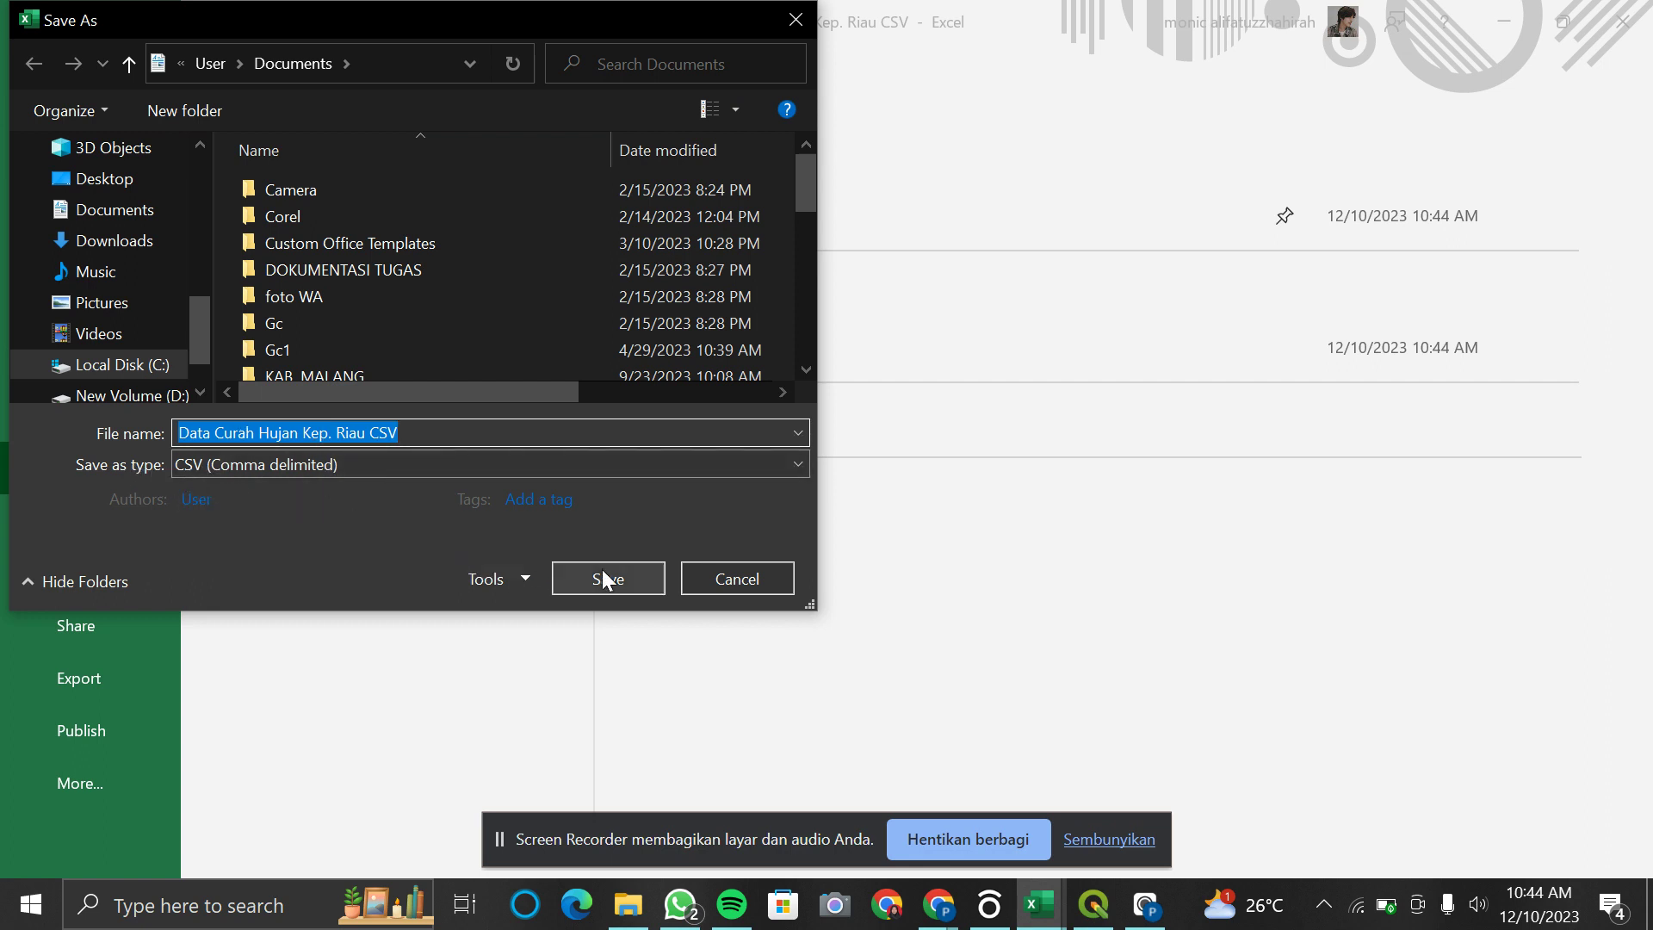
left_click(807, 33)
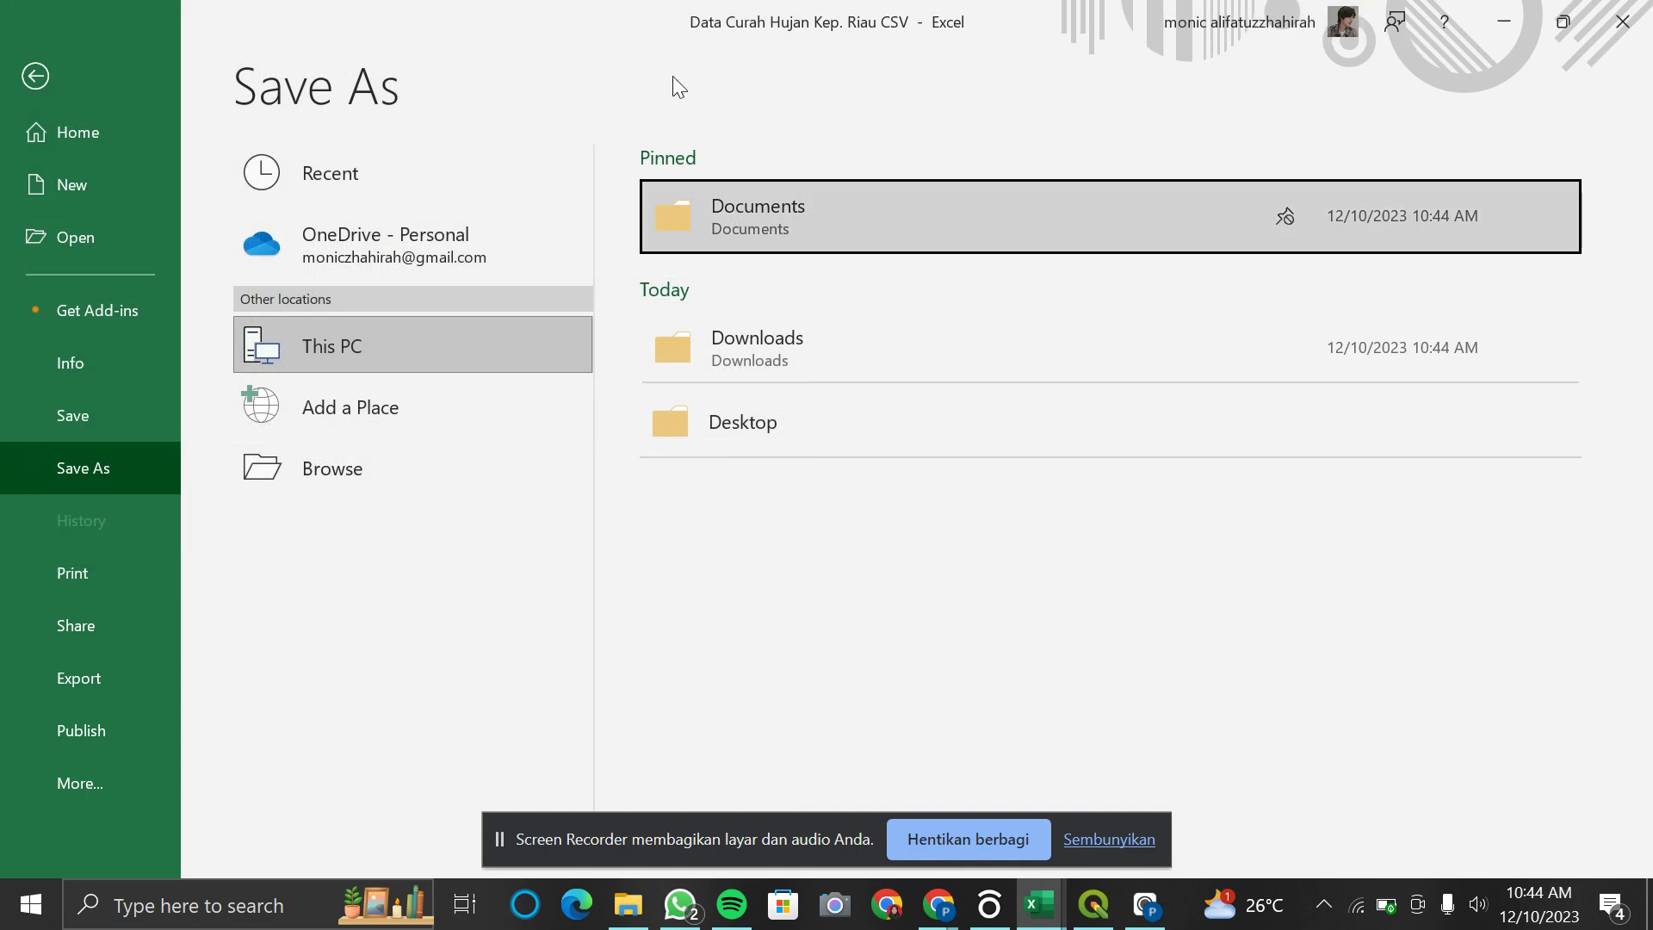
left_click(40, 74)
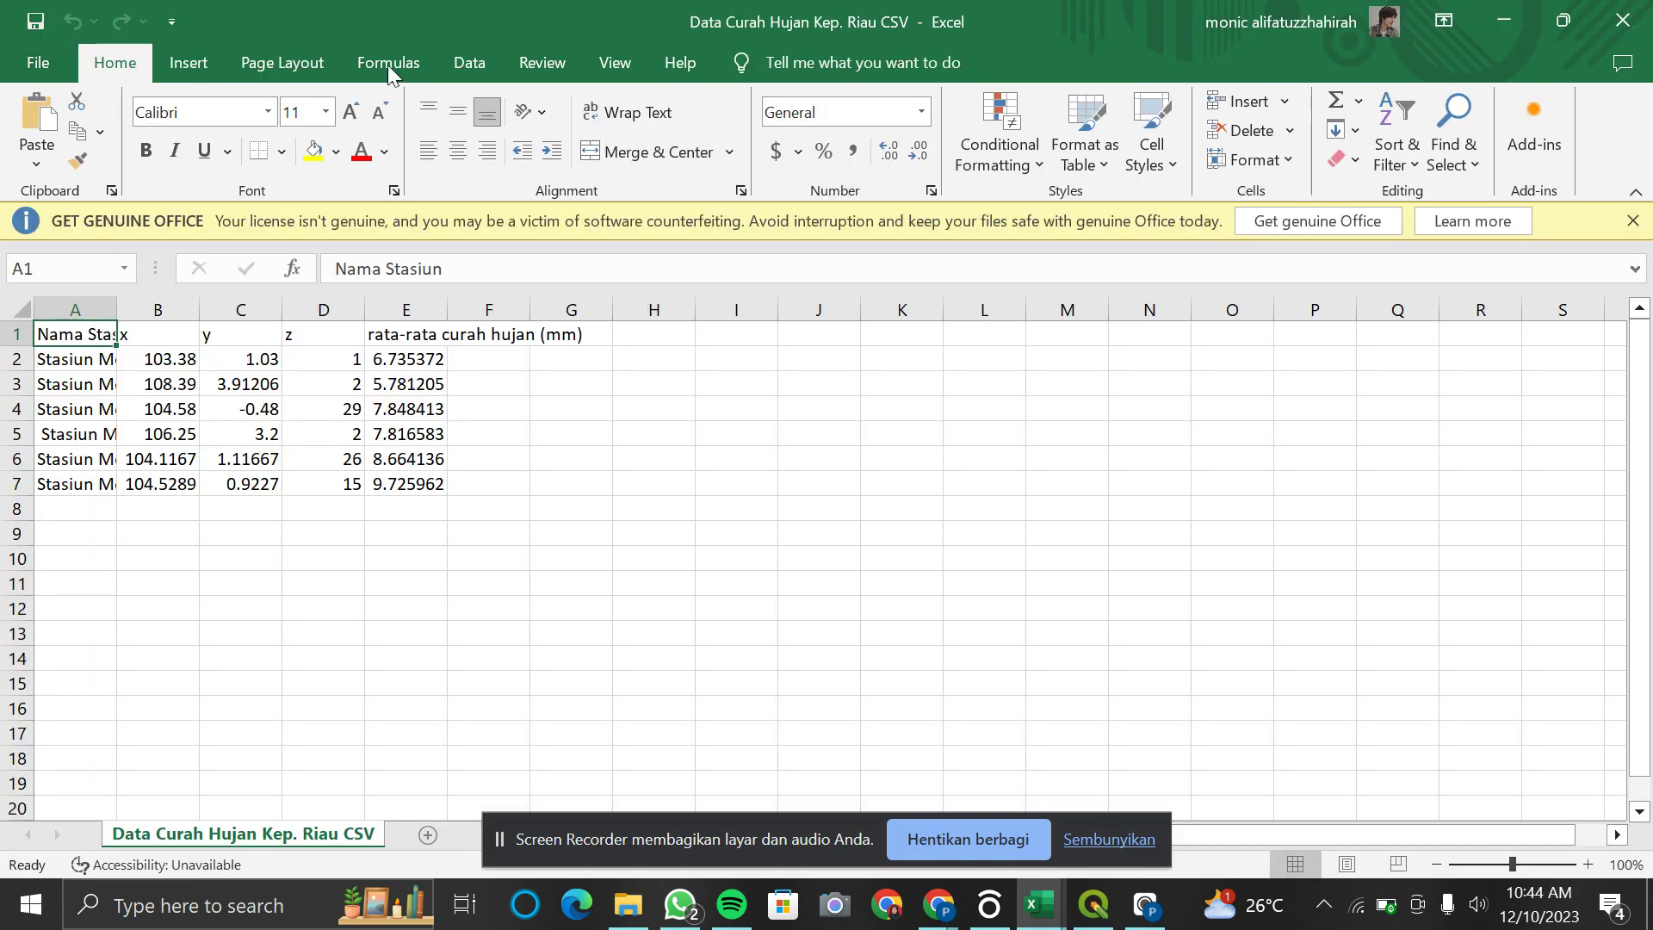
left_click(1622, 21)
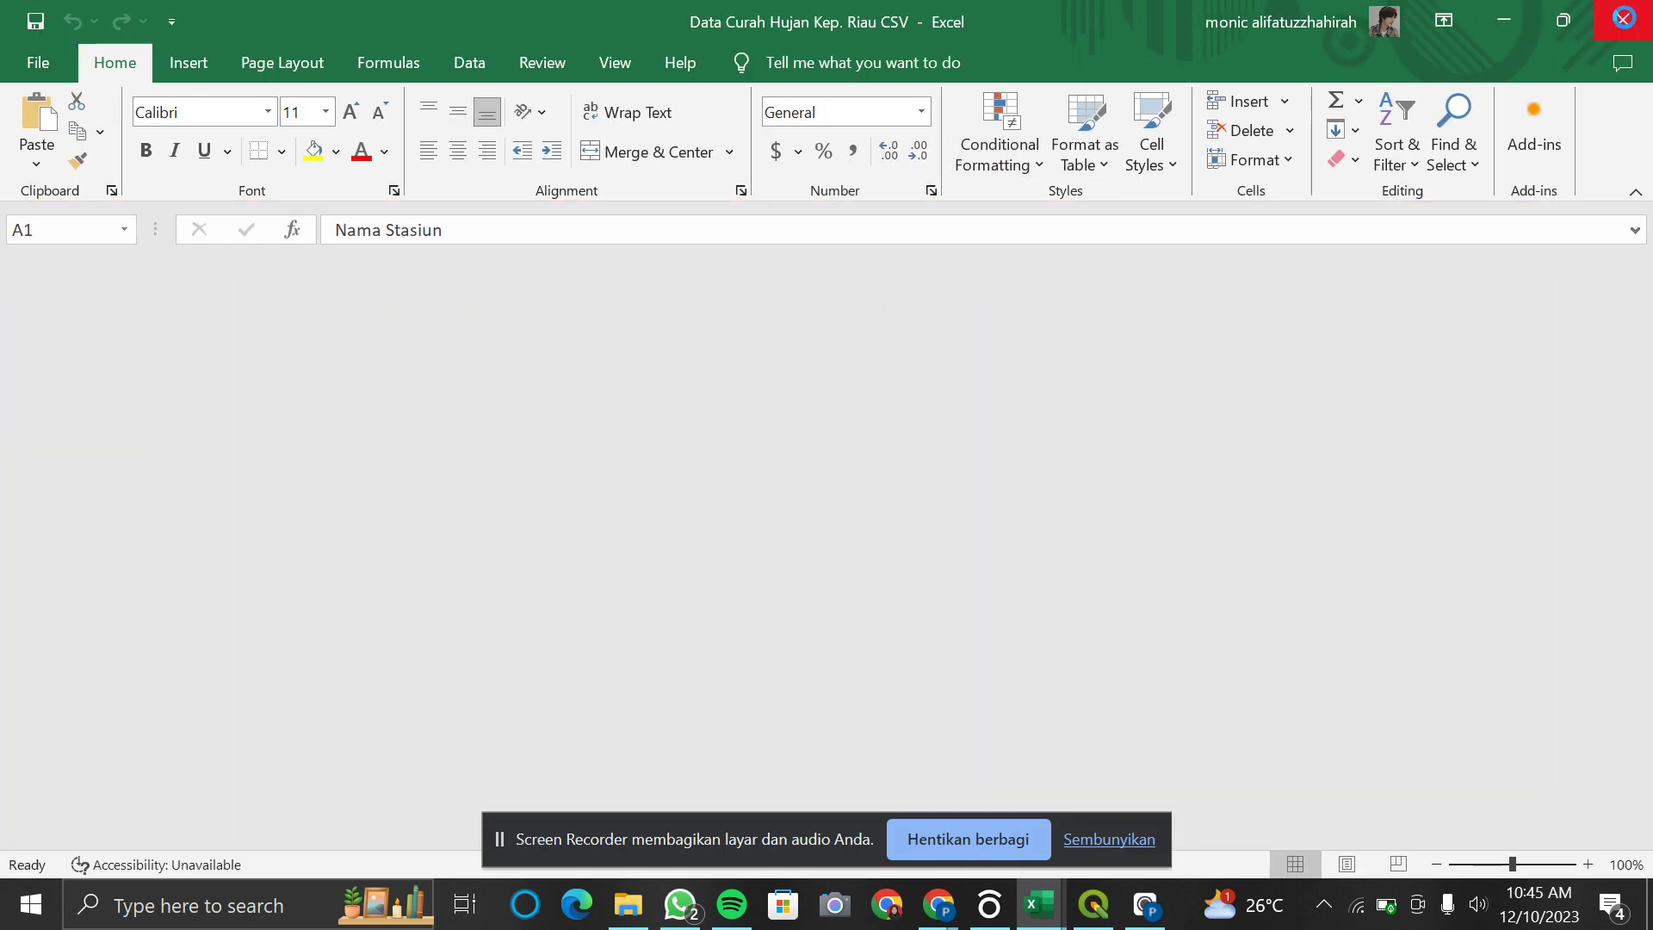
Step: Switch to QGIS and add the Batas_Wilayah_KelurahanDesa_10K_AR shapefile from its Downloads subfolder to the project
mouse_move(1095, 913)
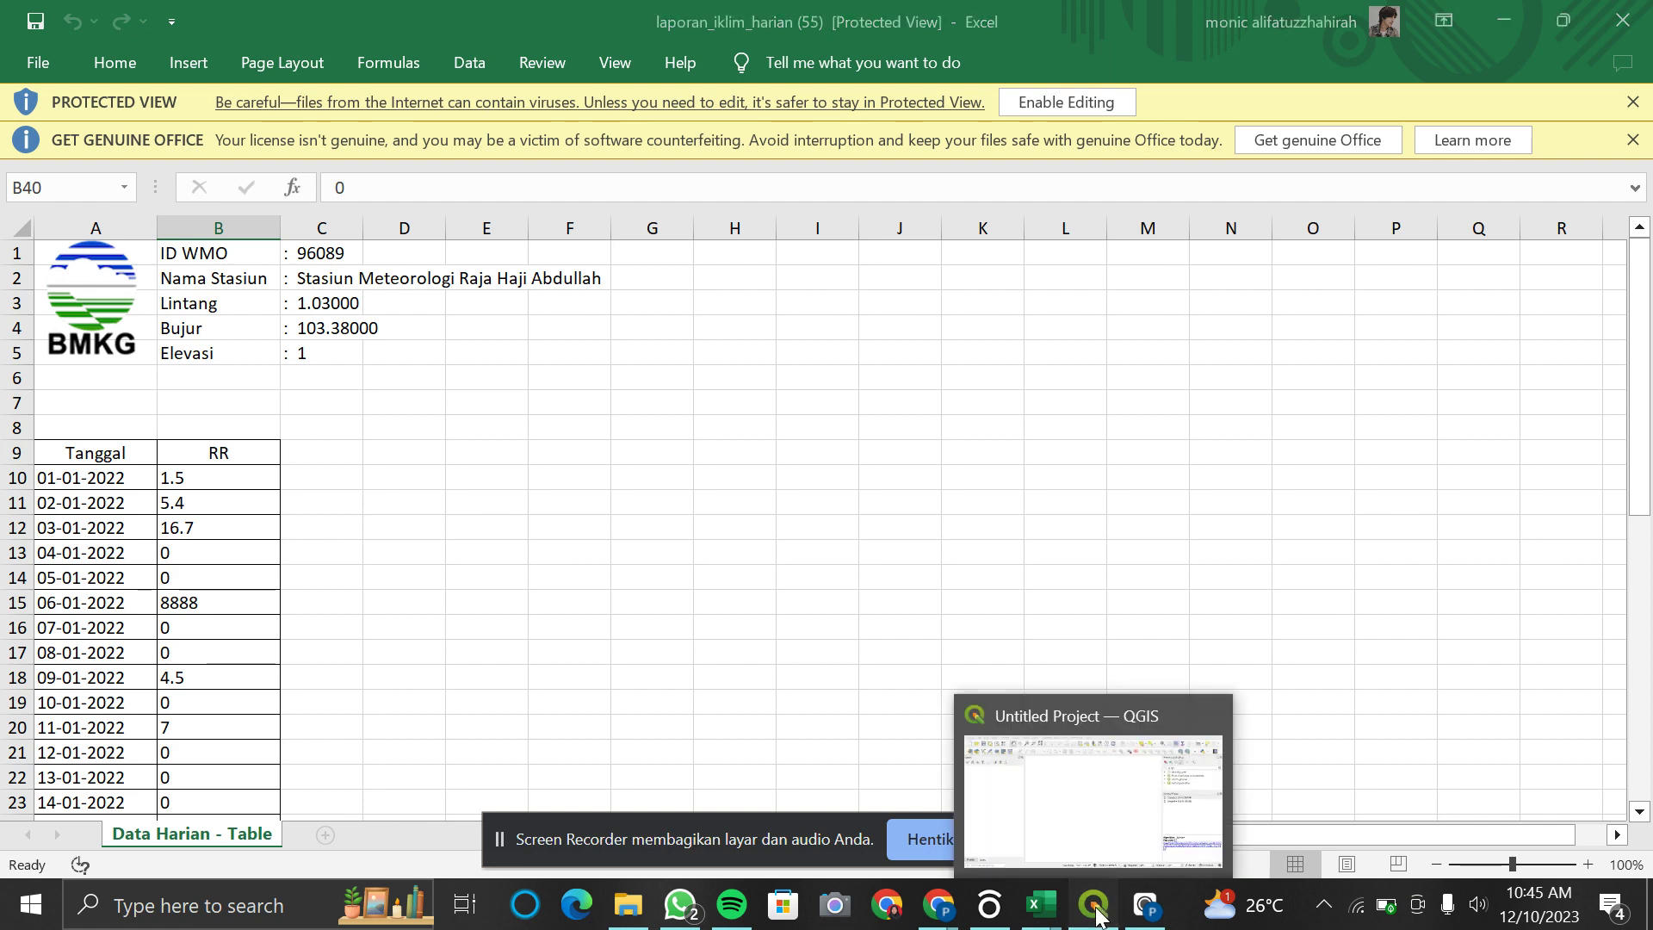
left_click(1096, 913)
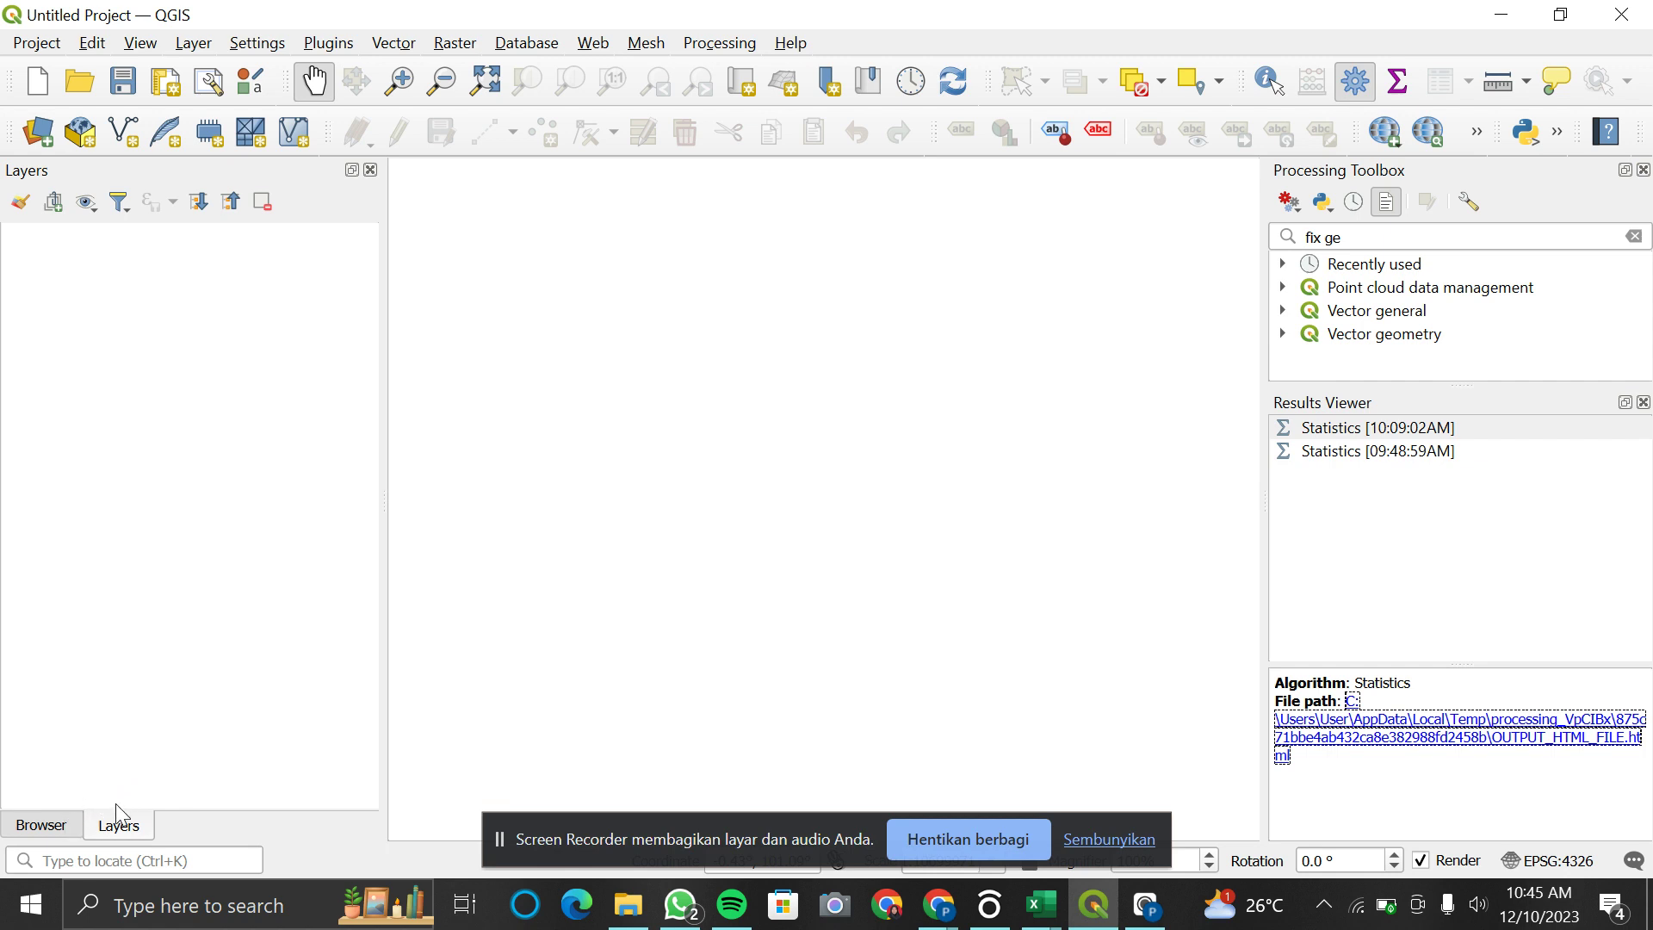
left_click(72, 824)
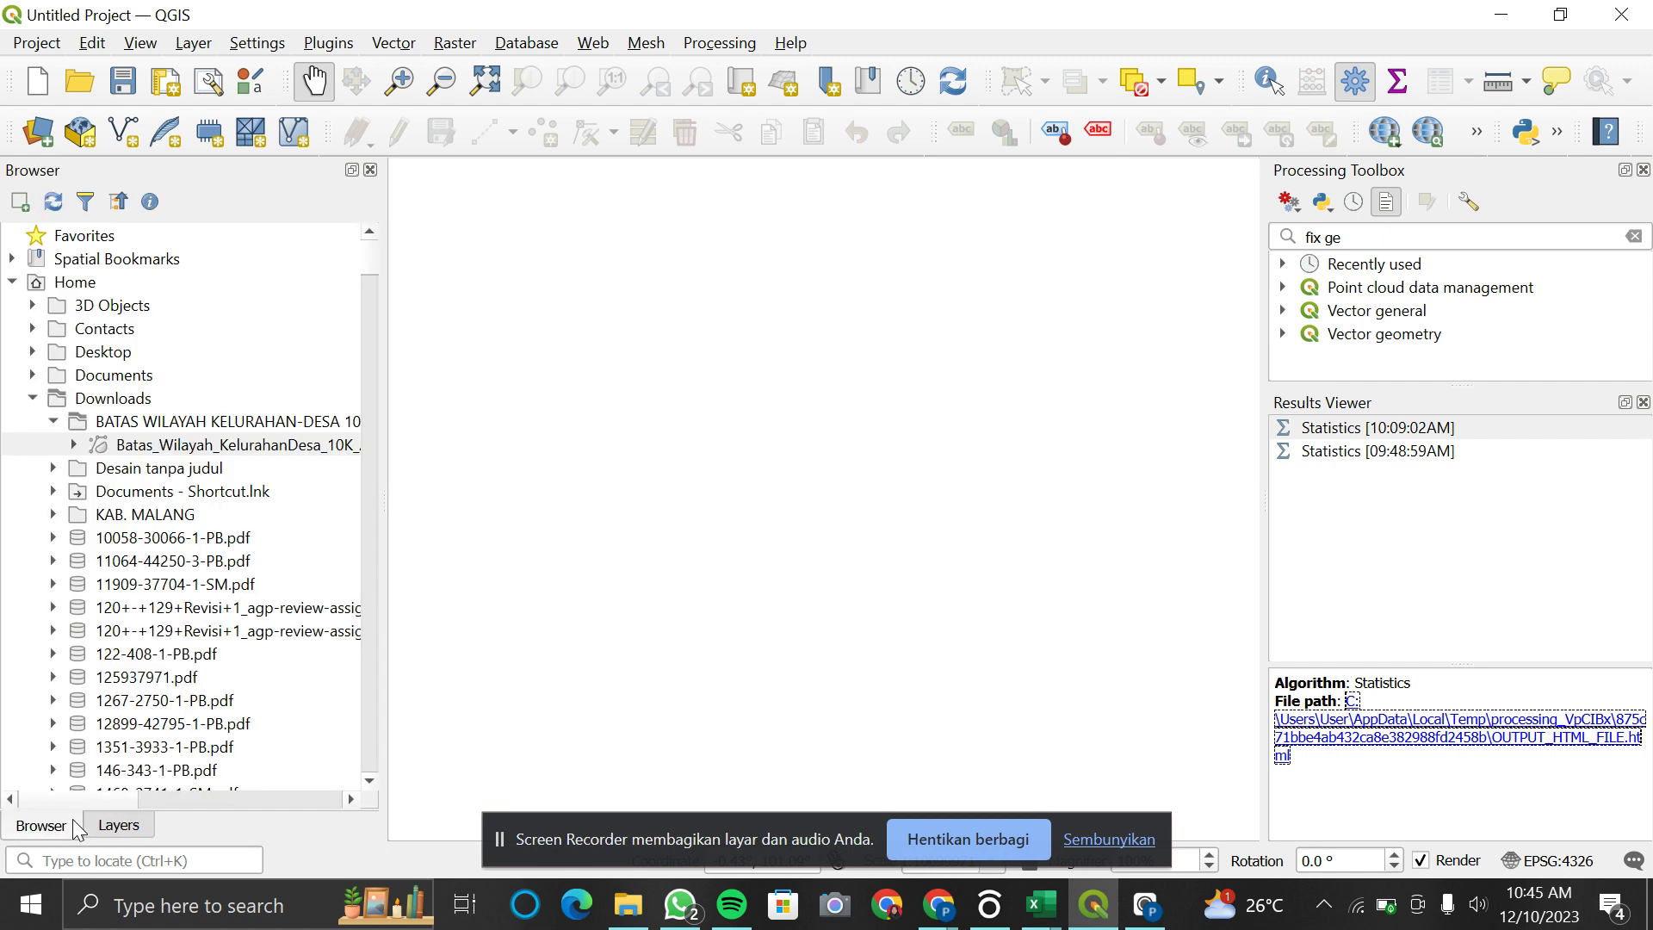
left_click(184, 445)
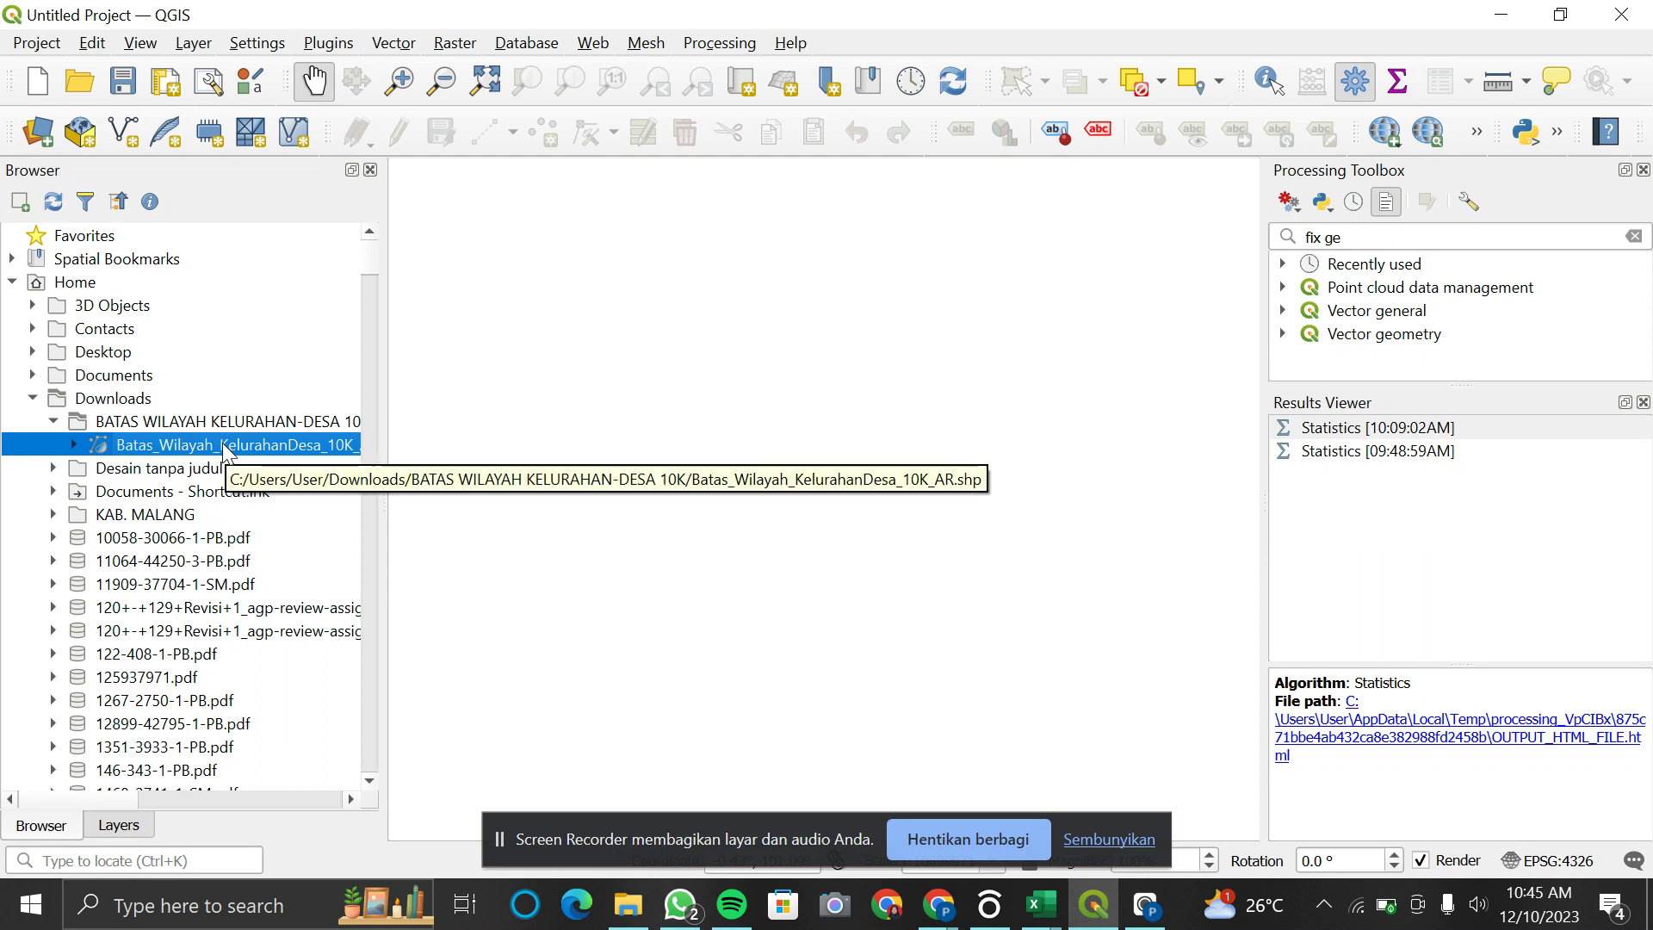
double_click(224, 449)
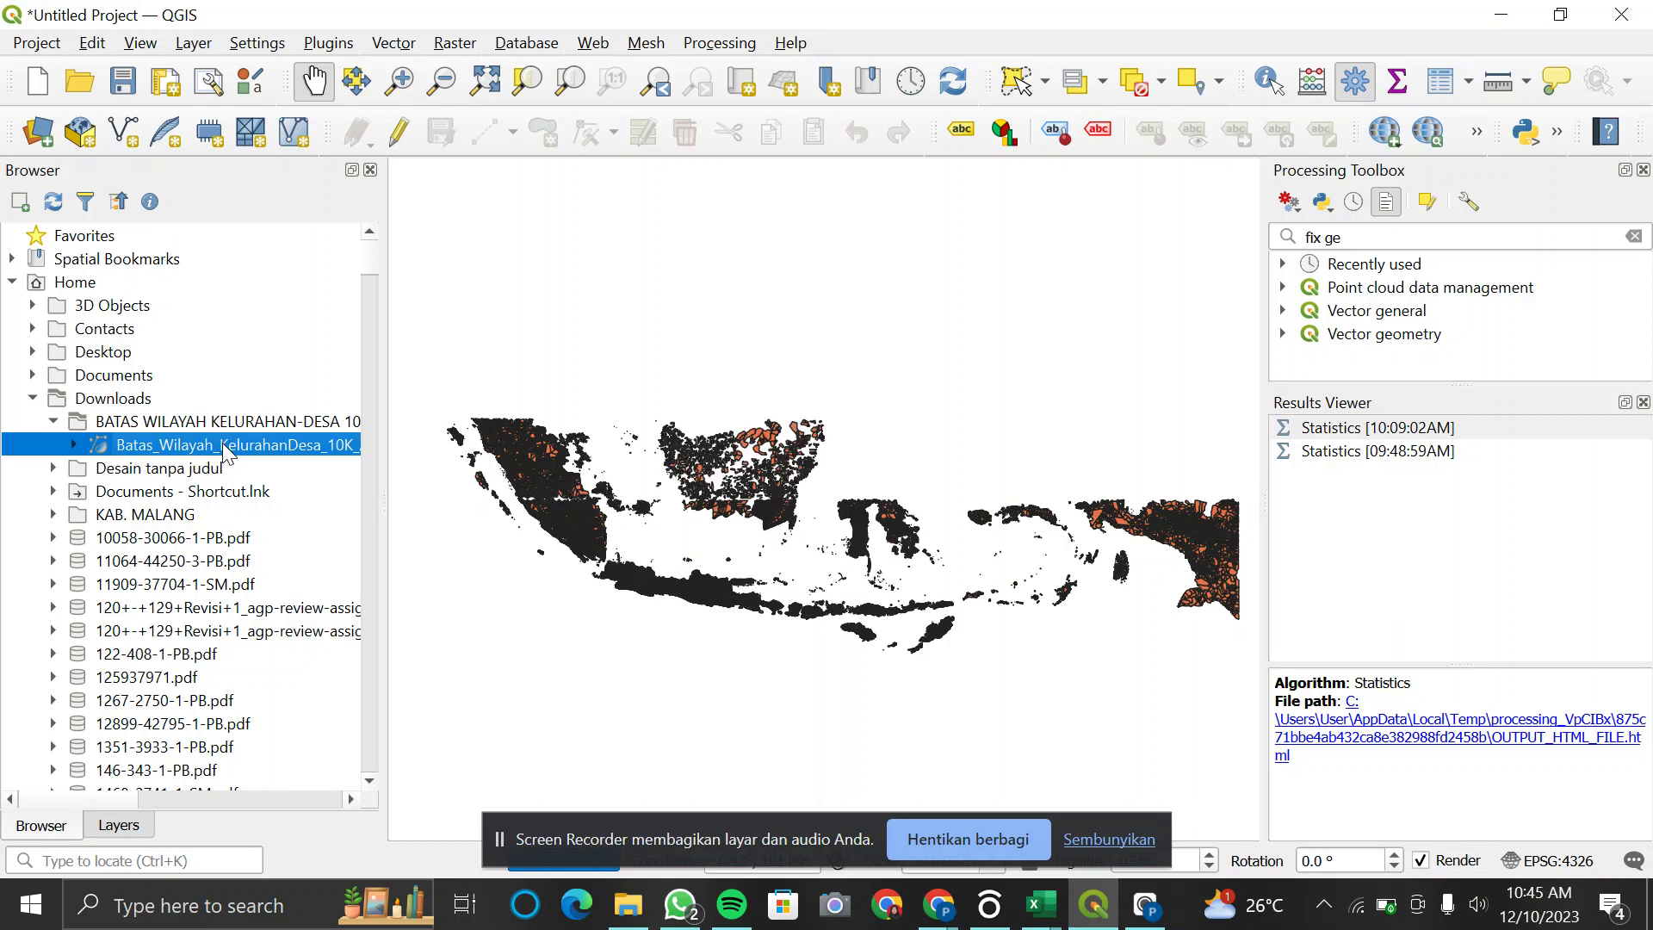
Step: Open the filter query for the Batas_Wilayah_KelurahanDesa_10K_AR layer and start its expression with "WADMPR" =
left_click(119, 826)
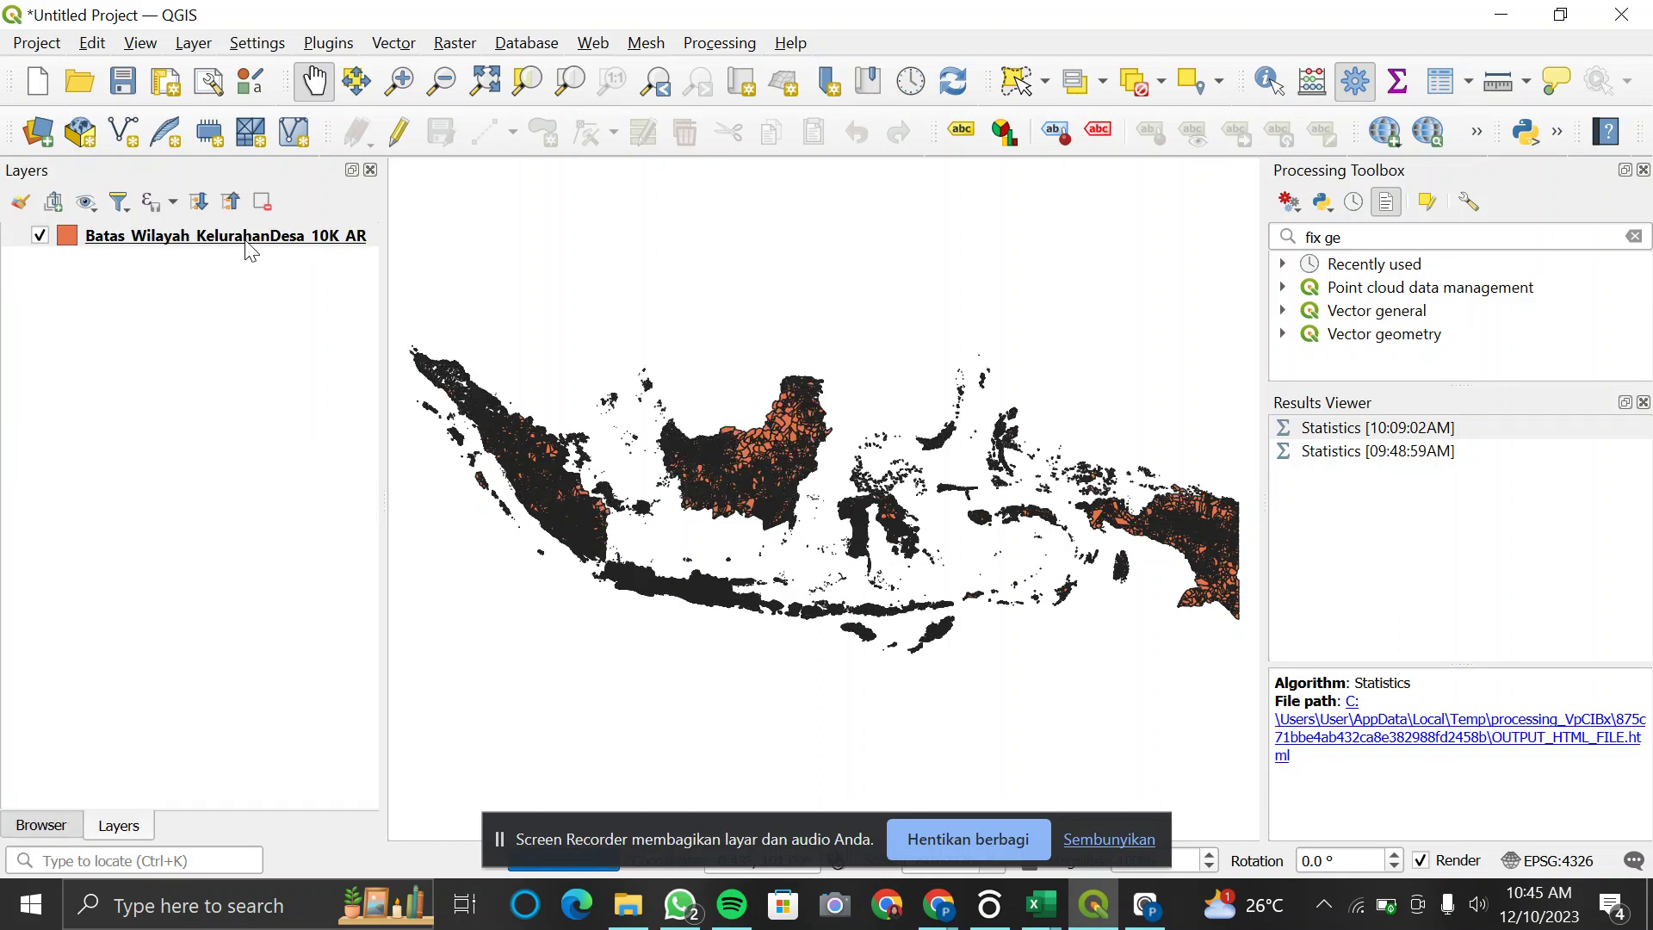
mouse_move(248, 249)
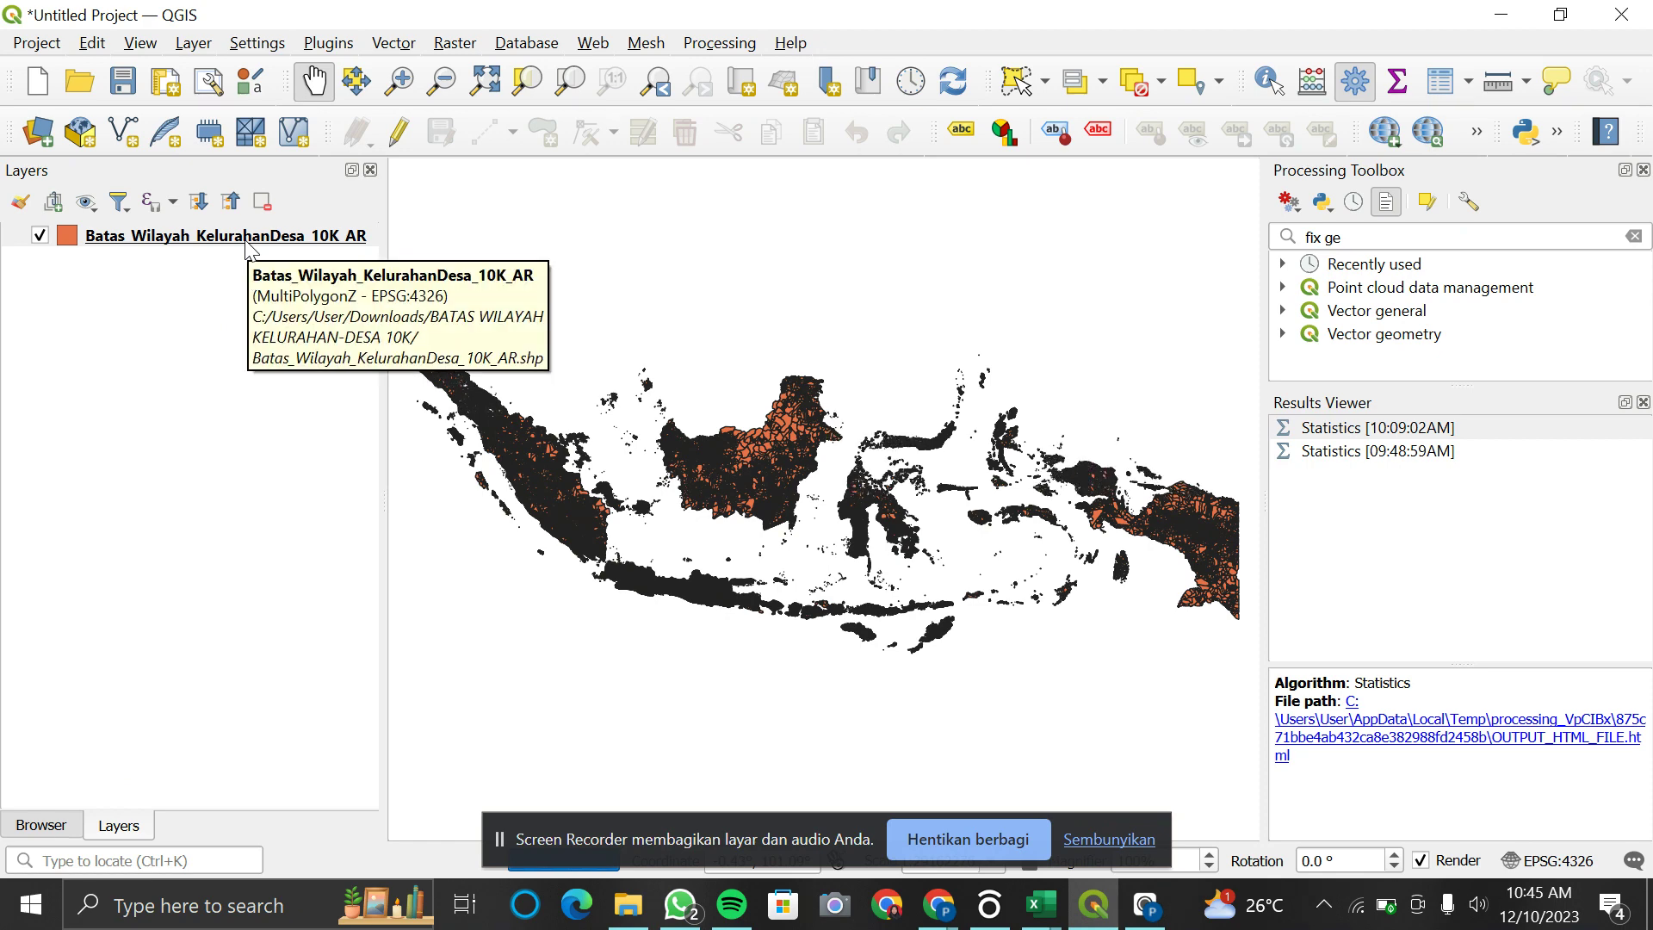
right_click(249, 249)
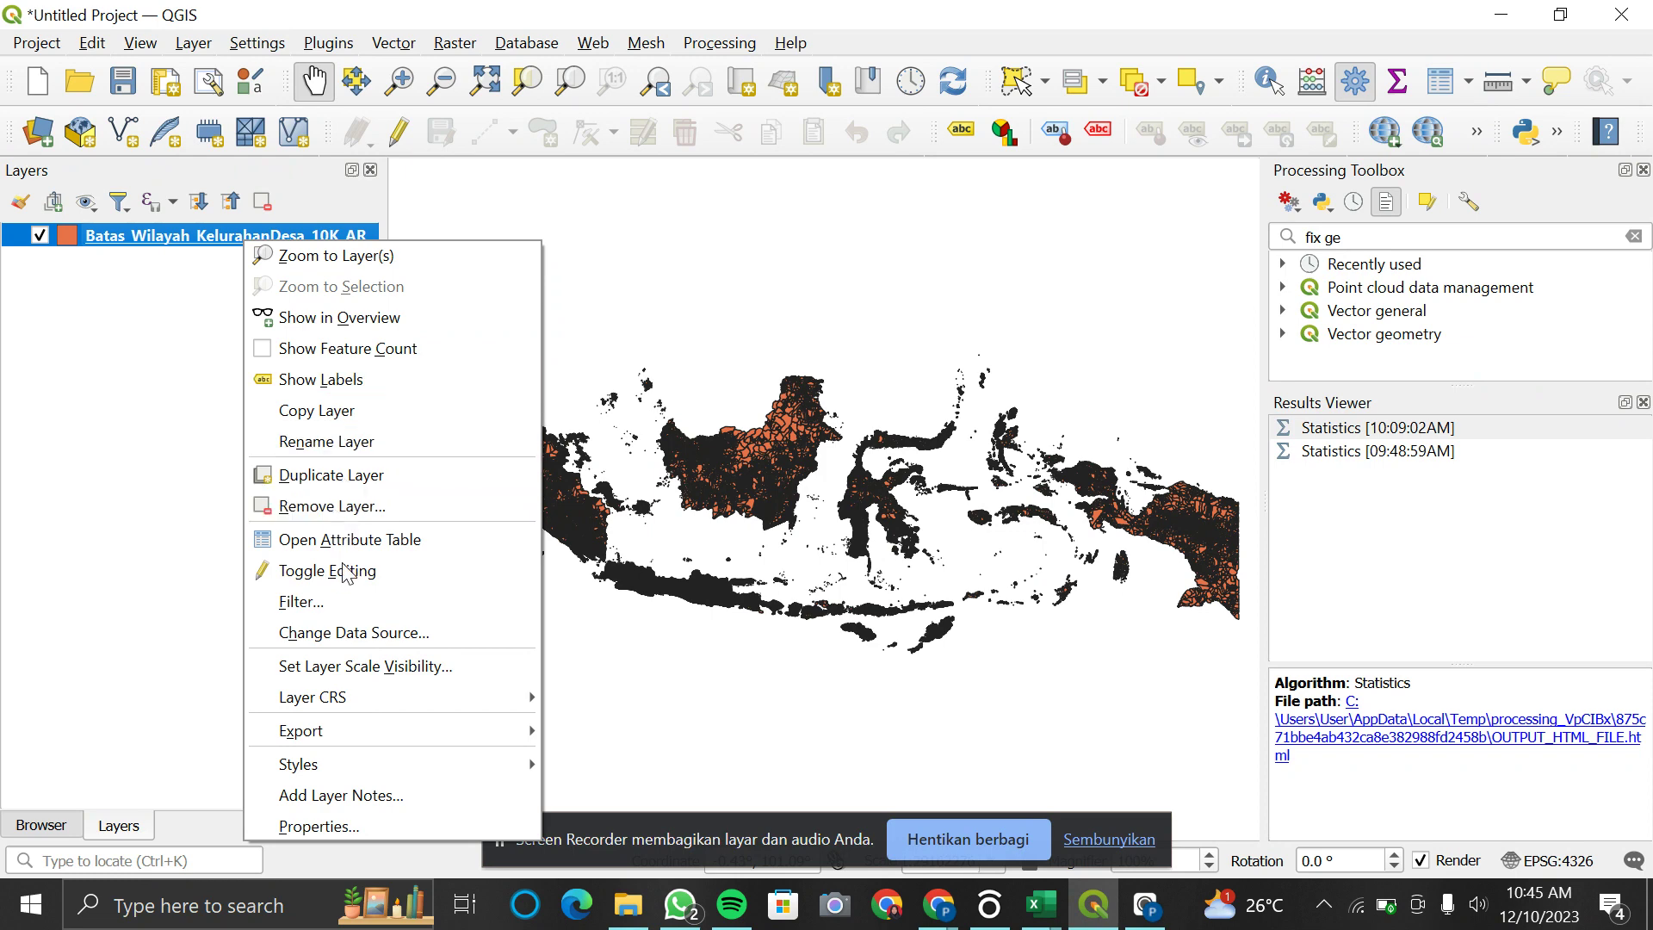
left_click(337, 602)
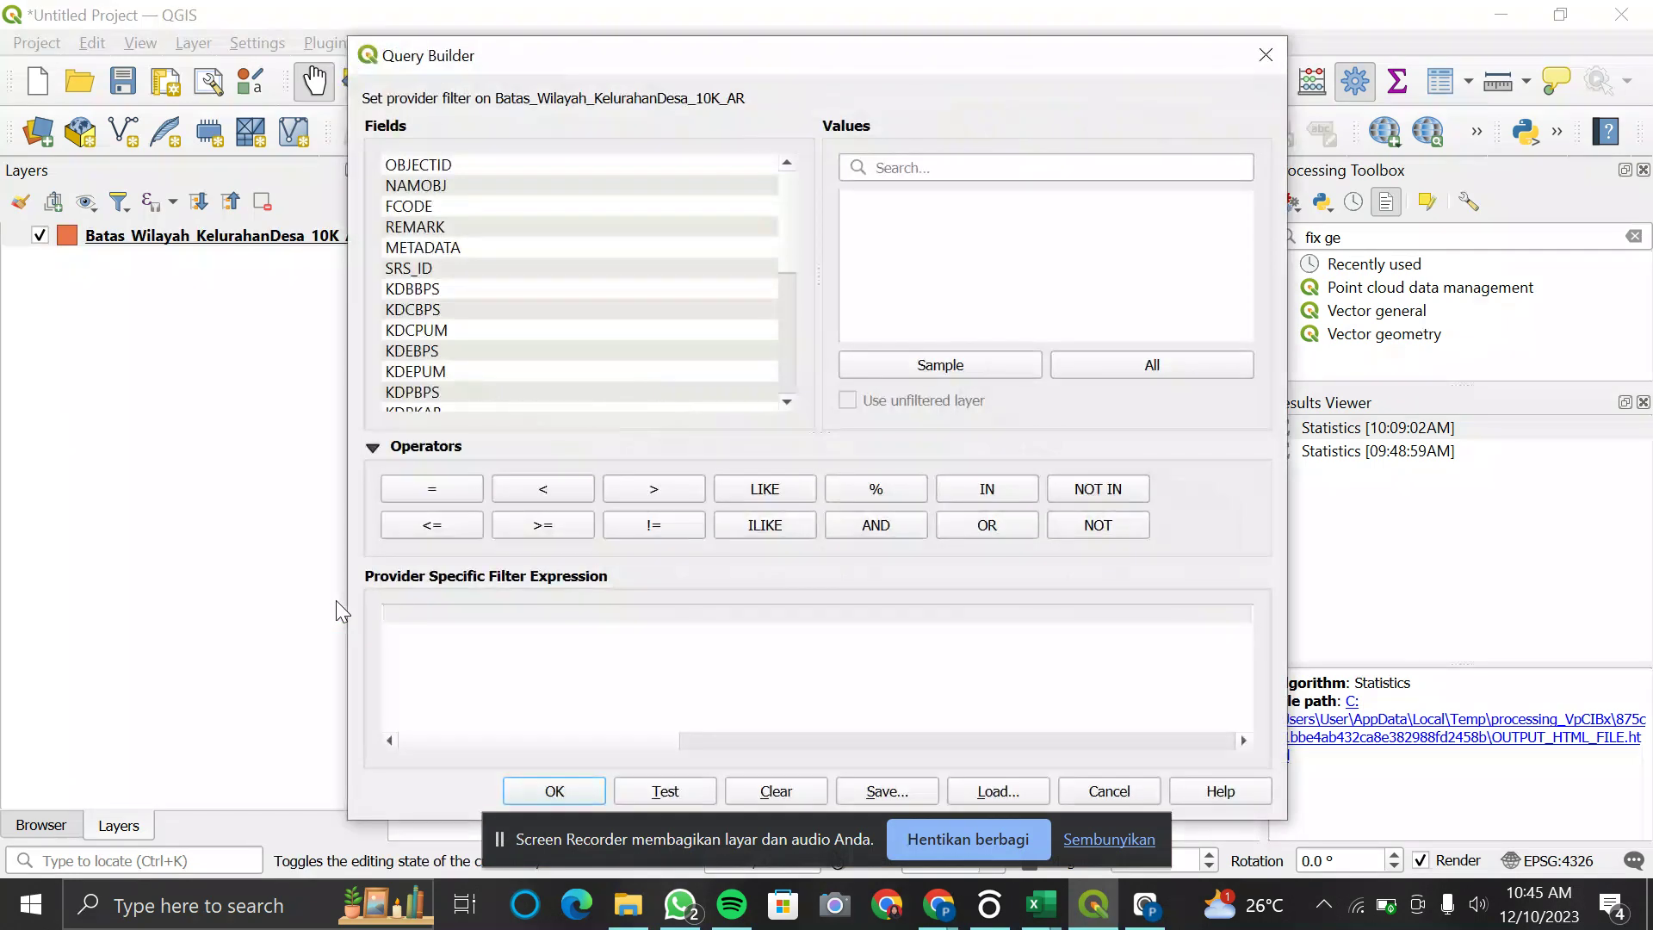
scroll(643, 346, "down", 5)
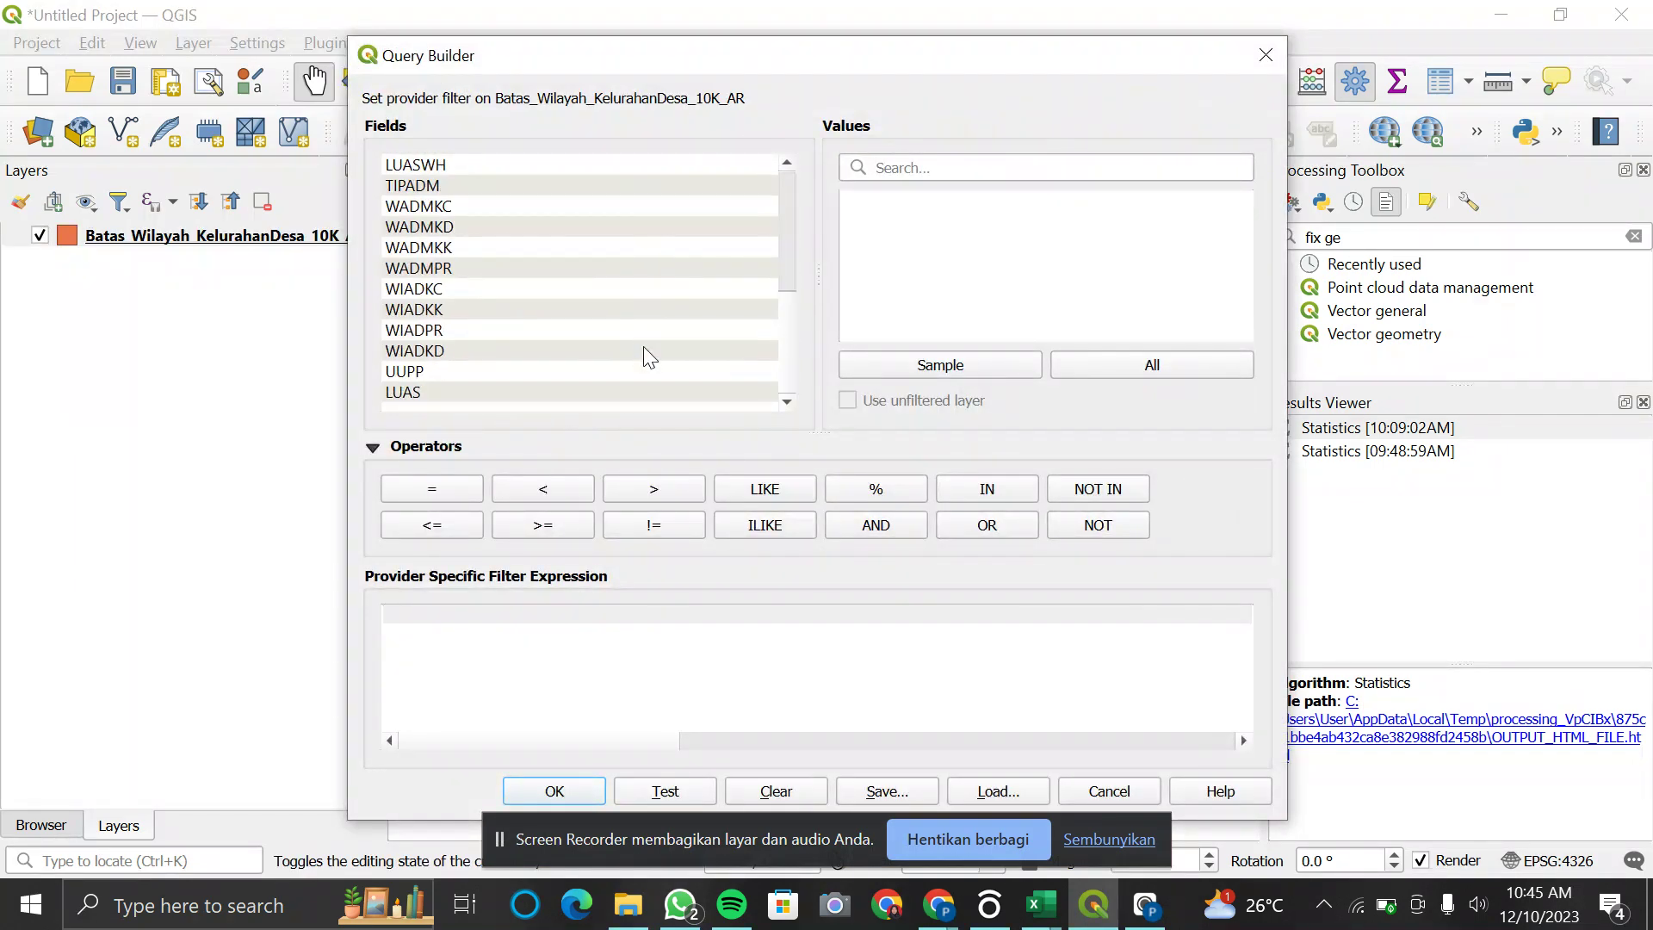
double_click(564, 261)
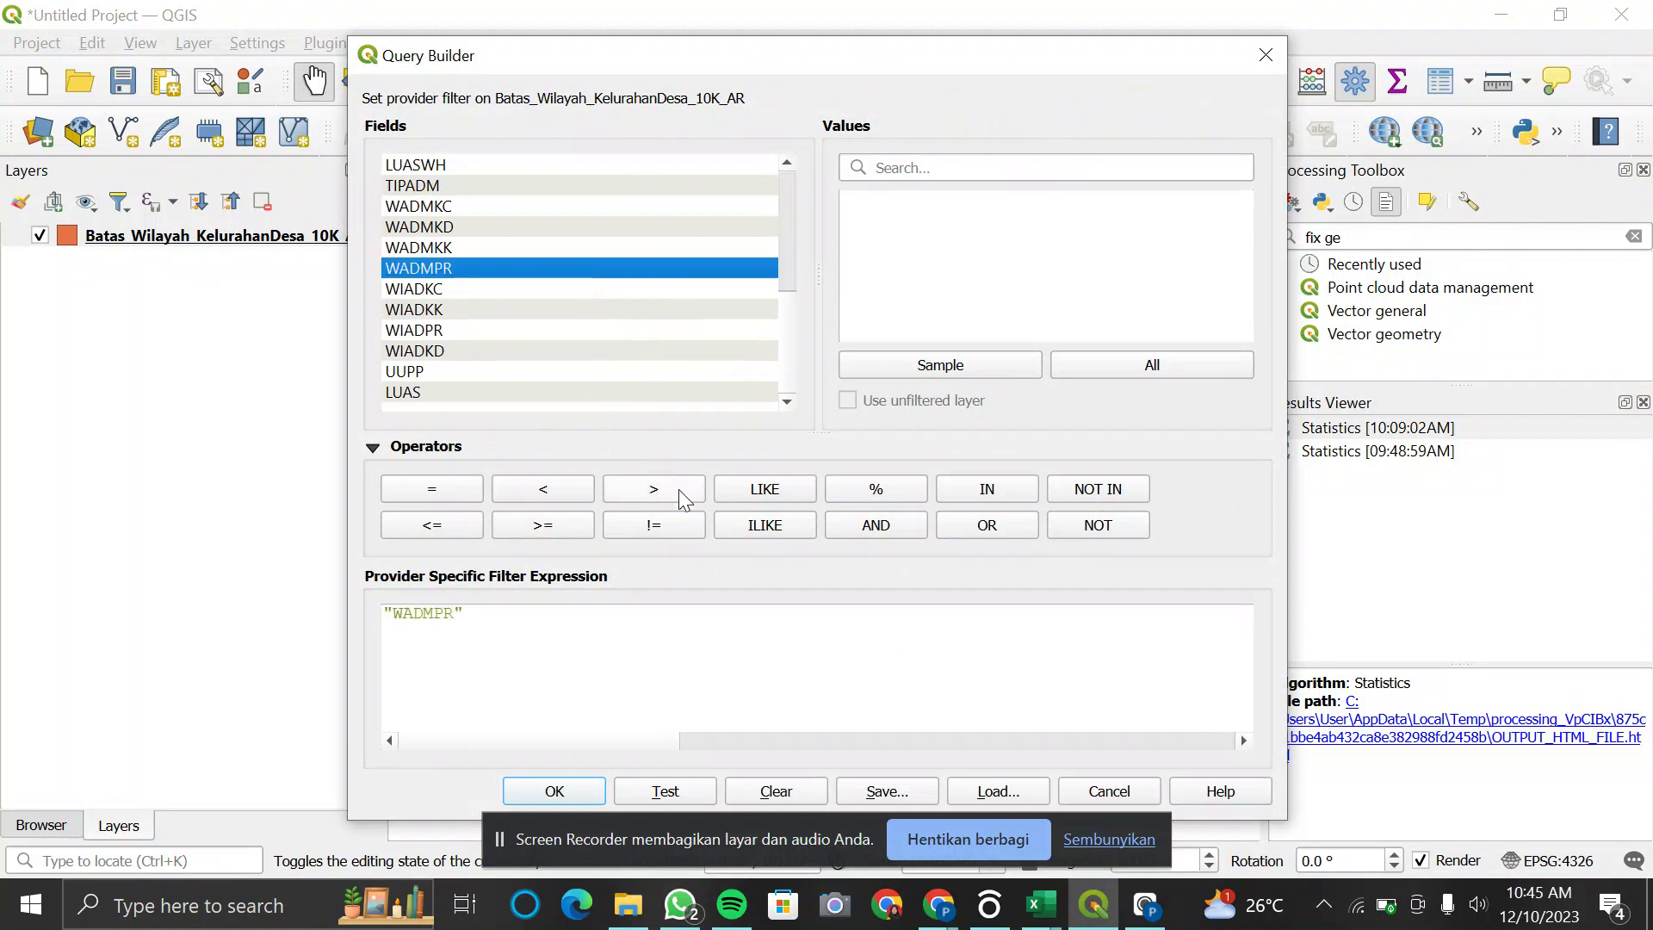
double_click(462, 487)
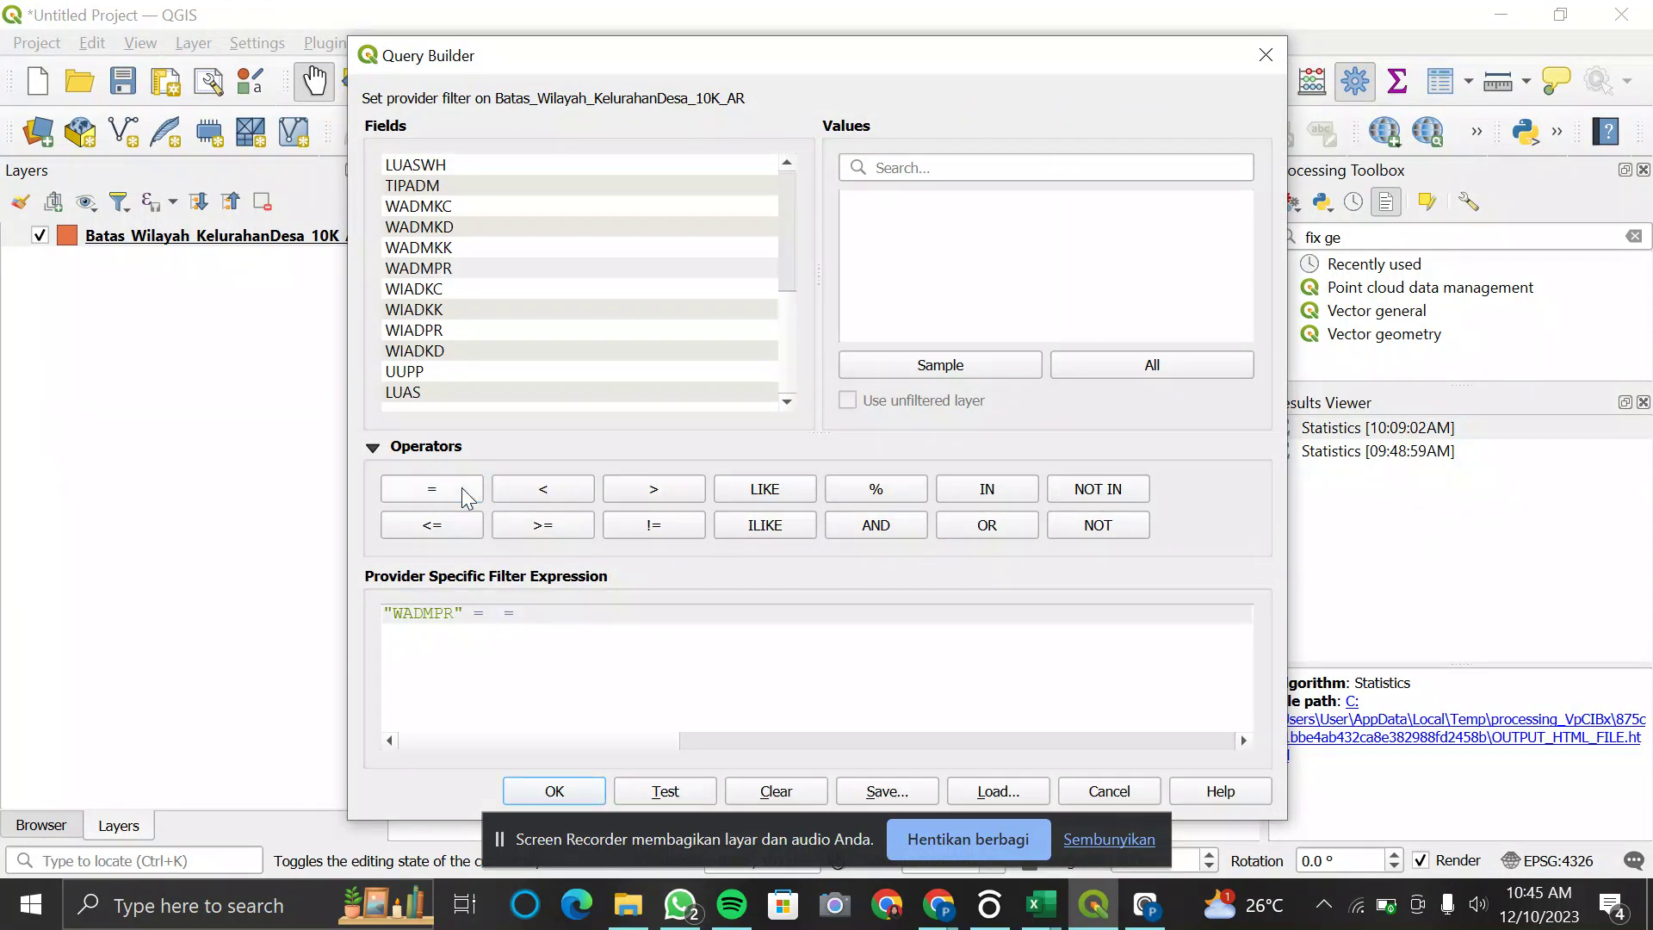
key("BackSpace")
key("BackSpace")
Step: Load all values of the province field, complete the filter expression with 'Kepulauan Riau' and apply it
left_click(1078, 371)
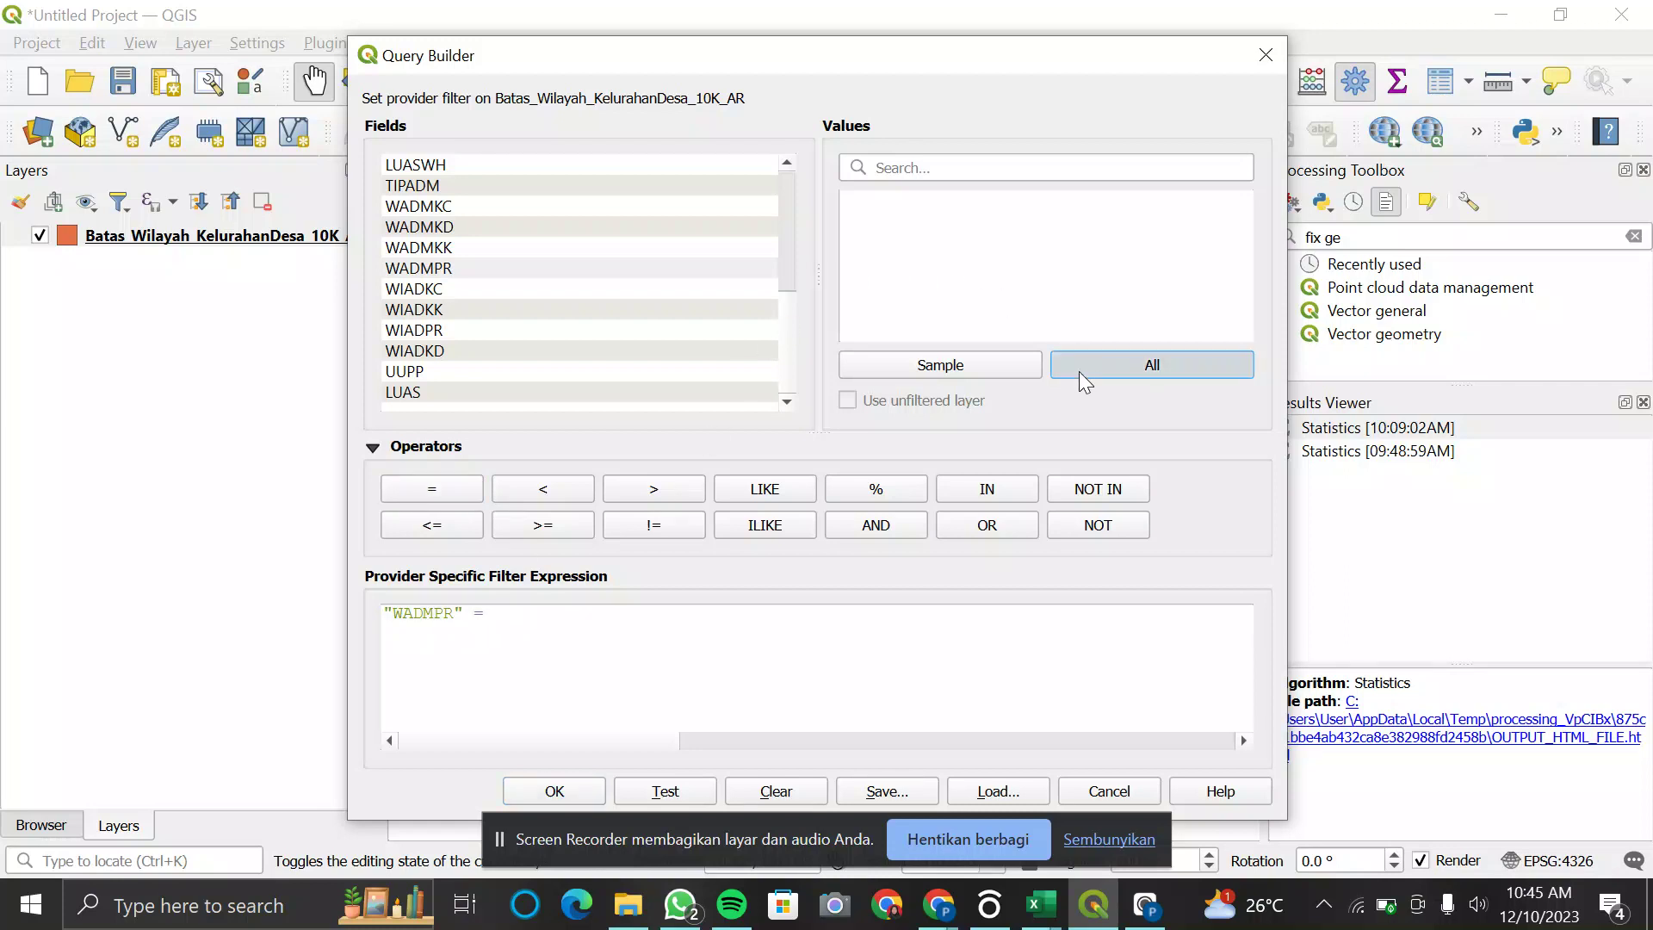
left_click(1048, 167)
type("kep")
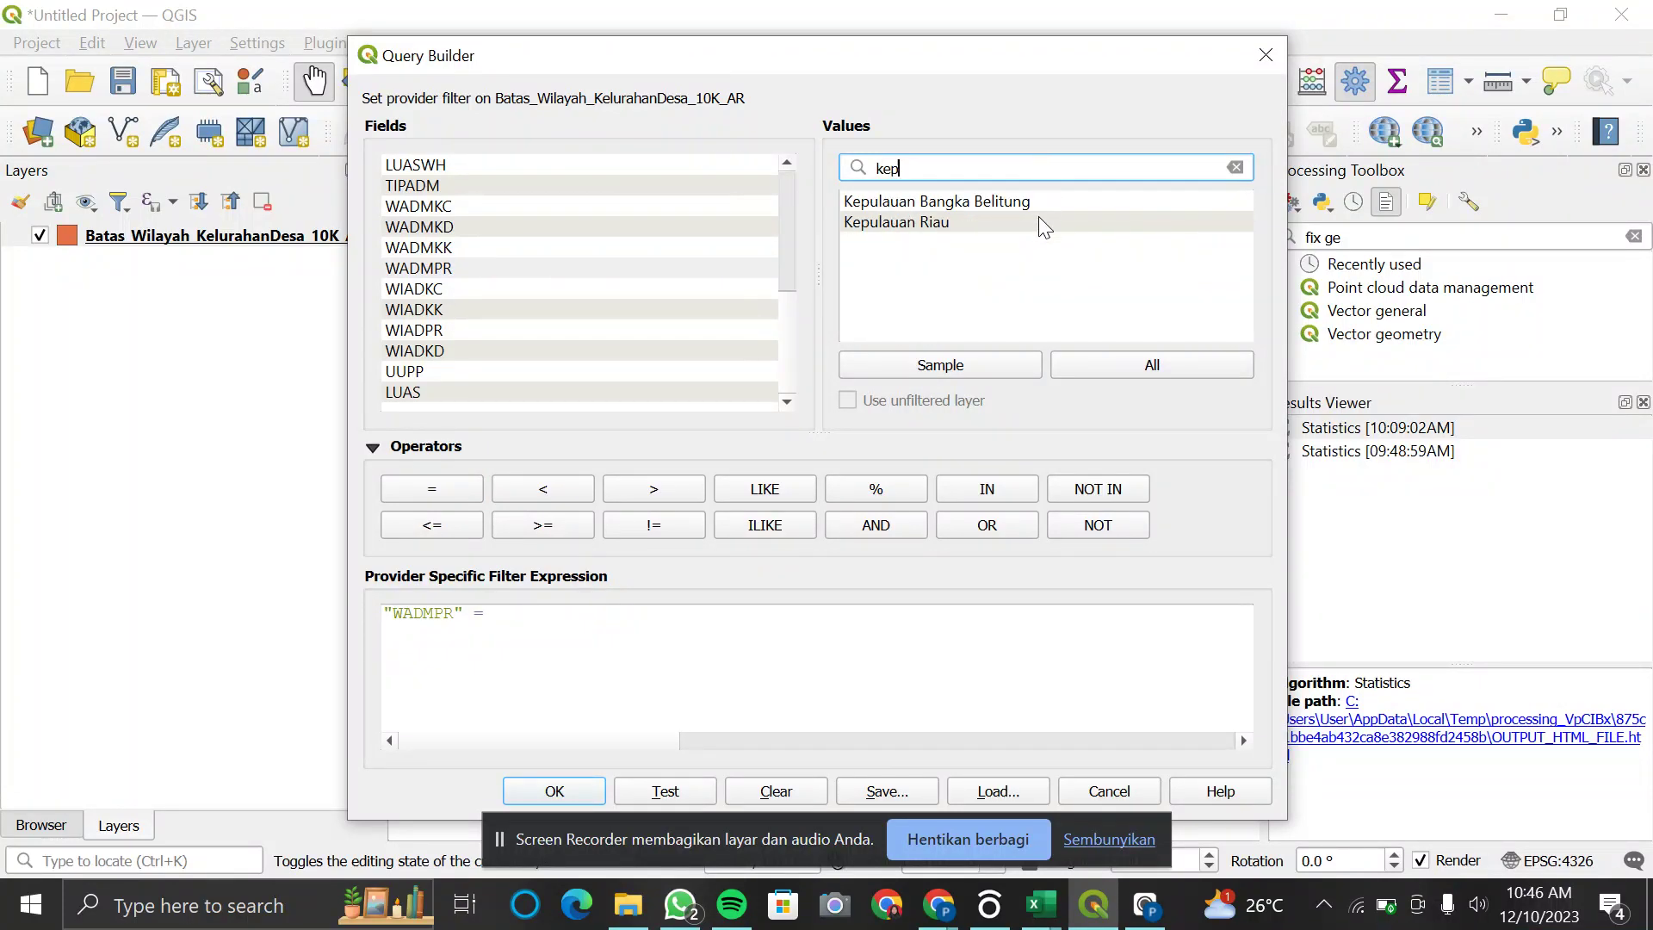
double_click(1038, 217)
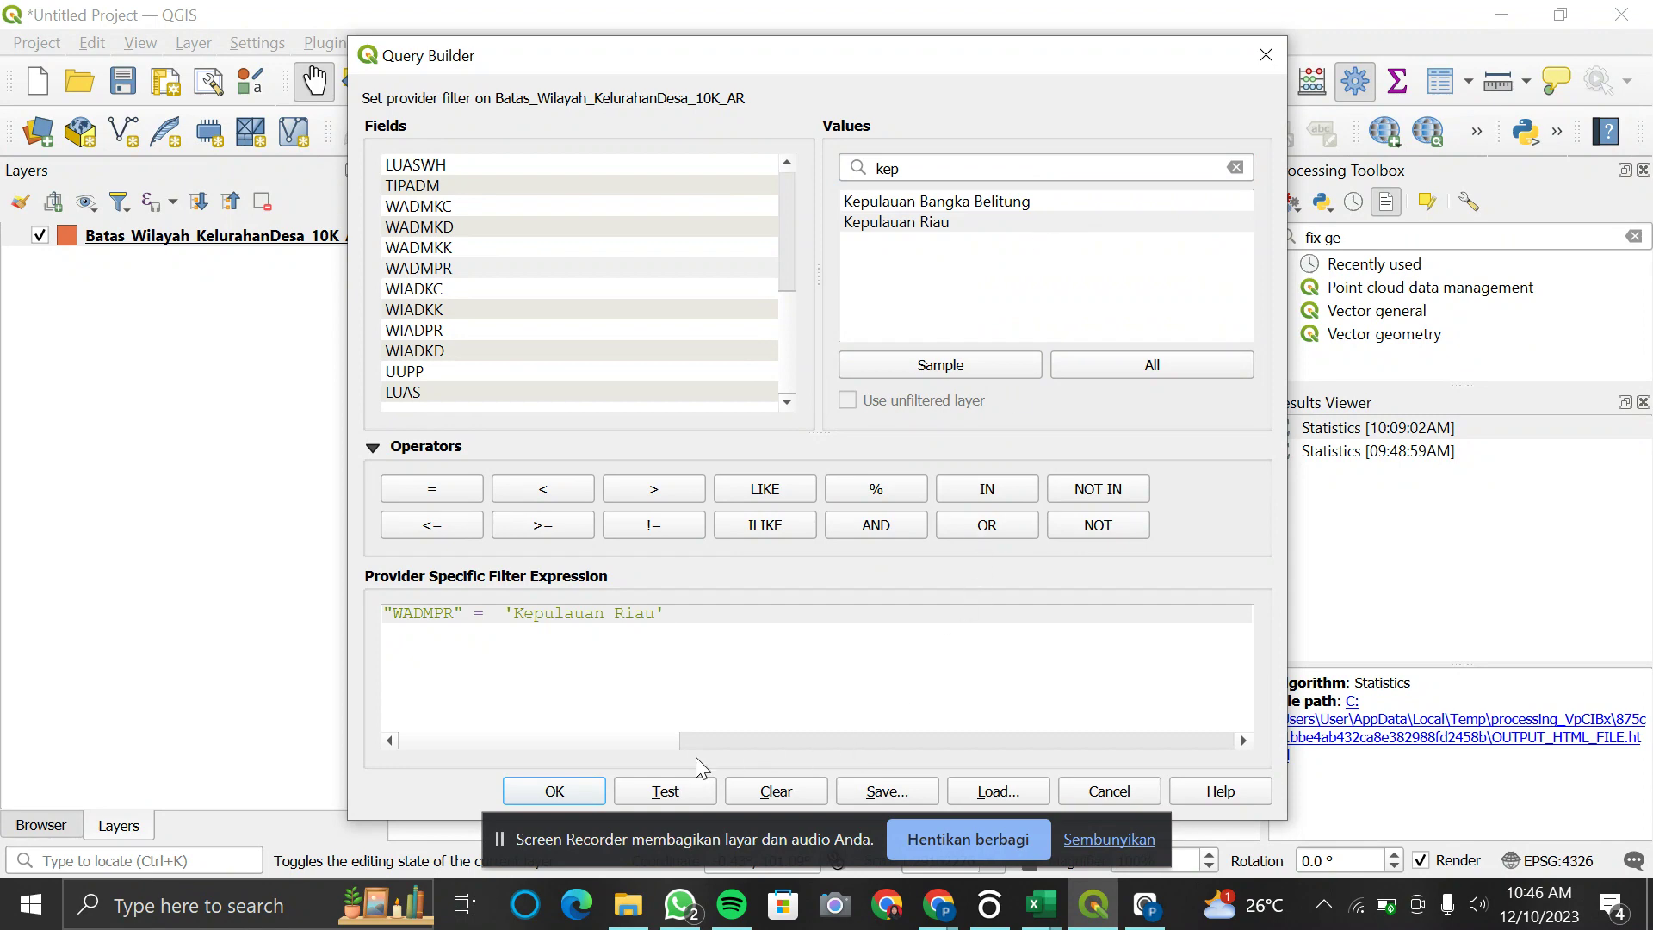
left_click(593, 793)
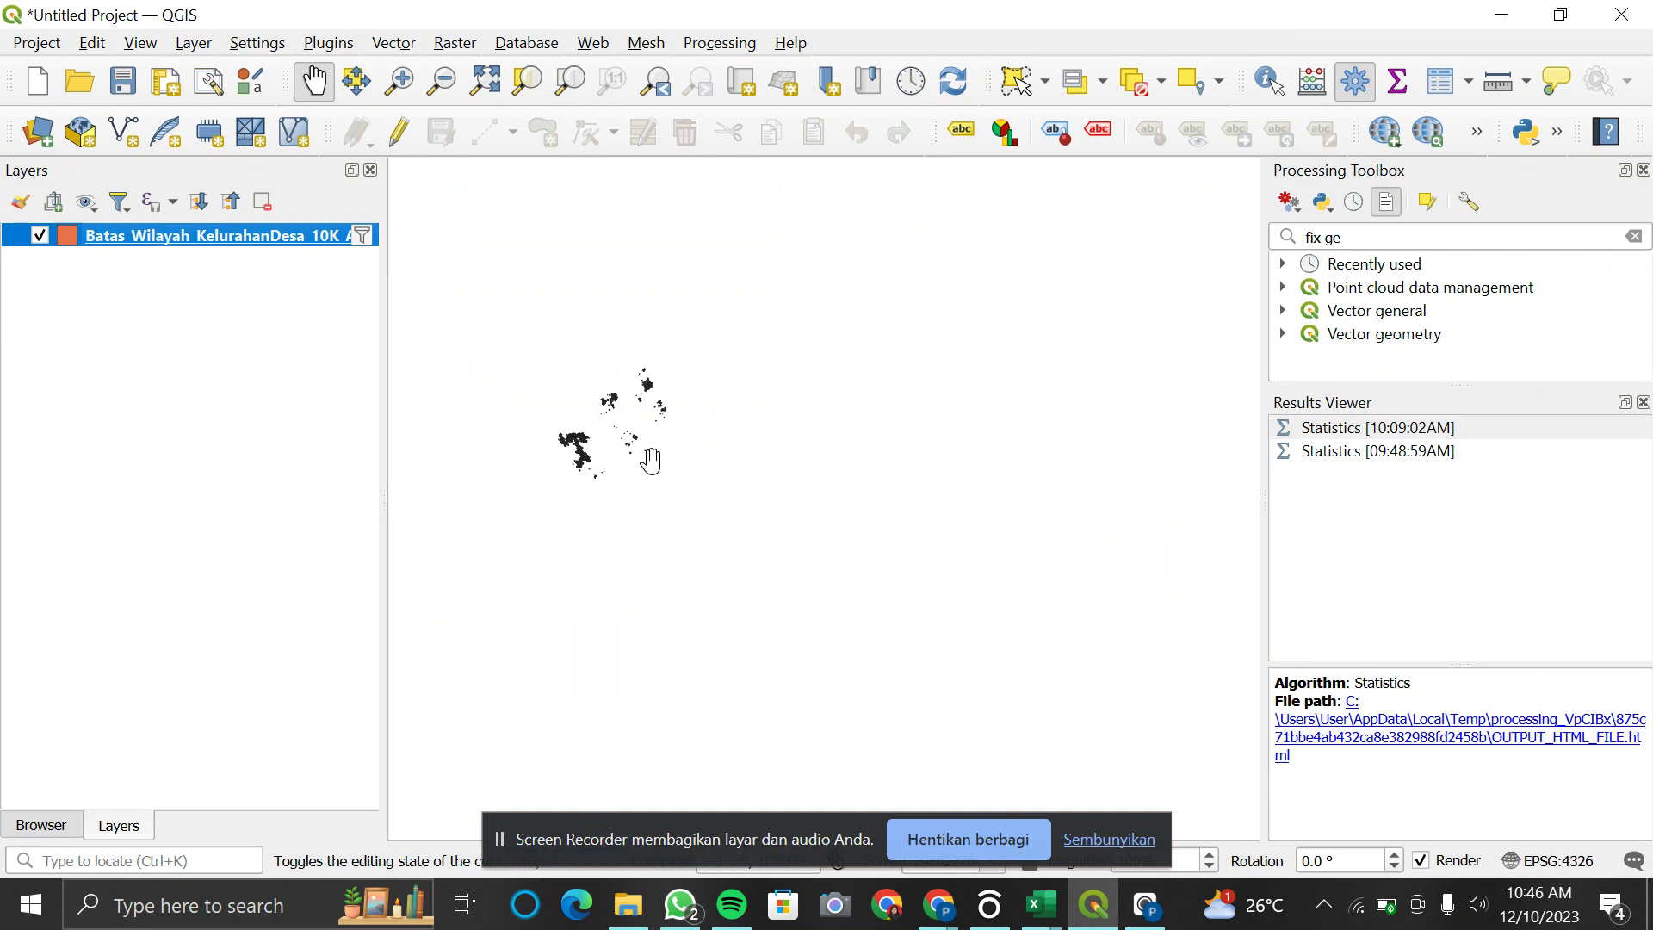
Step: Start a delimited text layer and load Data Curah Hujan Kep. Riau CSV.csv from Documents as its source file
scroll(651, 460, "up", 1)
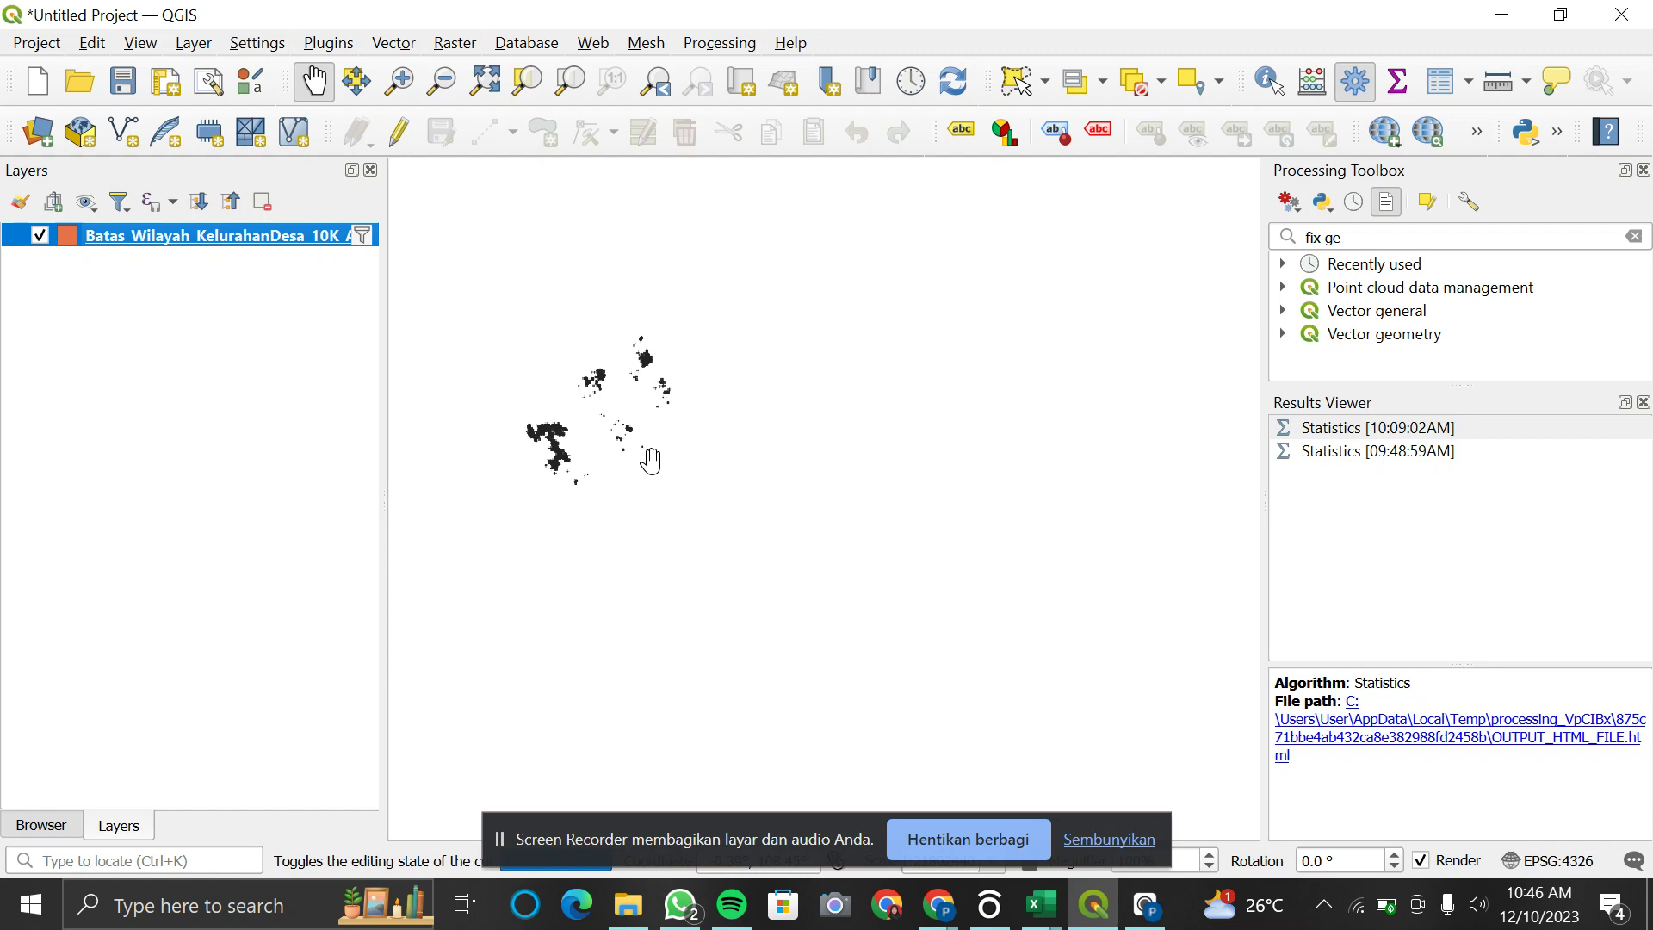
left_click_drag(611, 431, 686, 468)
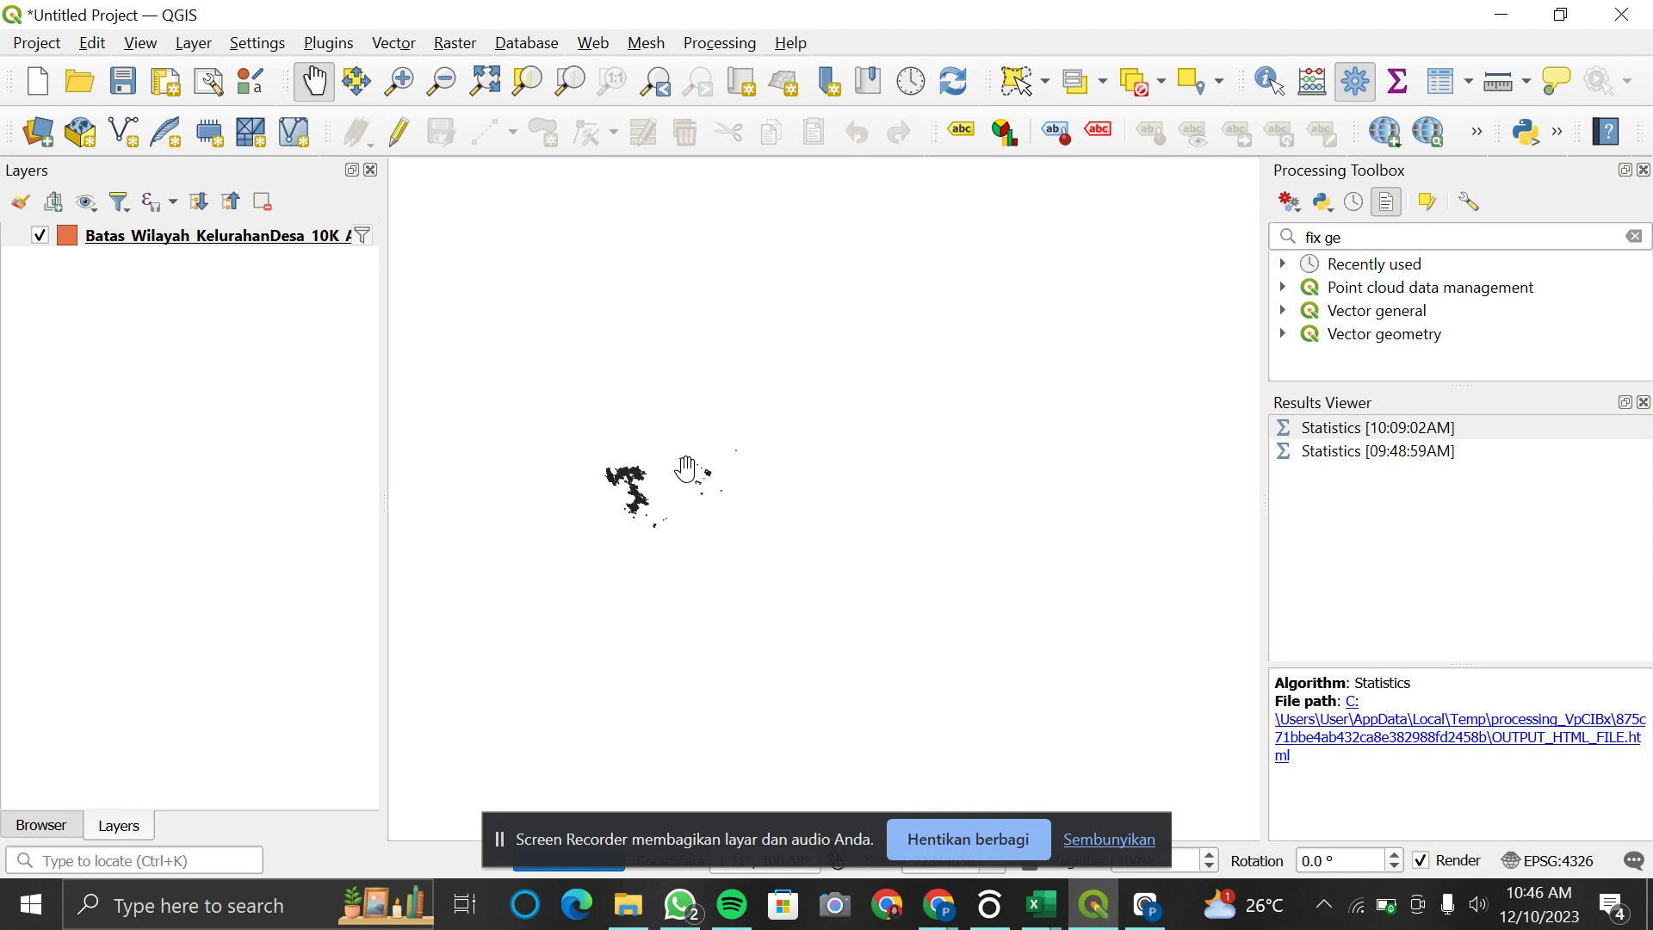
left_click(205, 50)
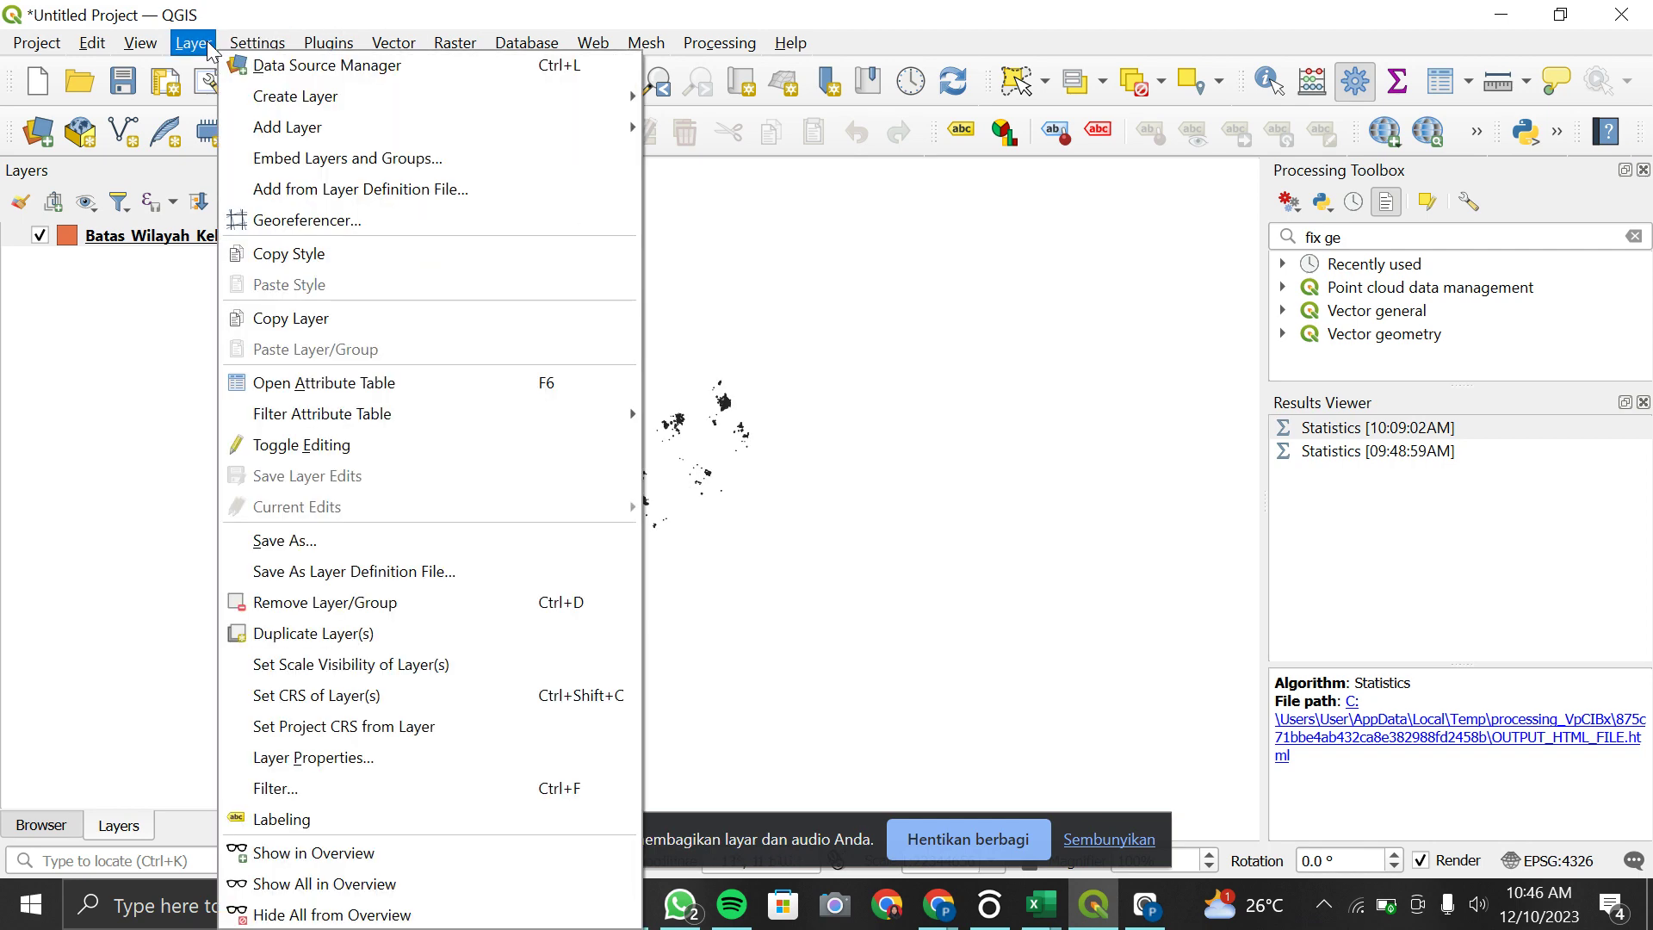
mouse_move(373, 138)
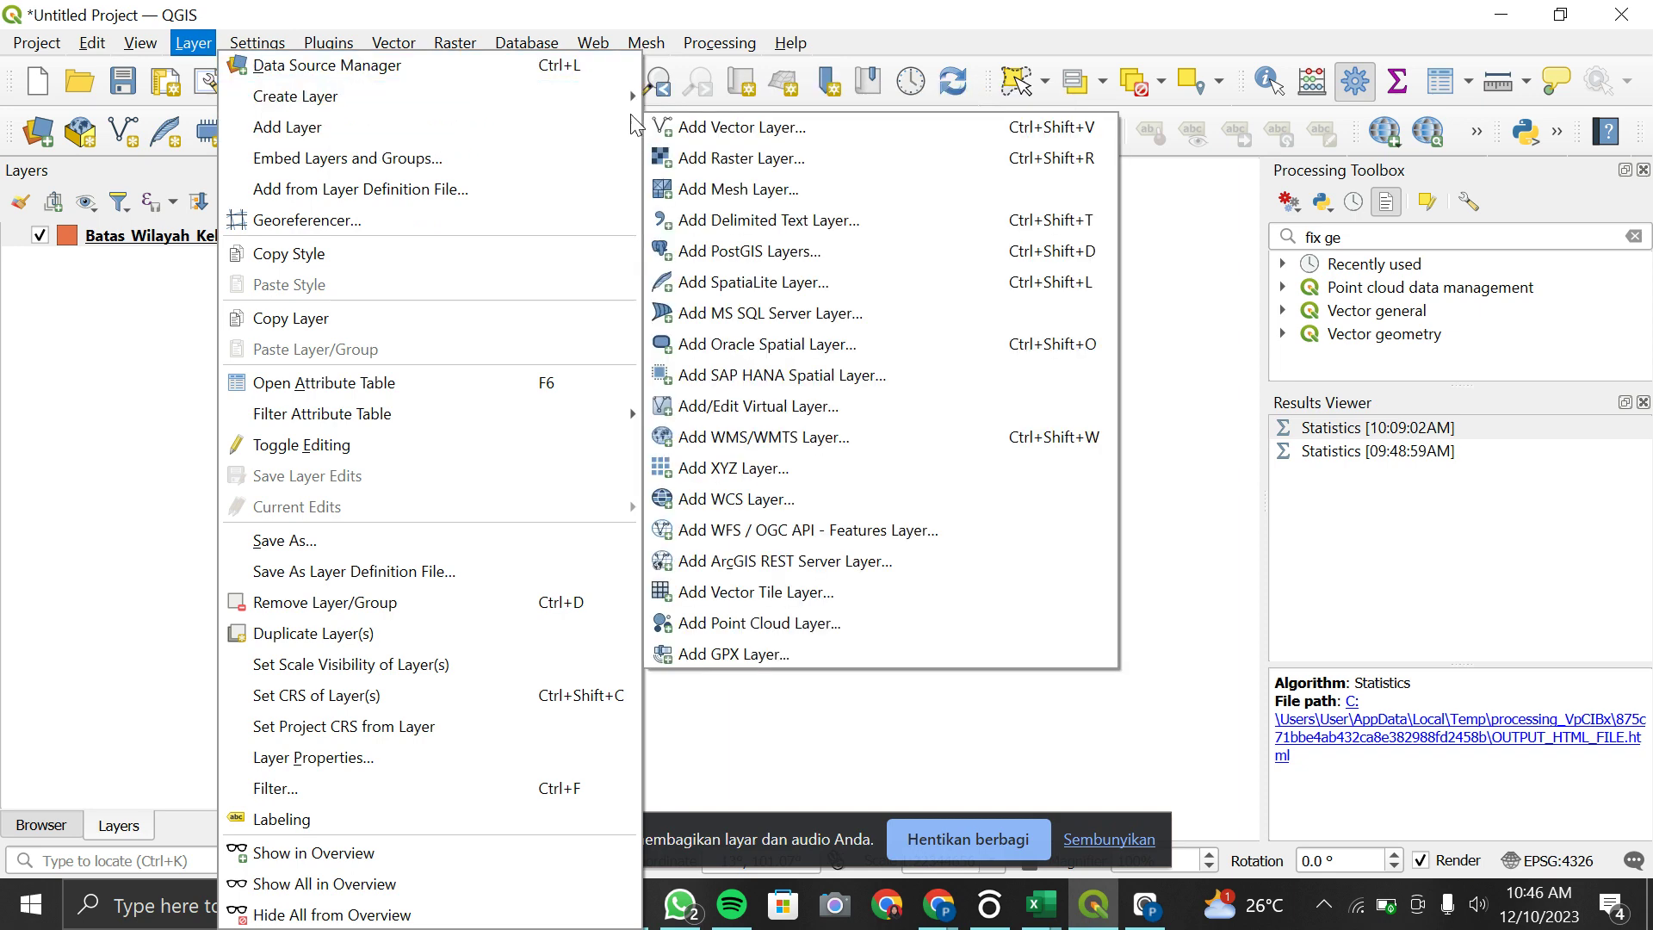
left_click(721, 218)
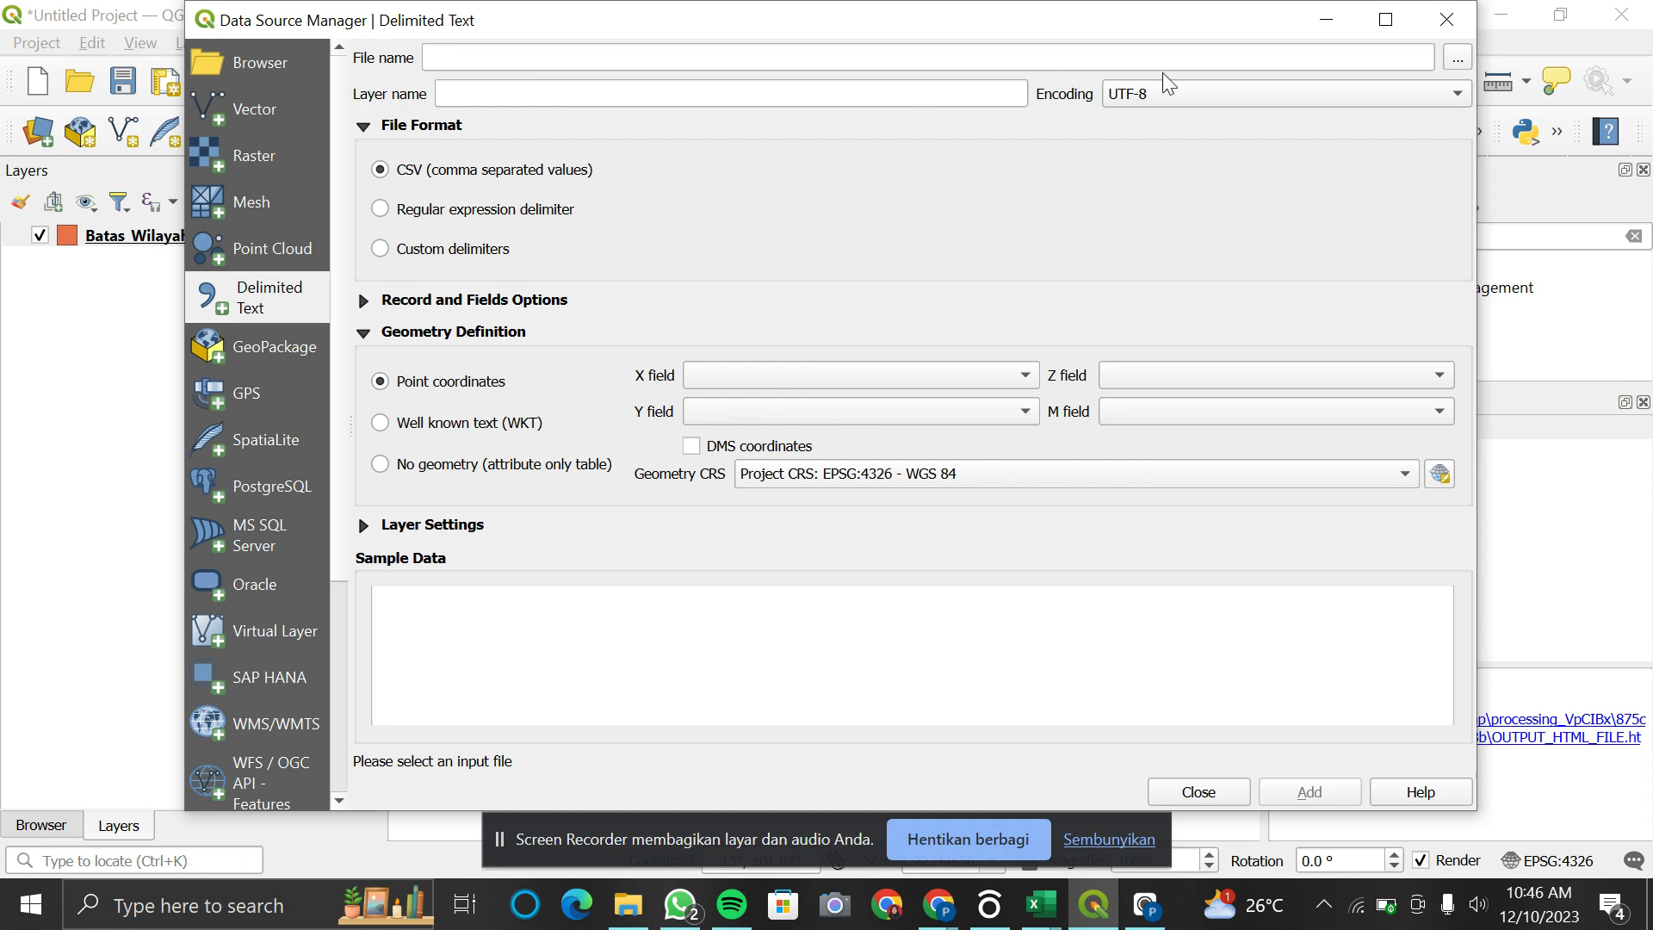
left_click(1459, 53)
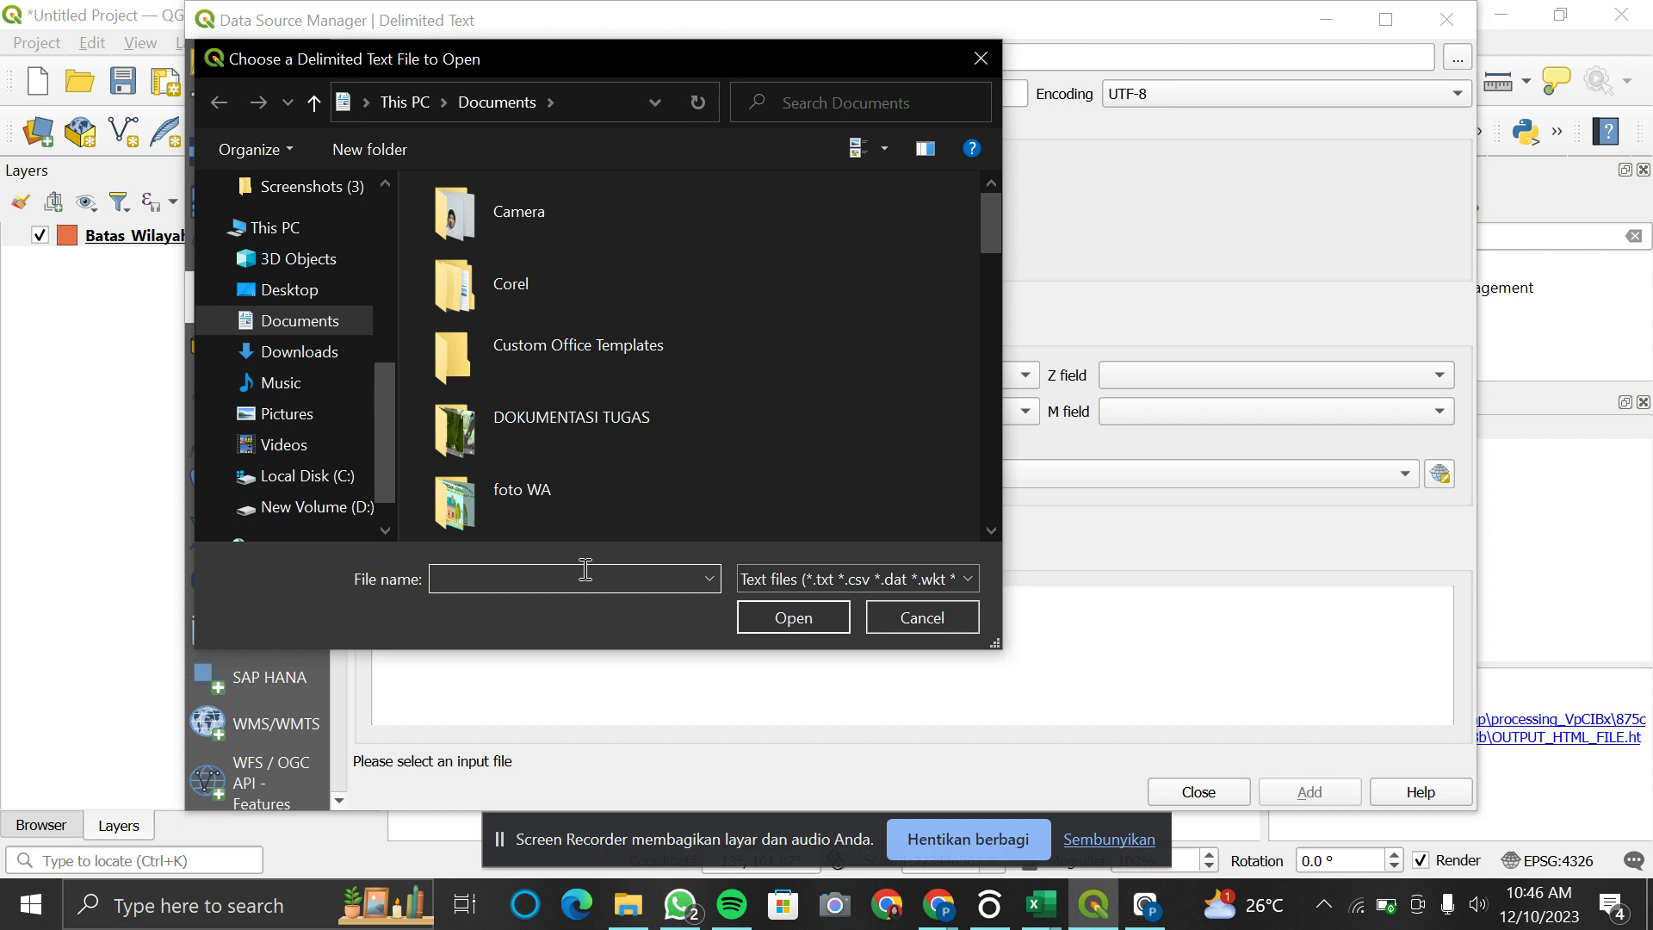
type("data")
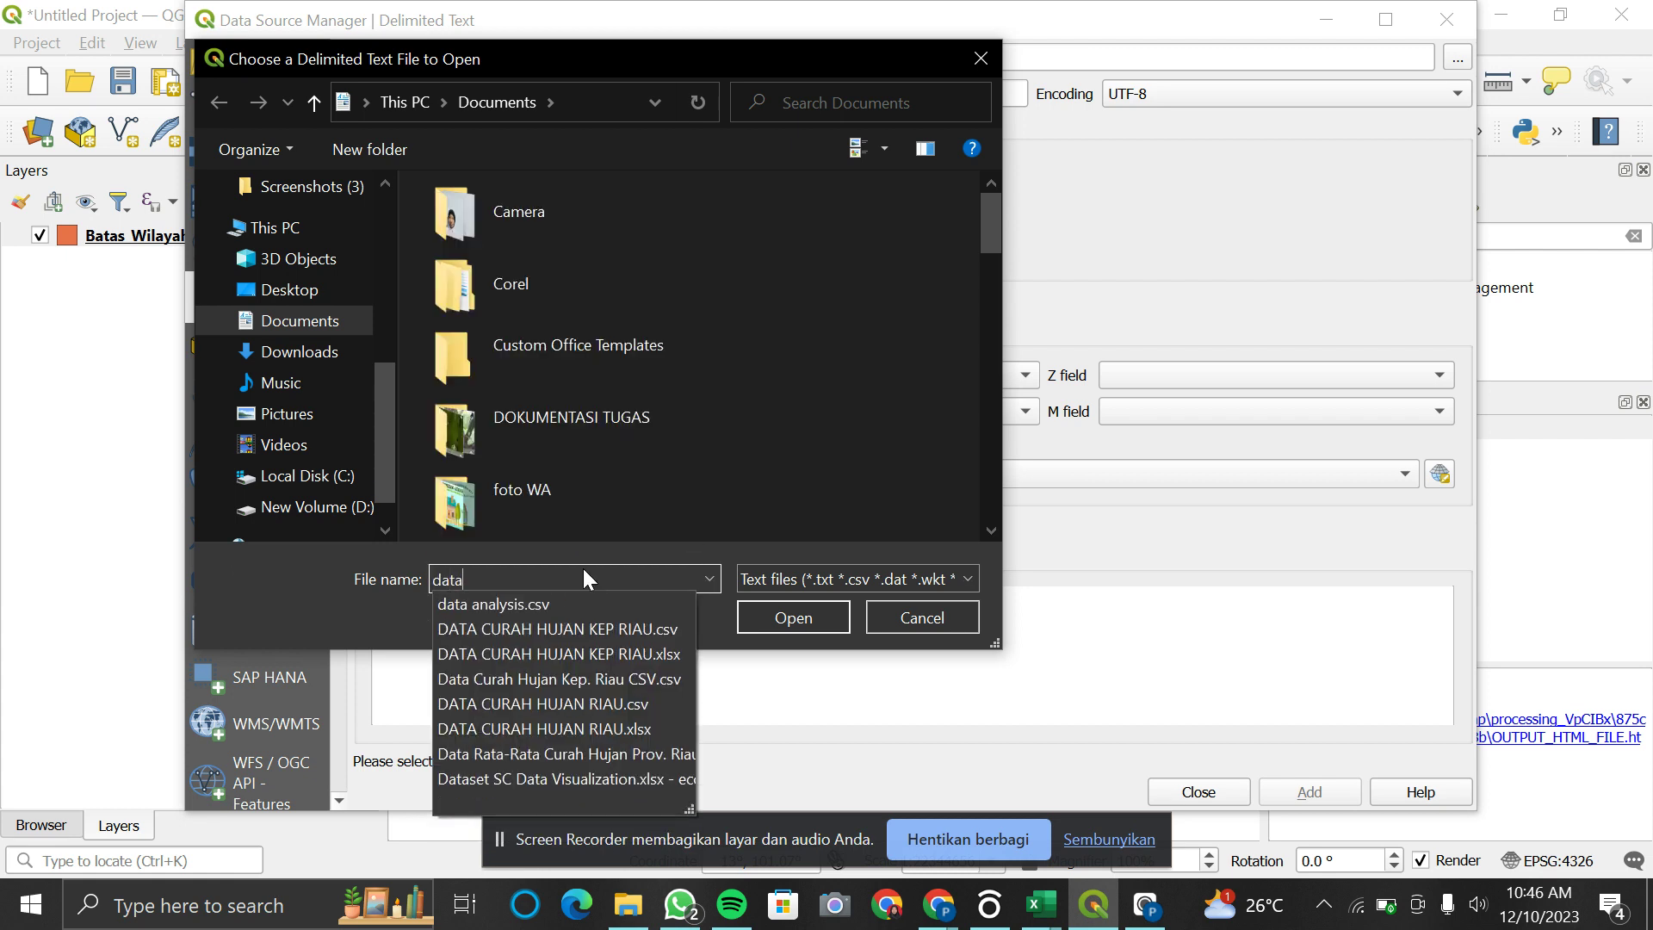
left_click(614, 678)
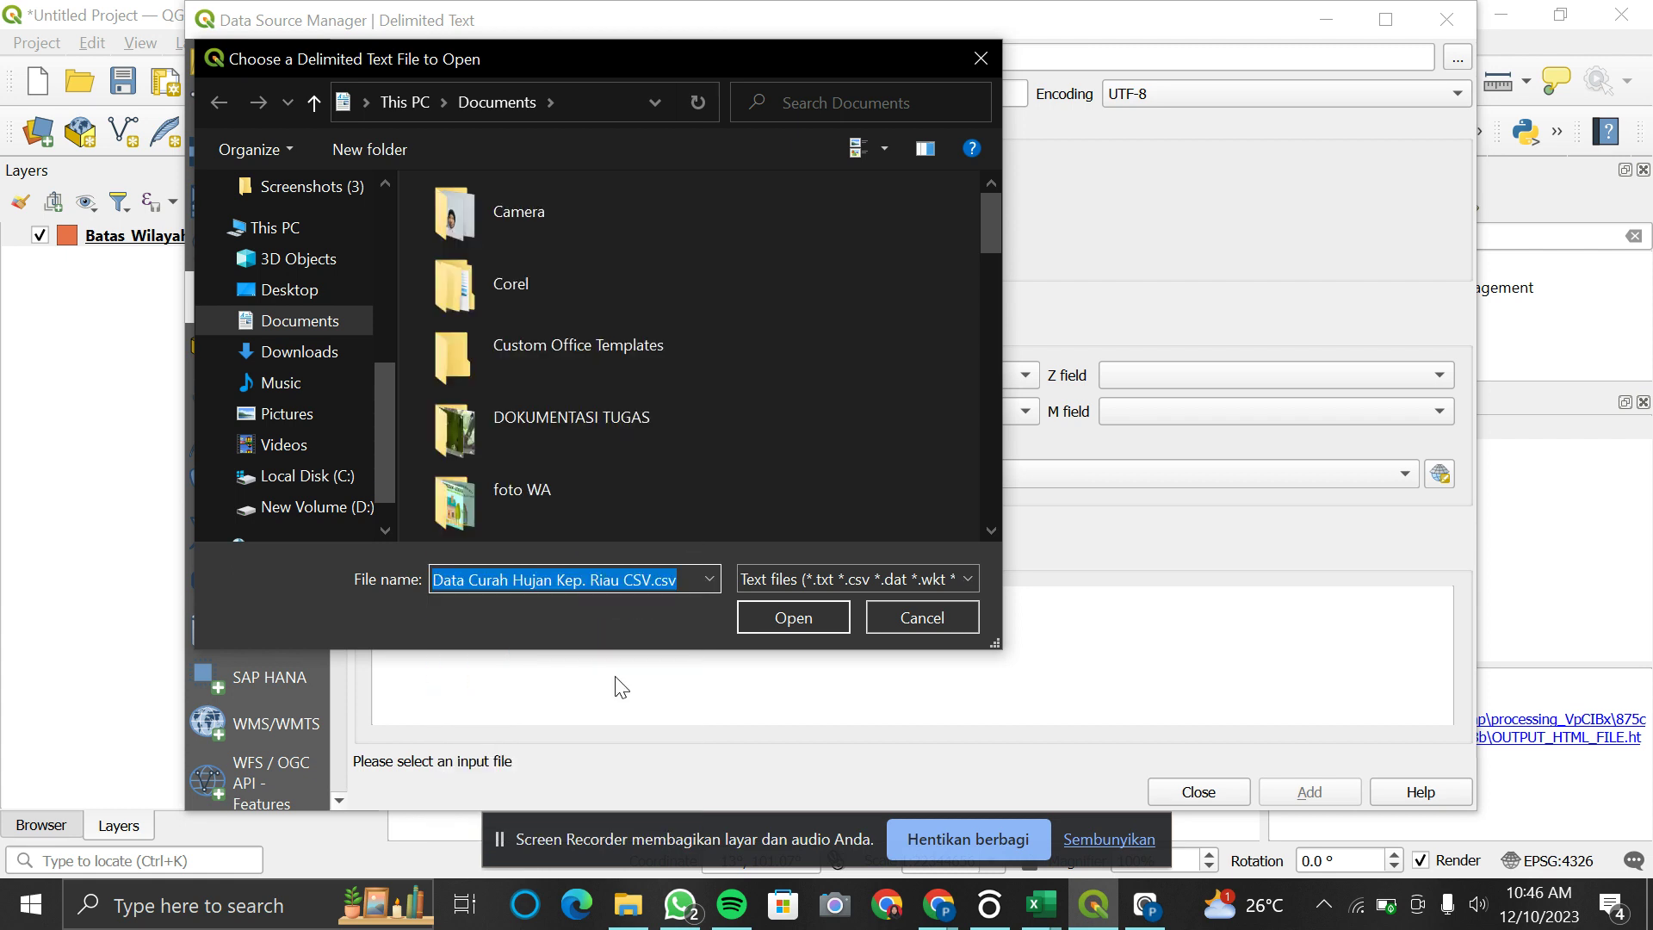
left_click(782, 621)
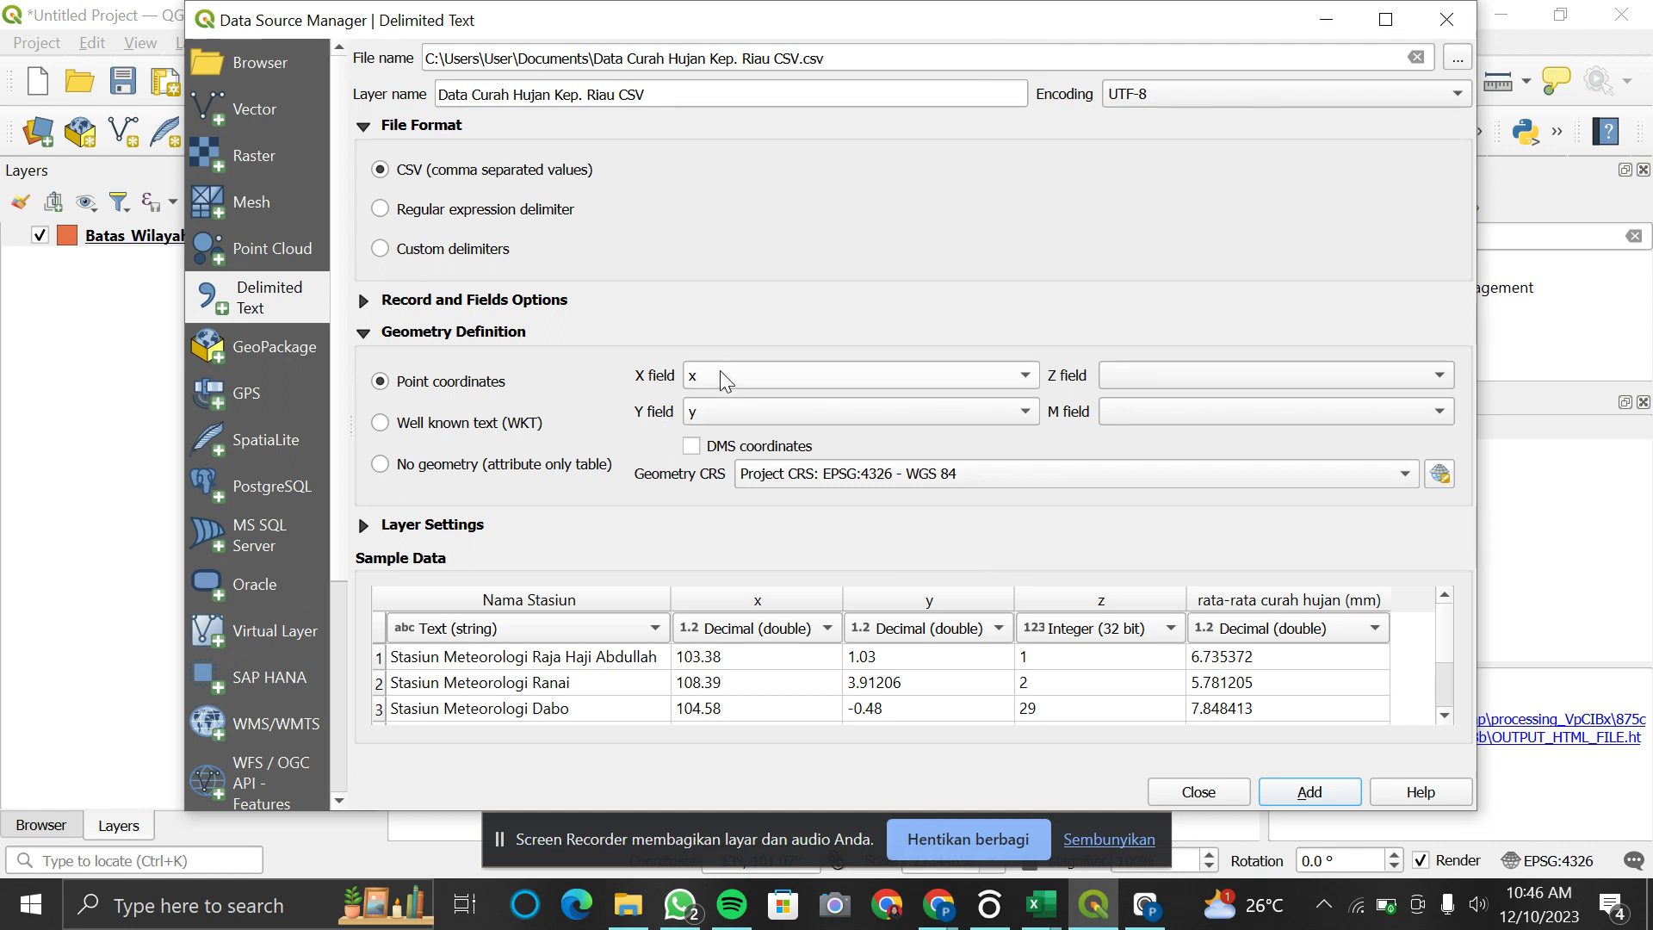
Step: Set the Z field to z, the M field to rata-rata curah hujan (mm) and the project CRS EPSG:4326, and add the point layer
left_click(1199, 374)
left_click(1176, 482)
left_click(1180, 410)
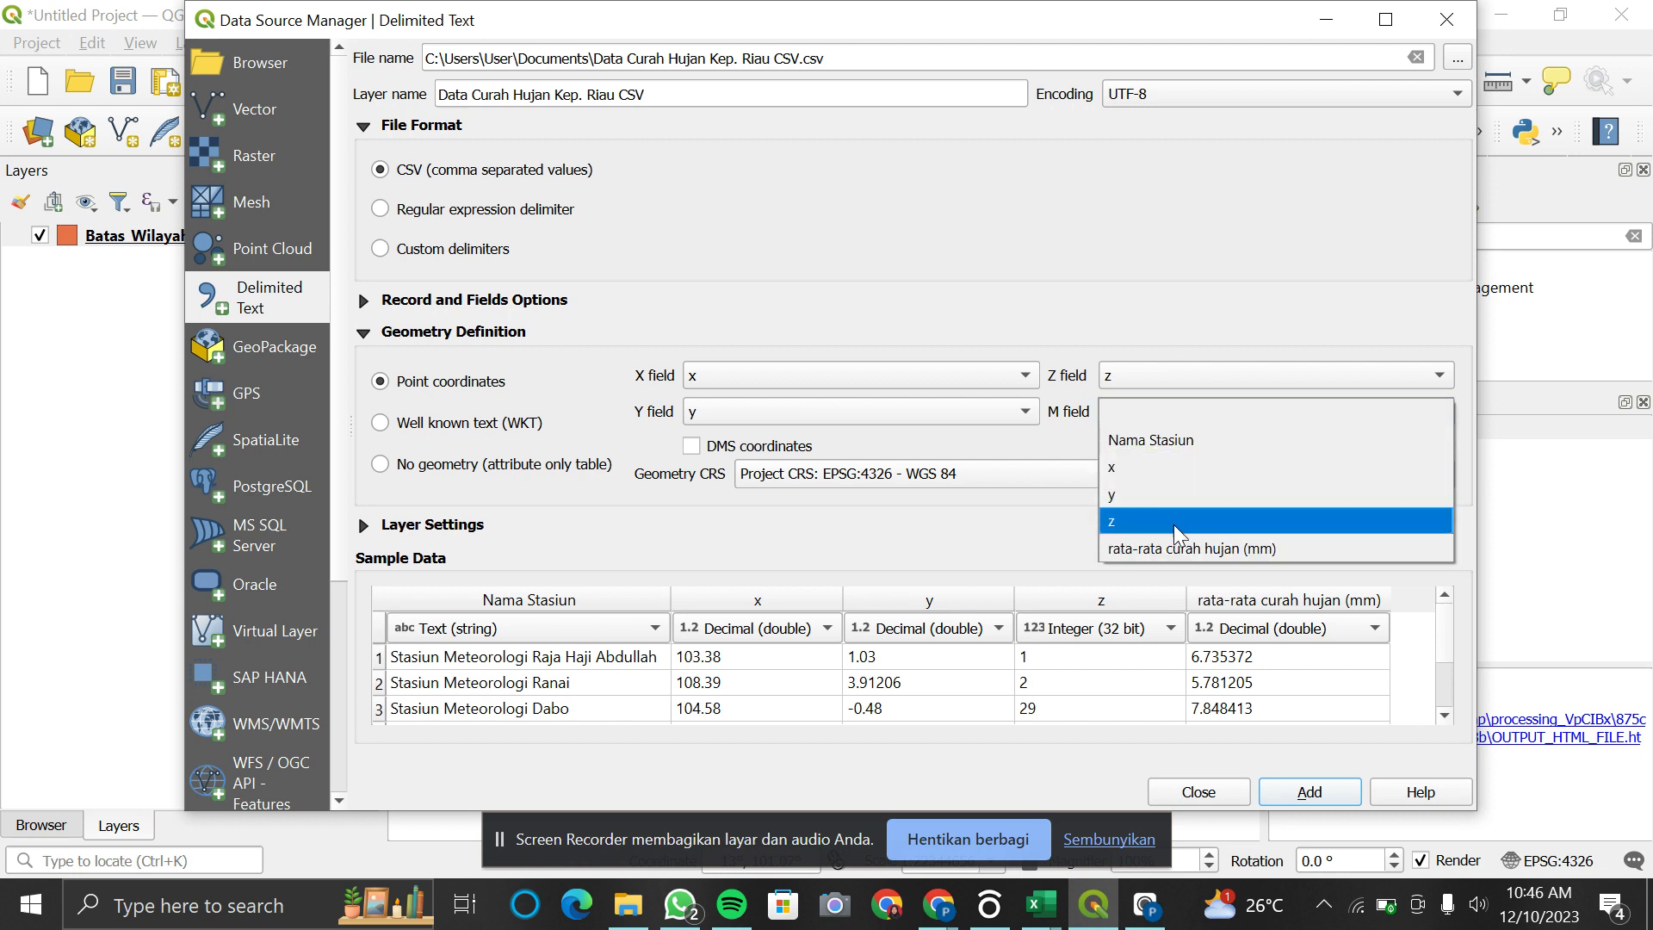
left_click(1174, 551)
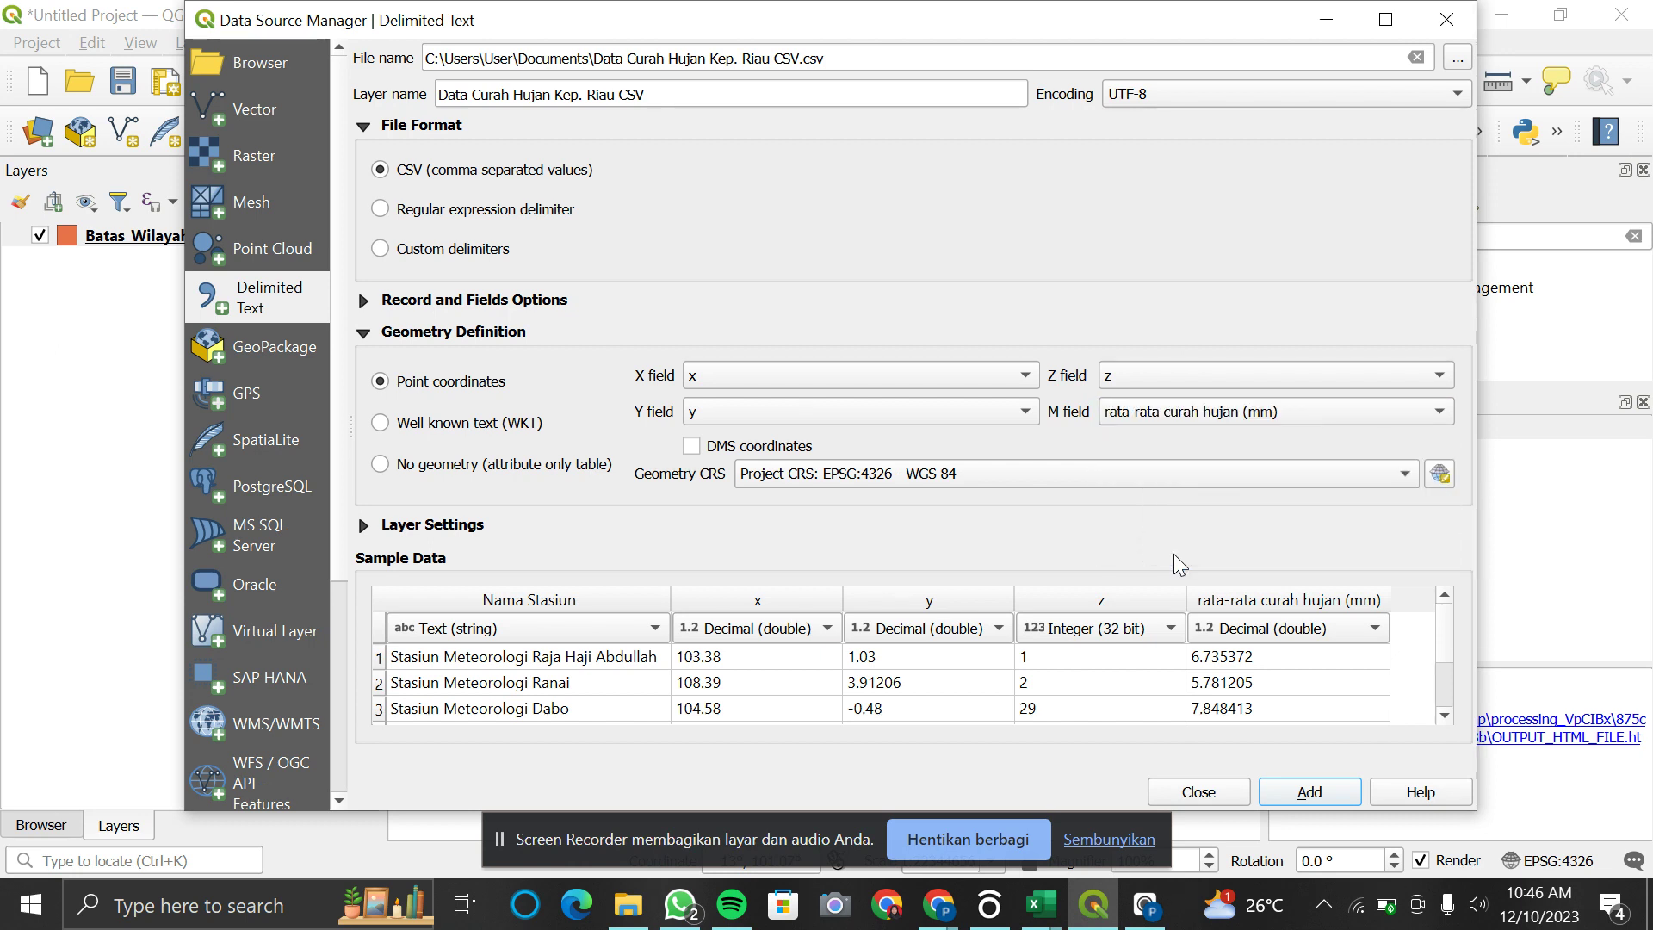
left_click(967, 470)
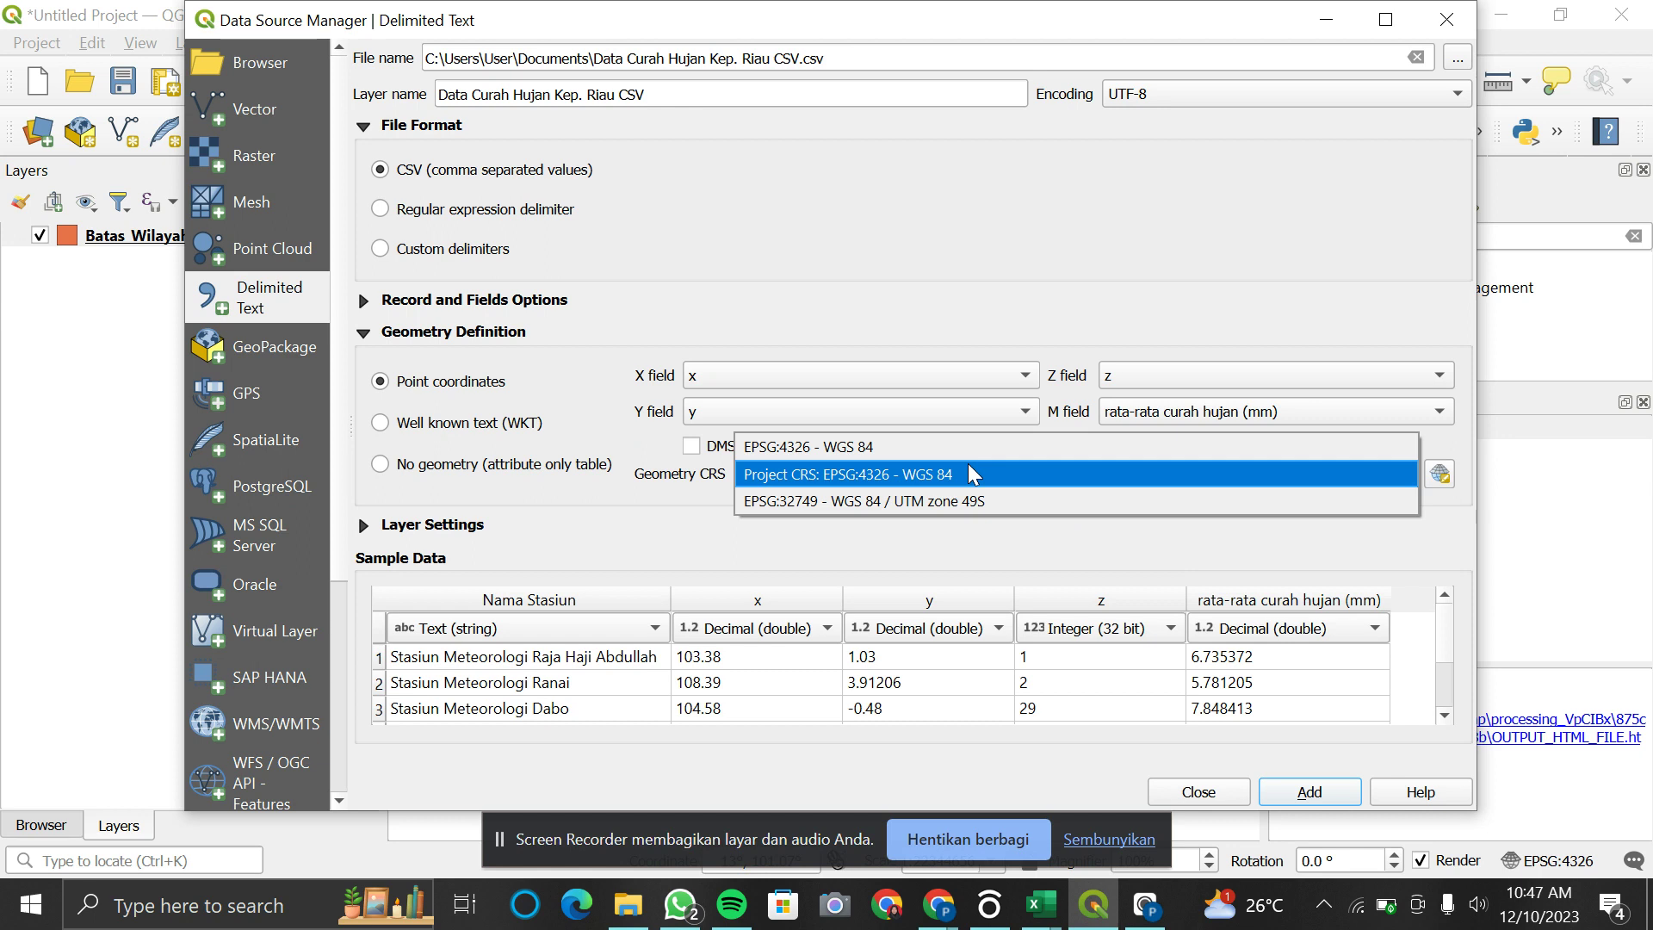
left_click(969, 472)
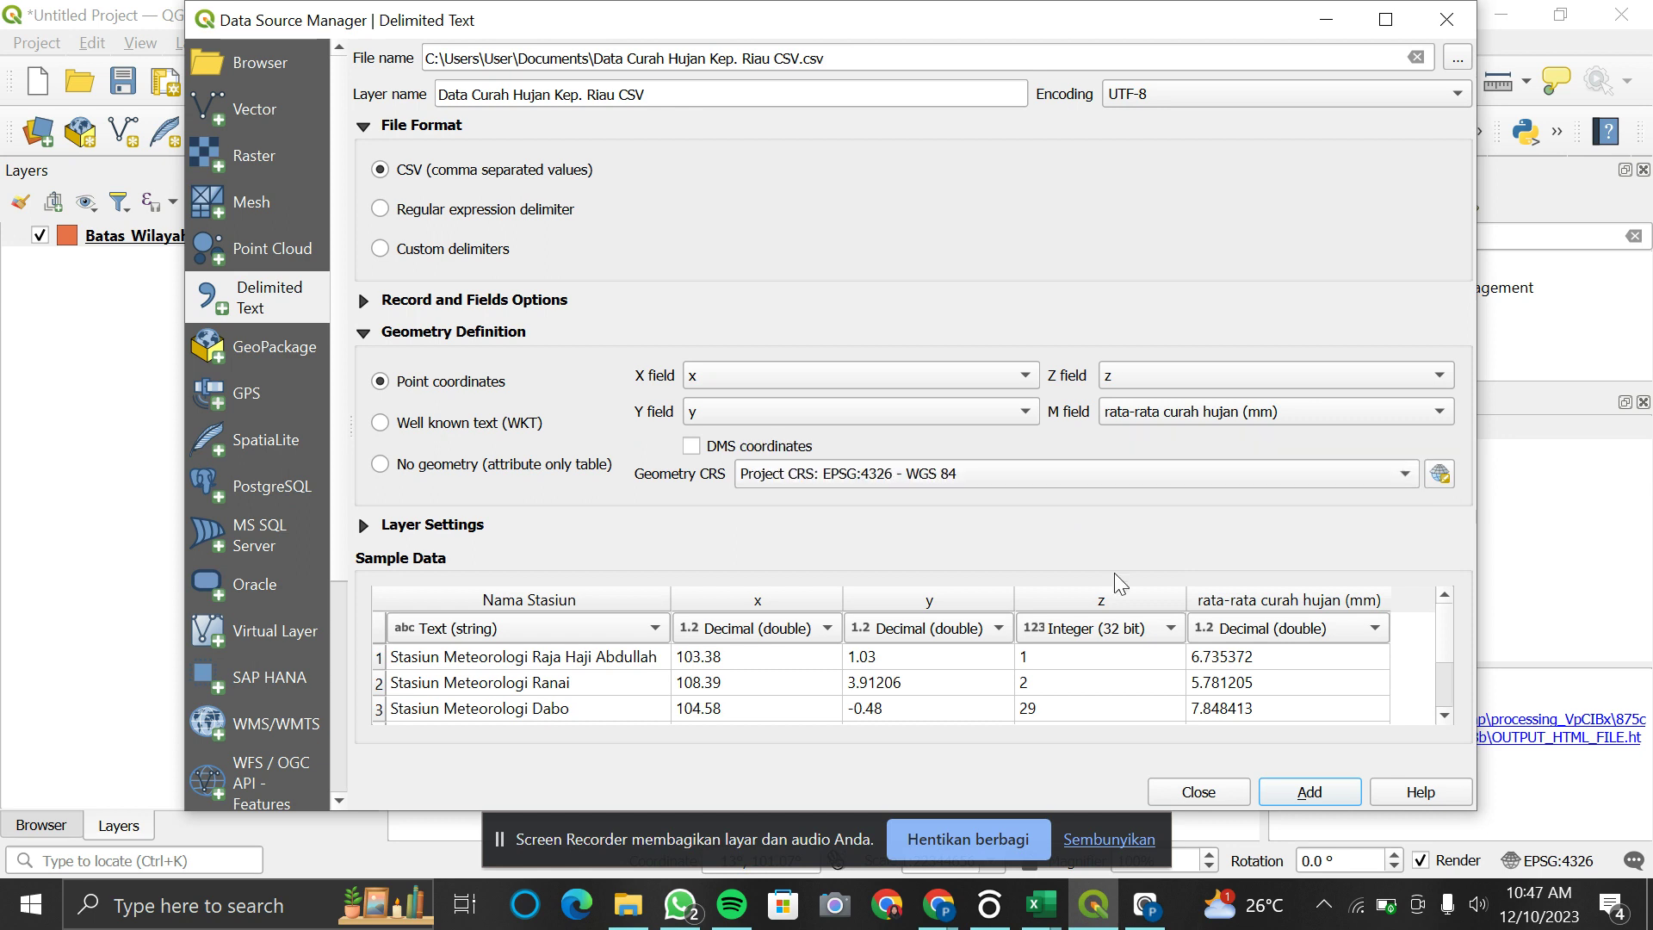
left_click(1310, 791)
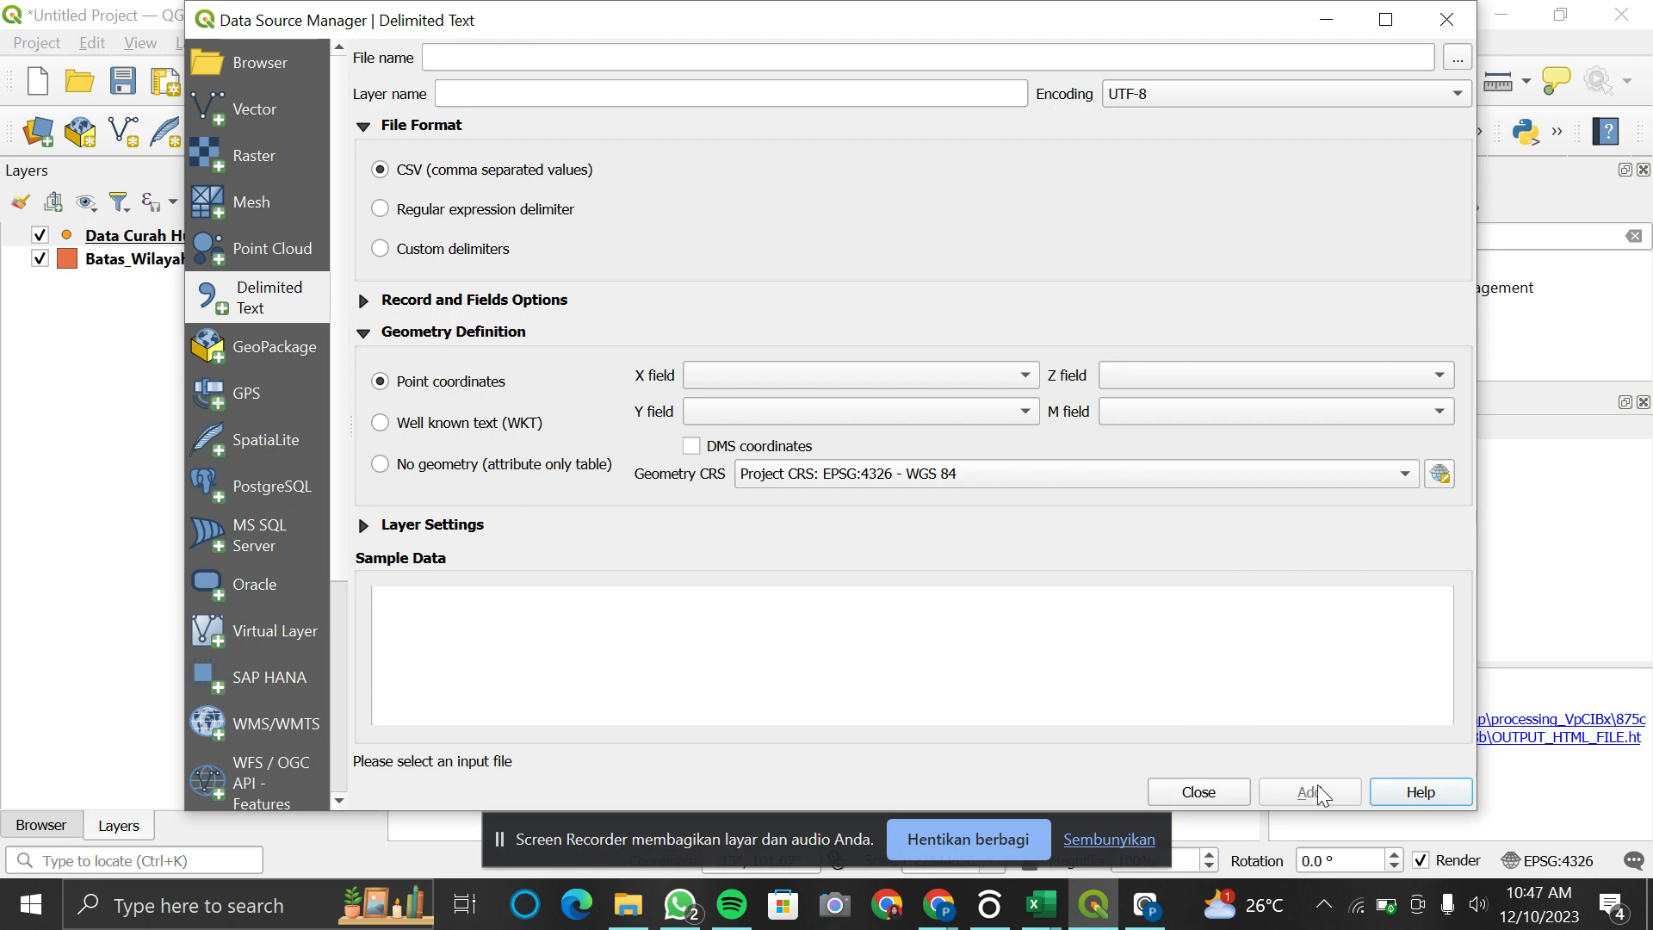
left_click(1216, 799)
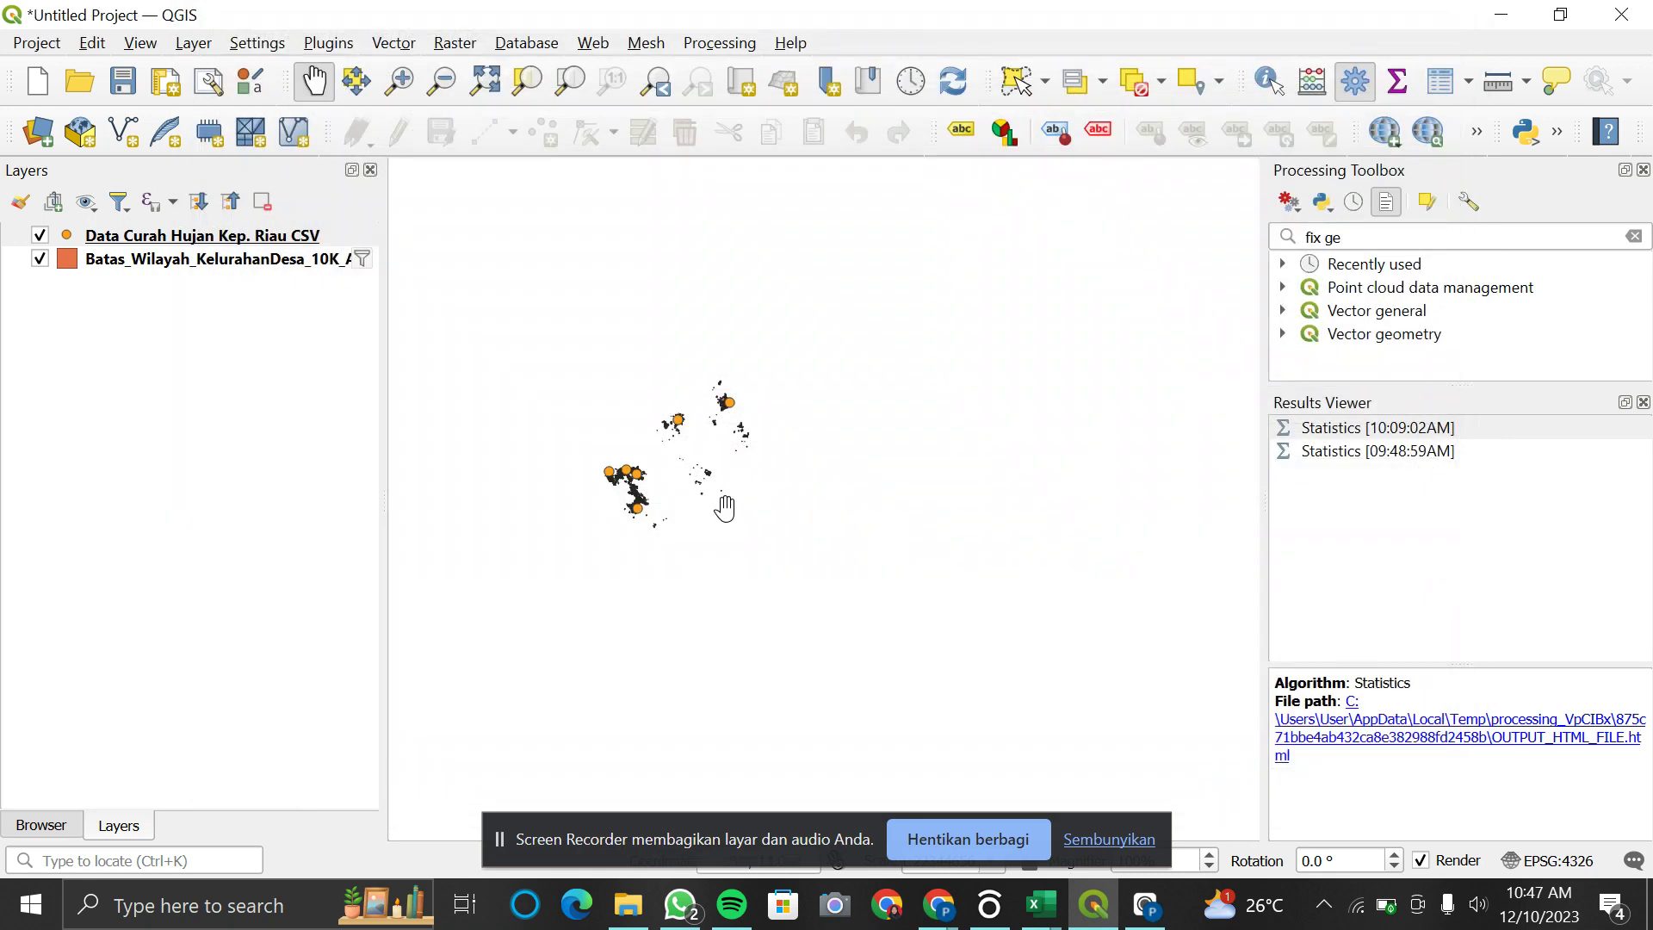
Step: Search the processing toolbox for idw and open the IDW interpolation tool
scroll(725, 508, "up", 3)
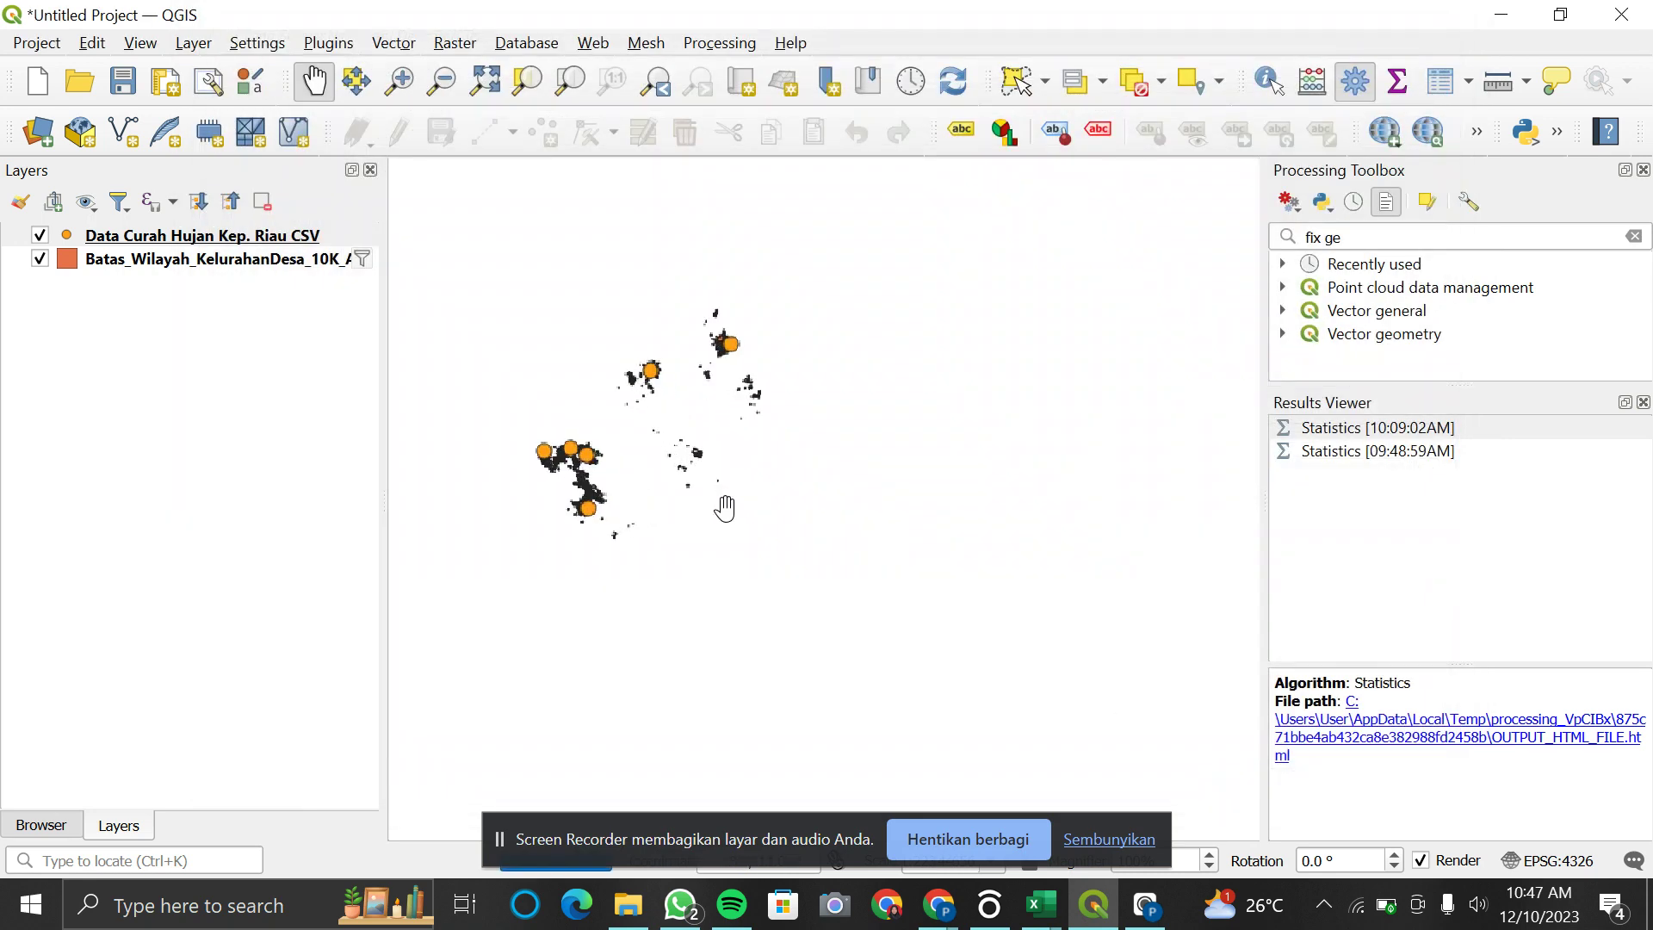
scroll(724, 508, "up", 1)
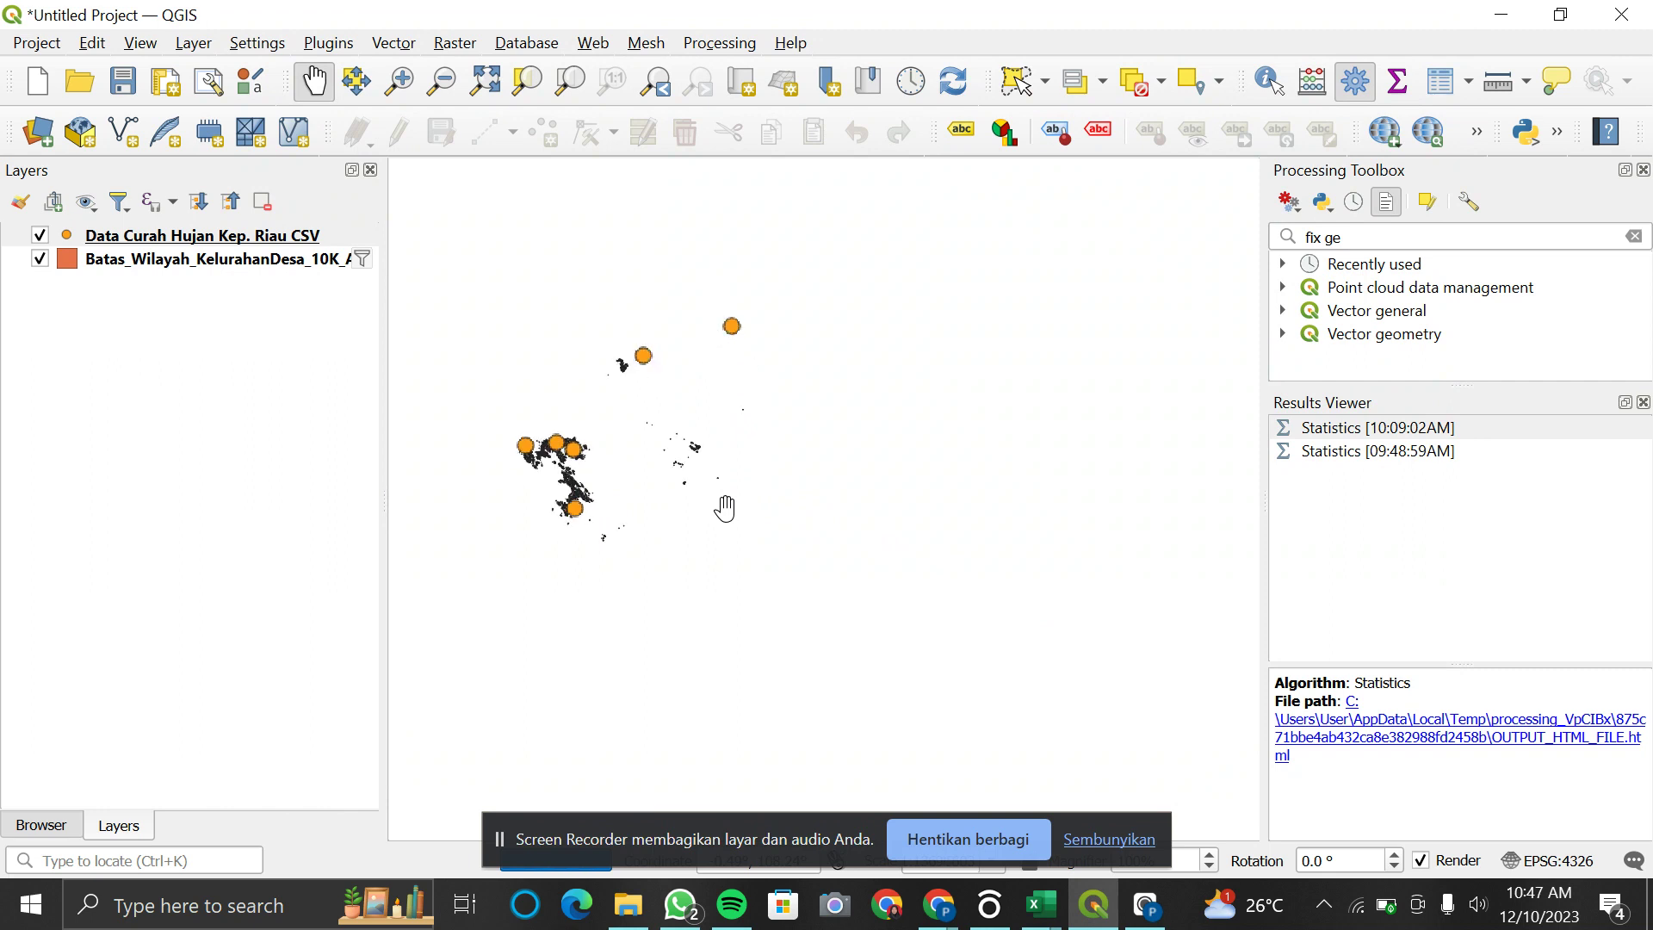
left_click(1358, 243)
key("BackSpace")
key("BackSpace")
key("BackSpace")
key("BackSpace")
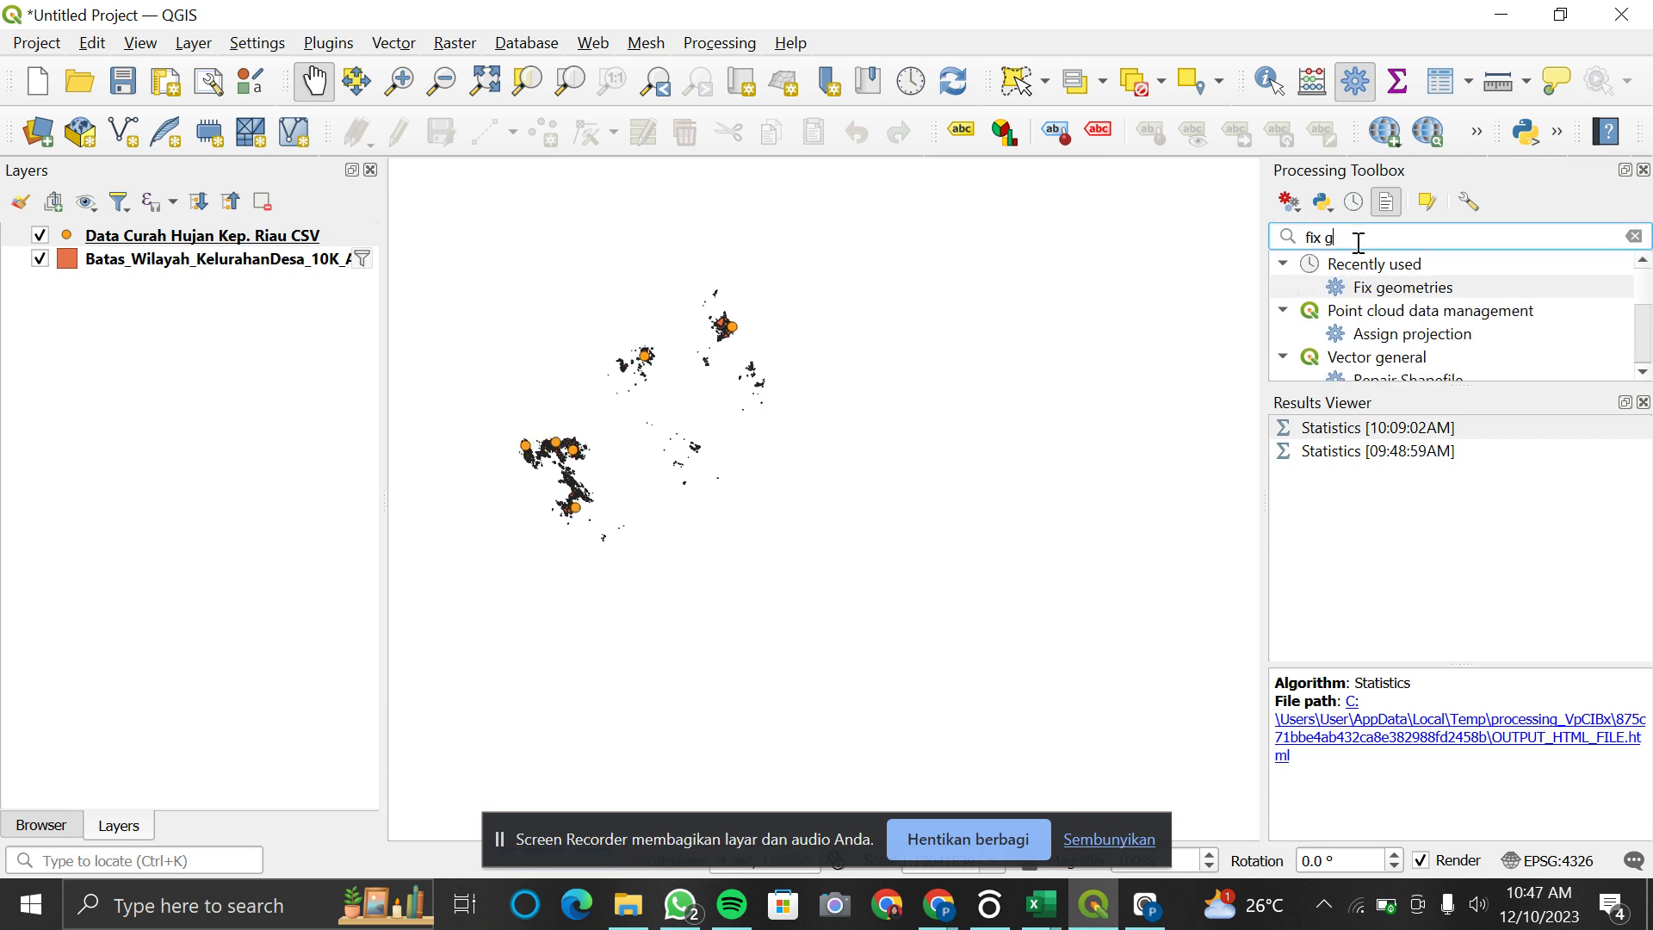
key("BackSpace")
key("BackSpace")
type("idw")
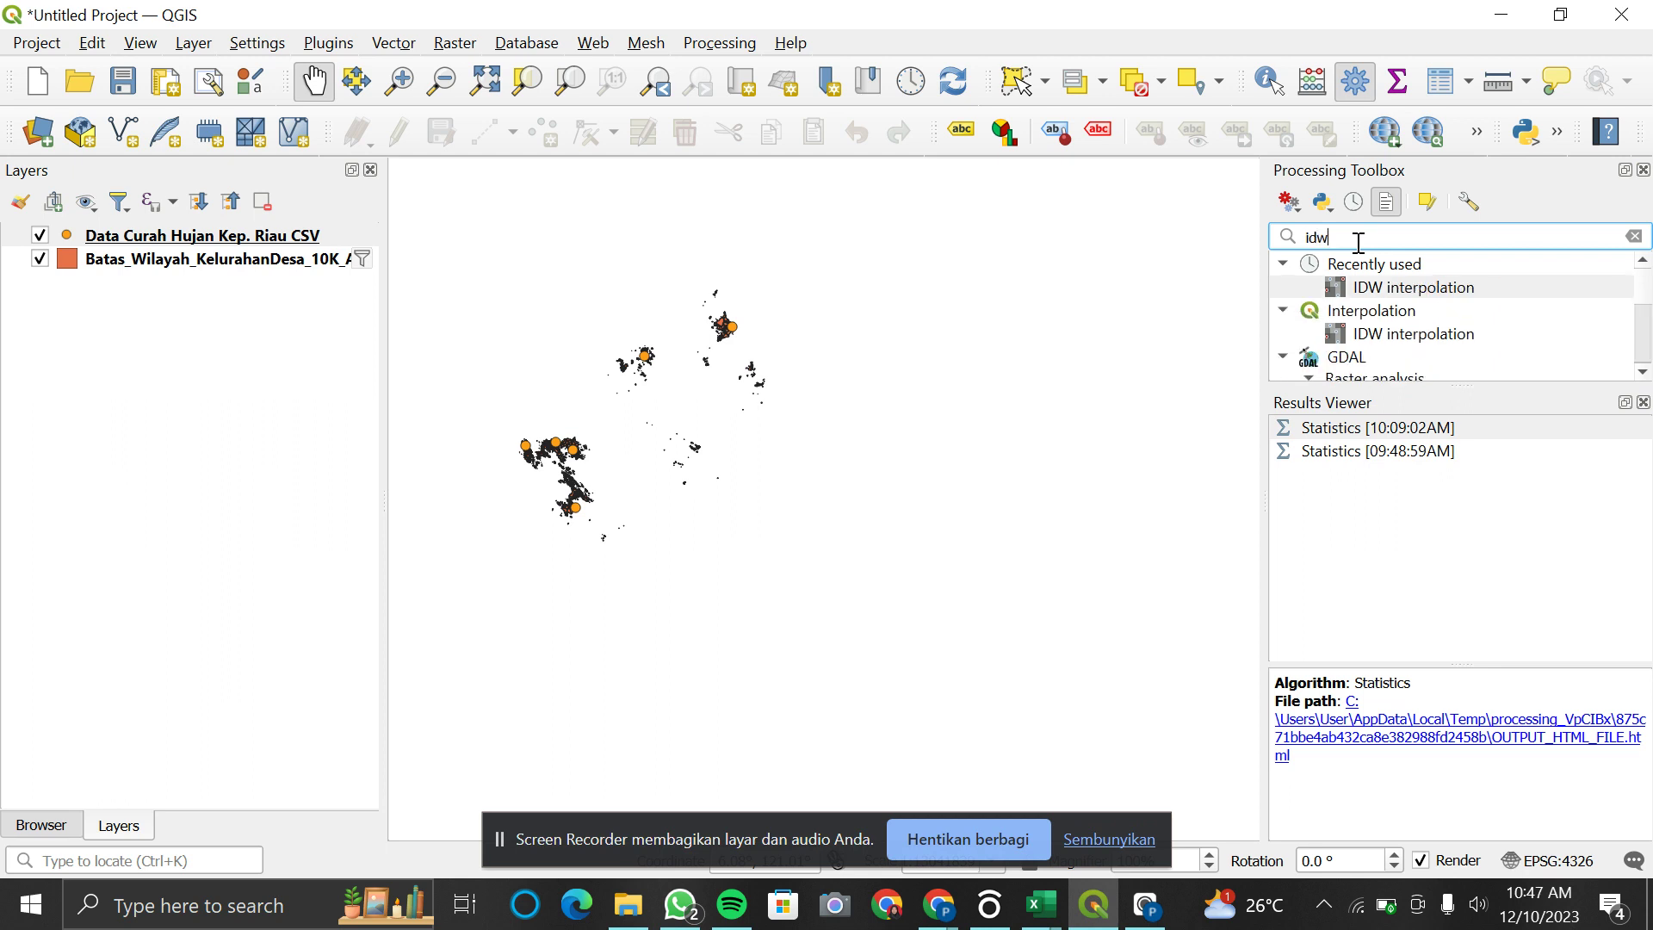
left_click(1379, 291)
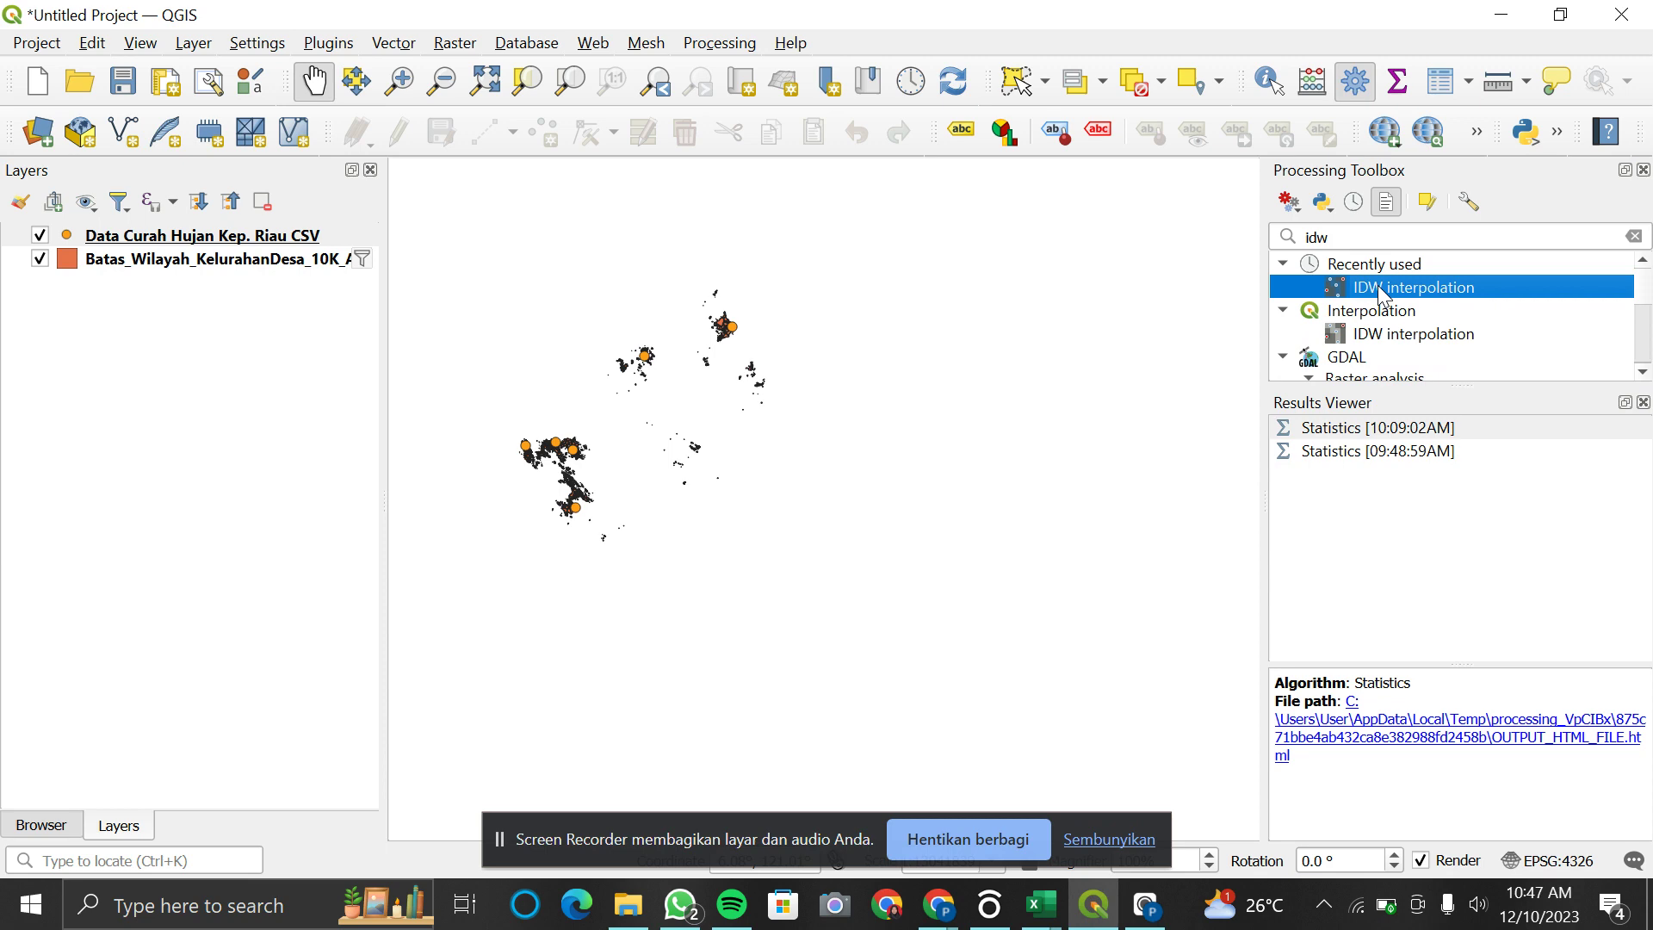
double_click(1380, 291)
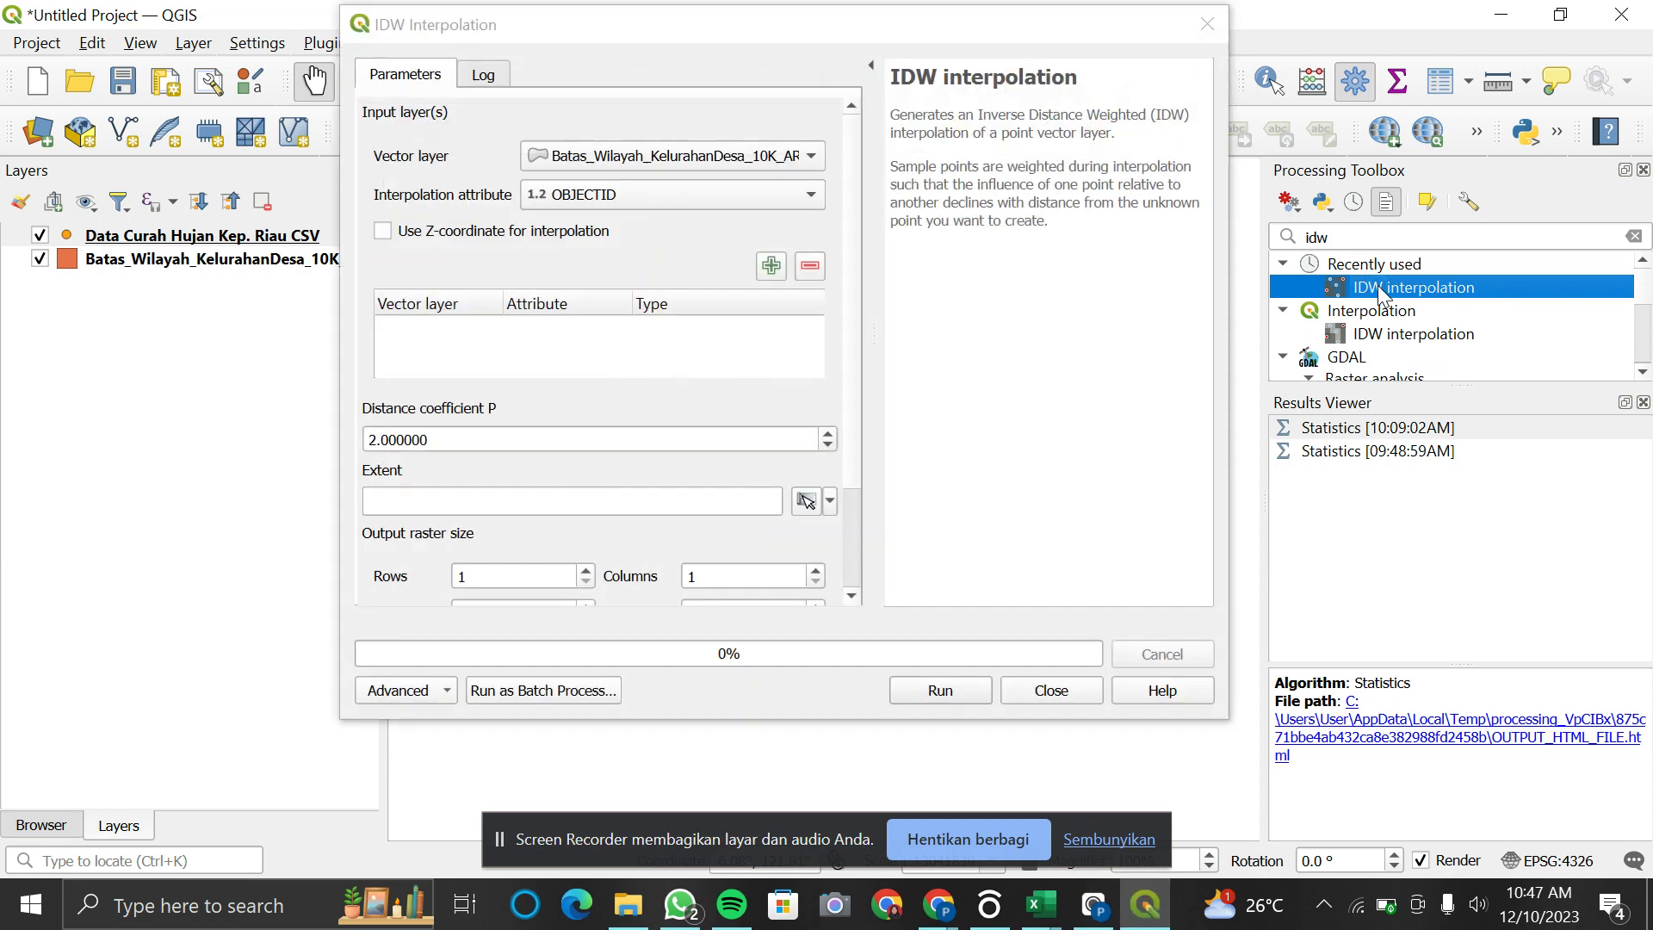
Step: Add the Data Curah Hujan Kep. Riau CSV layer as interpolation input with the attribute rata-rata curah hujan (mm)
left_click(736, 155)
left_click(737, 180)
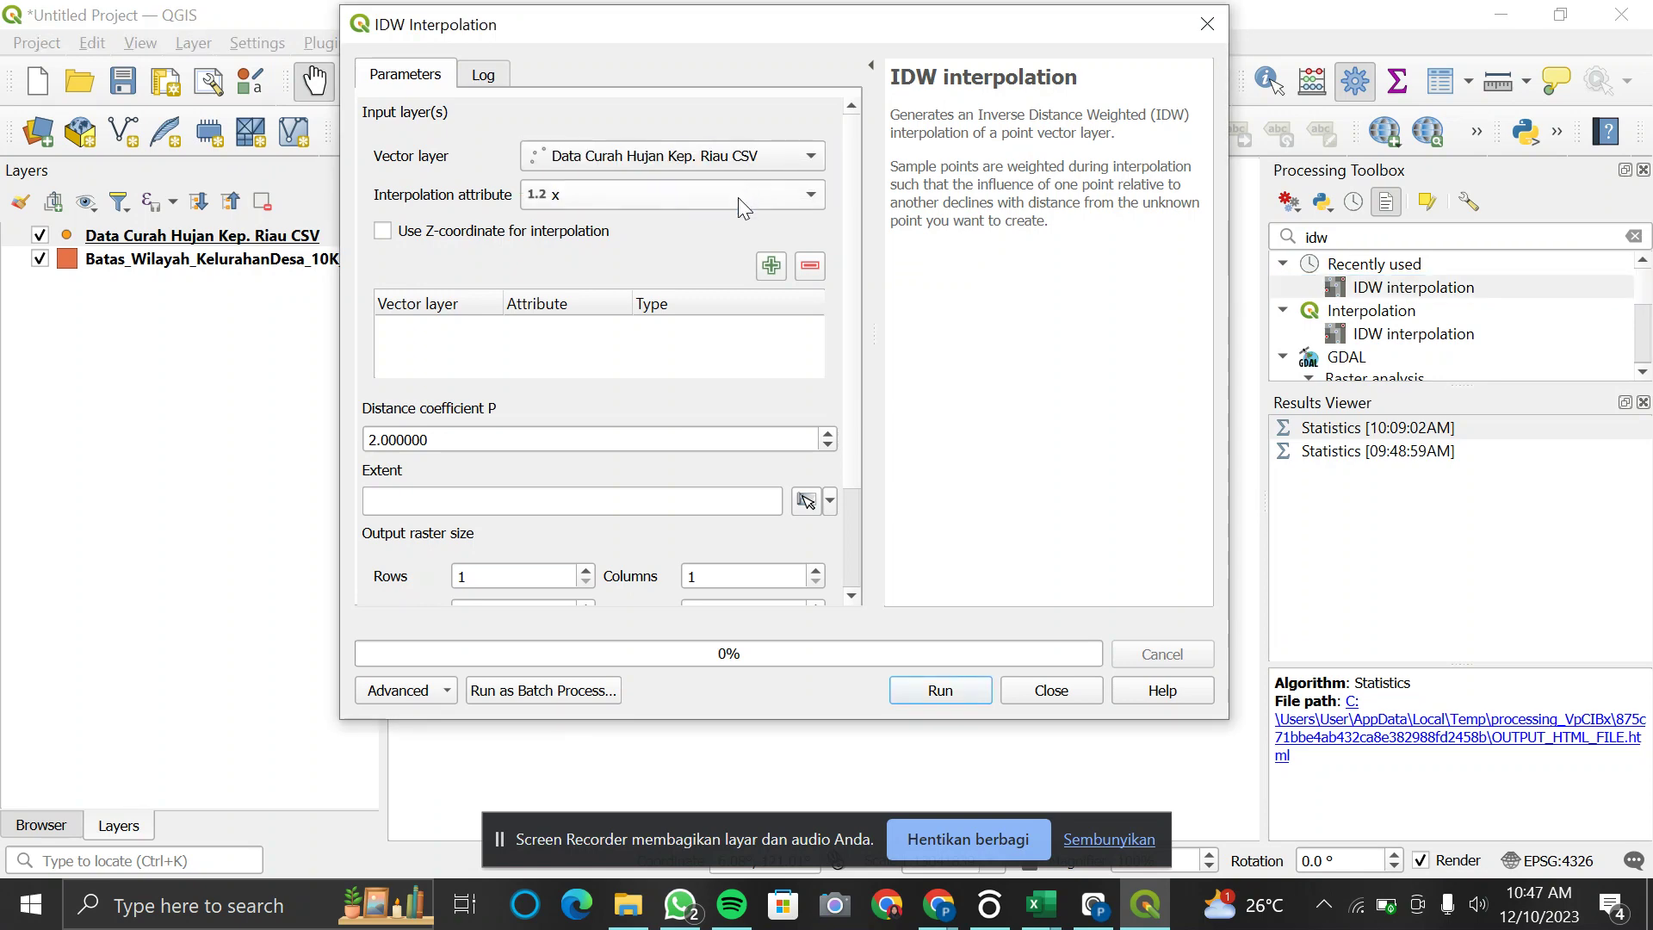
left_click(738, 200)
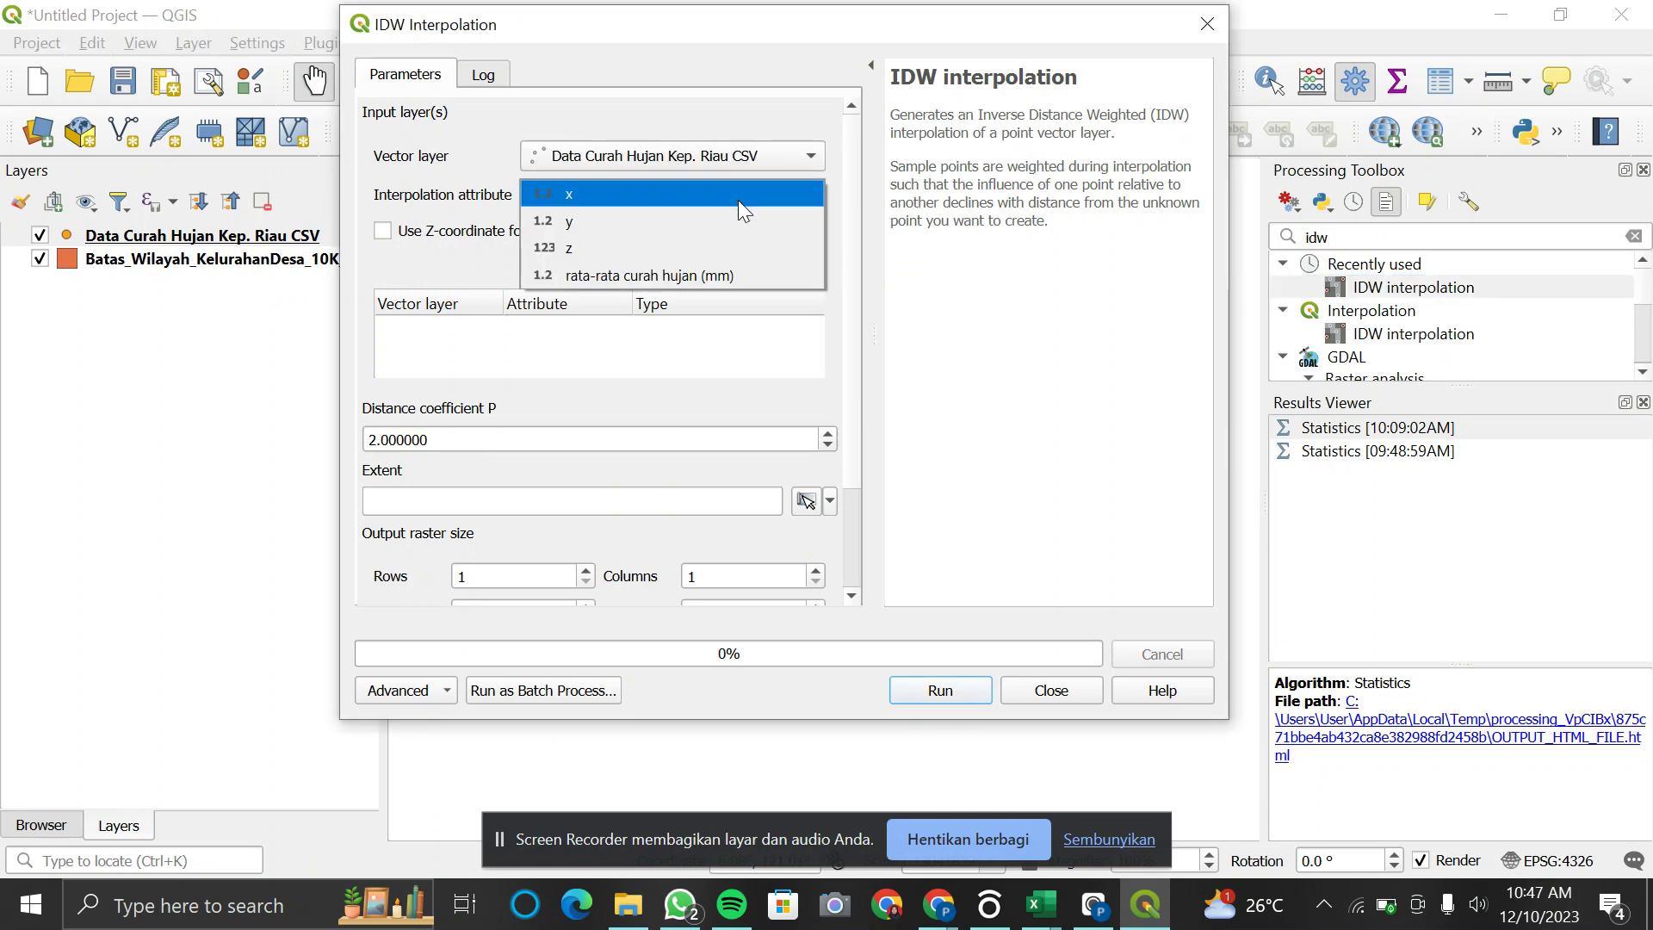
left_click(723, 276)
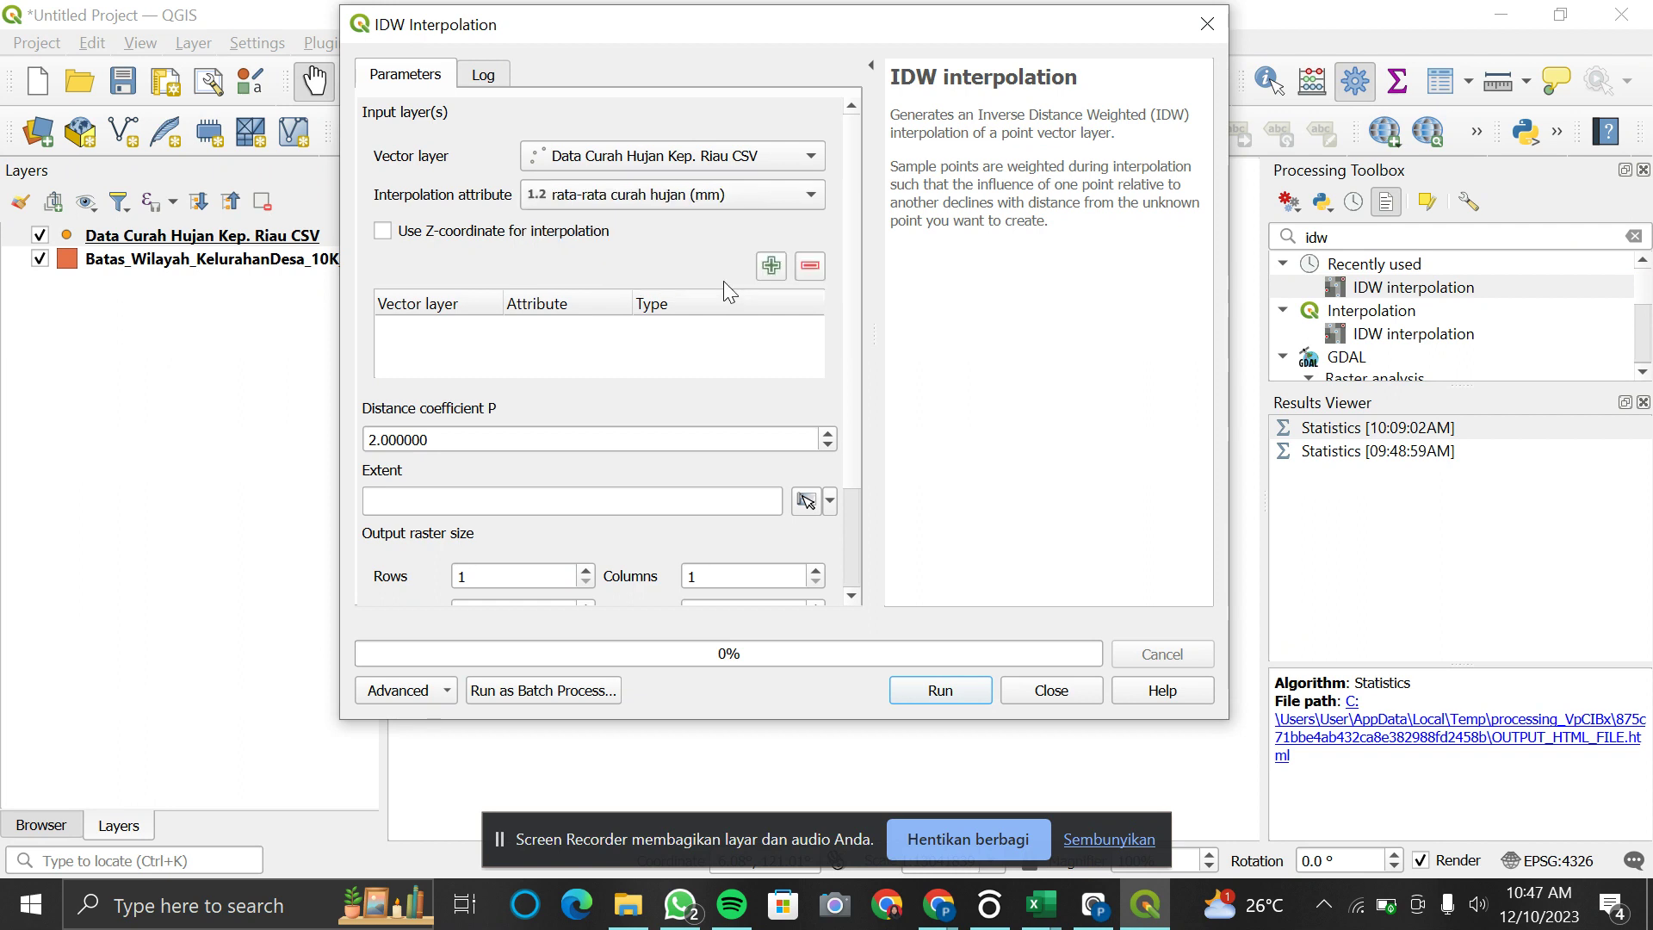
left_click(771, 267)
Step: Set the distance coefficient P to 0.5 and calculate the extent from the Batas_Wilayah_KelurahanDesa_10K_AR layer
left_click(433, 440)
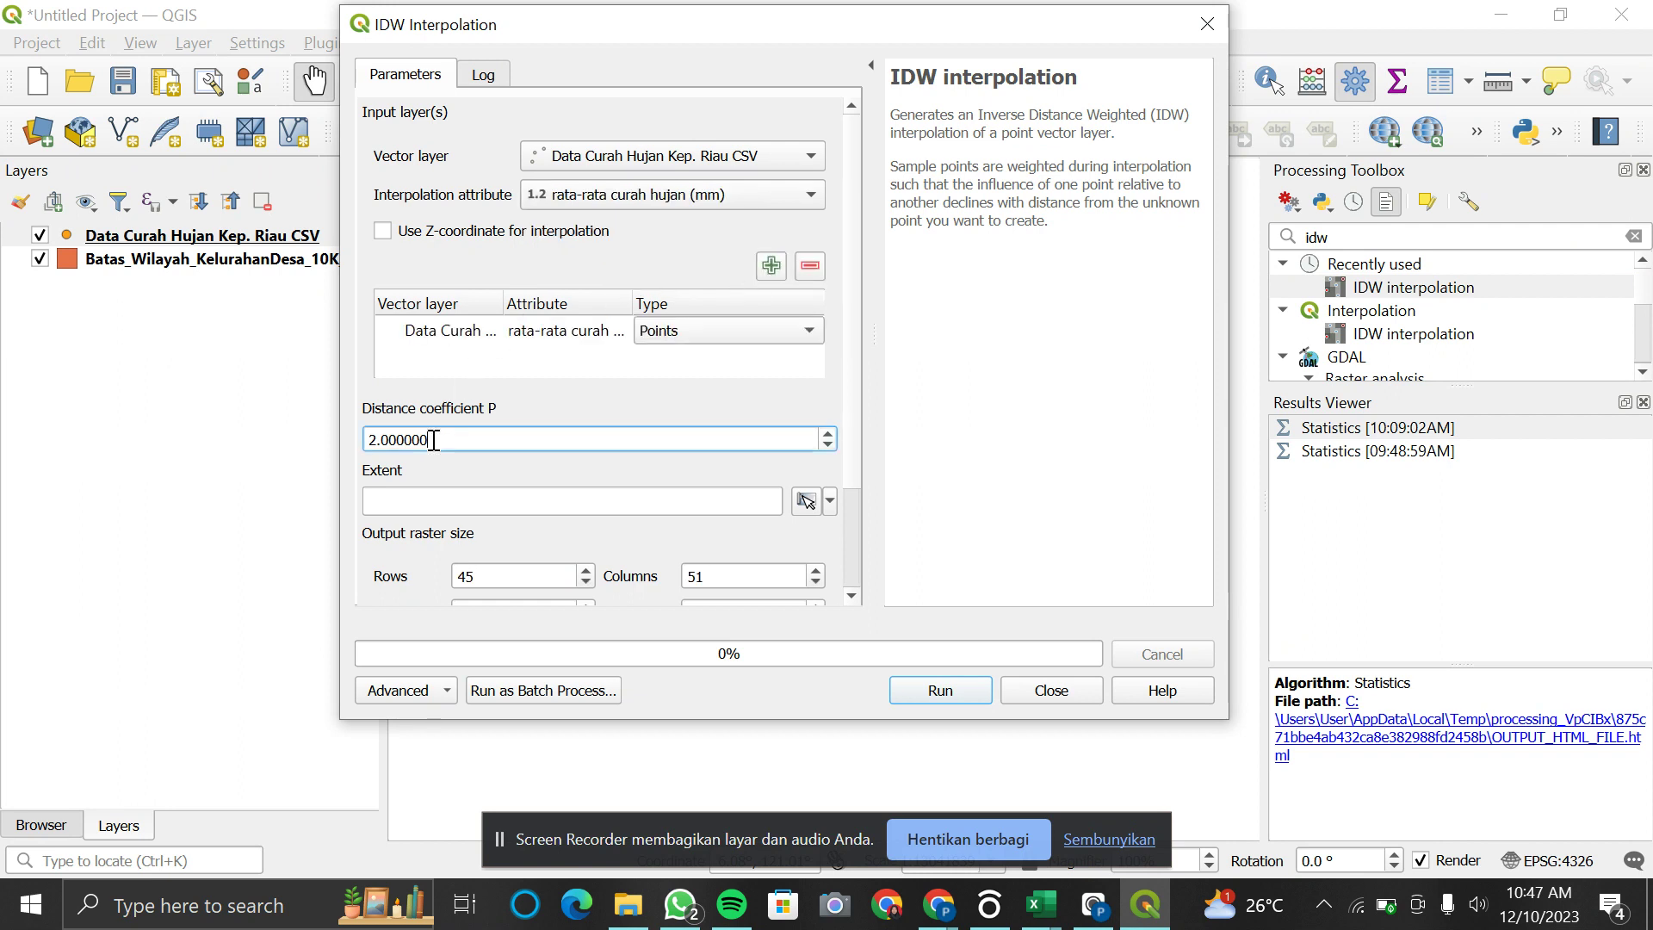
key("BackSpace")
key("BackSpace")
key("BackSpace")
key("BackSpace")
key("BackSpace")
key("BackSpace")
key("BackSpace")
key("BackSpace")
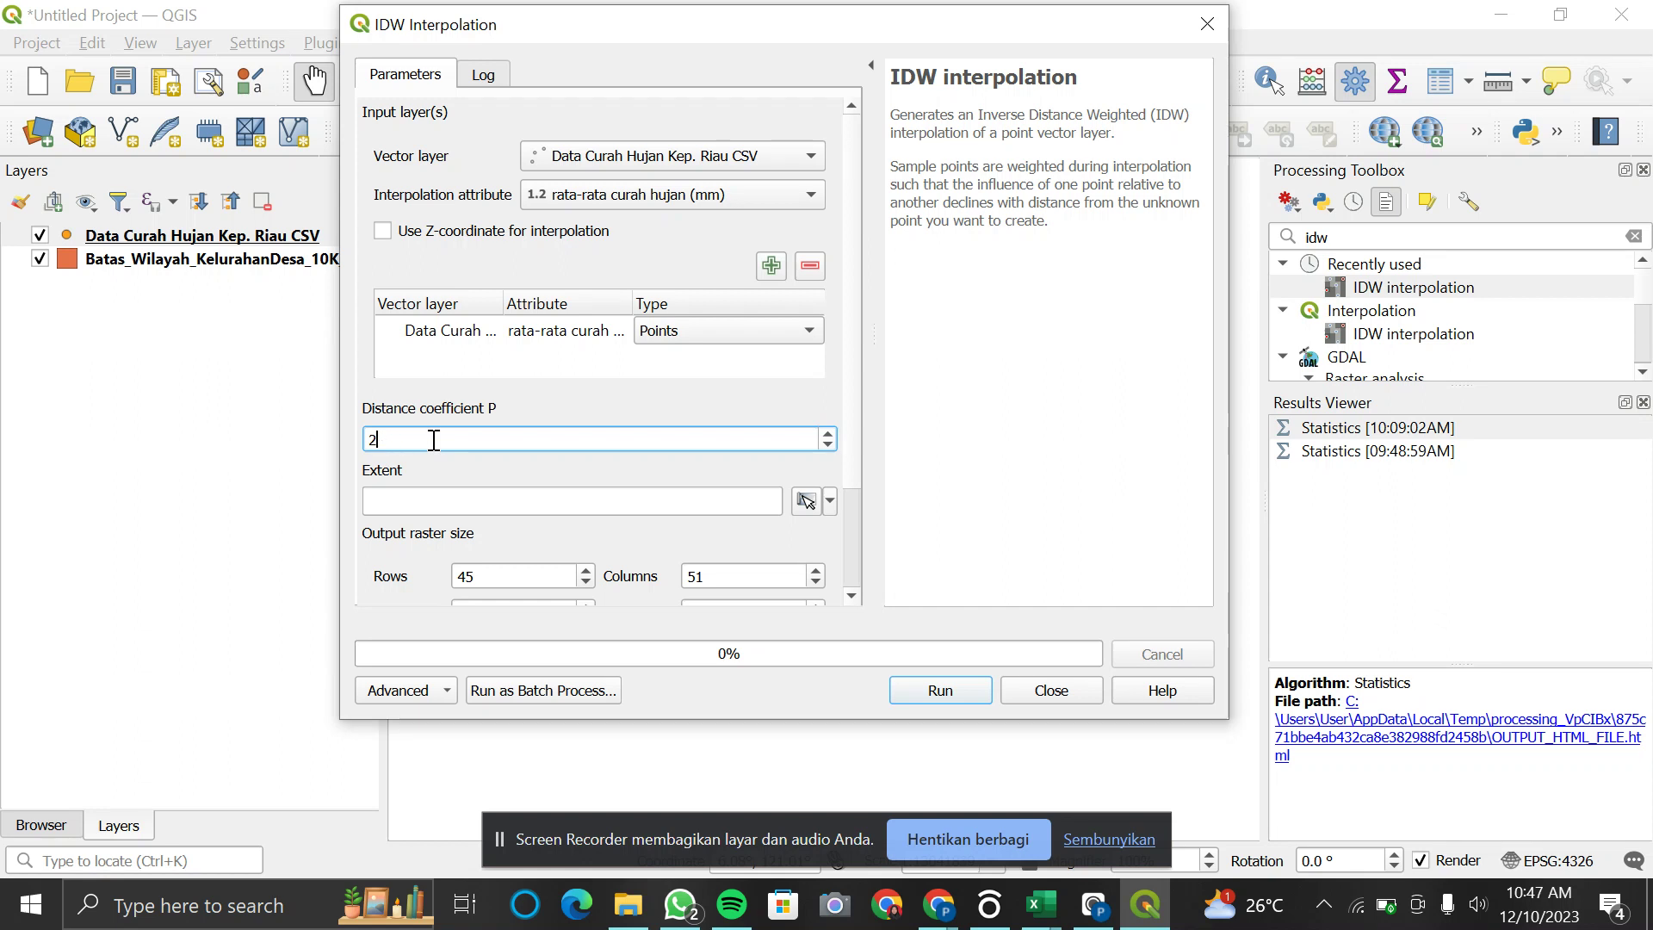
type("0.5")
left_click(829, 508)
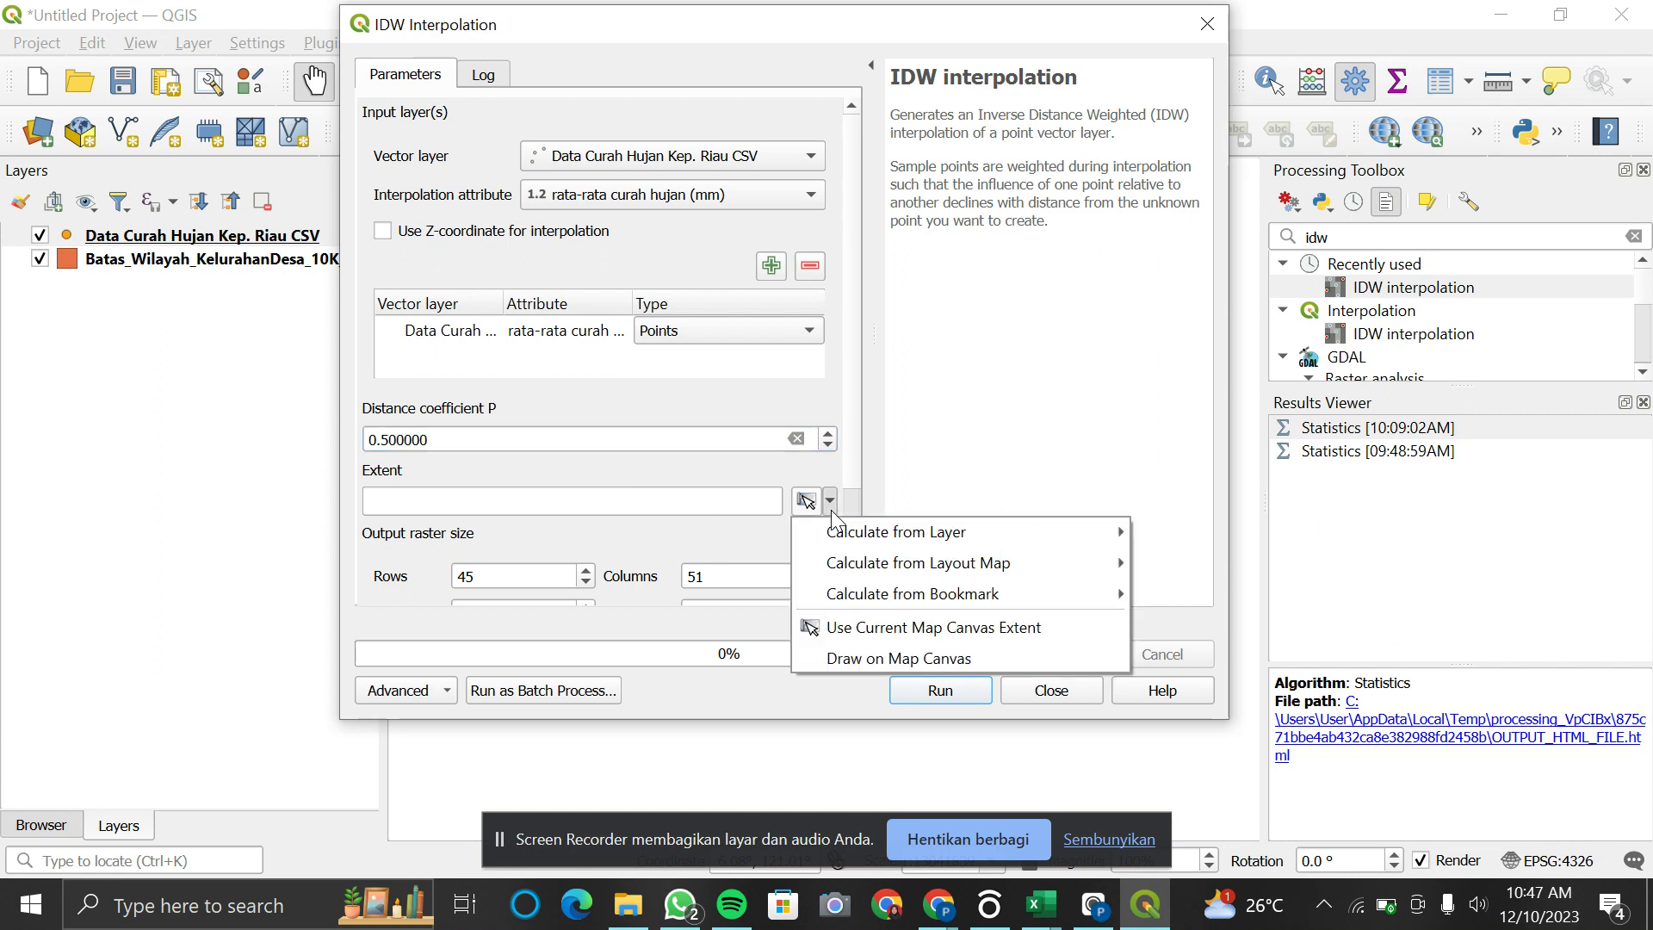
mouse_move(921, 528)
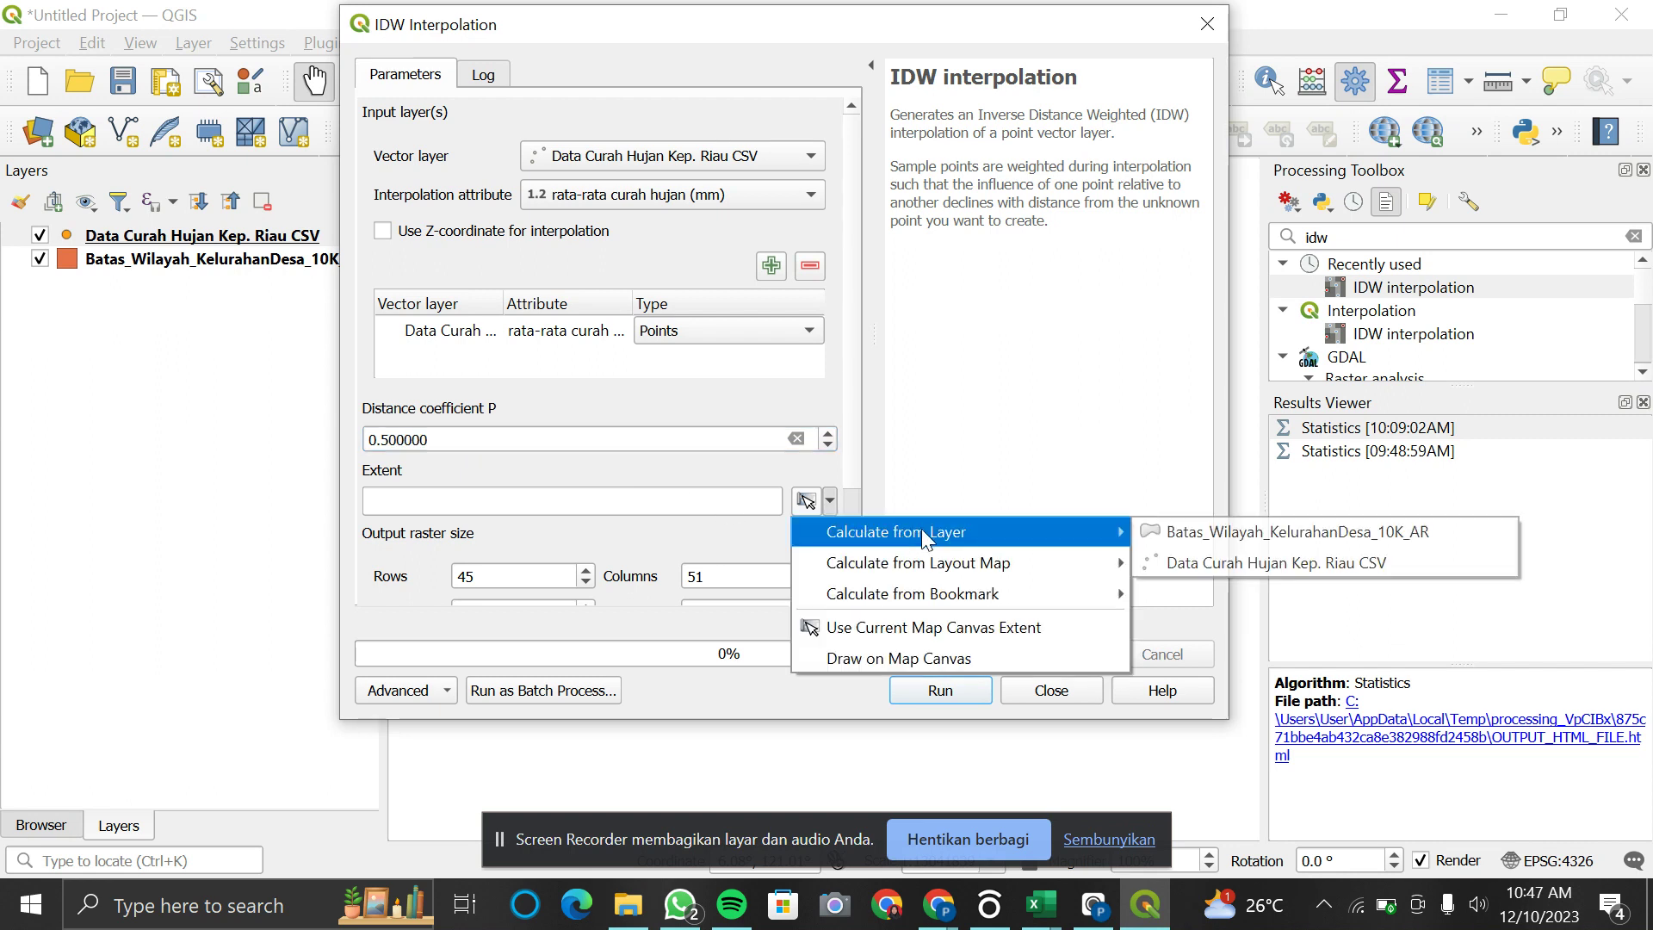
left_click(1150, 532)
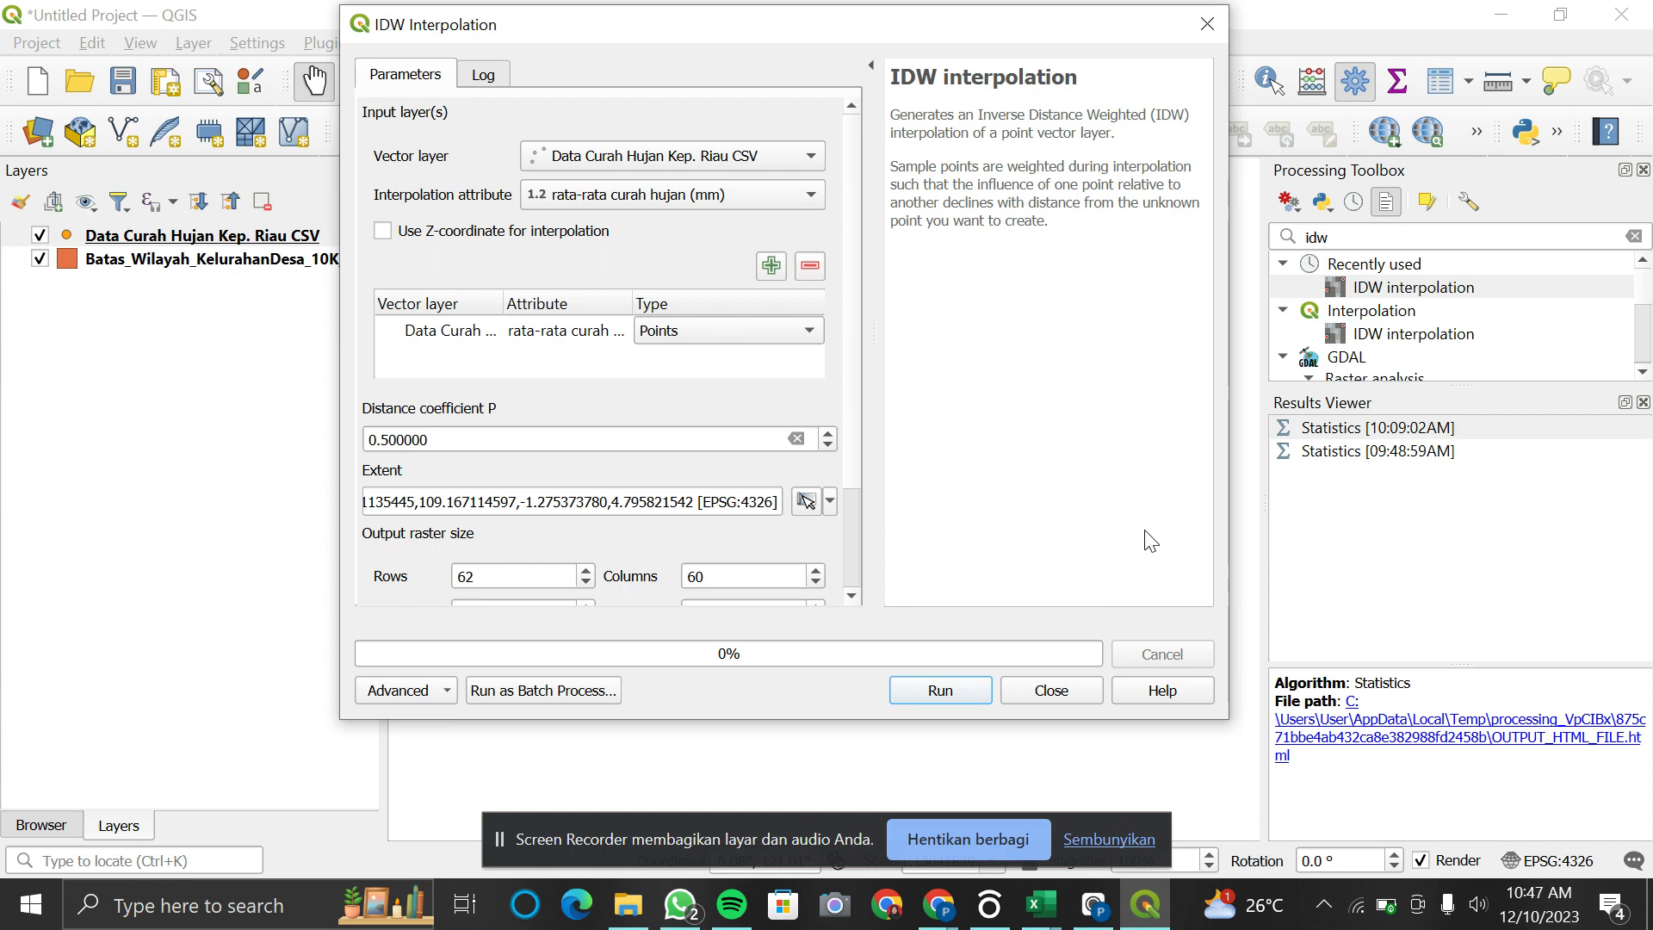
Step: Set the output raster to 1000 rows and run the IDW interpolation, closing its dialog when done
double_click(526, 576)
key("BackSpace")
type("1000")
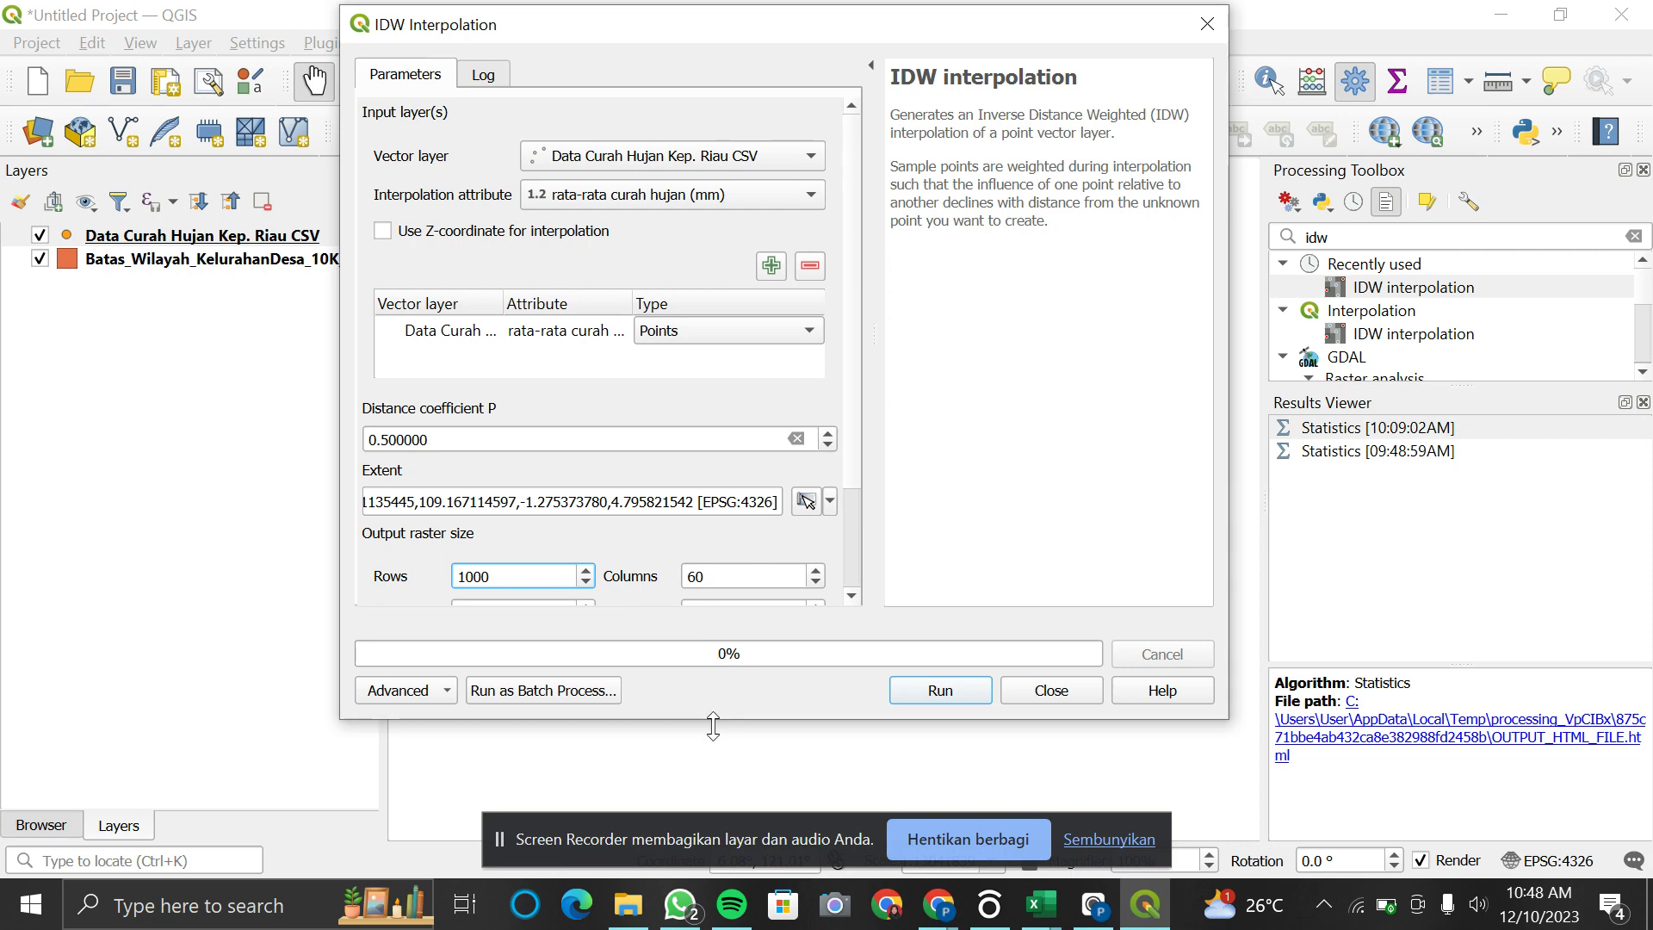
left_click(936, 694)
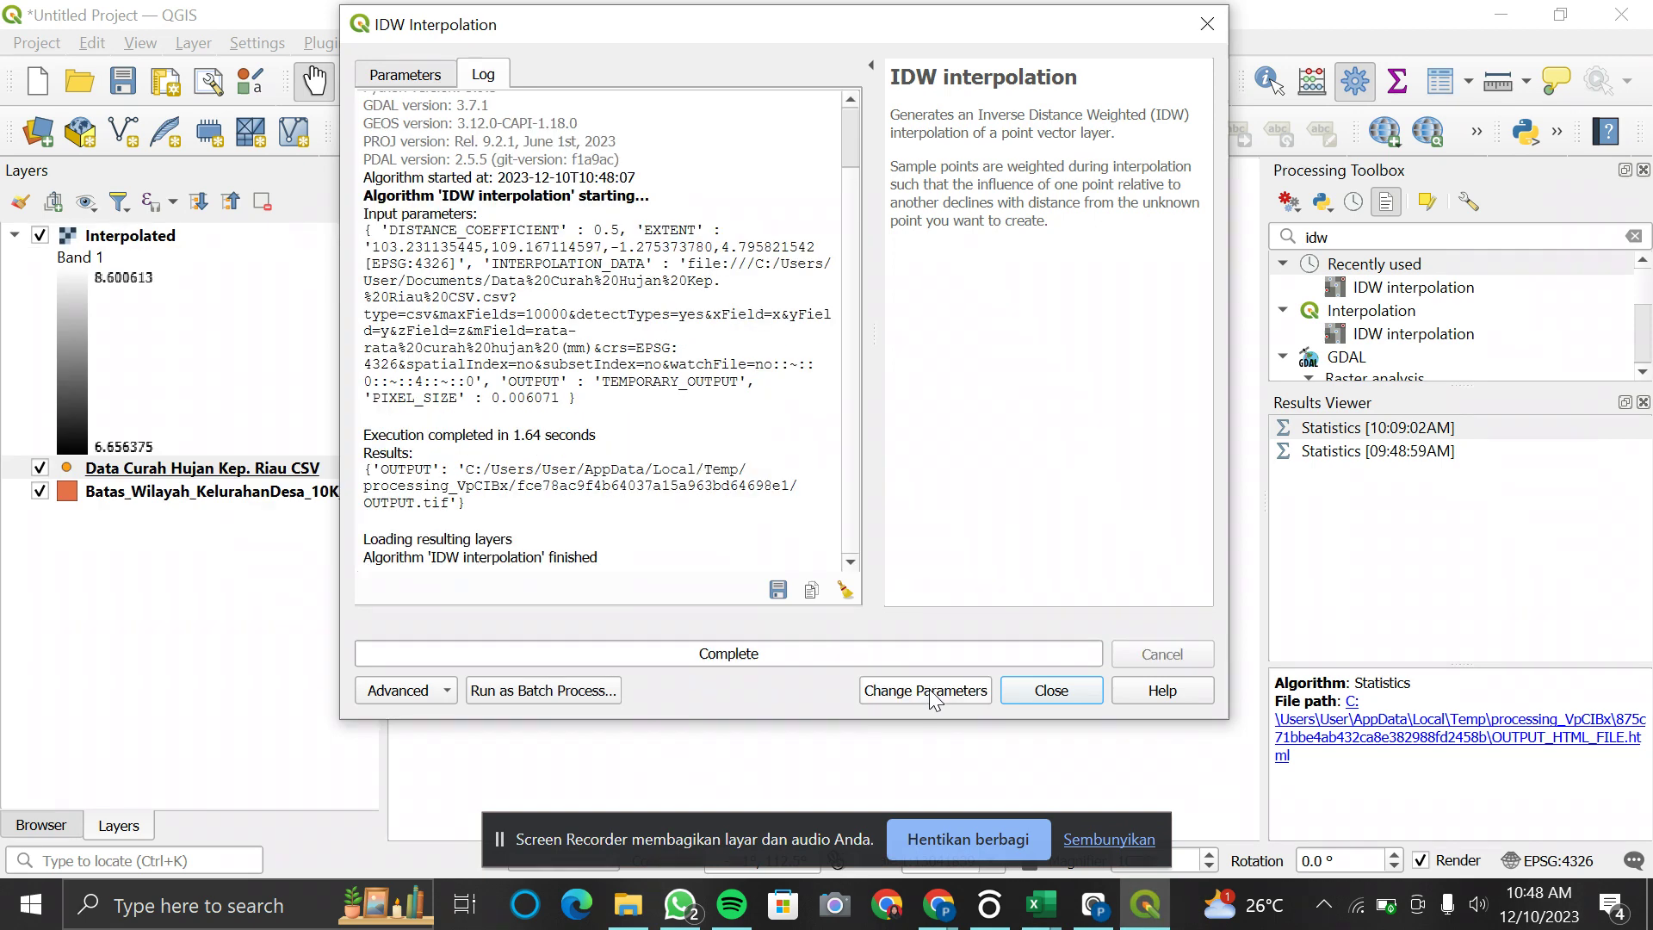
left_click(1038, 692)
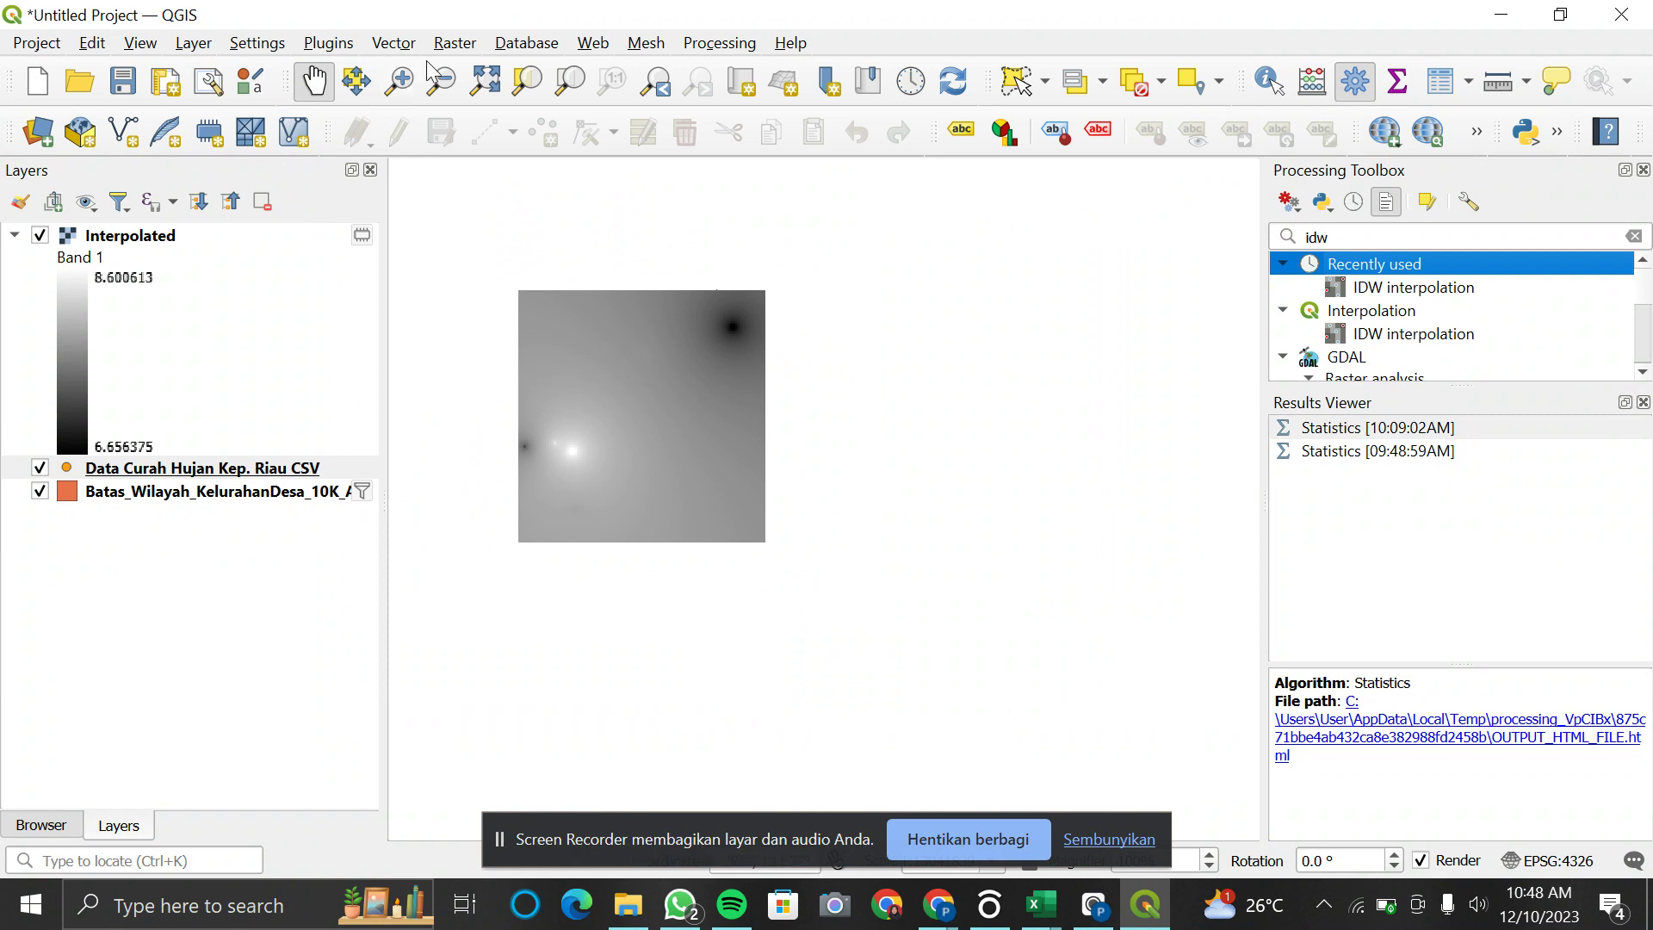
Step: Open Clip Raster by Mask Layer with Interpolated as the input layer and Batas_Wilayah_KelurahanDesa_10K_AR as the mask layer
left_click(464, 50)
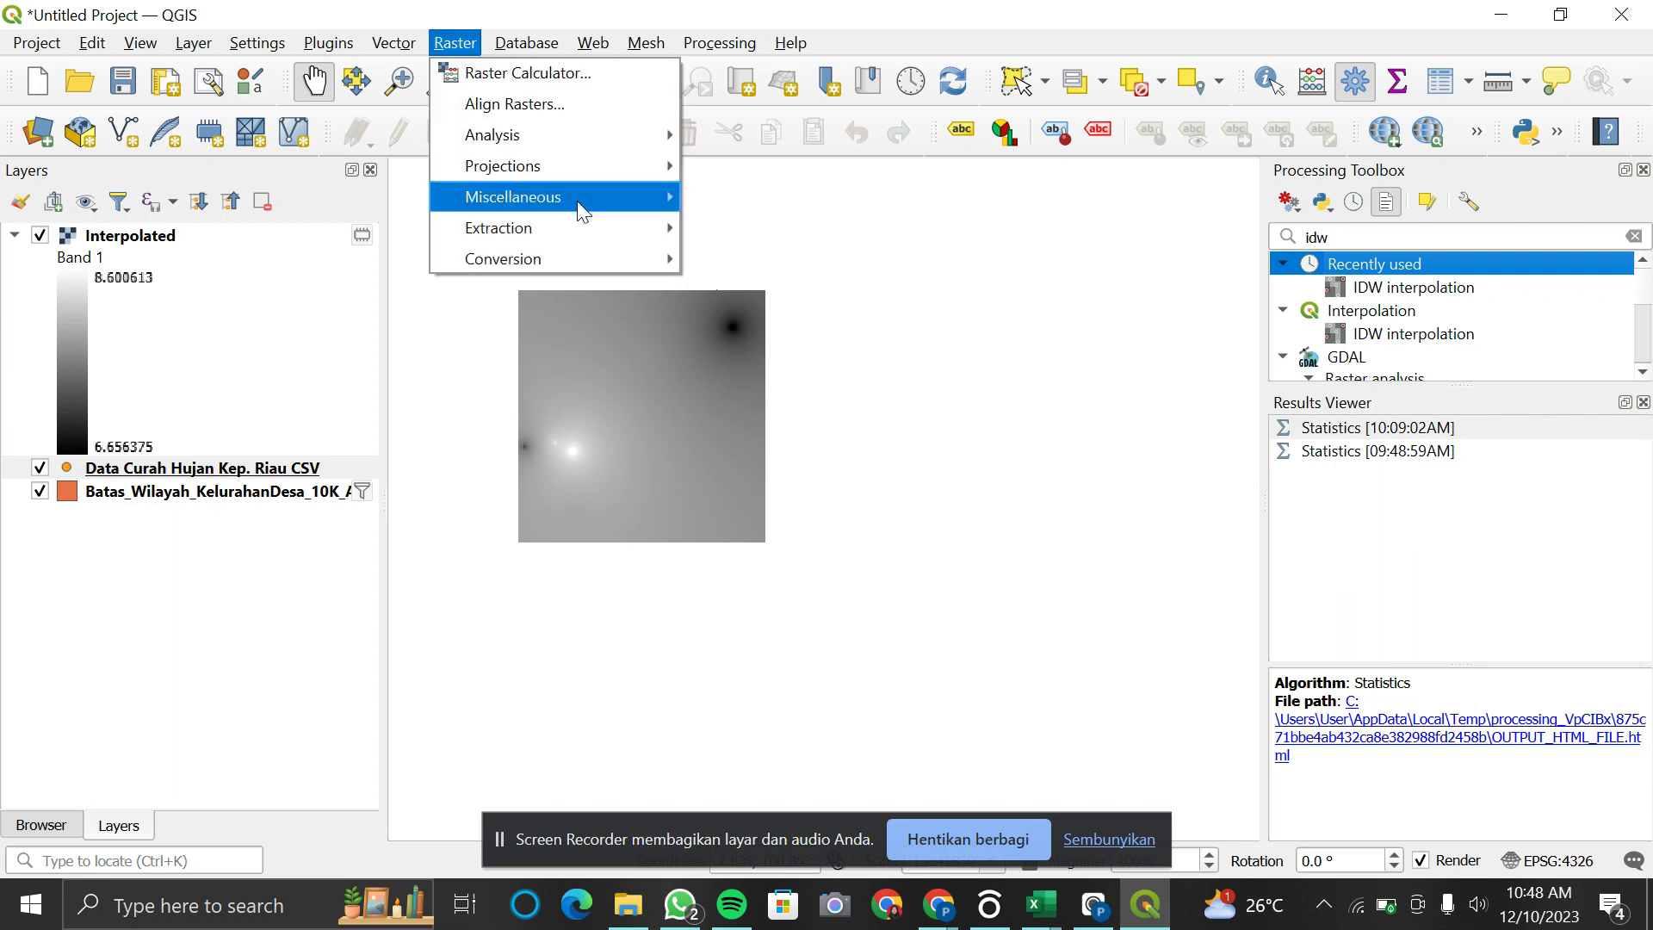
mouse_move(616, 245)
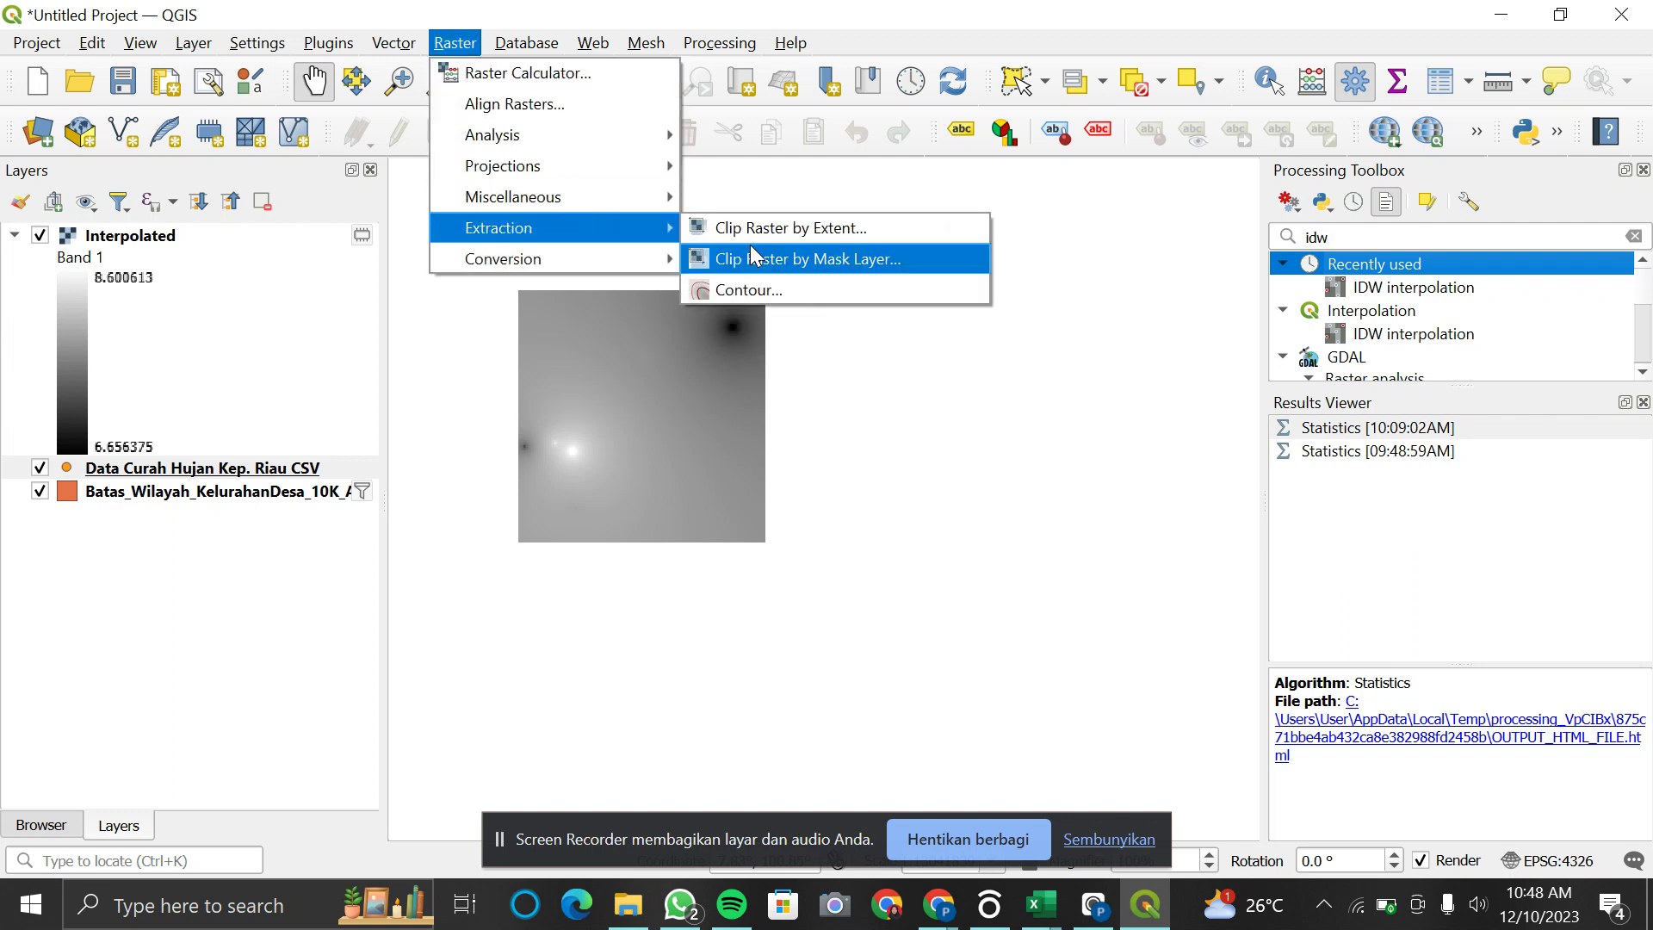
left_click(807, 261)
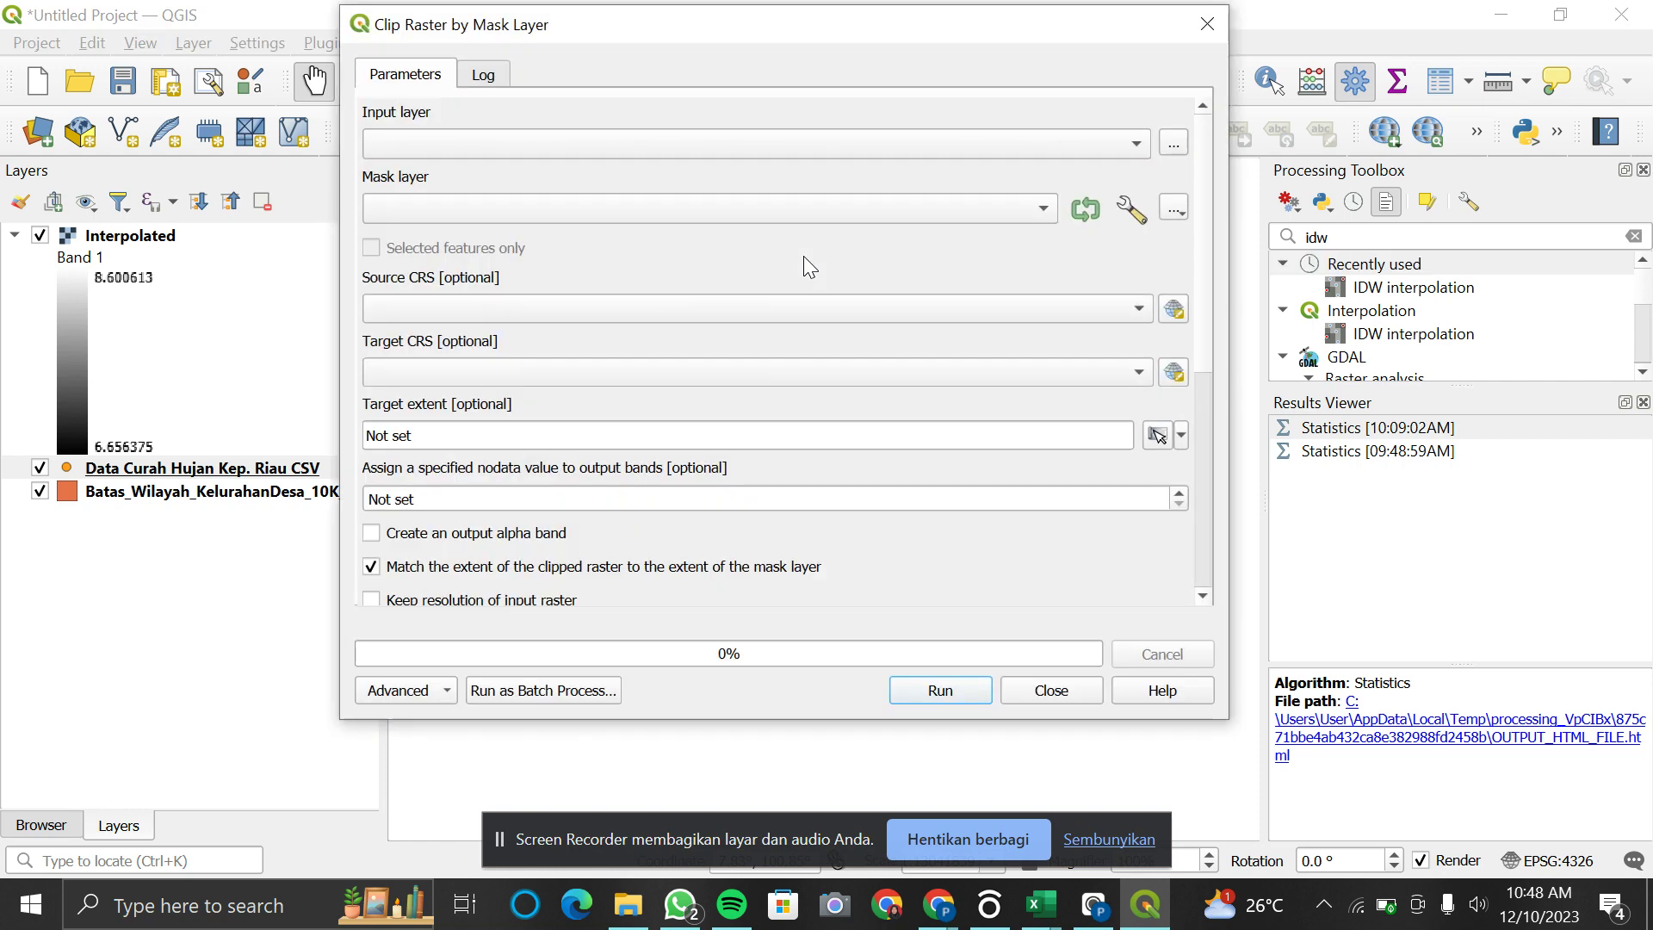
left_click(1036, 150)
left_click(1020, 143)
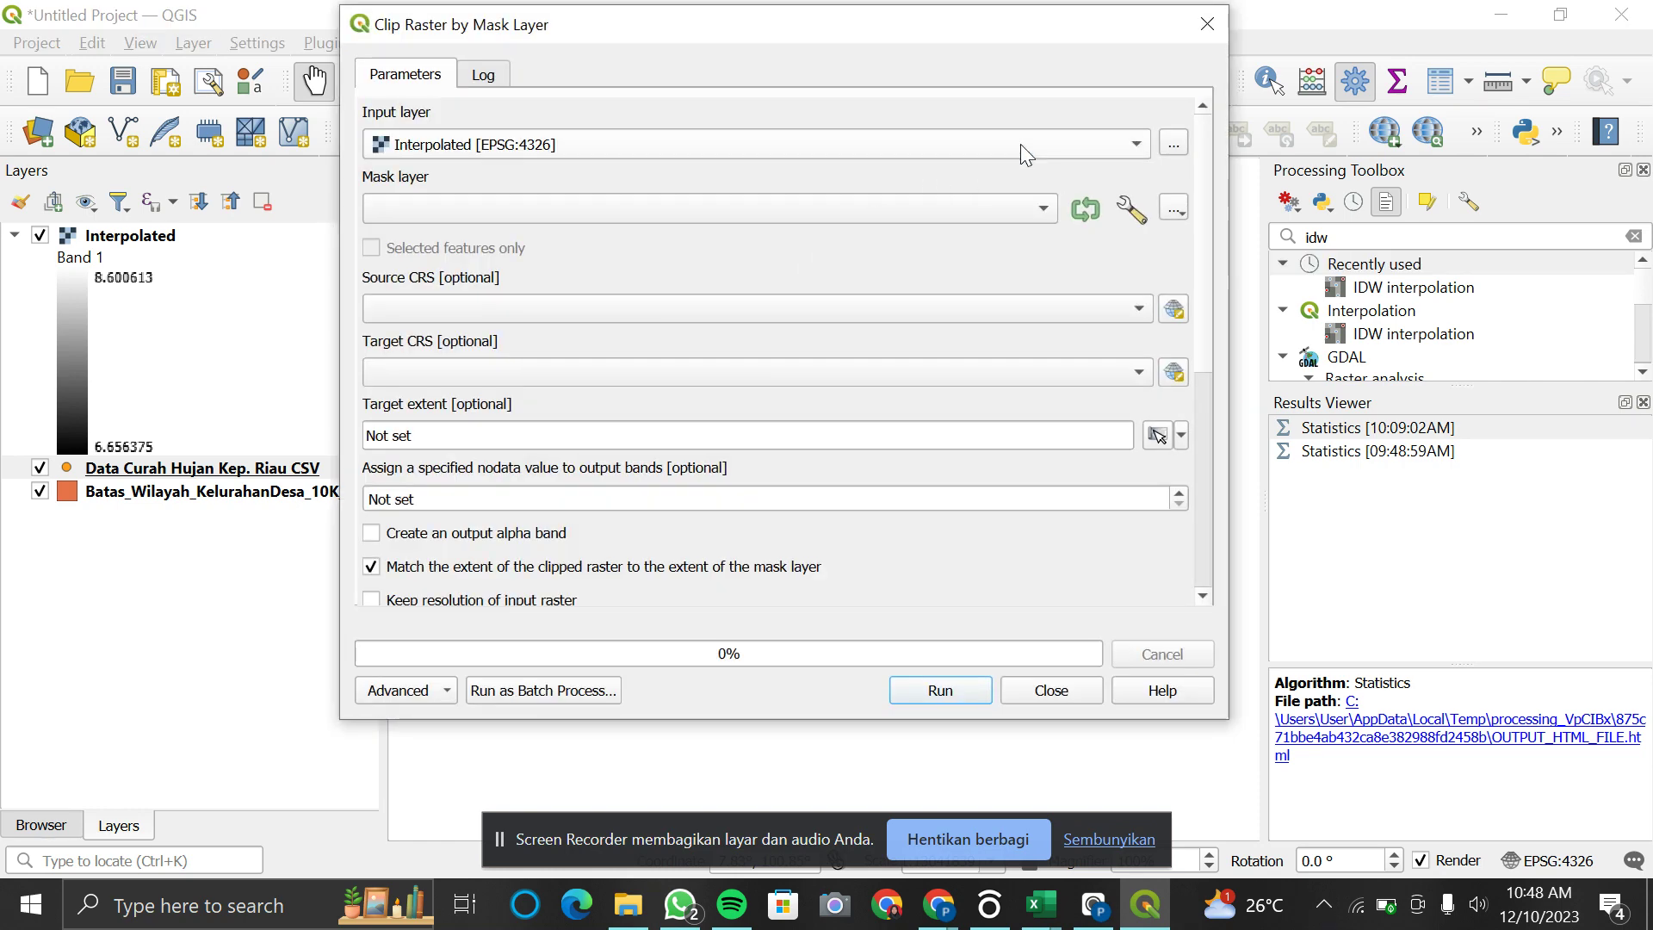
left_click(1041, 210)
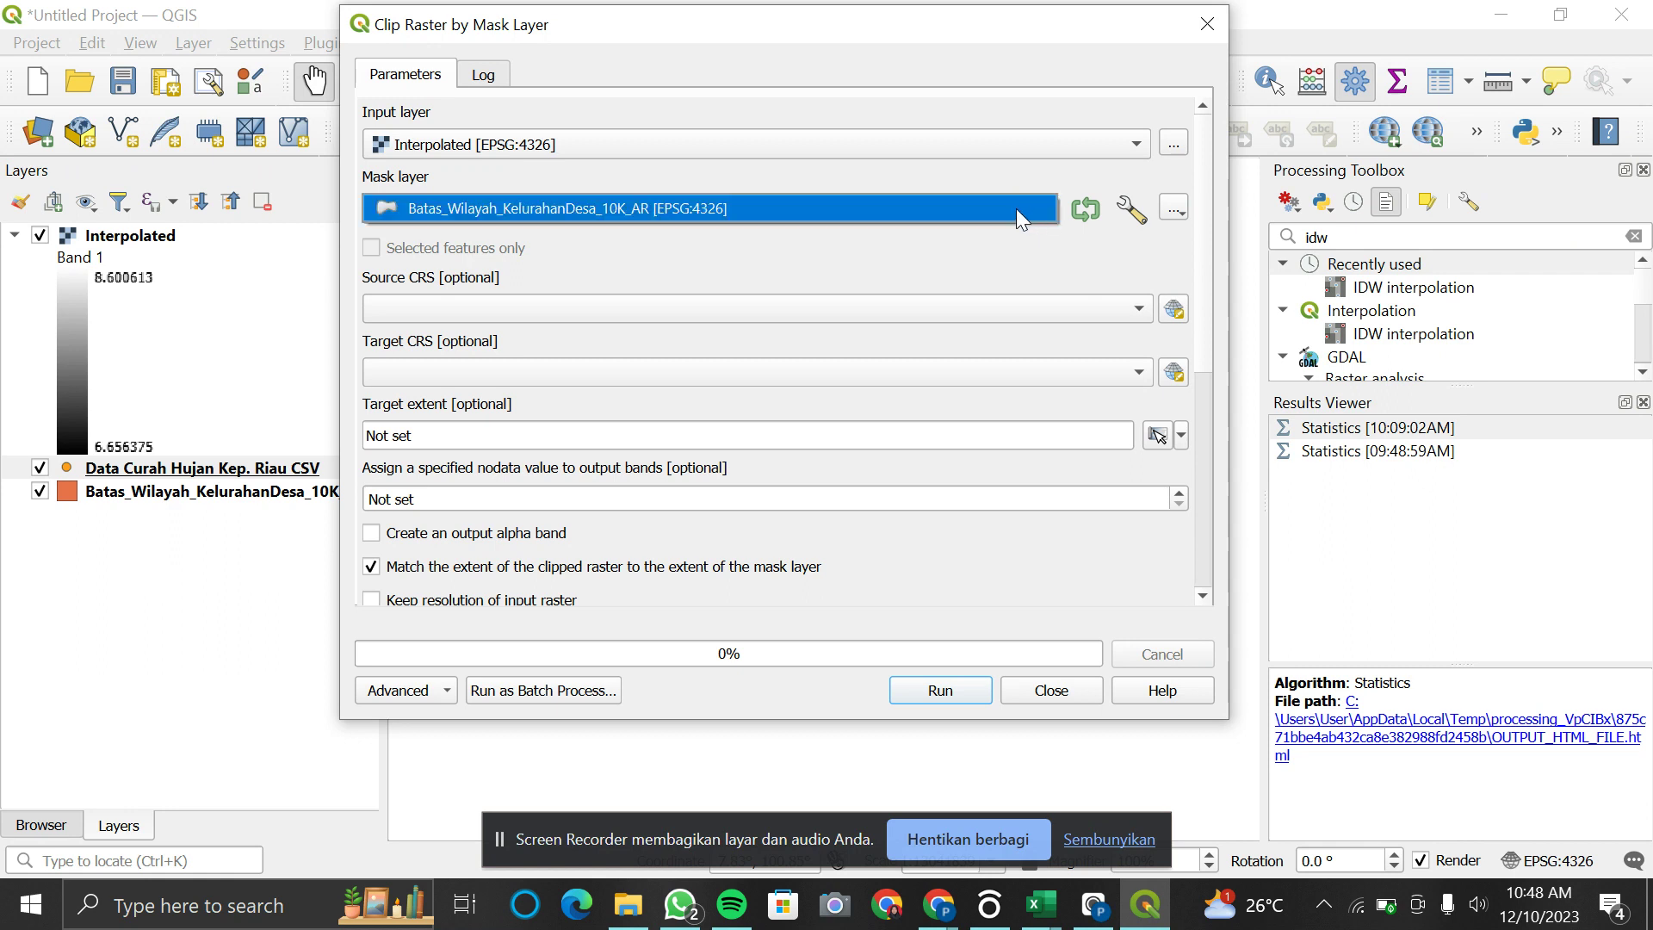
left_click(1015, 209)
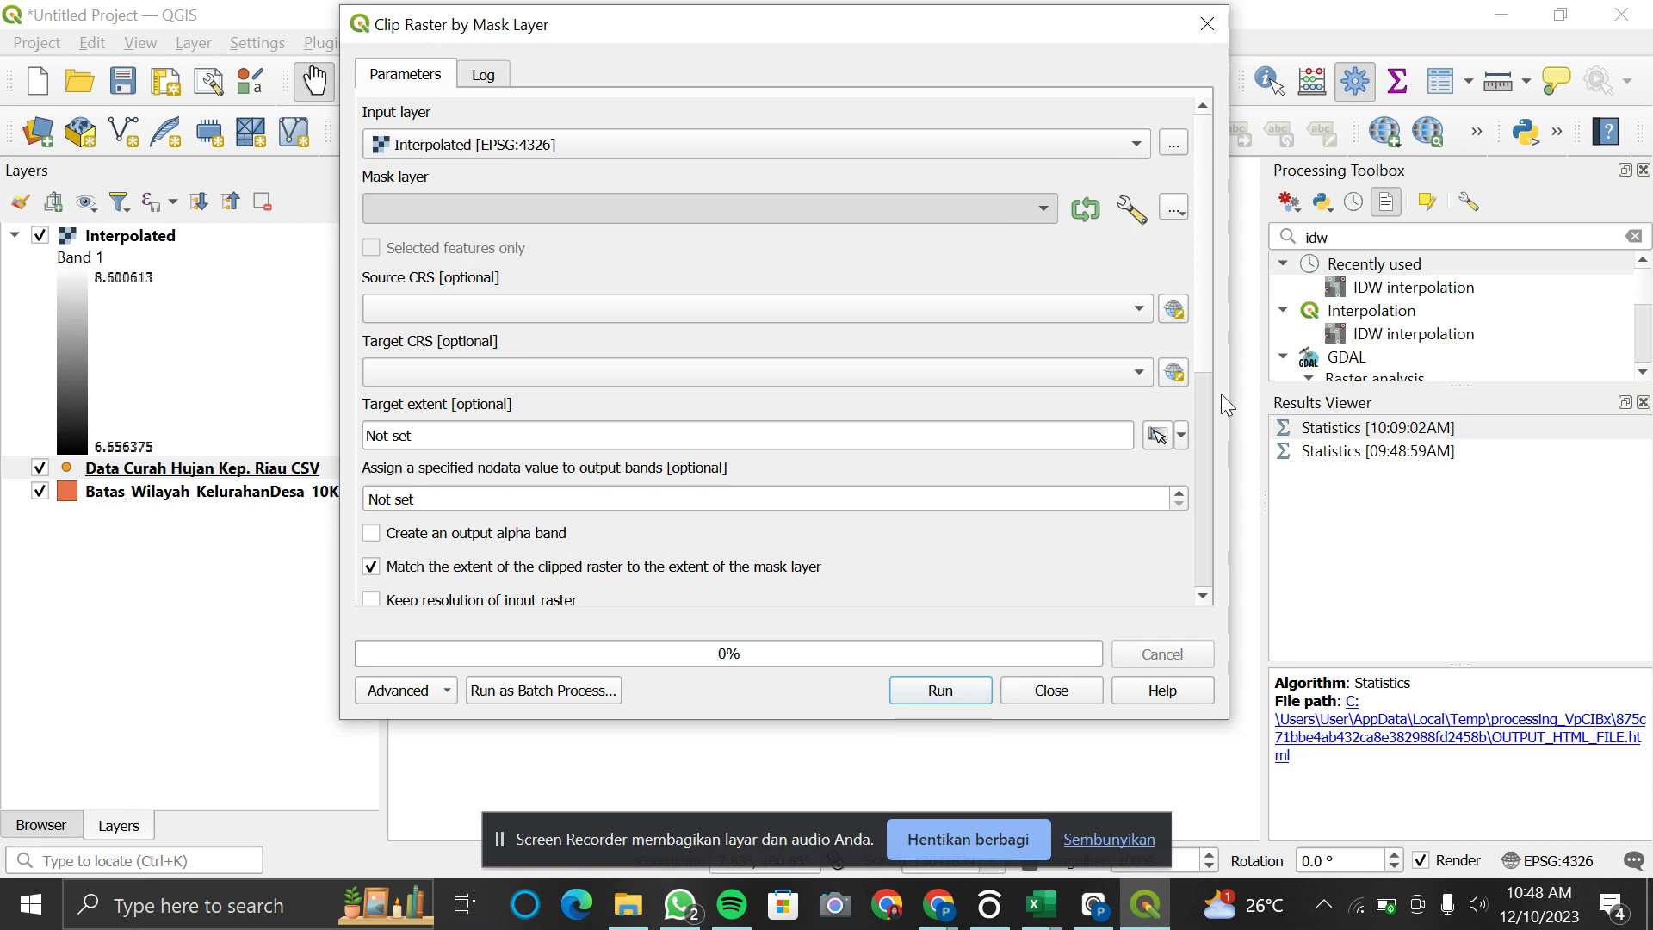
left_click(1149, 919)
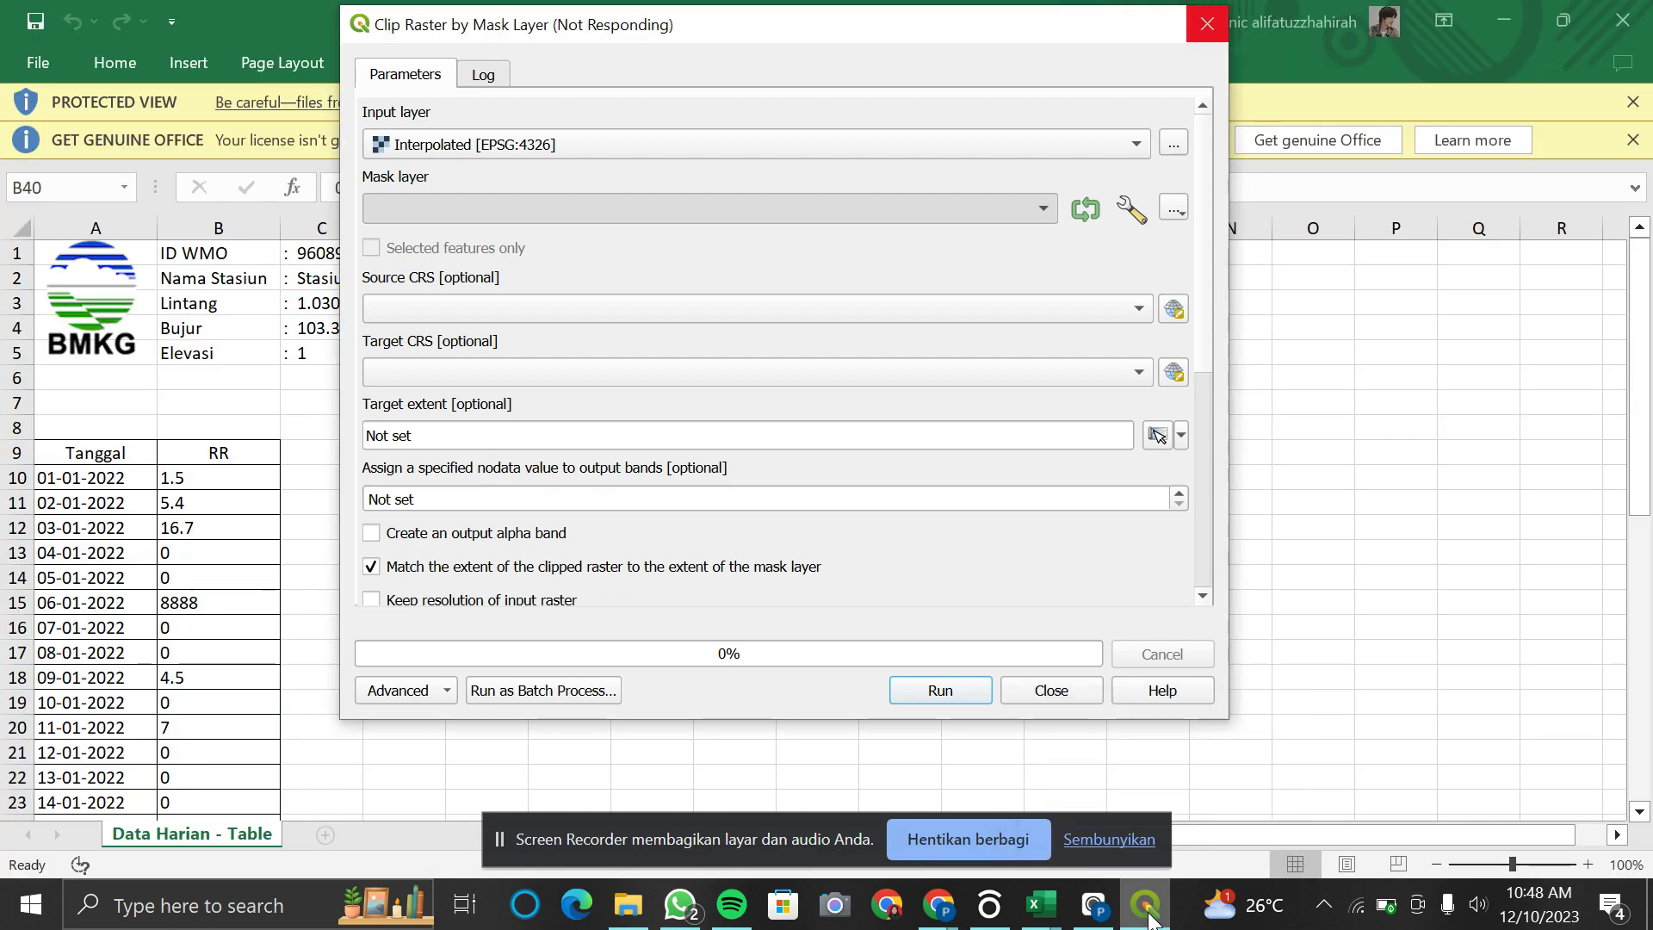
left_click(1149, 920)
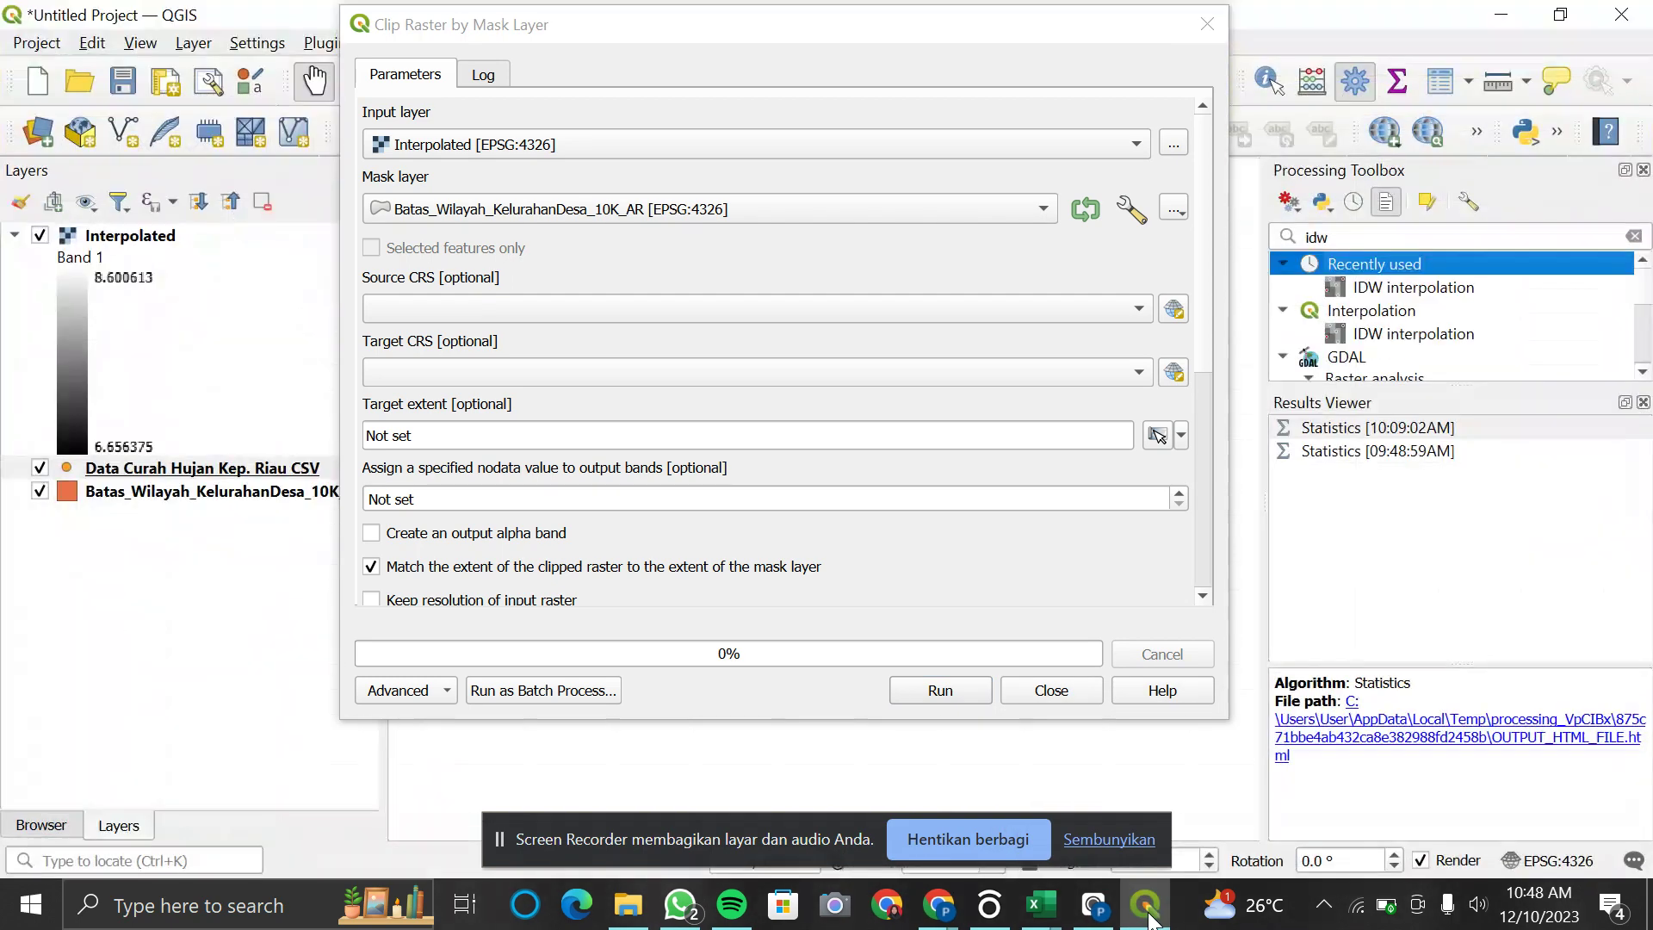
Step: Set the clip's source CRS to the project CRS, EPSG:4326 - WGS 84
left_click(1004, 303)
left_click(989, 341)
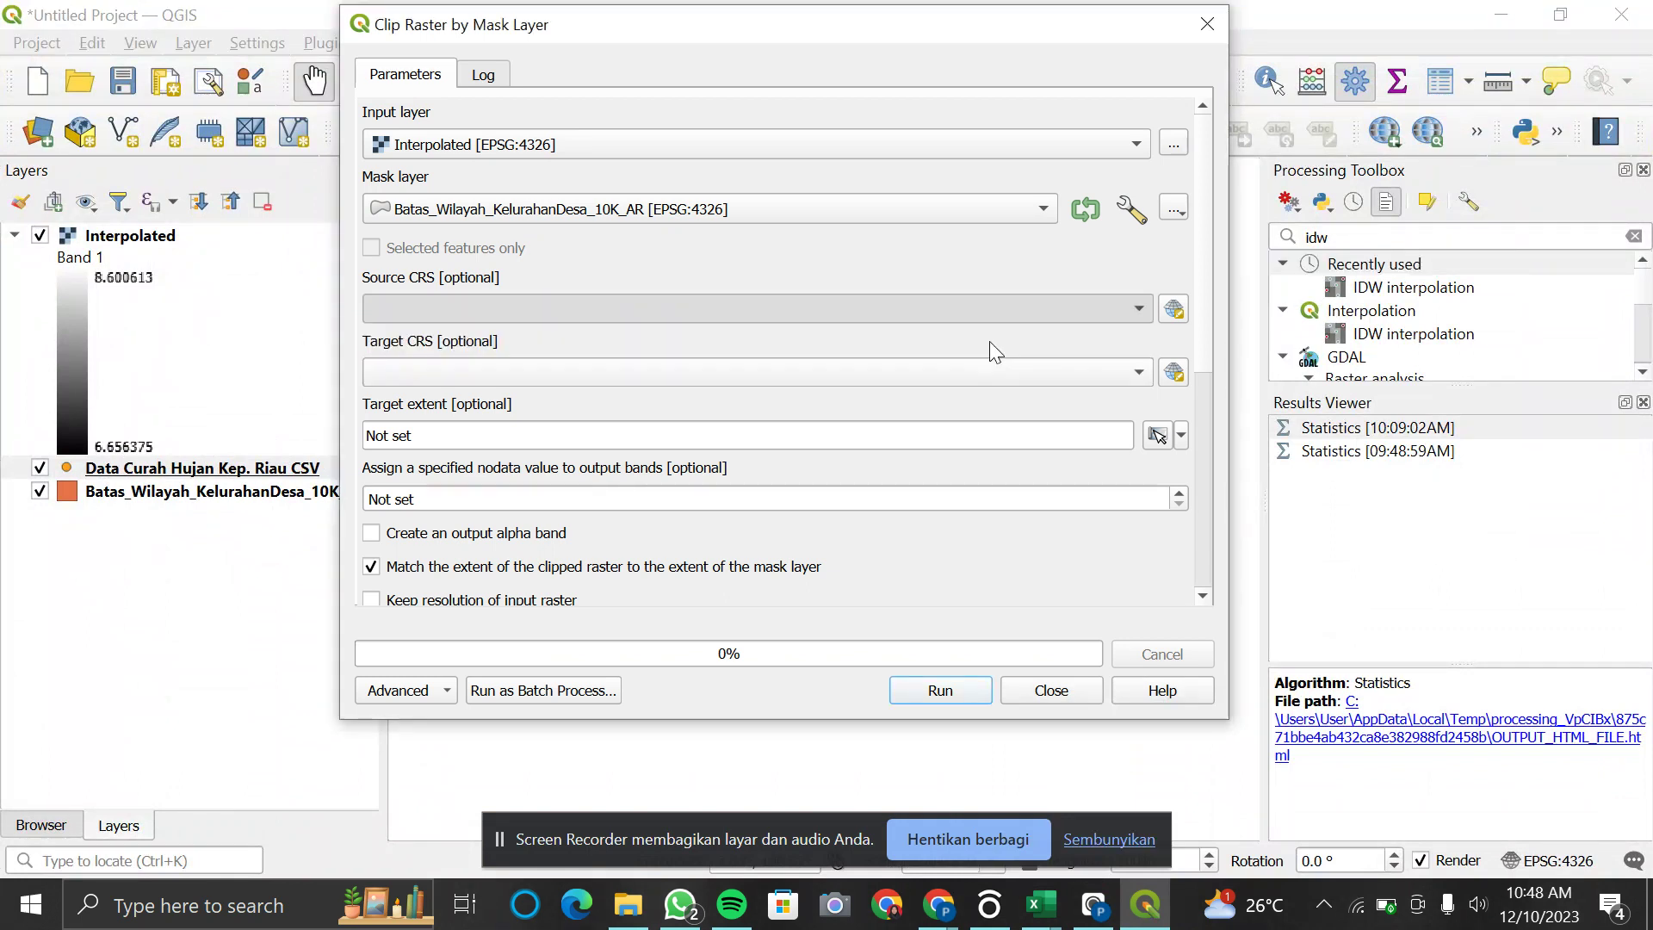
mouse_move(1145, 904)
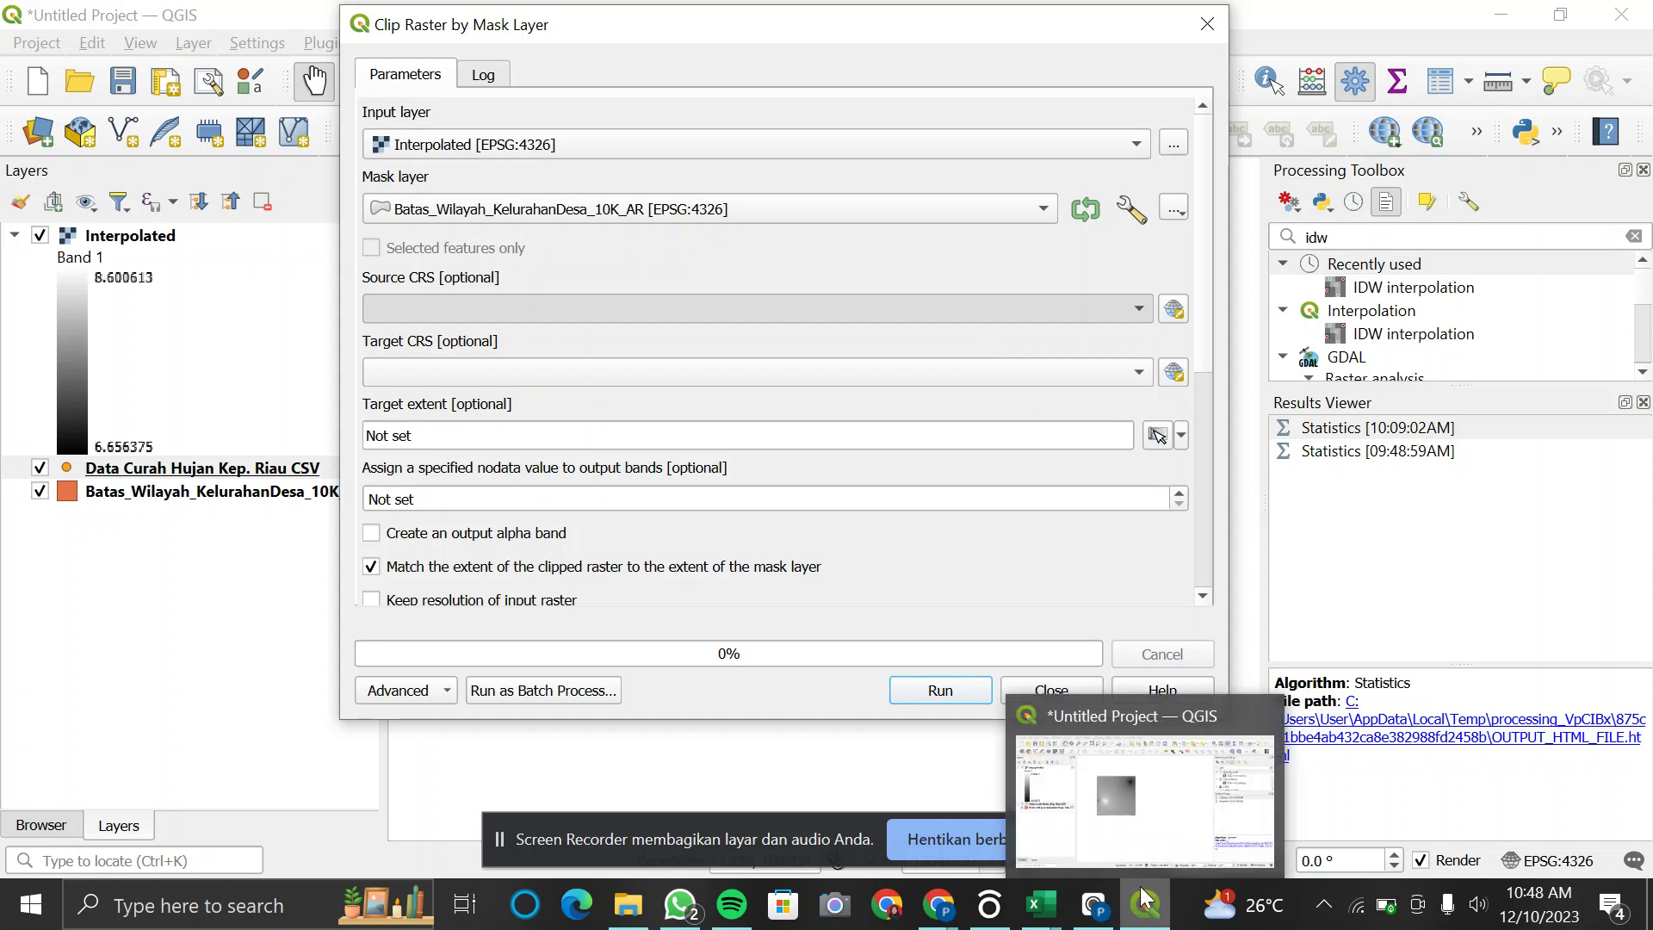
left_click(1139, 846)
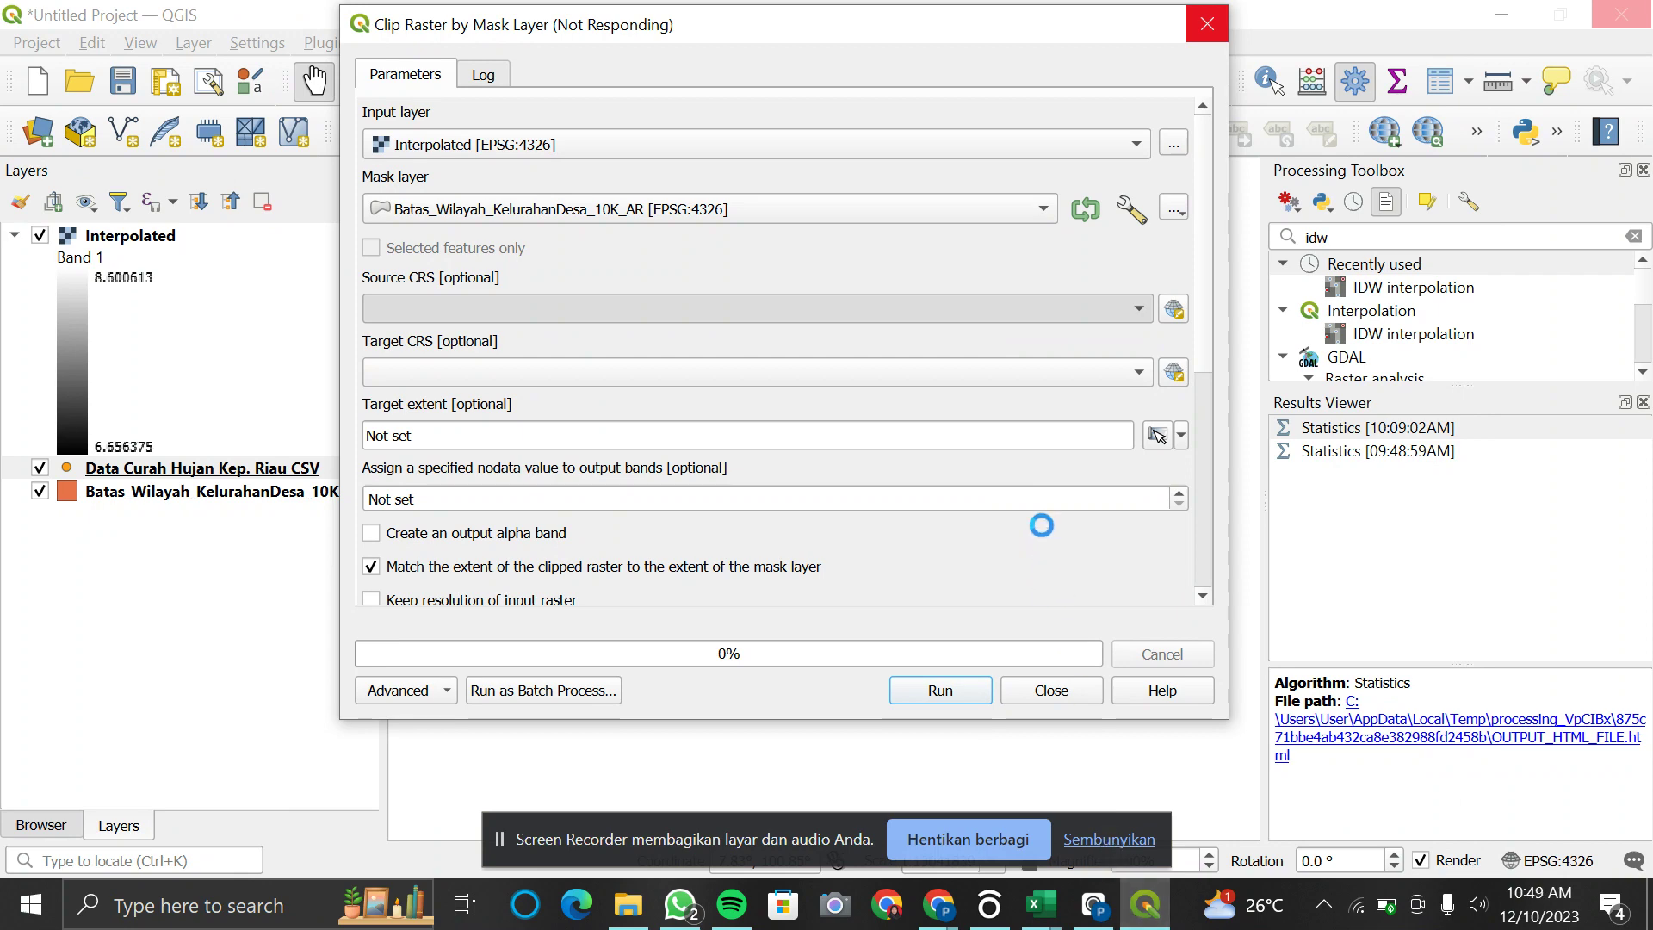
left_click(1143, 903)
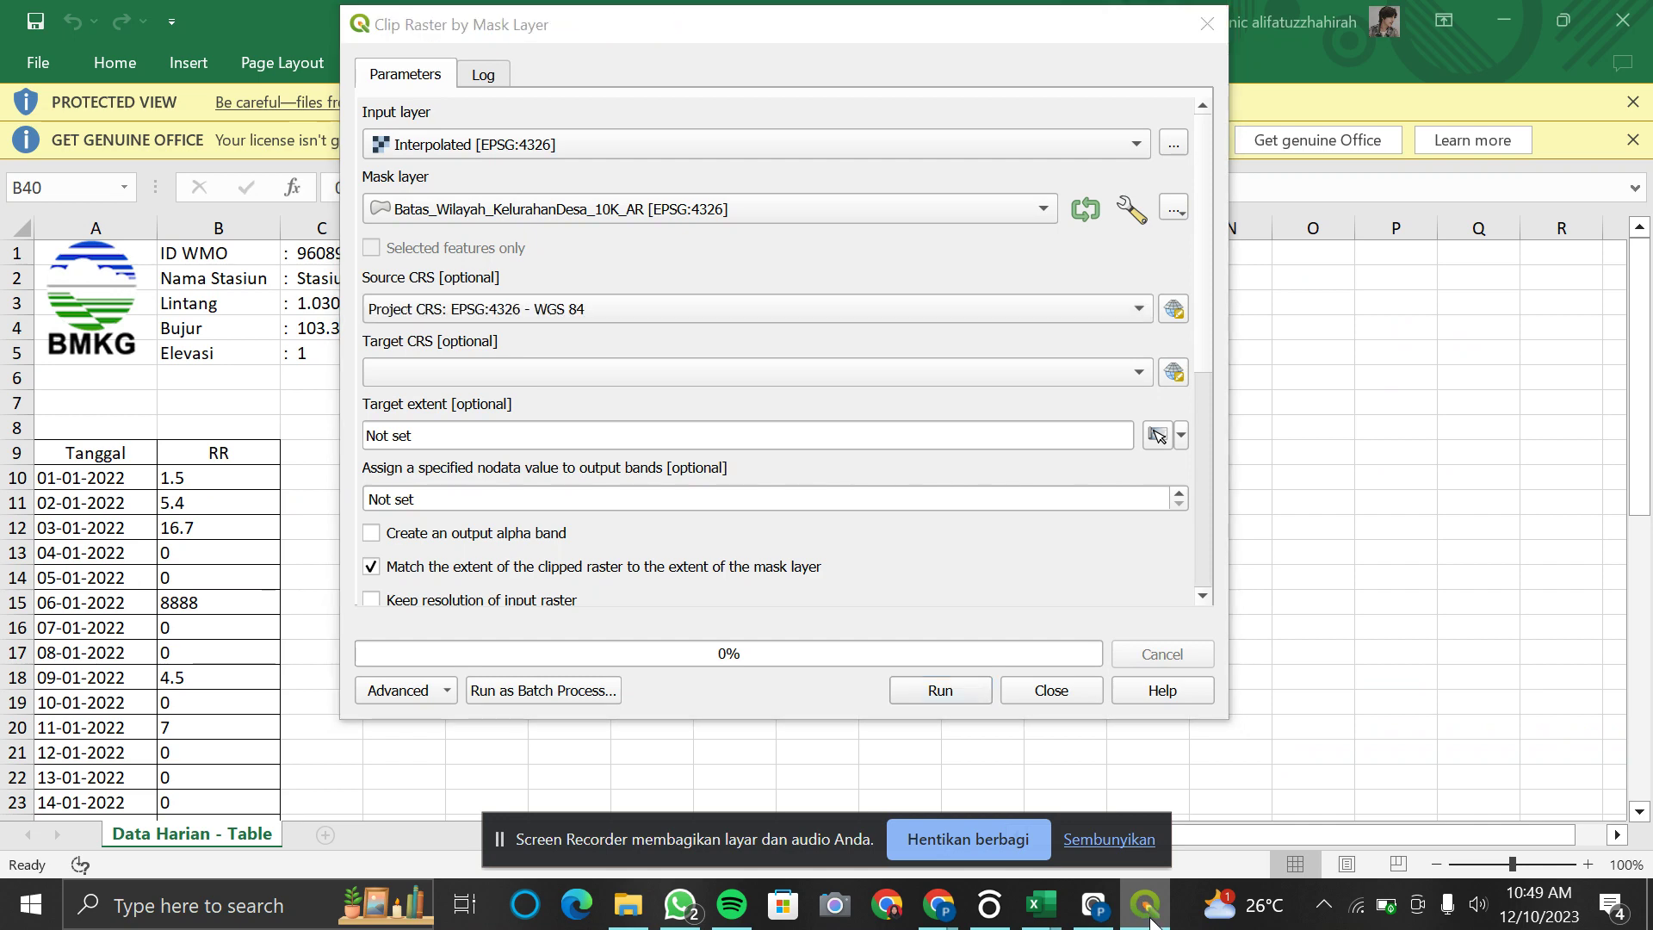
left_click(1149, 917)
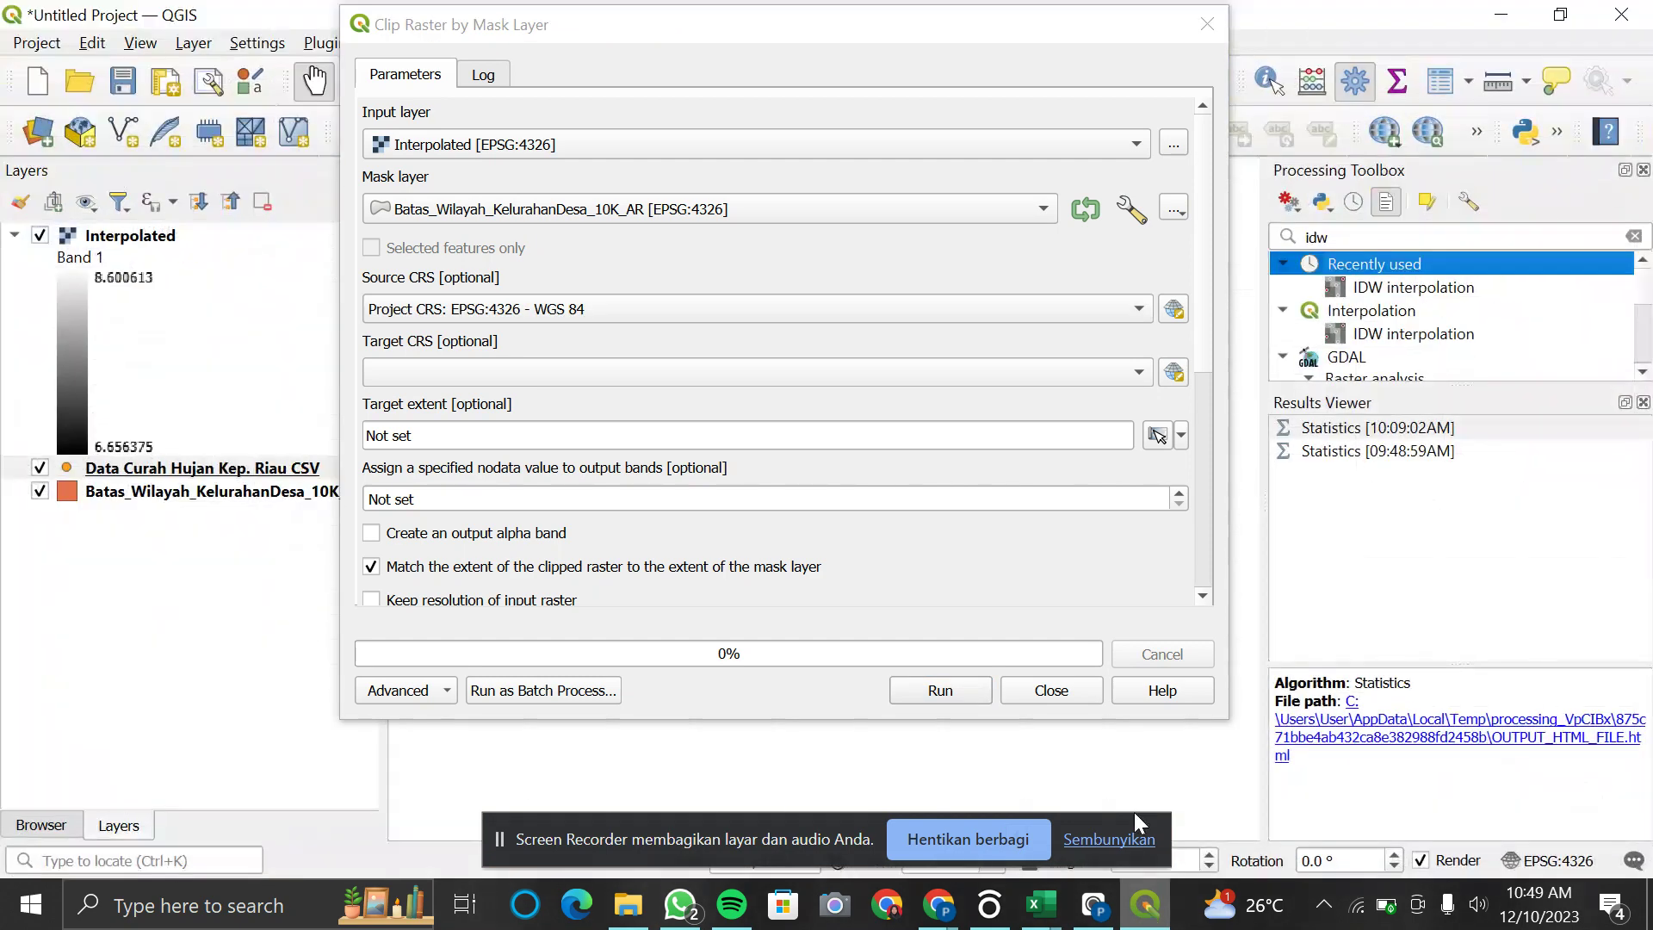
Step: Set the clip's target CRS to the project CRS EPSG:4326 - WGS 84 and run the clip, closing its dialog when done
left_click(1139, 372)
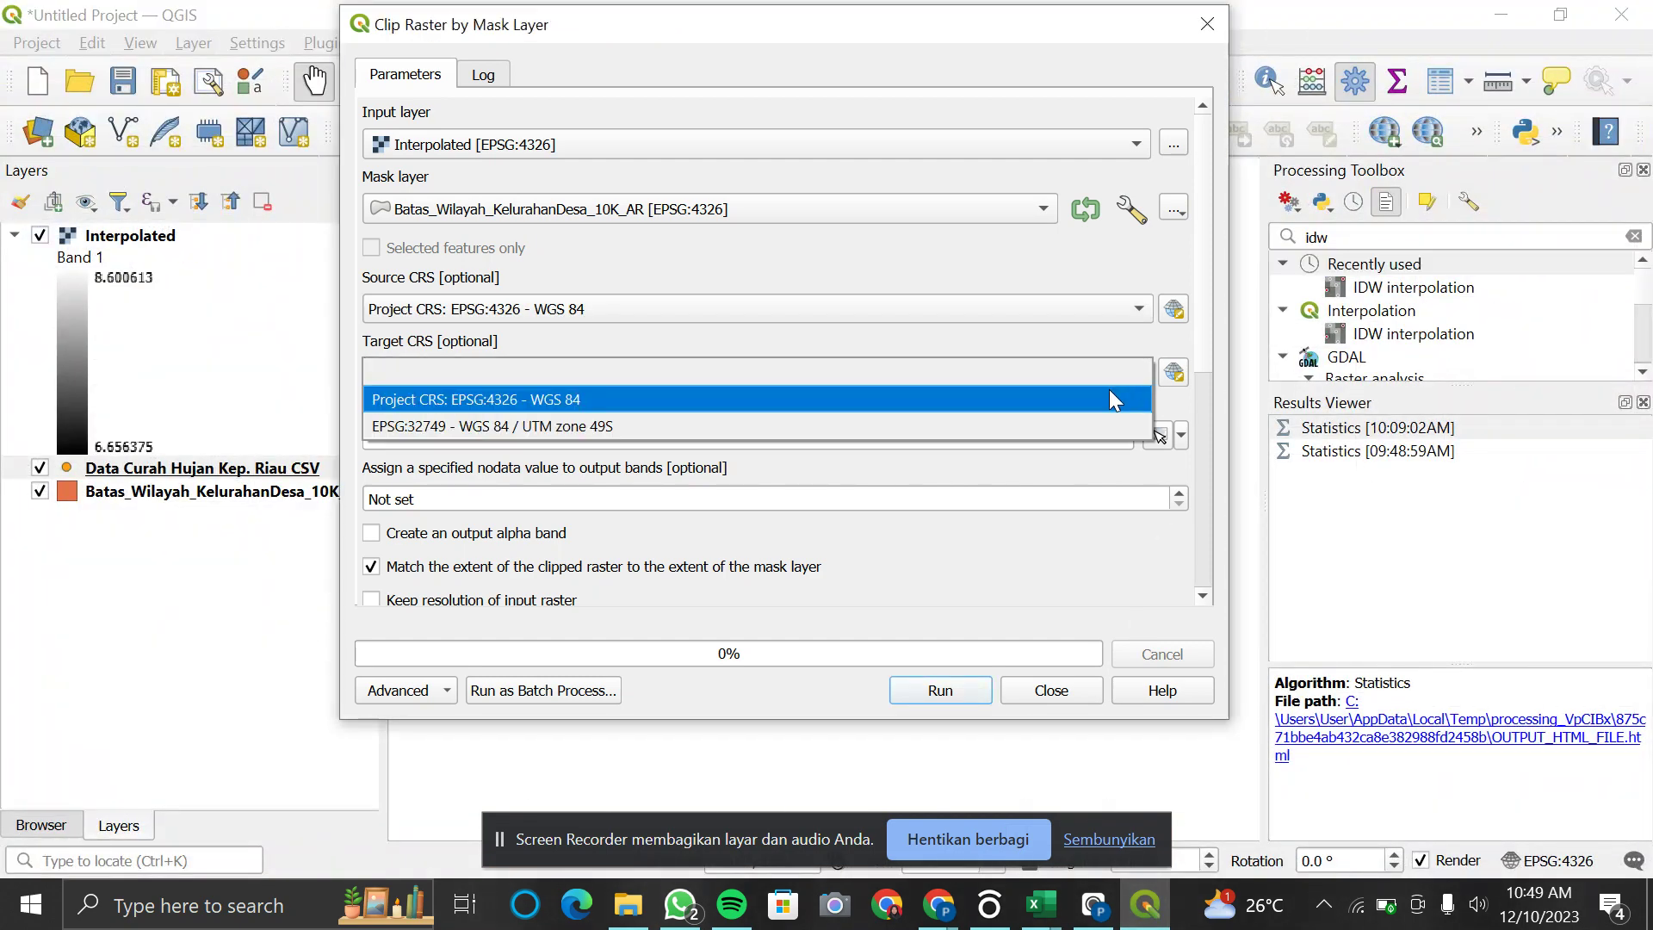
left_click(1109, 389)
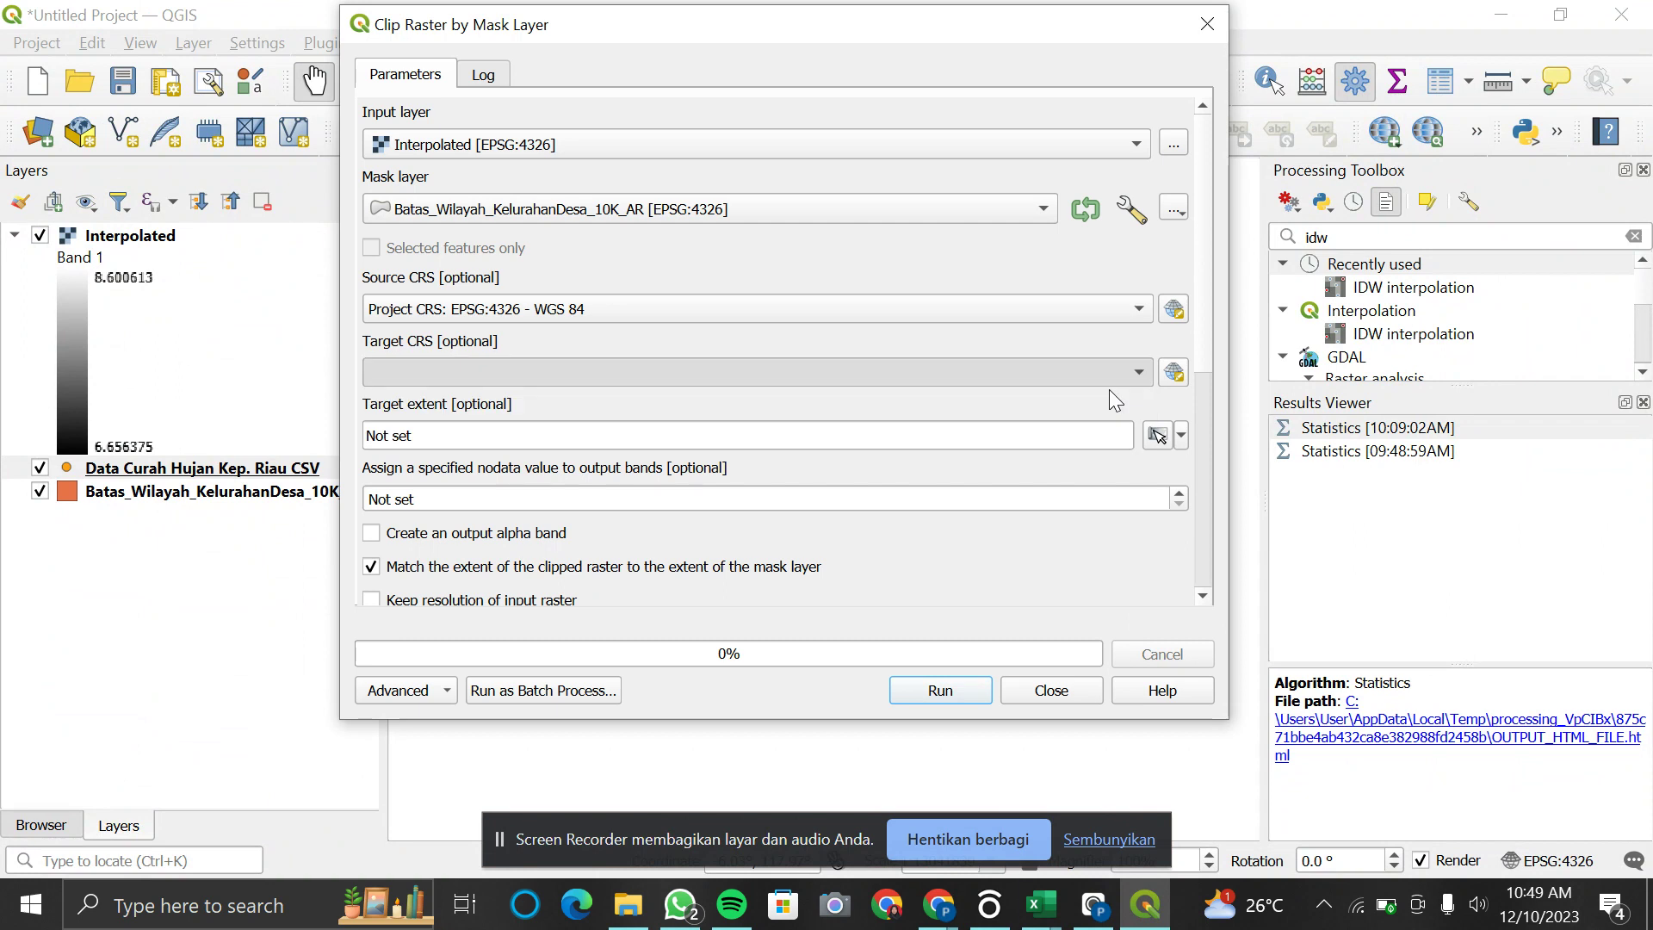
left_click(1145, 914)
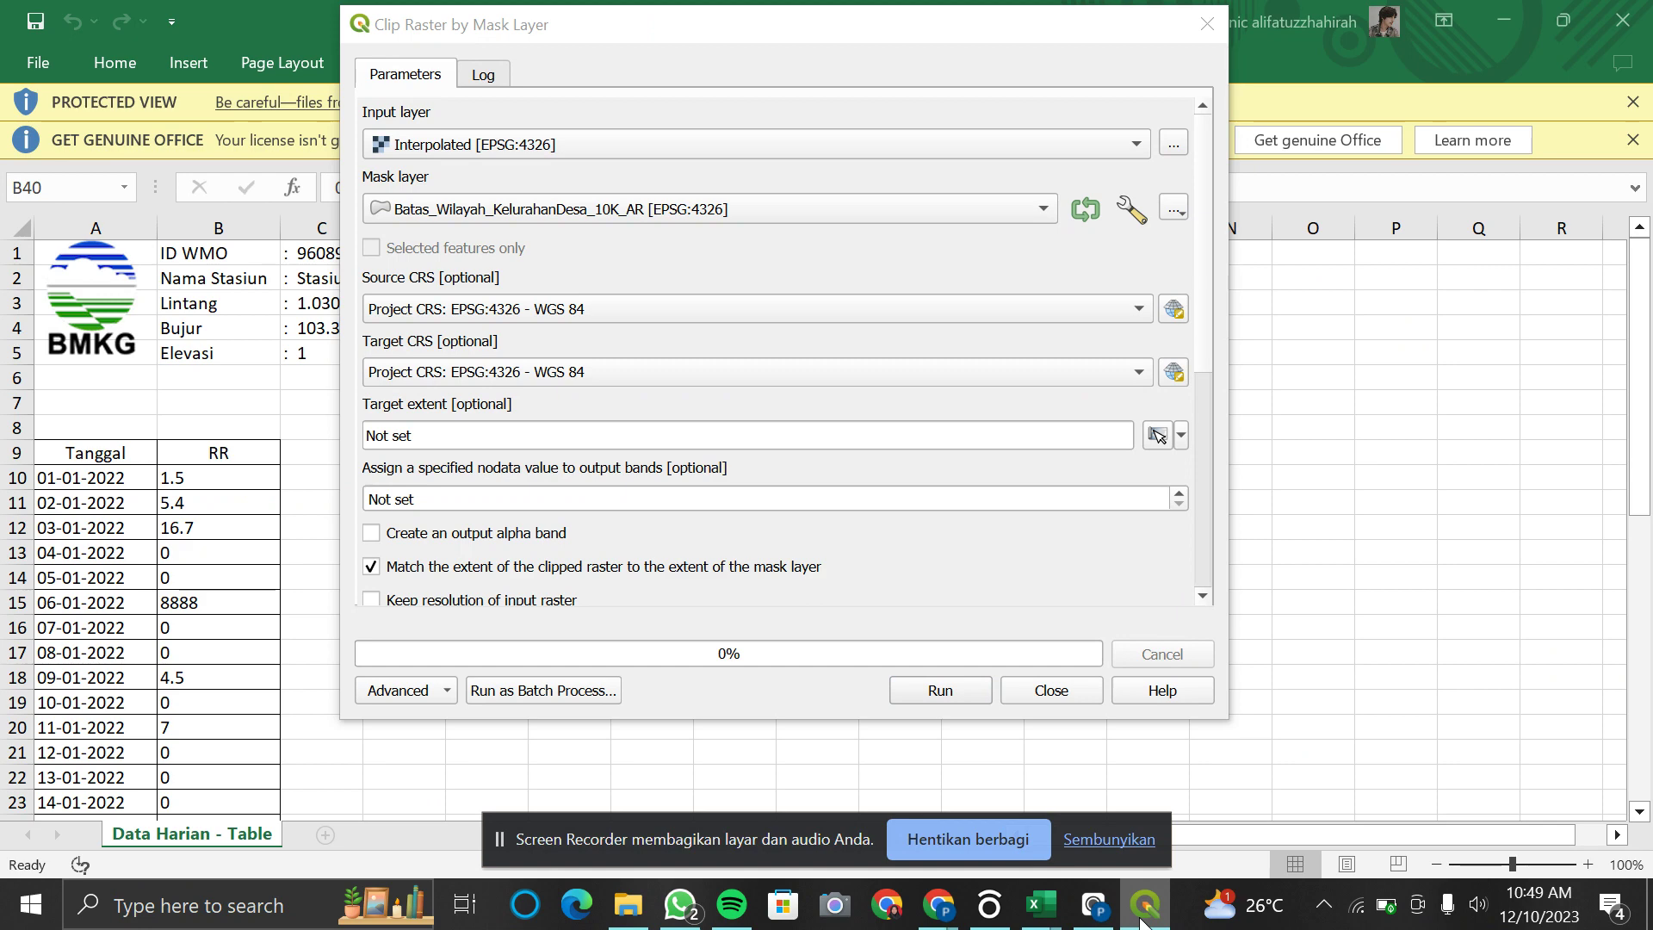
left_click(1143, 912)
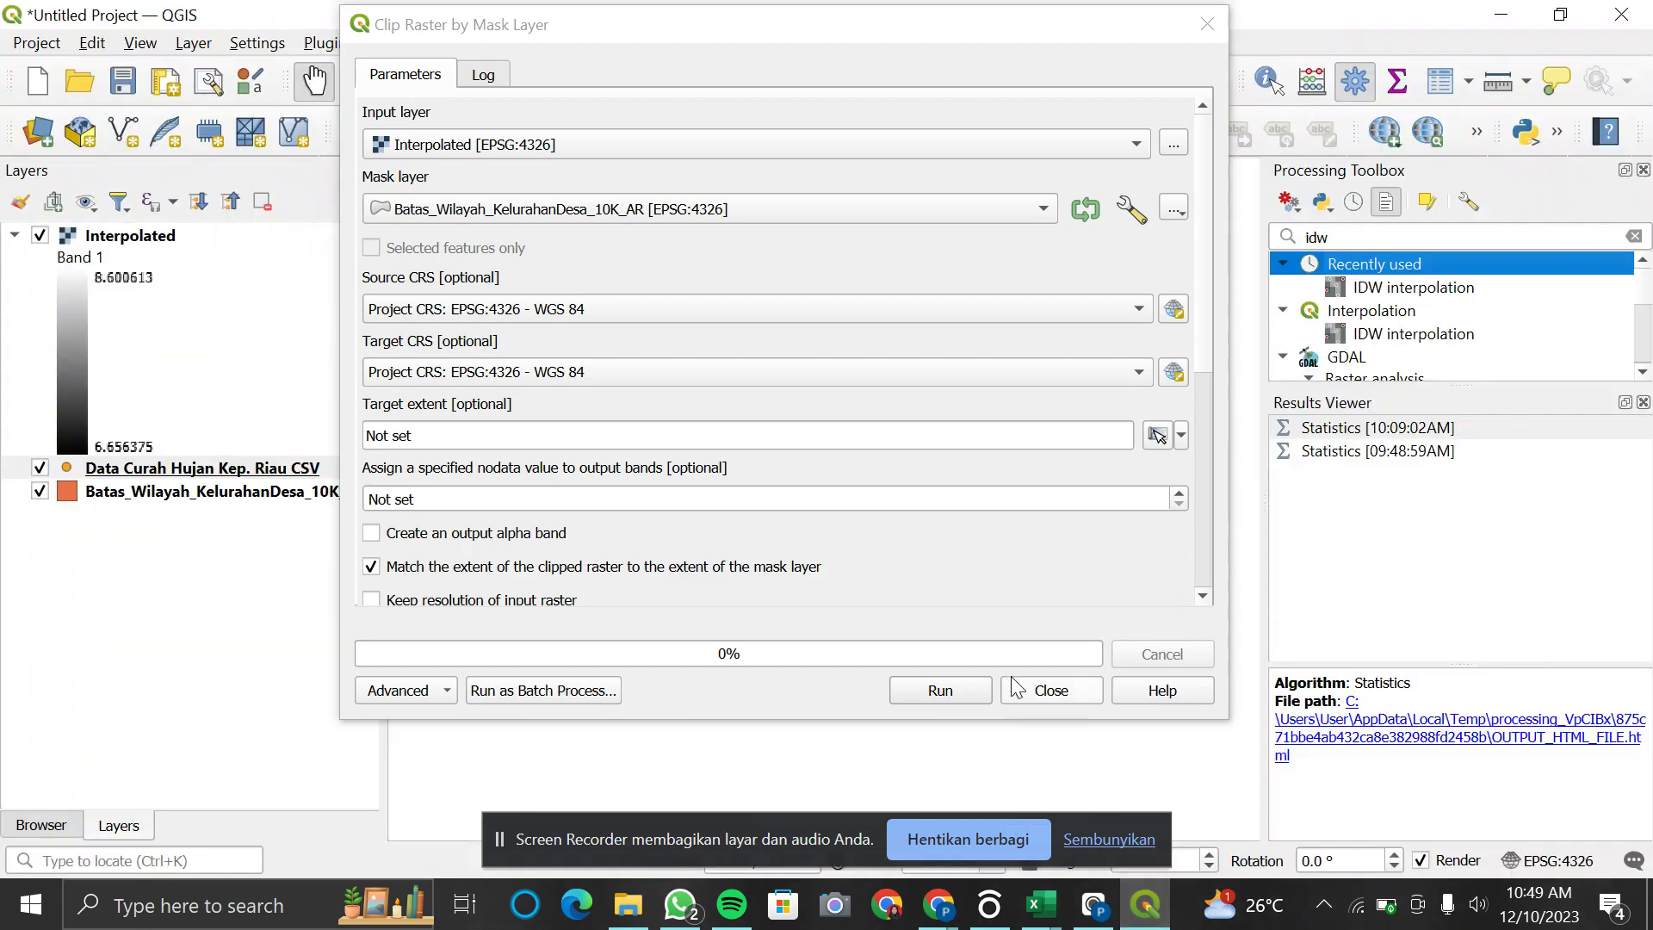
left_click(959, 693)
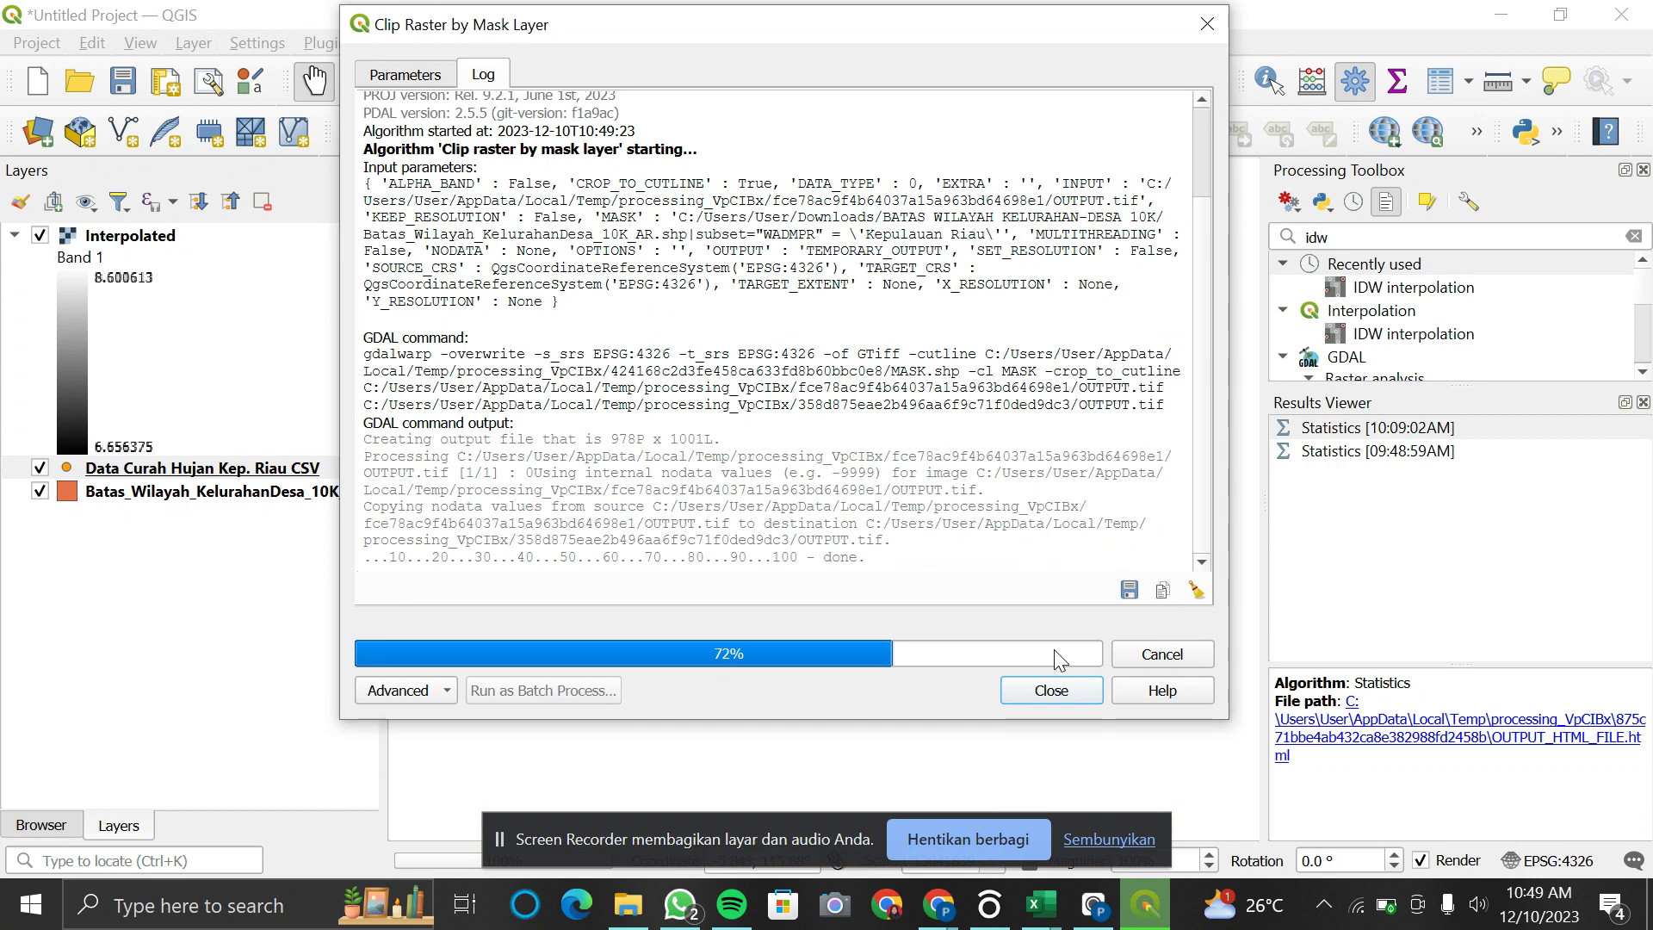
left_click(1067, 691)
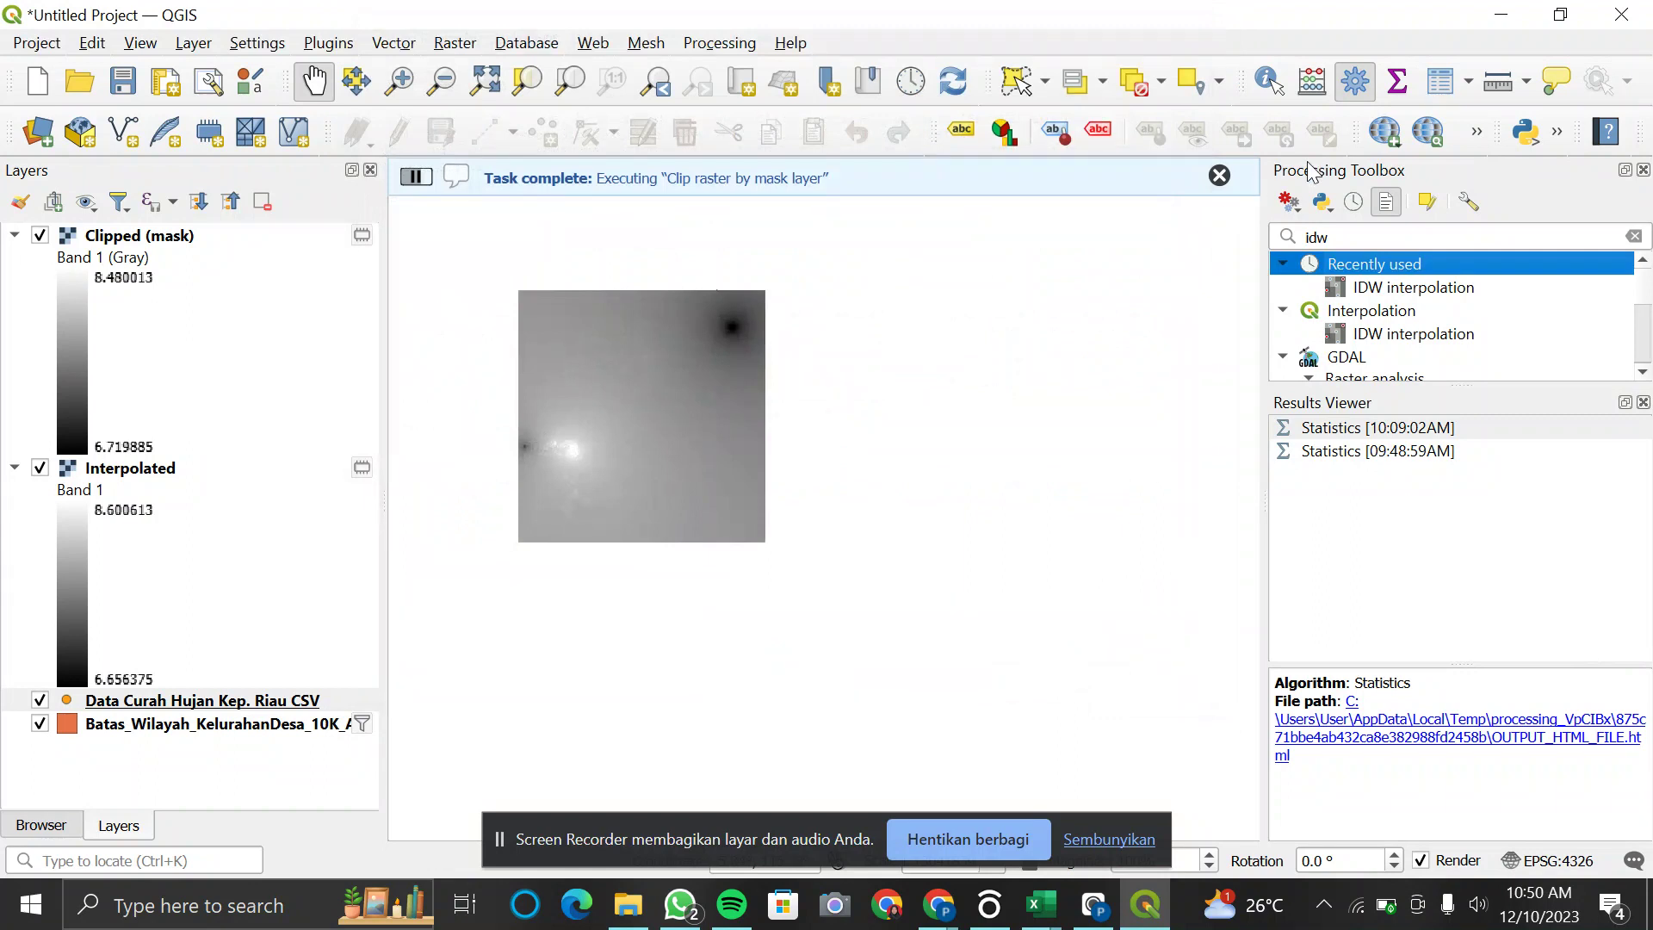
Step: Search the processing toolbox for fix and open the Fix geometries tool
left_click(1349, 240)
key("BackSpace")
key("BackSpace")
key("BackSpace")
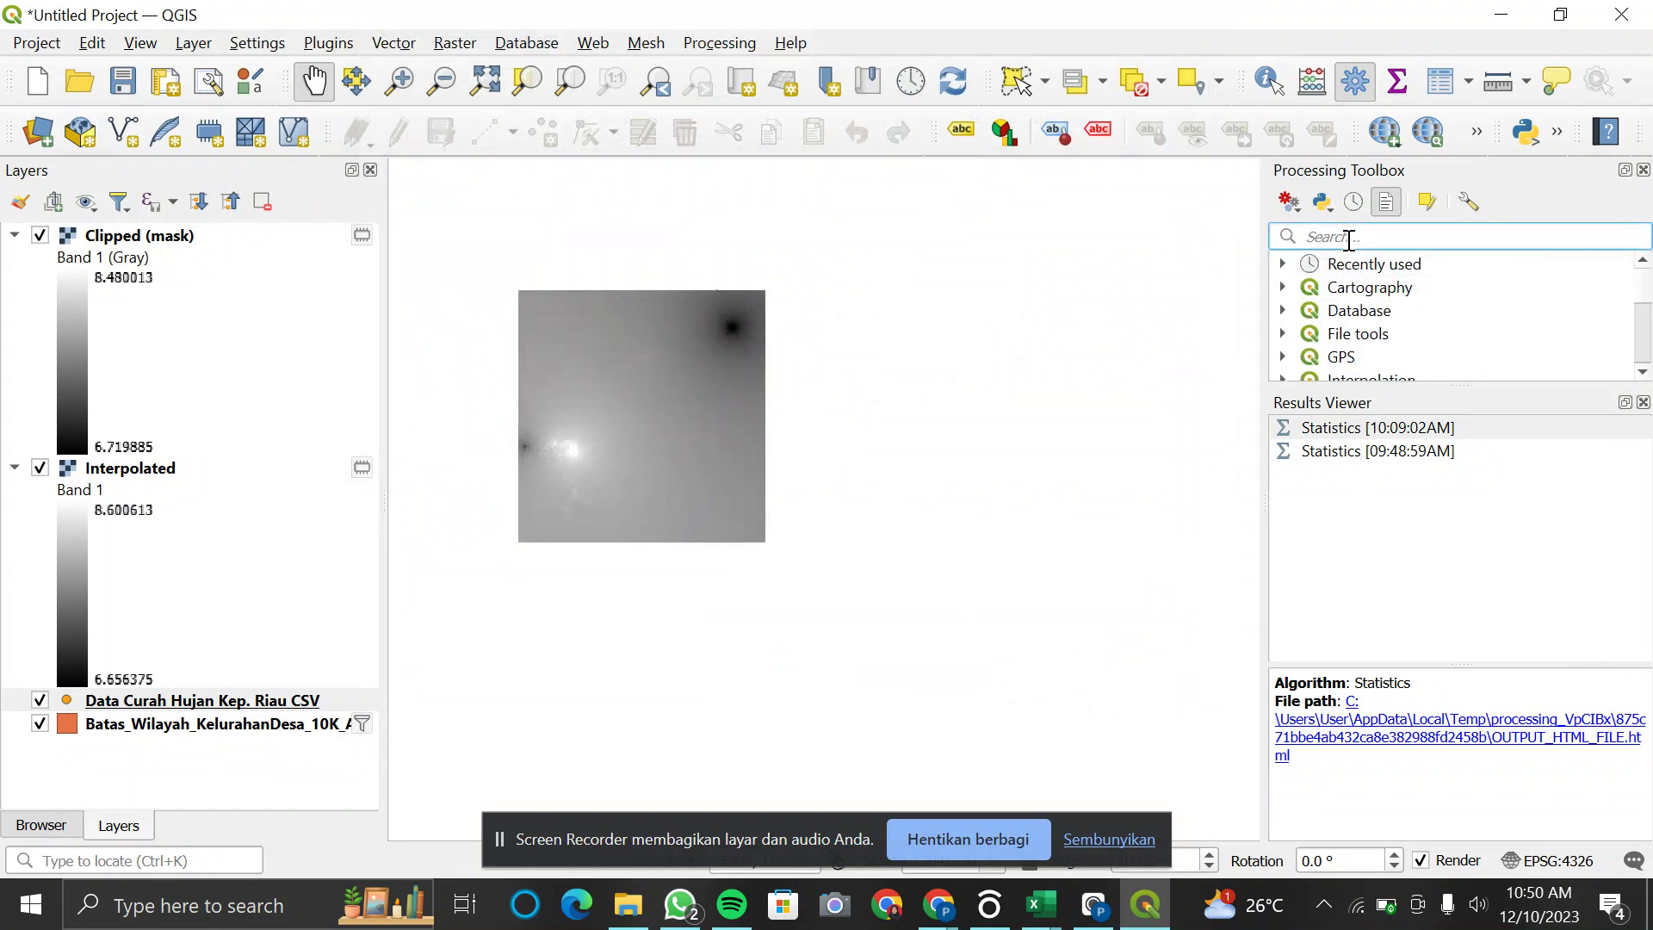
type("fix")
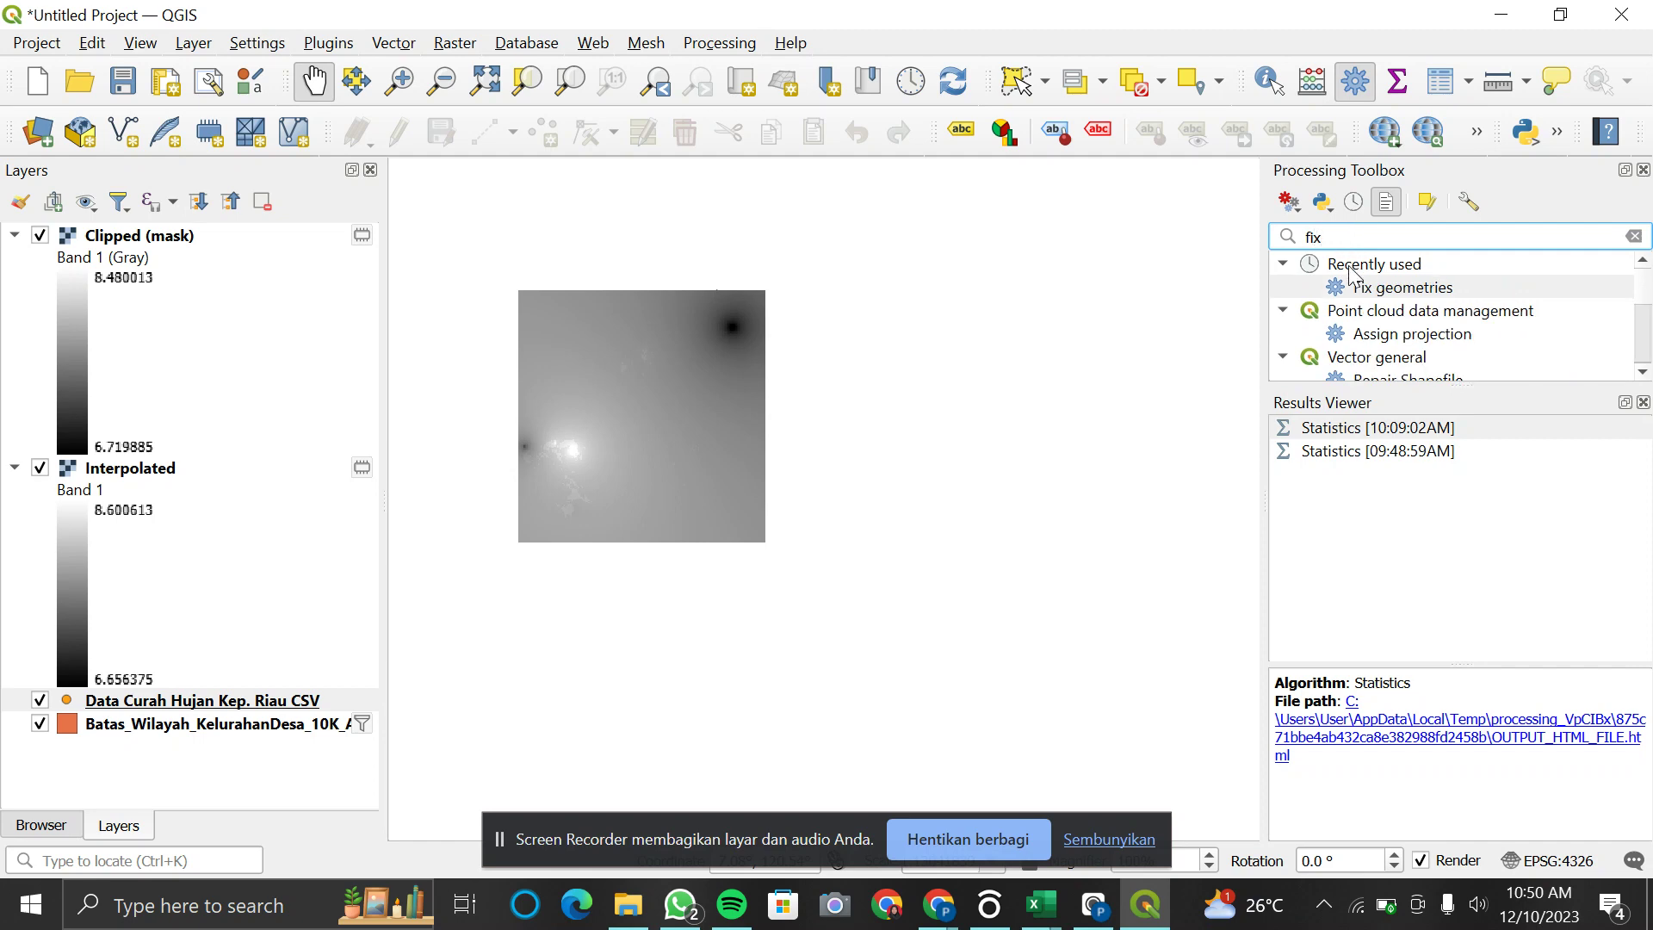
double_click(1358, 288)
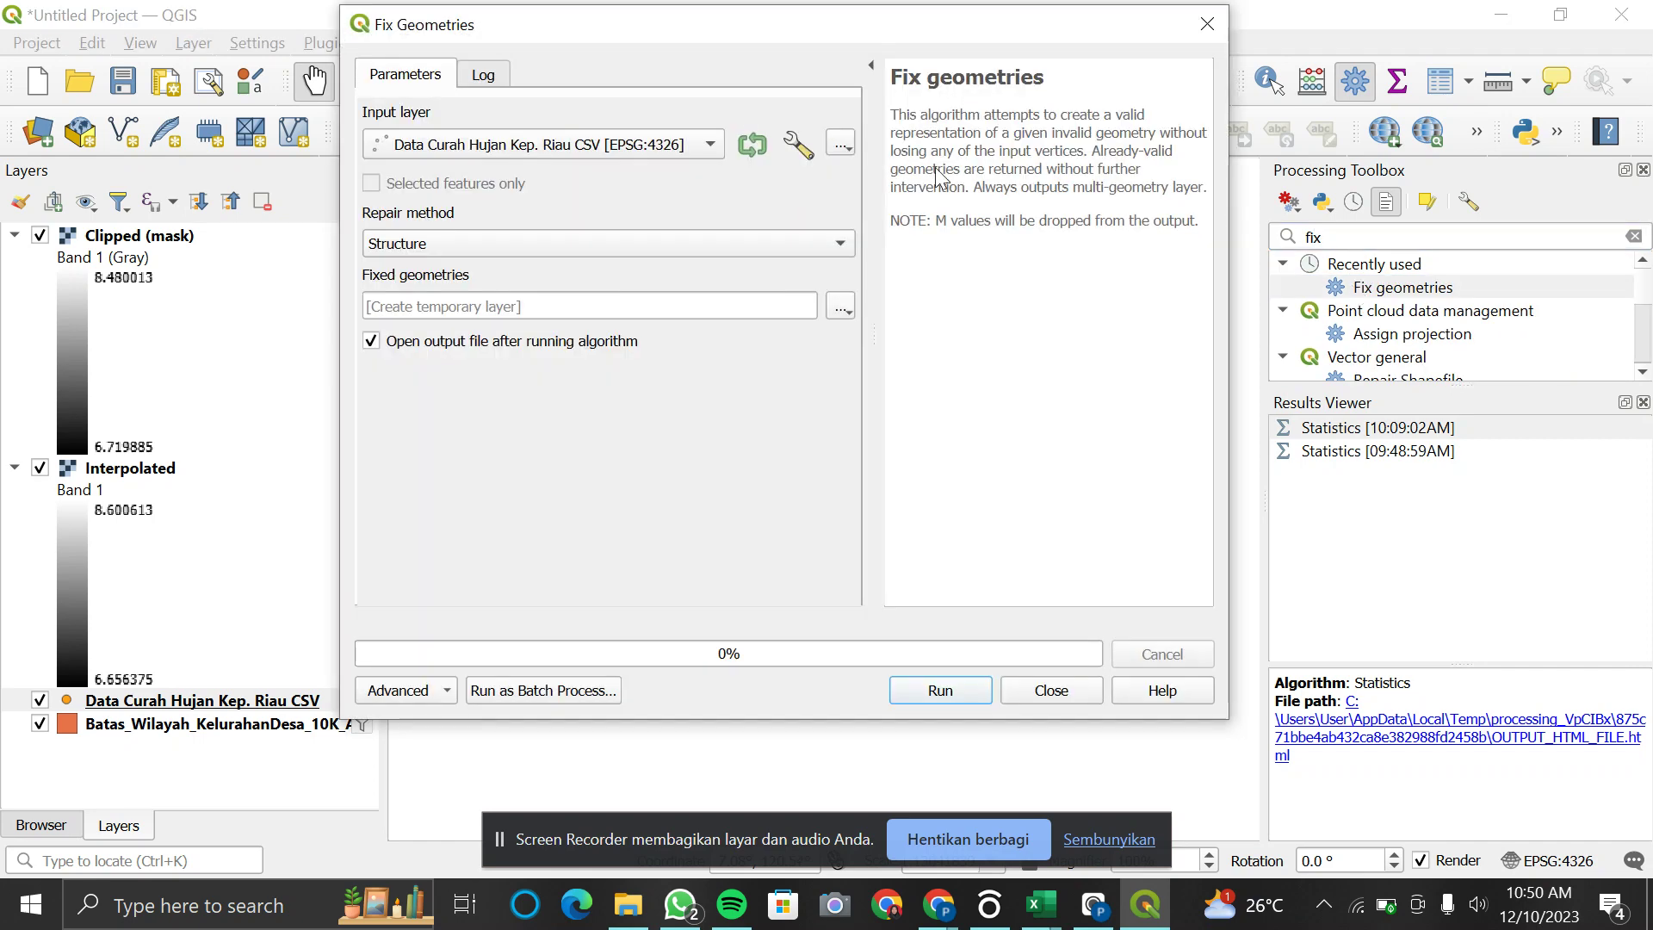
Step: Run Fix geometries on the Batas_Wilayah_KelurahanDesa_10K_AR layer with a temporary output layer, closing the dialog when done
left_click(718, 153)
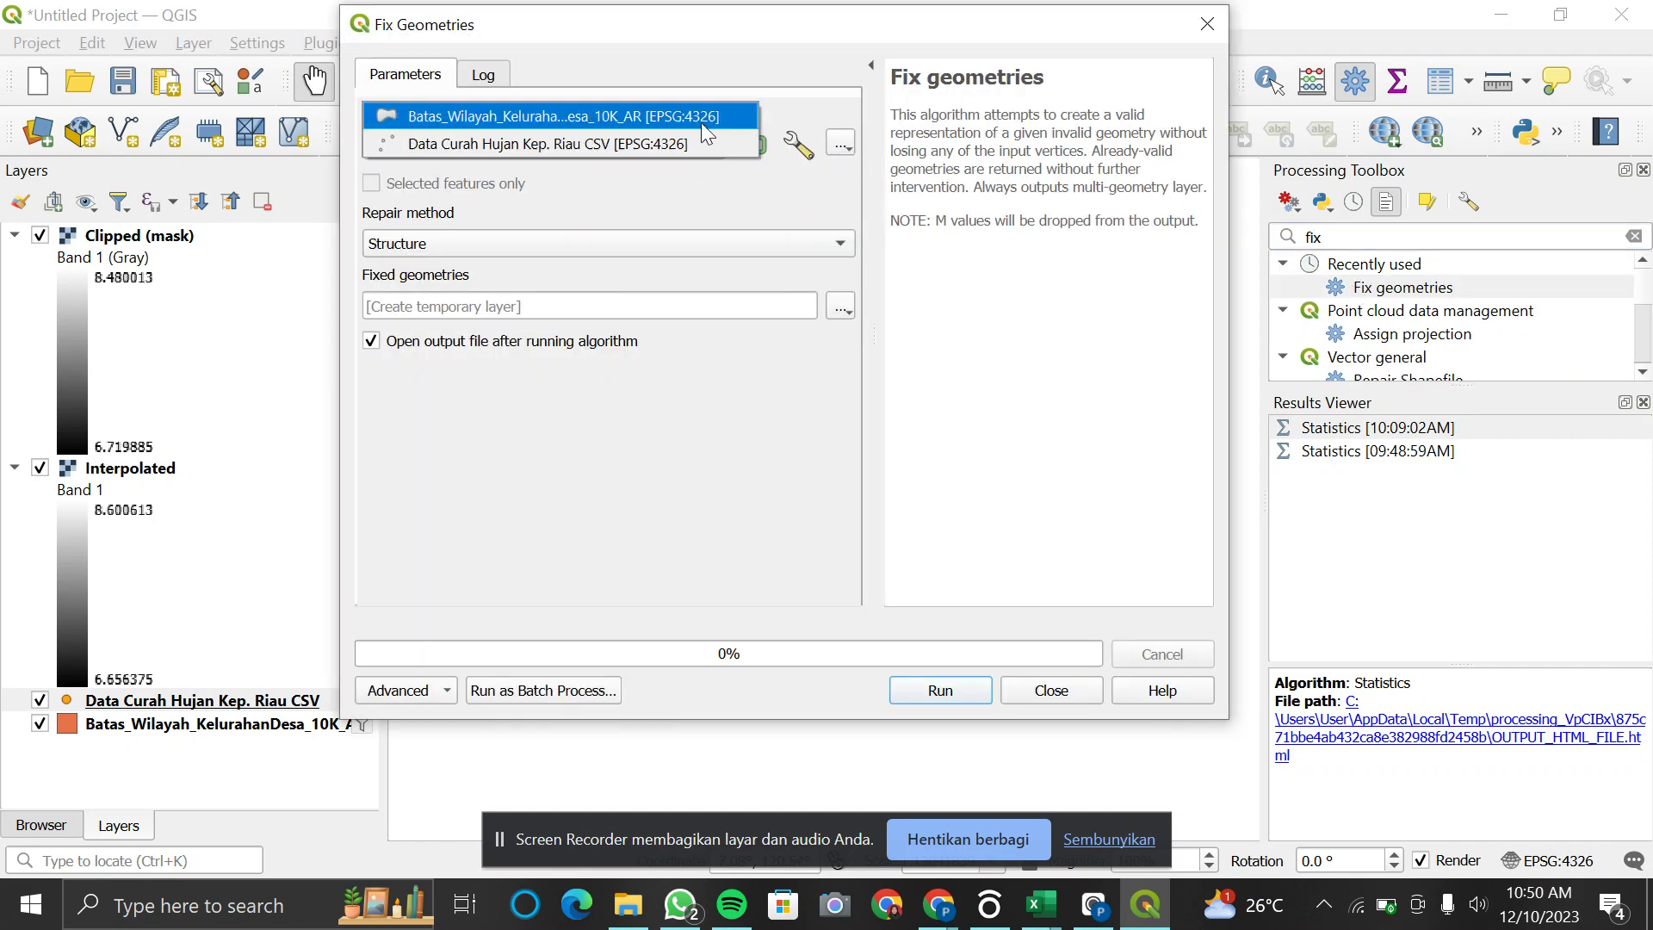
left_click(701, 117)
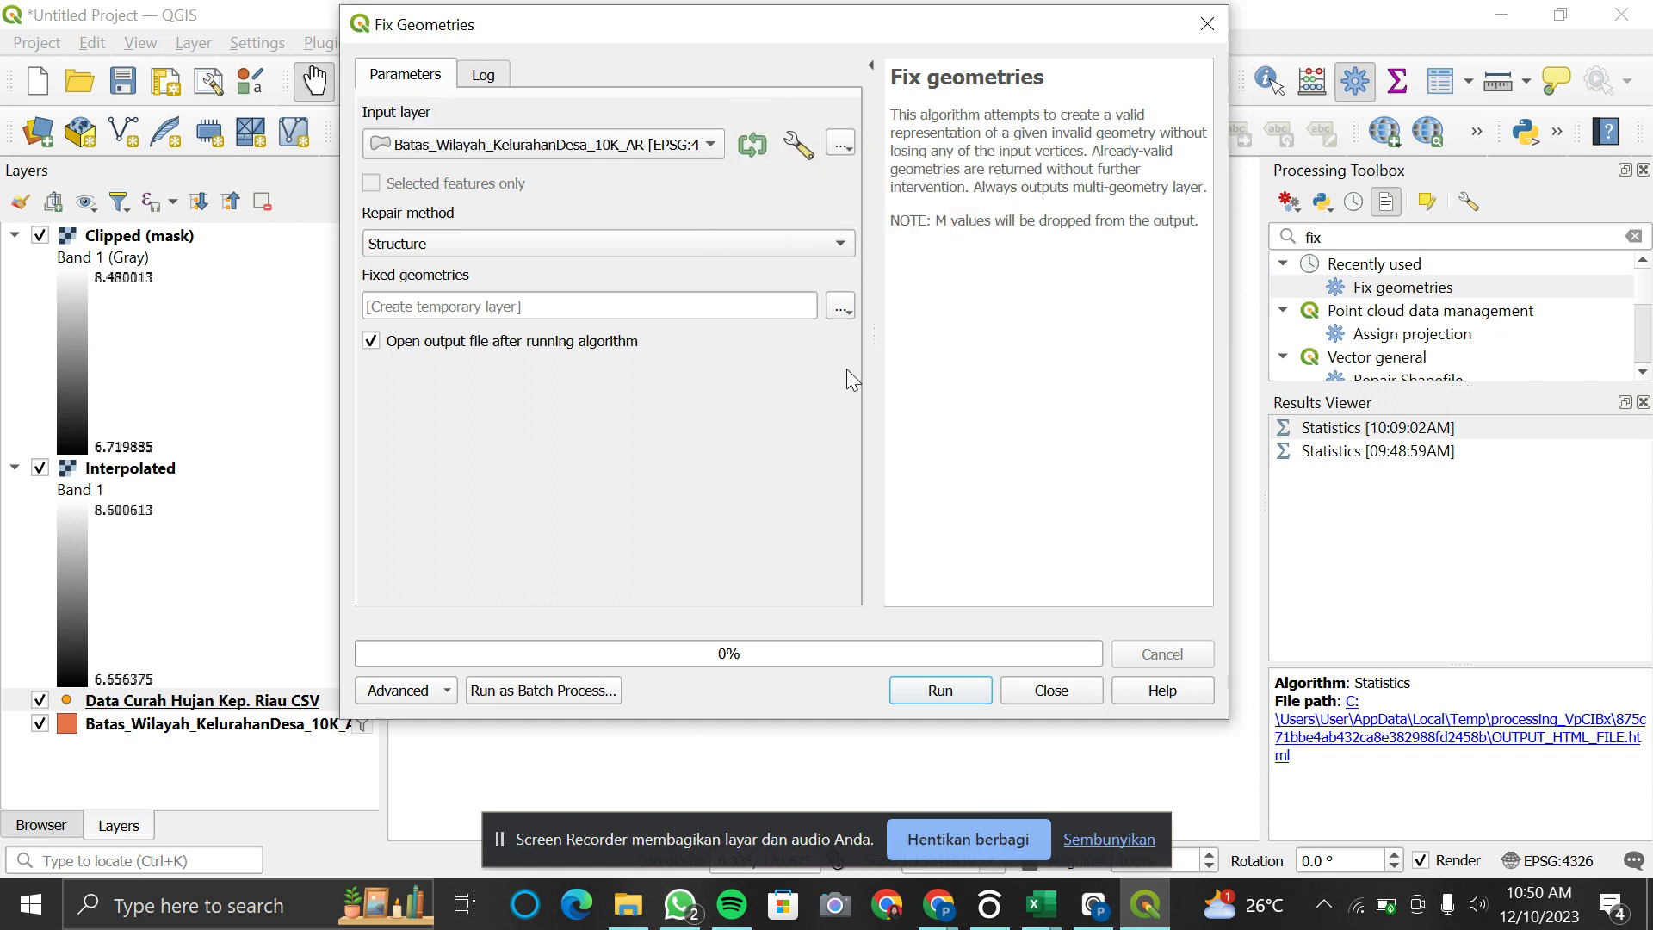
left_click(943, 701)
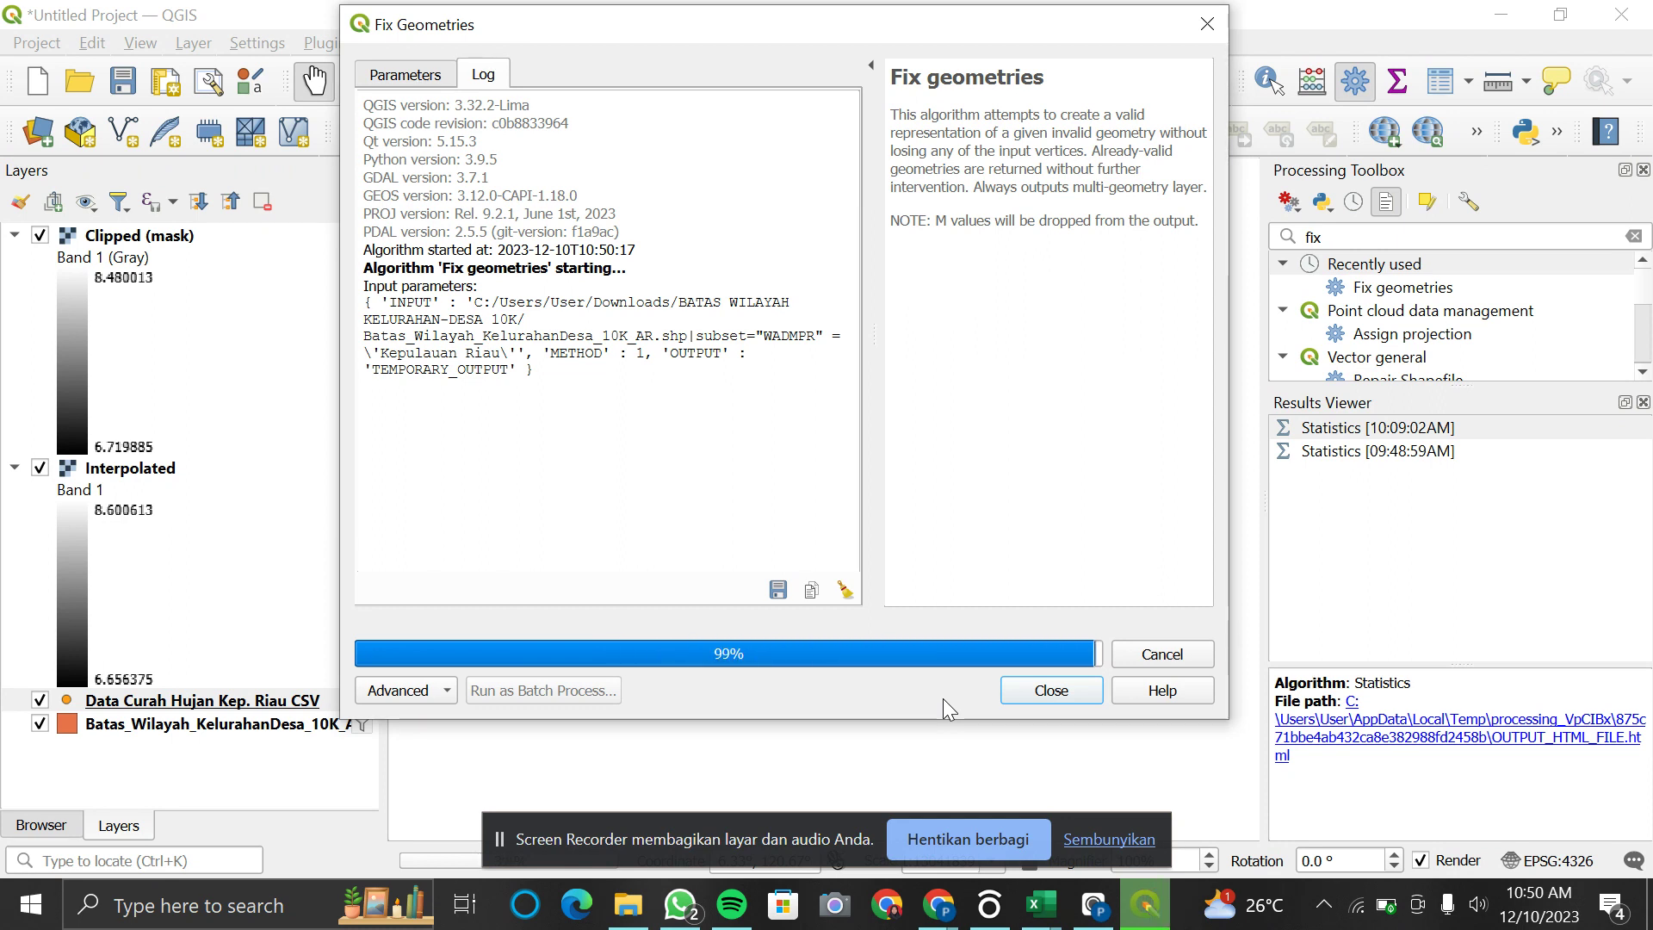
left_click(1041, 699)
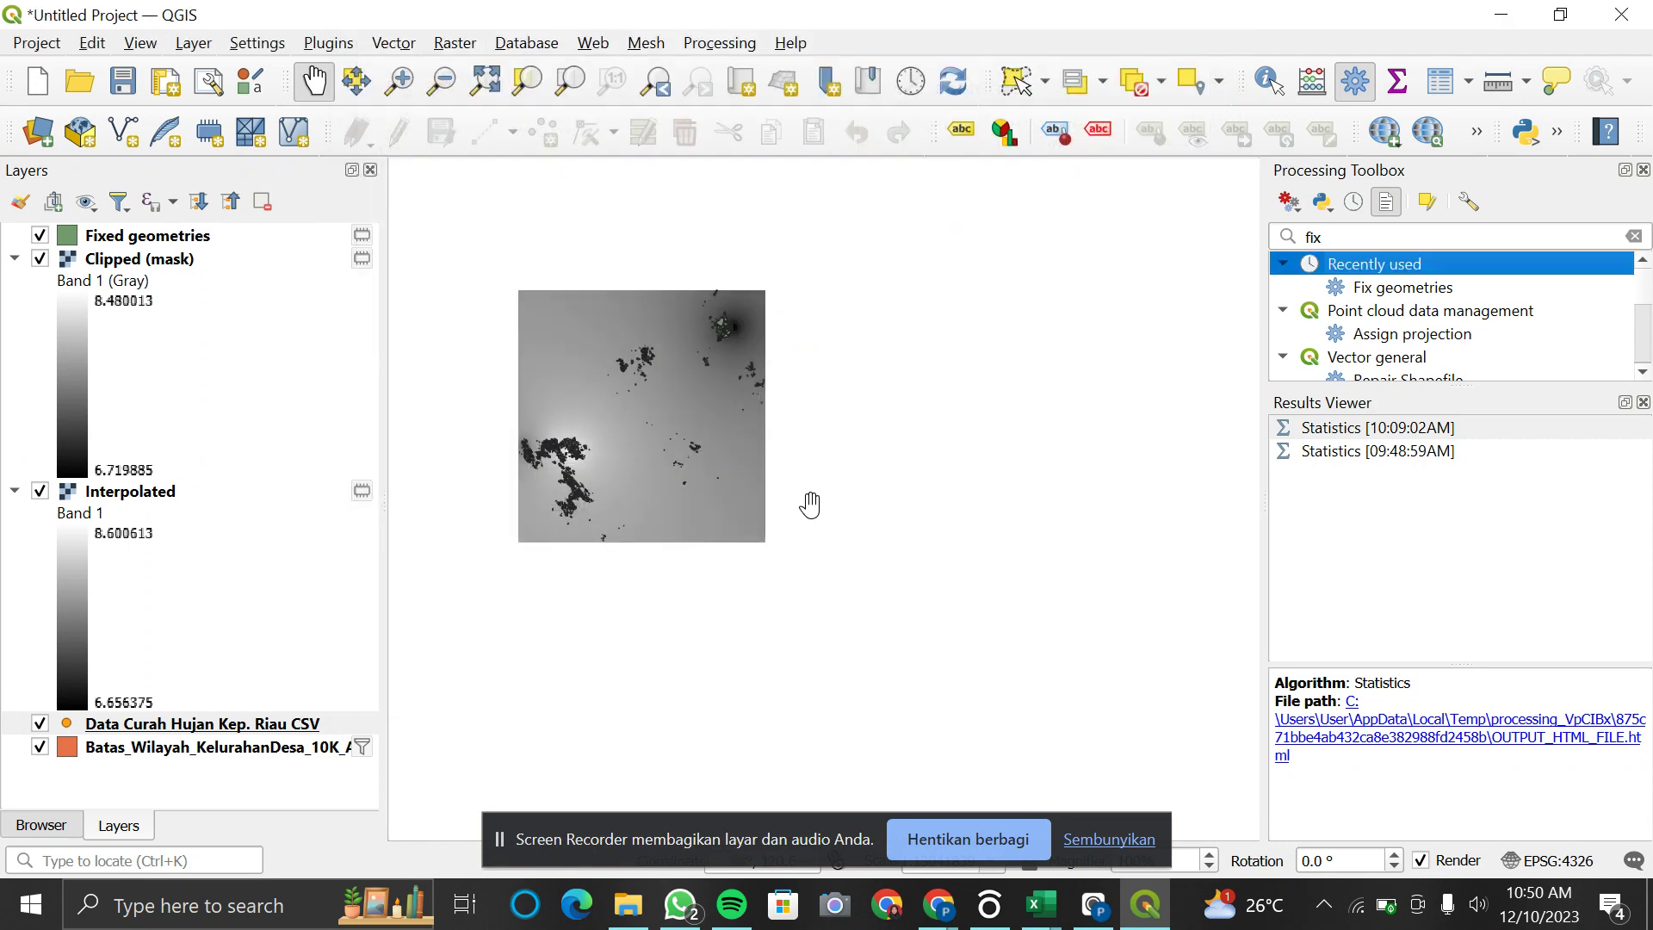
Step: Open Clip Raster by Mask Layer again with Interpolated as the input layer and Fixed geometries as the mask layer
left_click(453, 48)
mouse_move(599, 225)
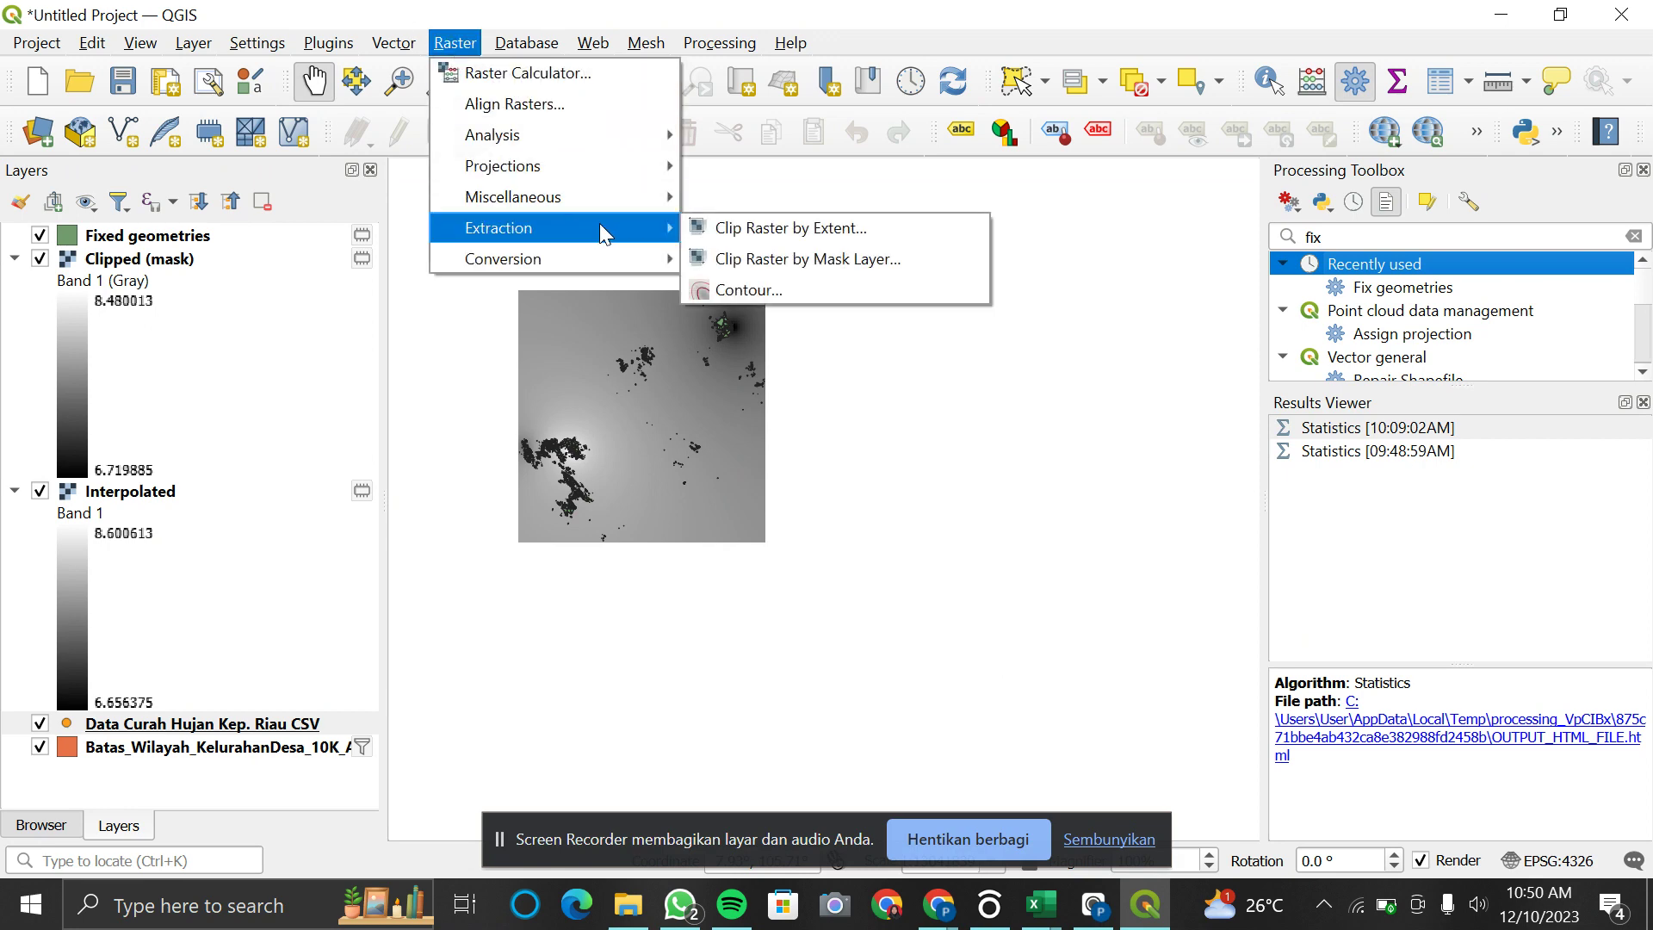
left_click(726, 258)
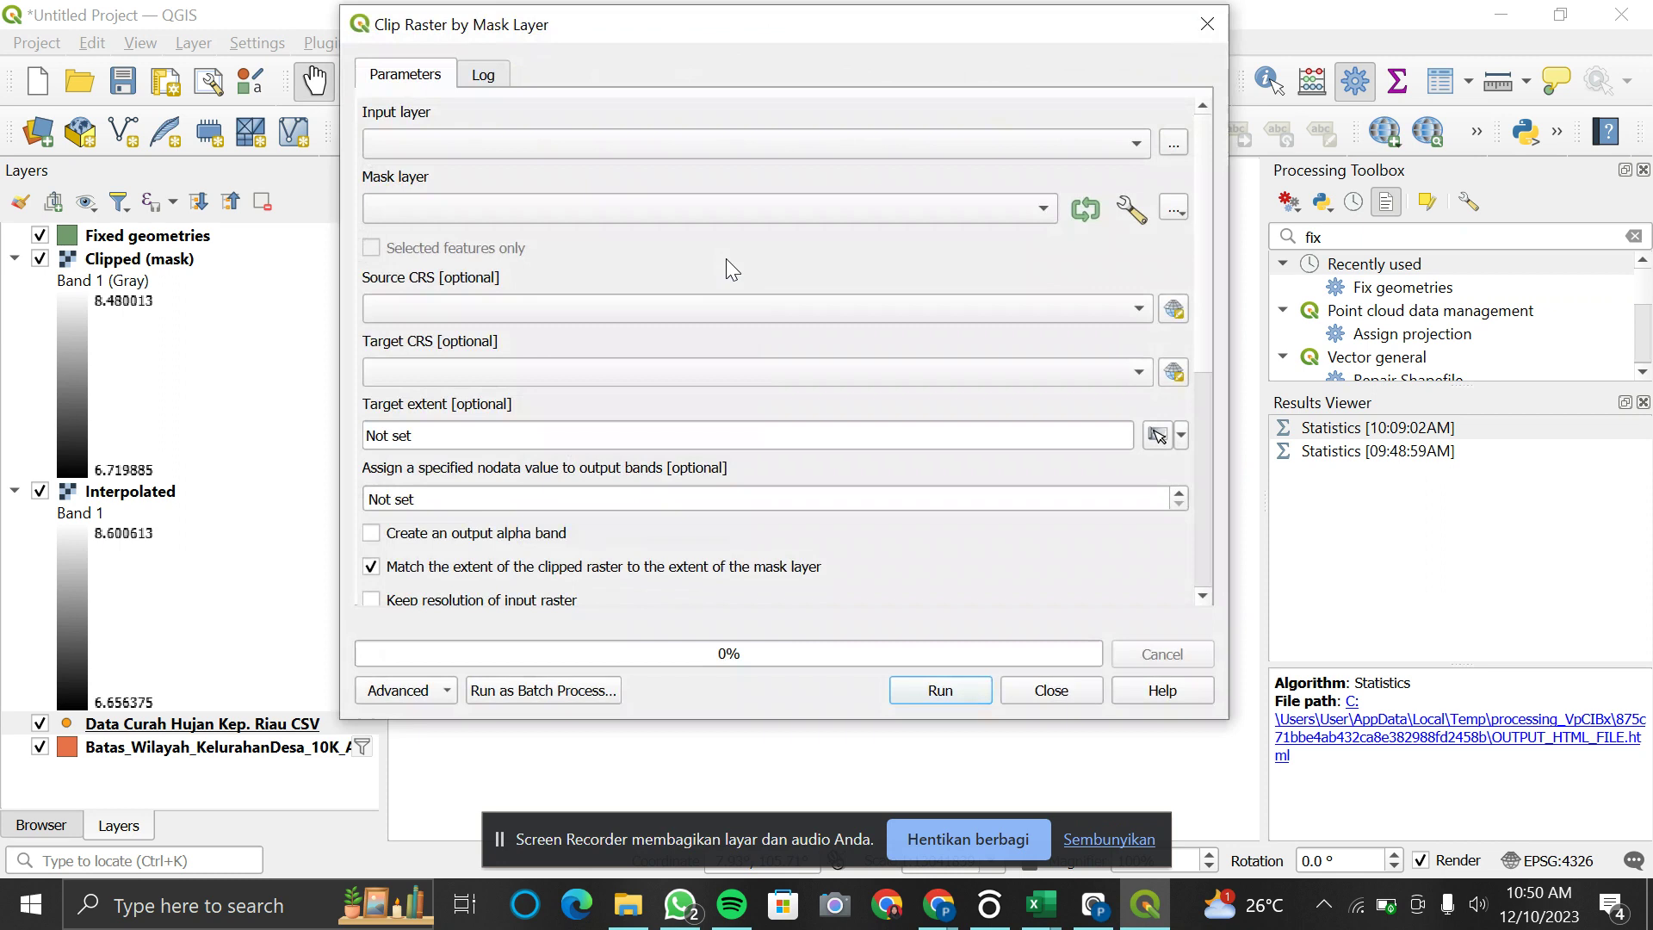
left_click(1069, 142)
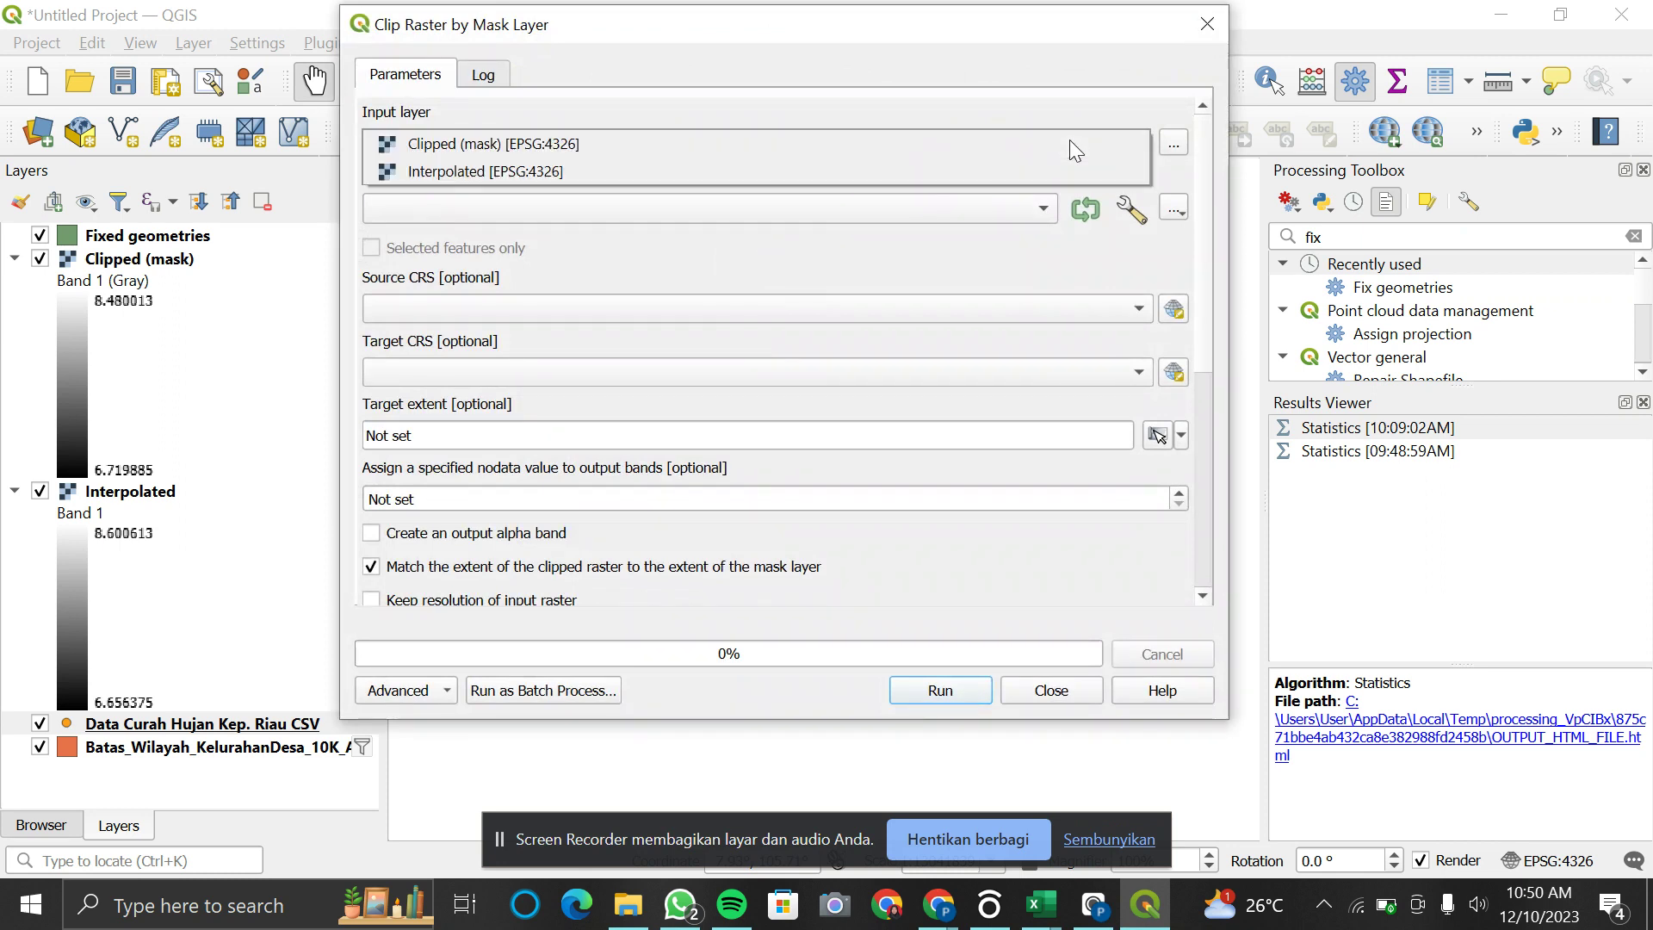
left_click(978, 169)
left_click(1016, 209)
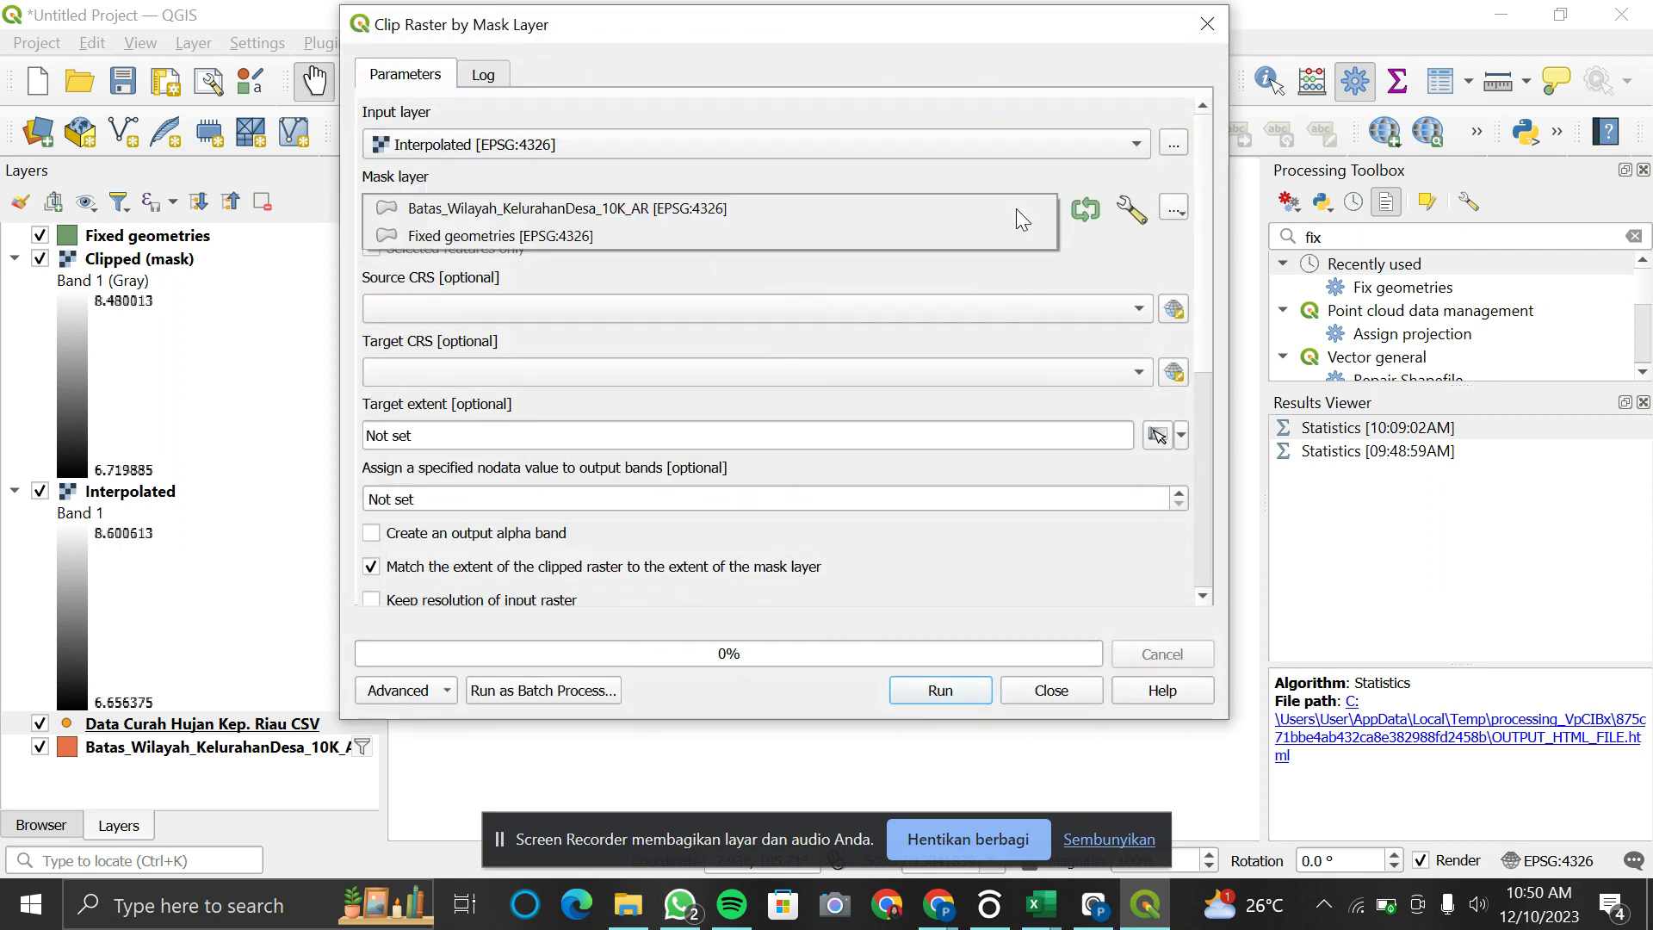
left_click(968, 238)
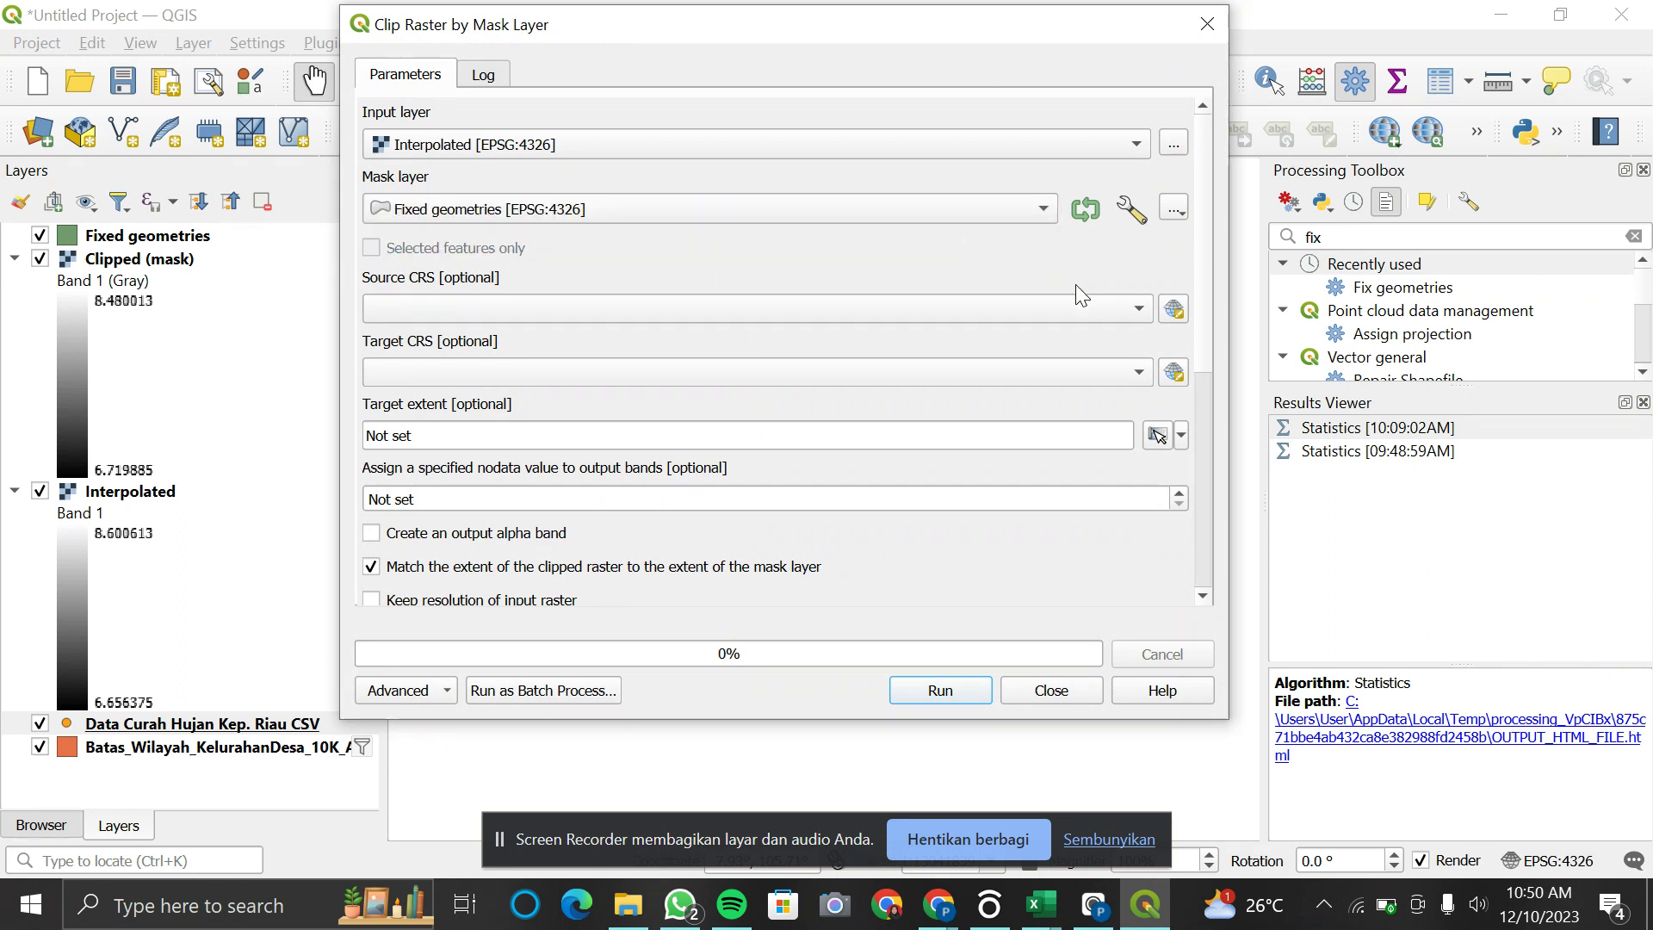
Step: Set both source and target CRS to the project CRS EPSG:4326 - WGS 84 and run the clip with the fixed mask
left_click(1098, 303)
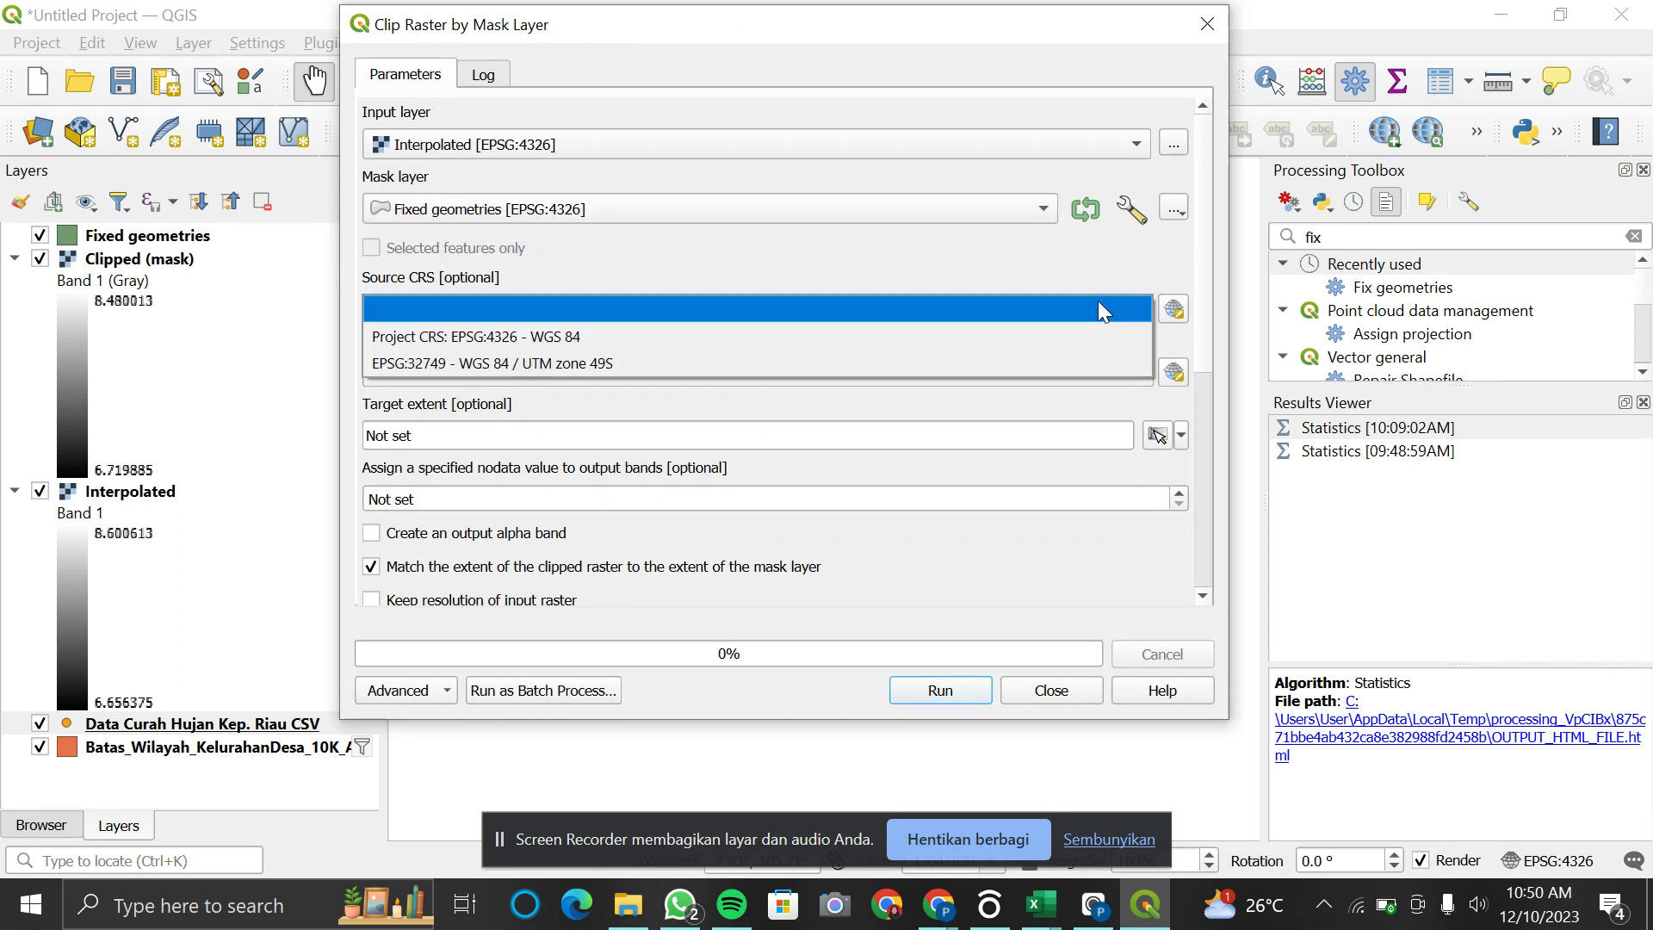
left_click(1019, 335)
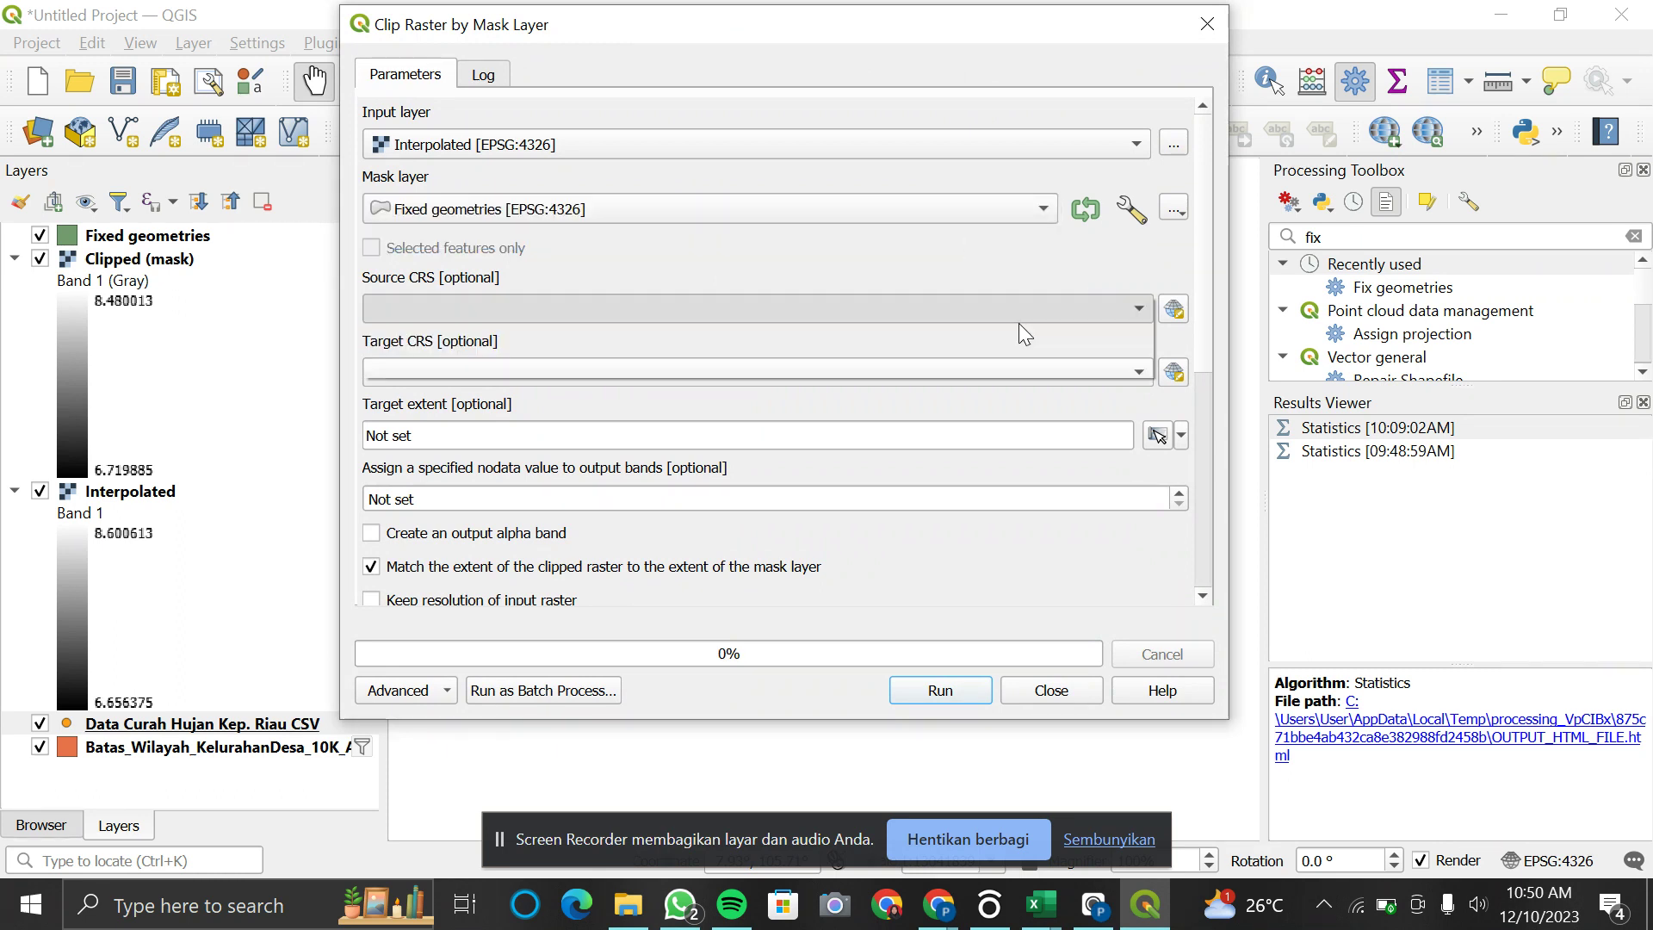
left_click(1065, 379)
left_click(1017, 400)
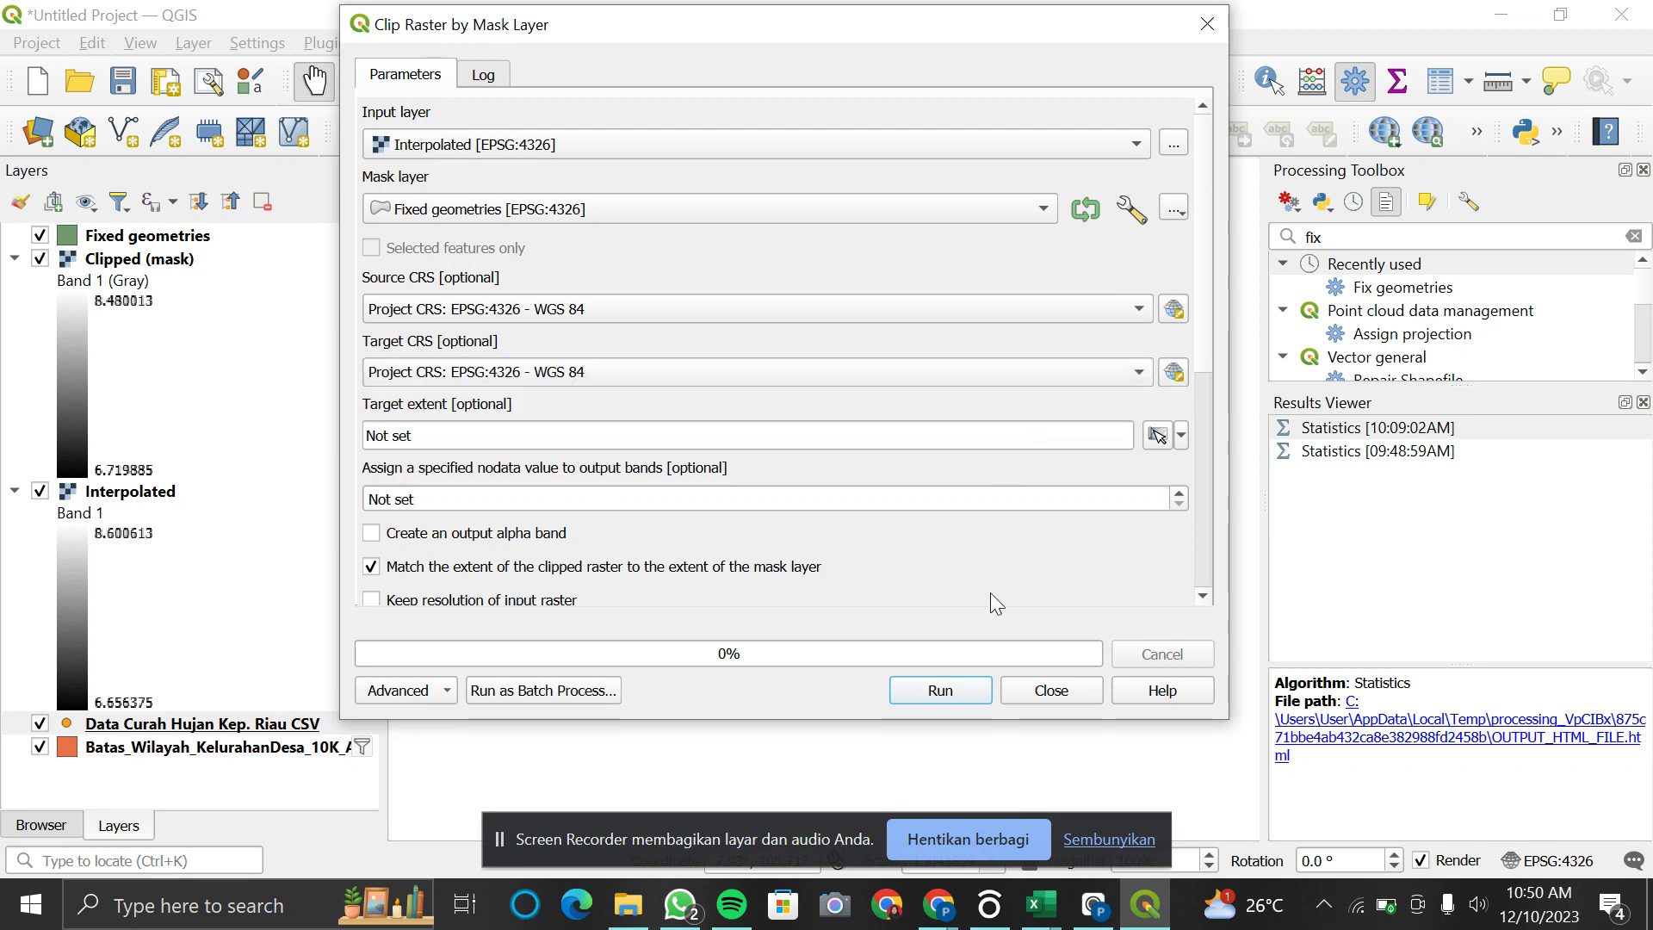
left_click(966, 701)
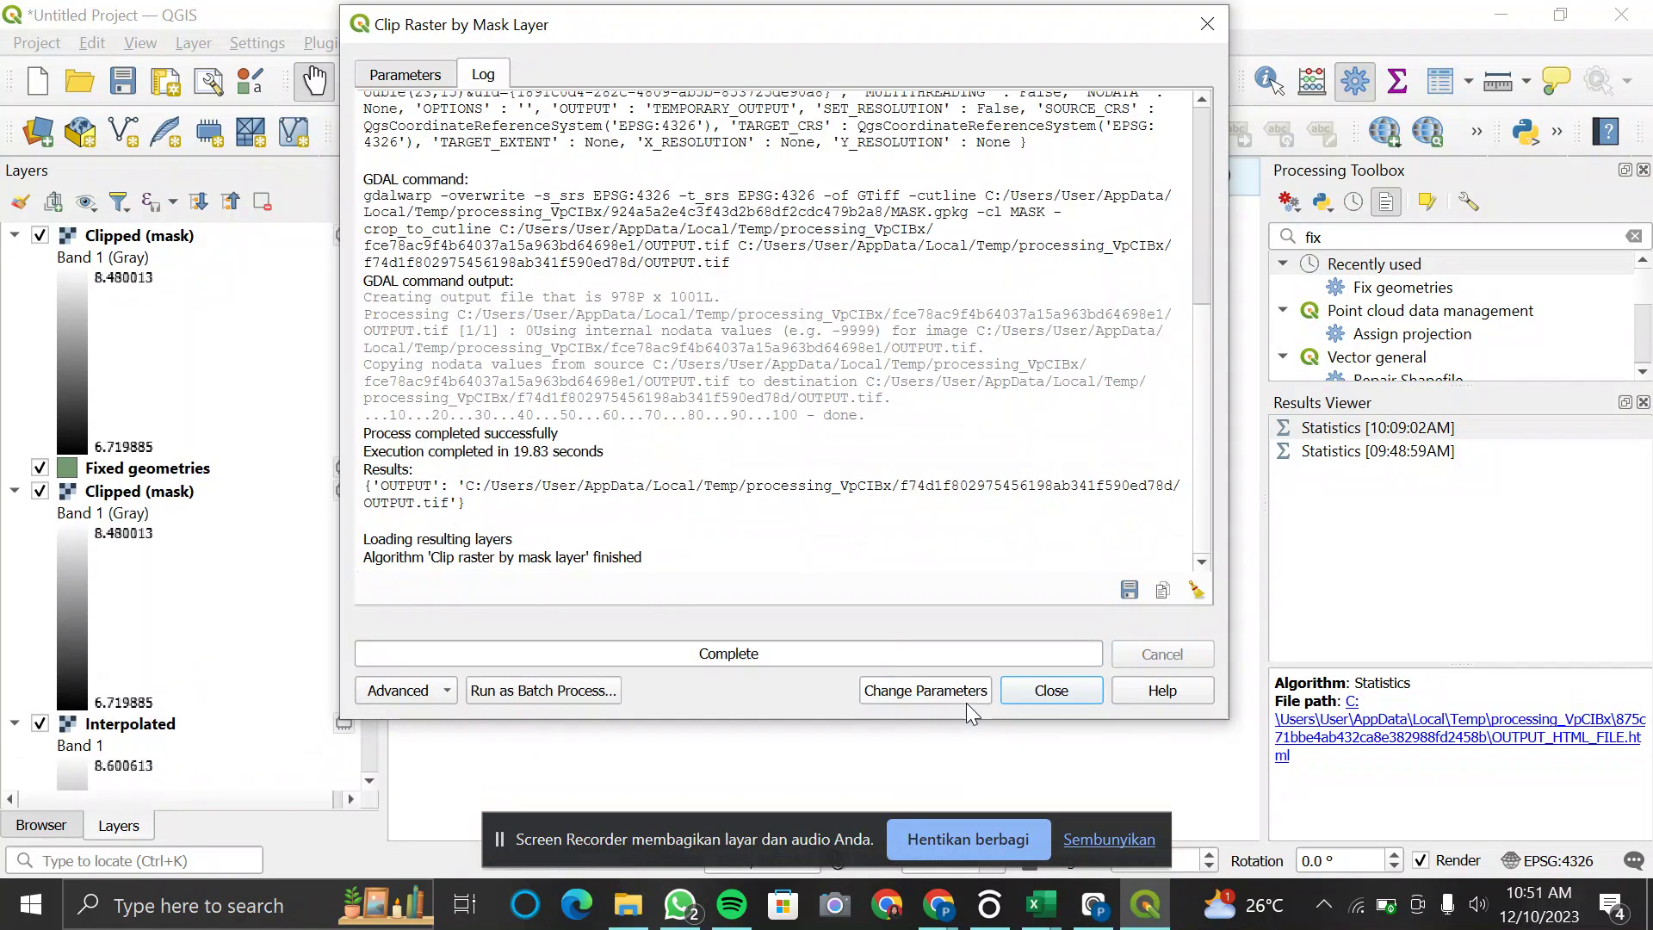
Step: Close the finished clip dialog and hide the Interpolated layer so the clipped raster can be inspected
left_click(1050, 691)
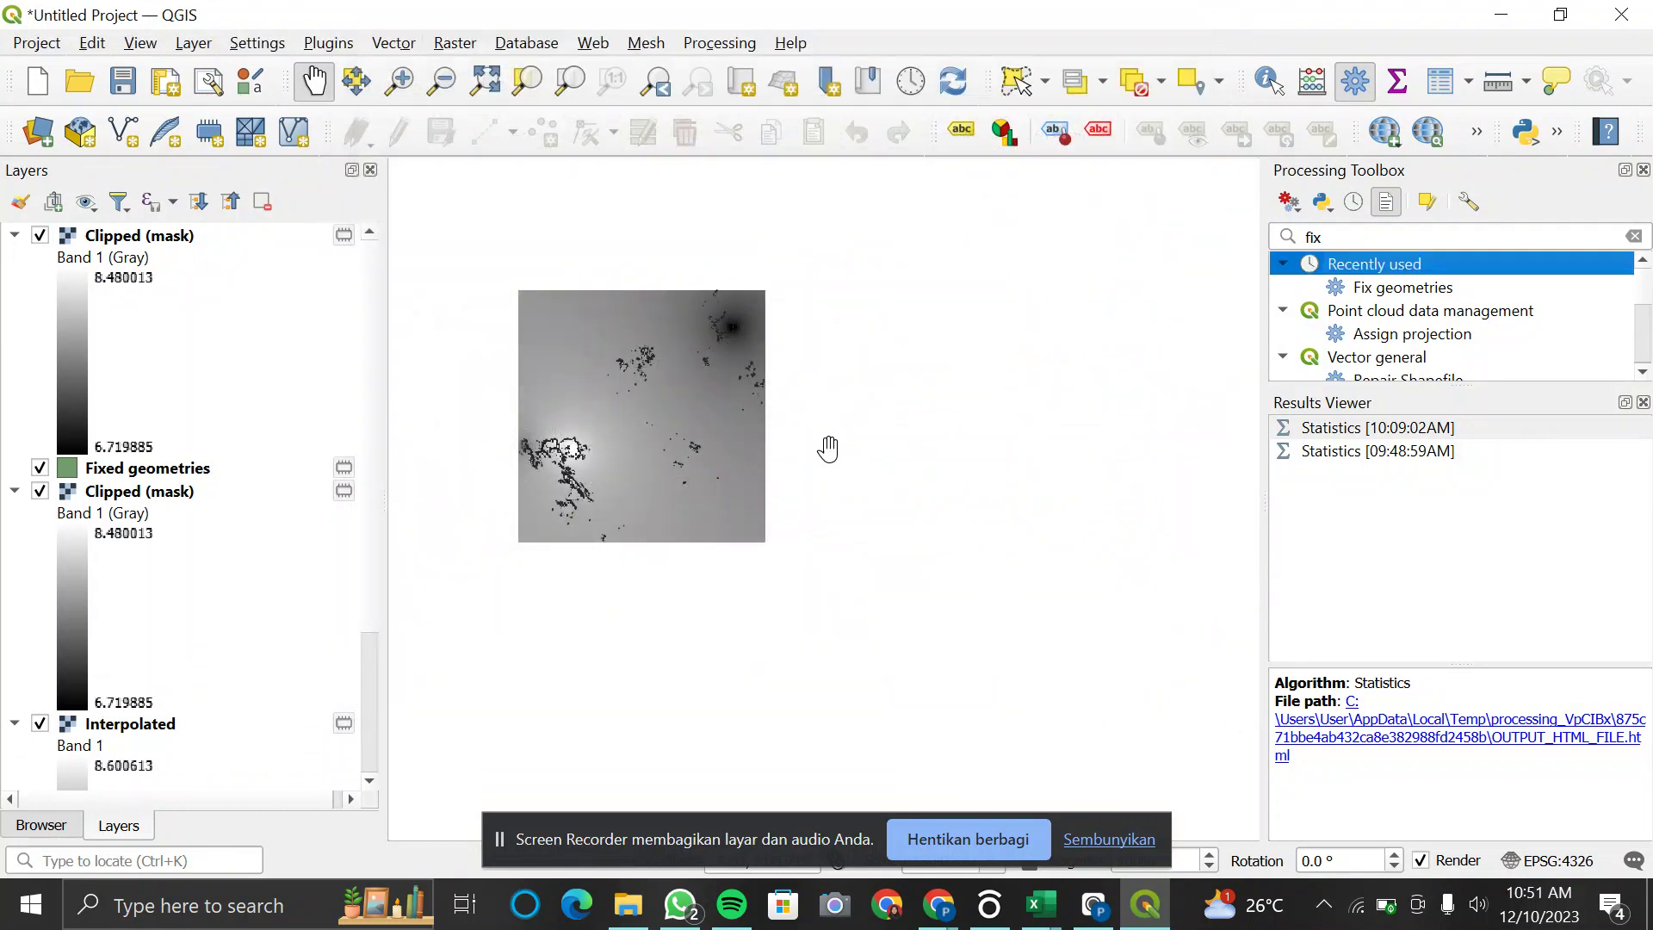
left_click(40, 723)
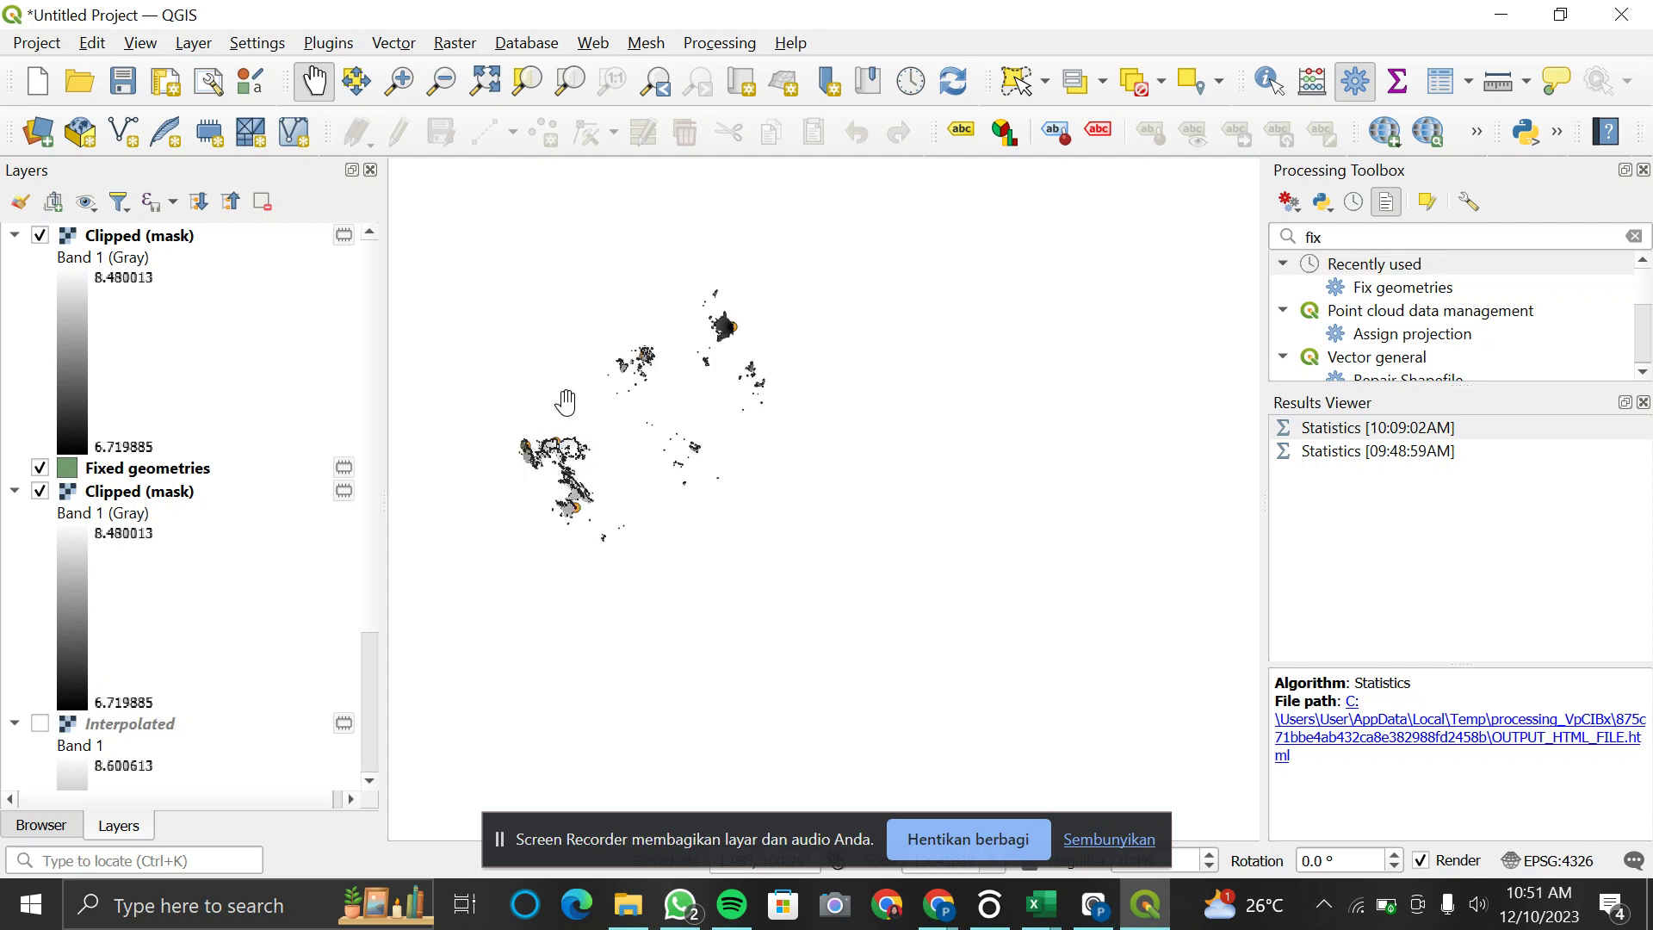
Step: Style the uppermost Clipped (mask) layer as Singleband pseudocolor with the blue color ramp and Quantile mode, and apply it
right_click(231, 241)
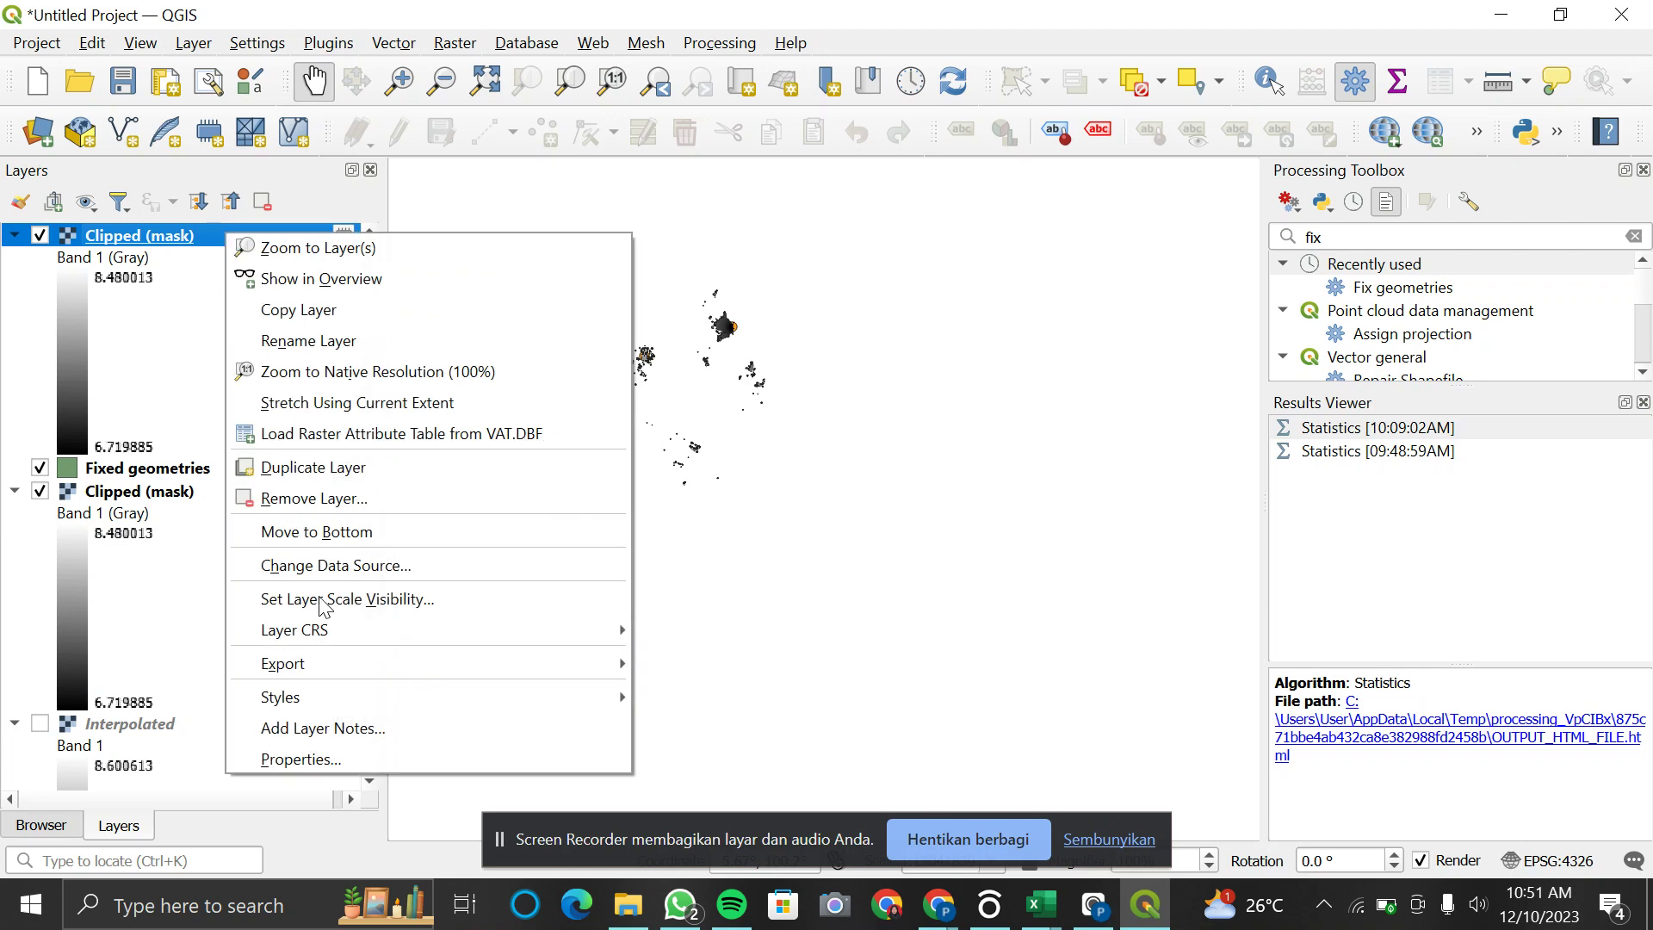
left_click(308, 761)
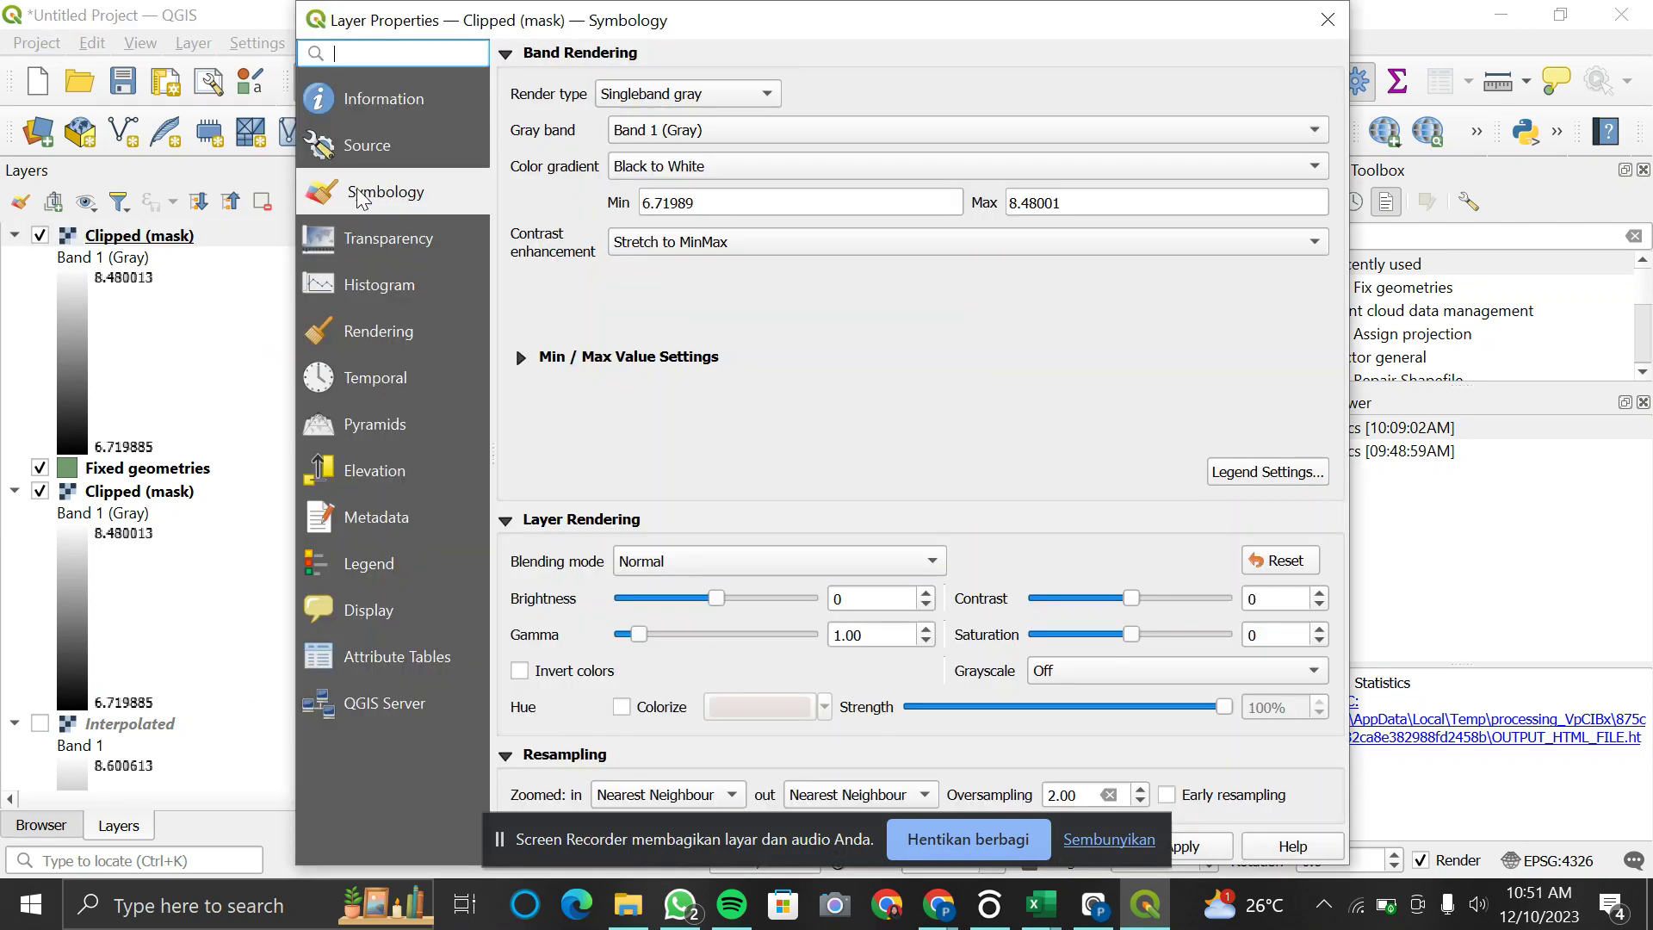
left_click(730, 95)
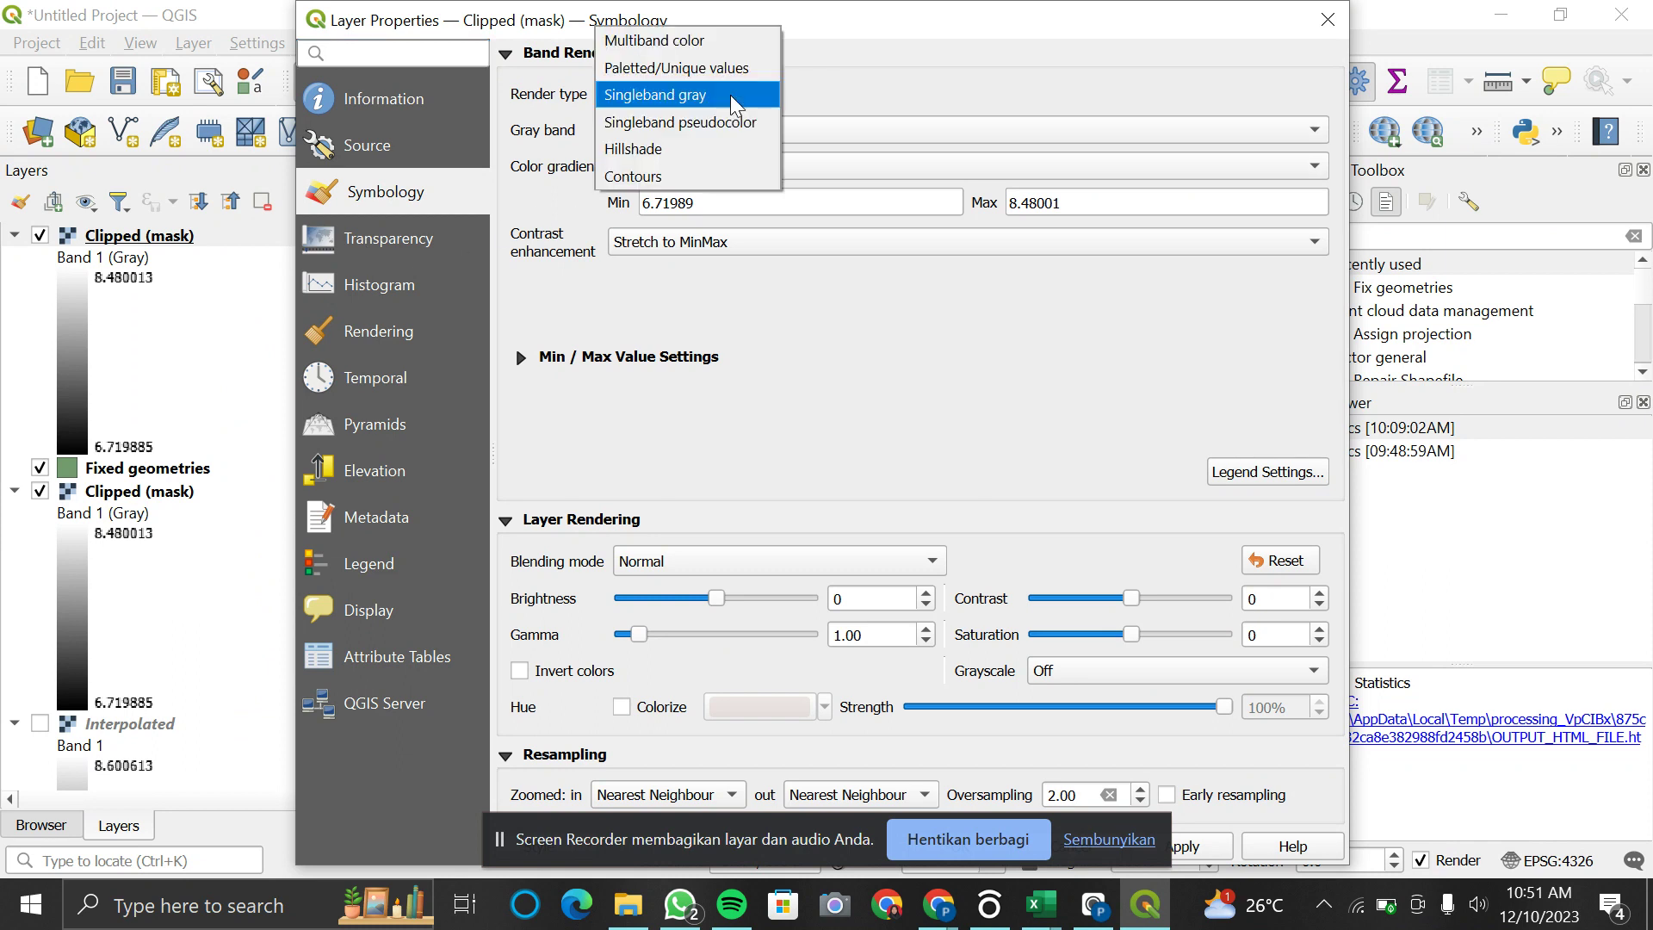
left_click(745, 123)
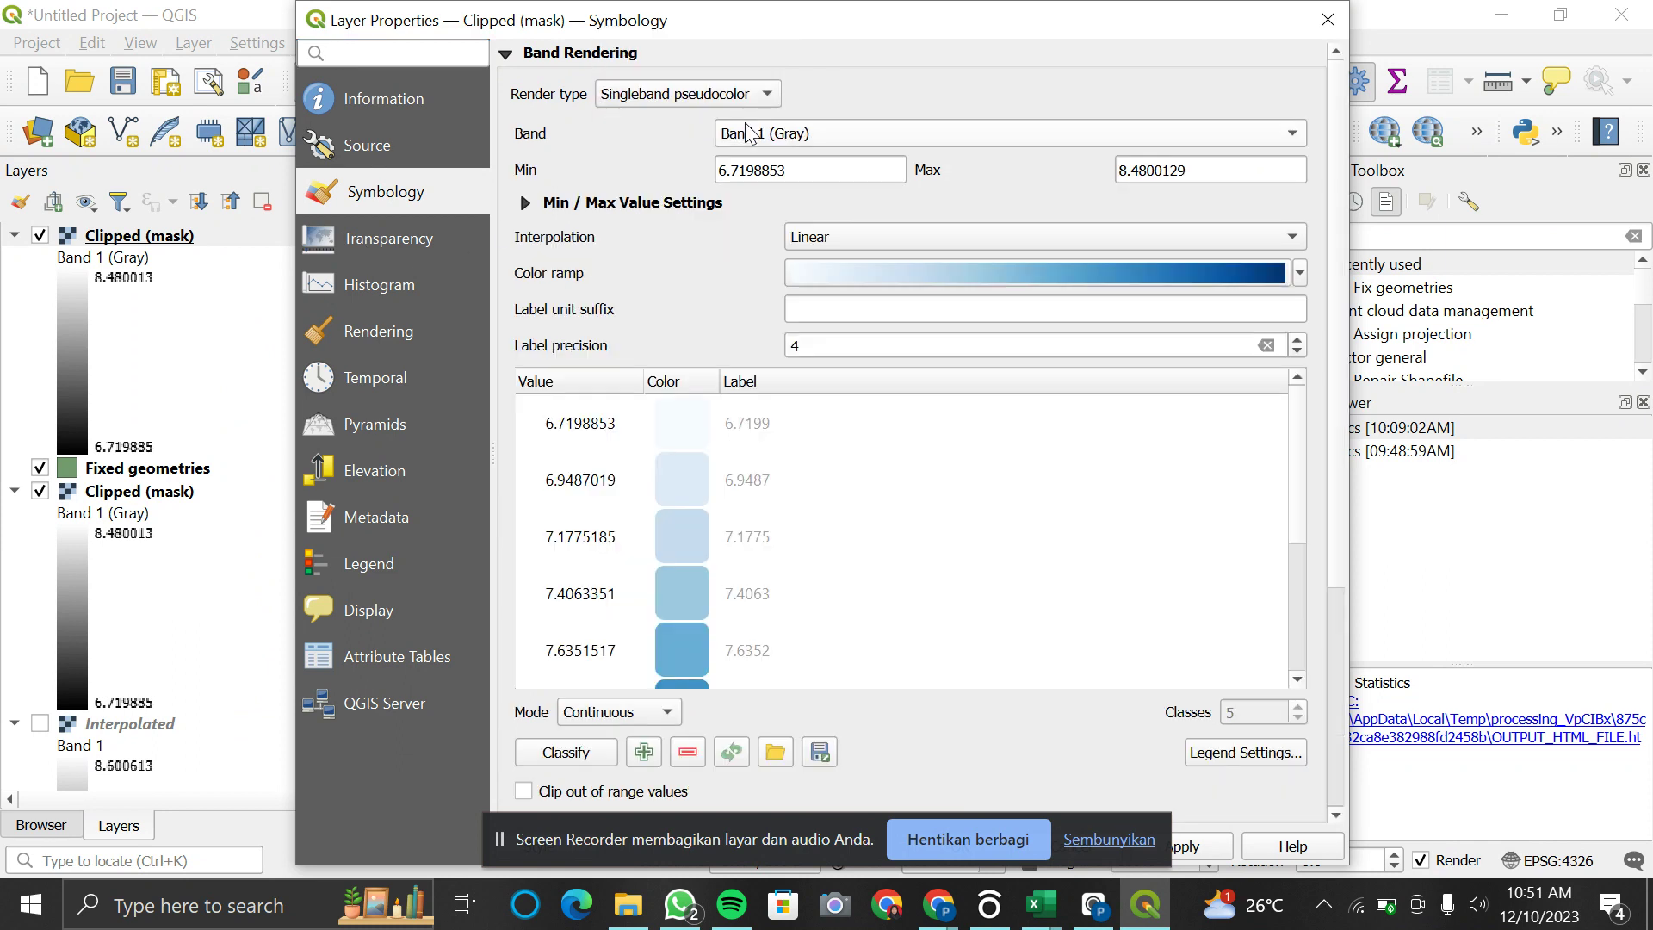
left_click(650, 712)
left_click(638, 768)
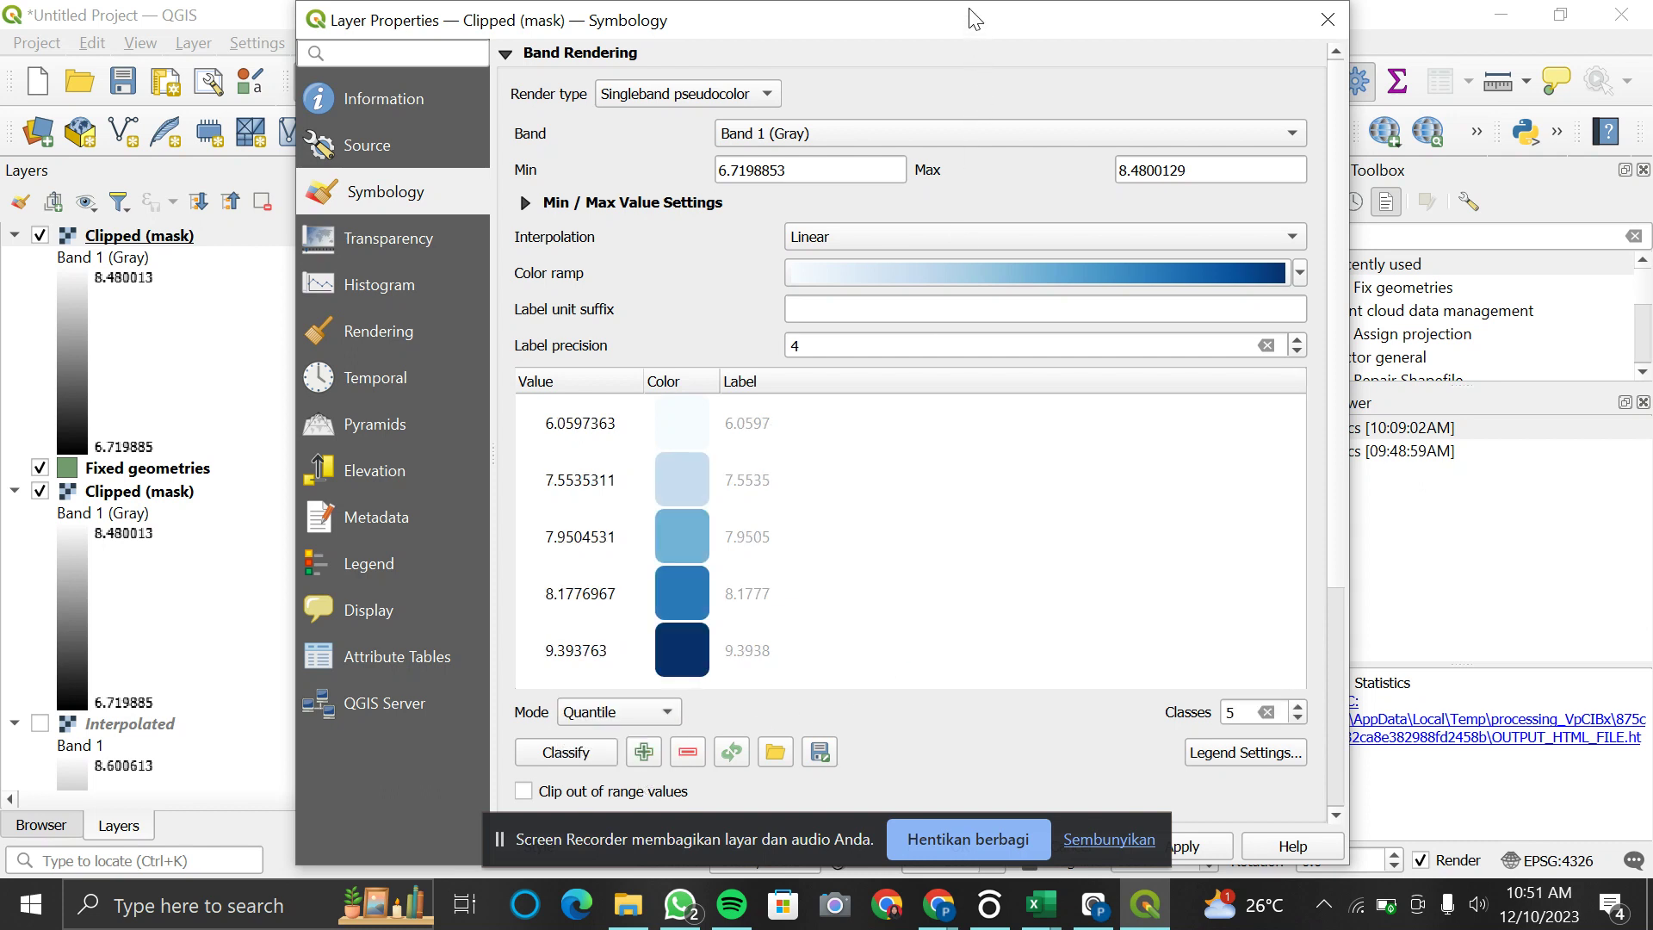
left_click_drag(974, 17, 958, 99)
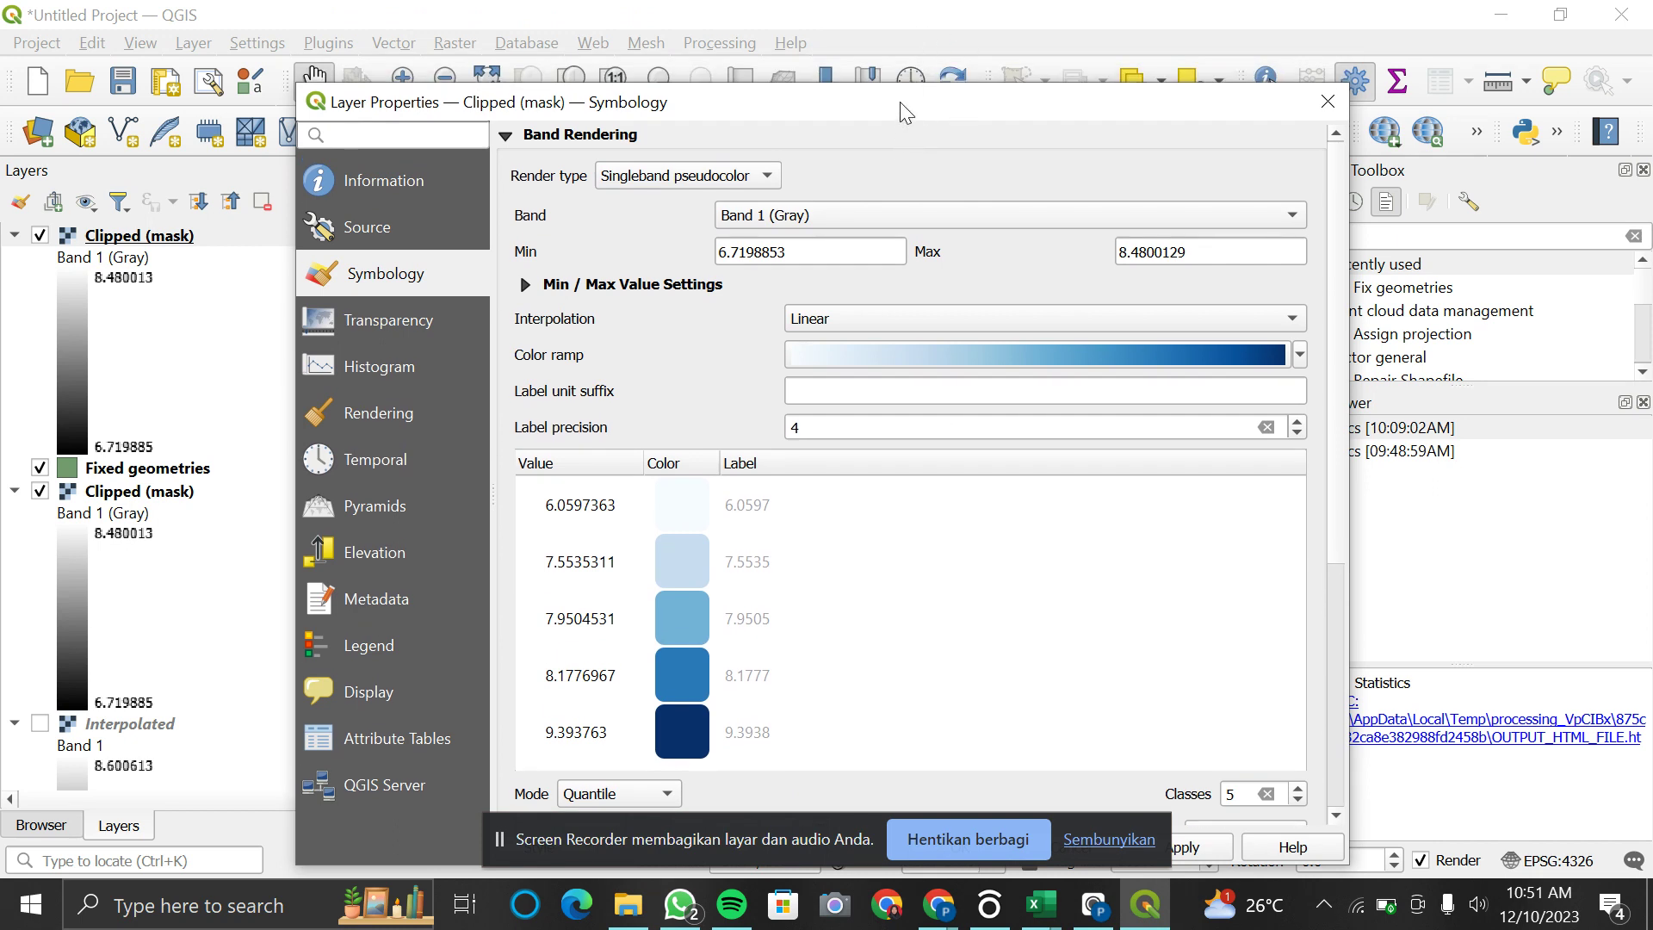
left_click_drag(920, 105, 938, 22)
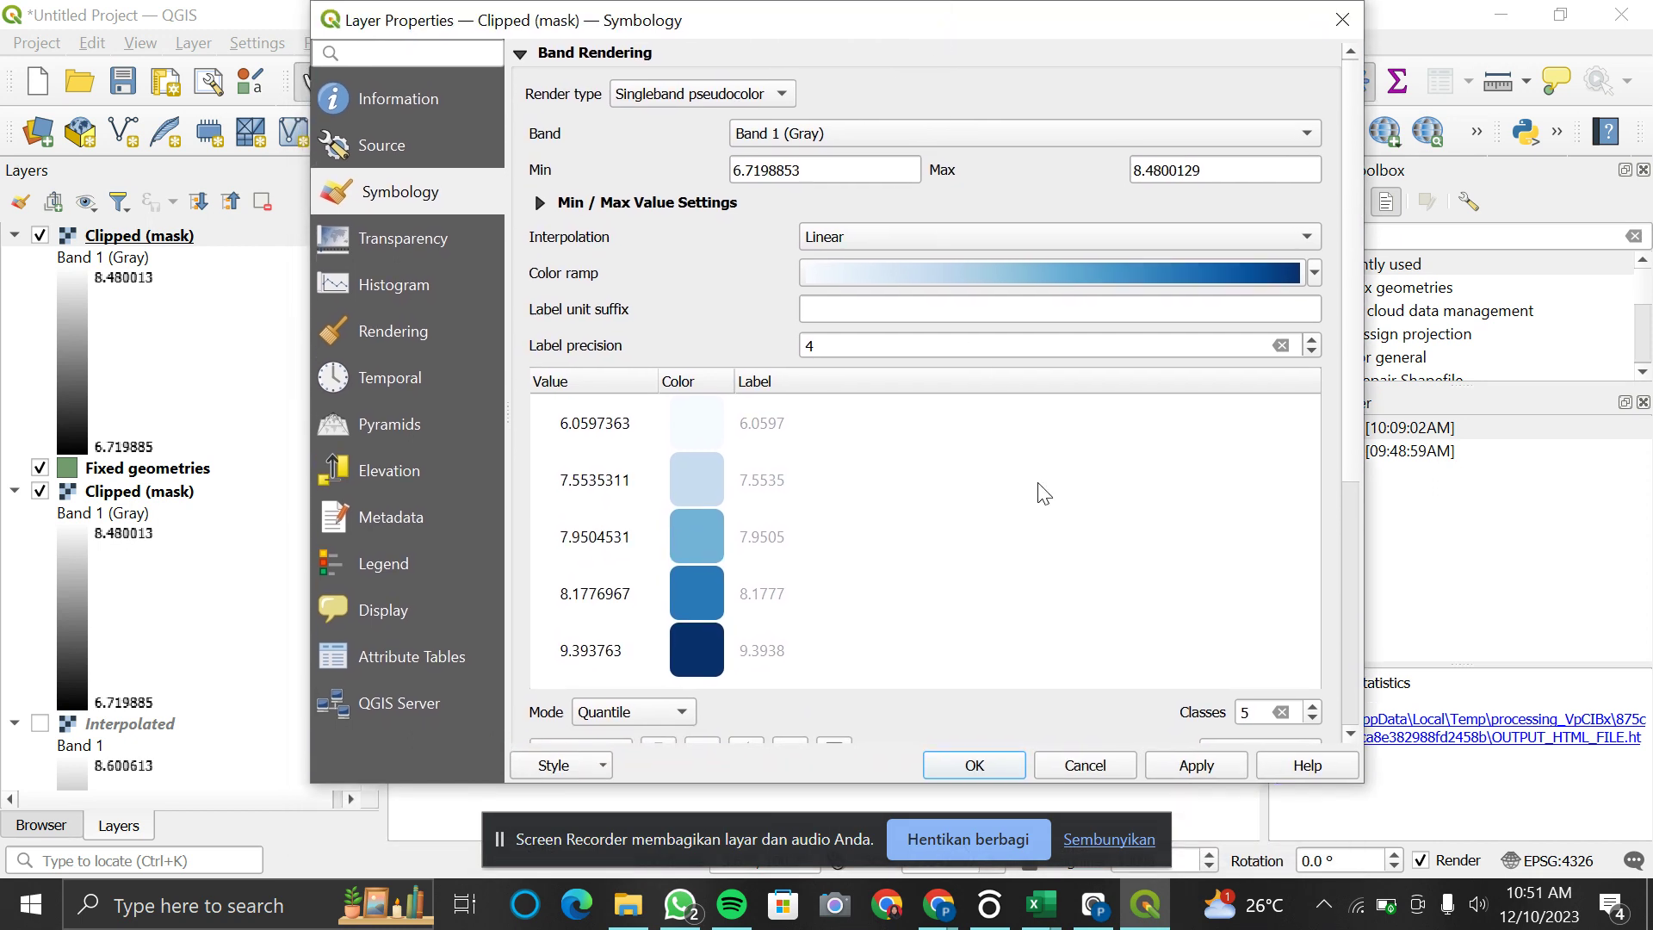
left_click(1170, 764)
left_click(998, 764)
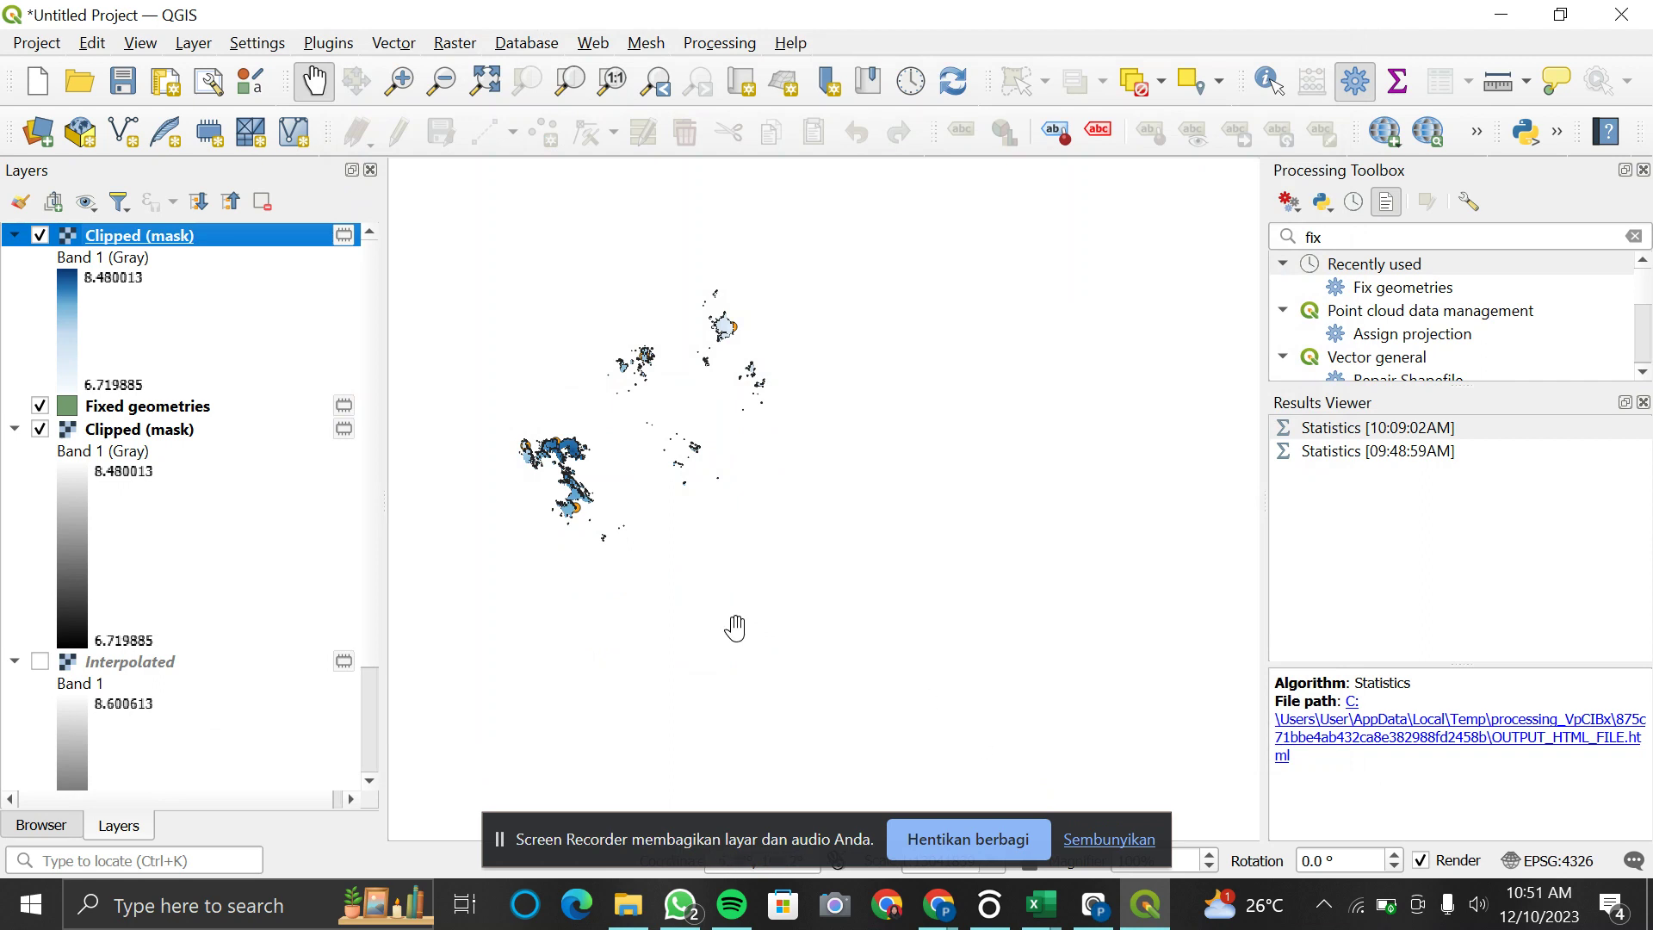
Step: Add the OSM Standard basemap to the project through QuickMapServices
left_click(593, 47)
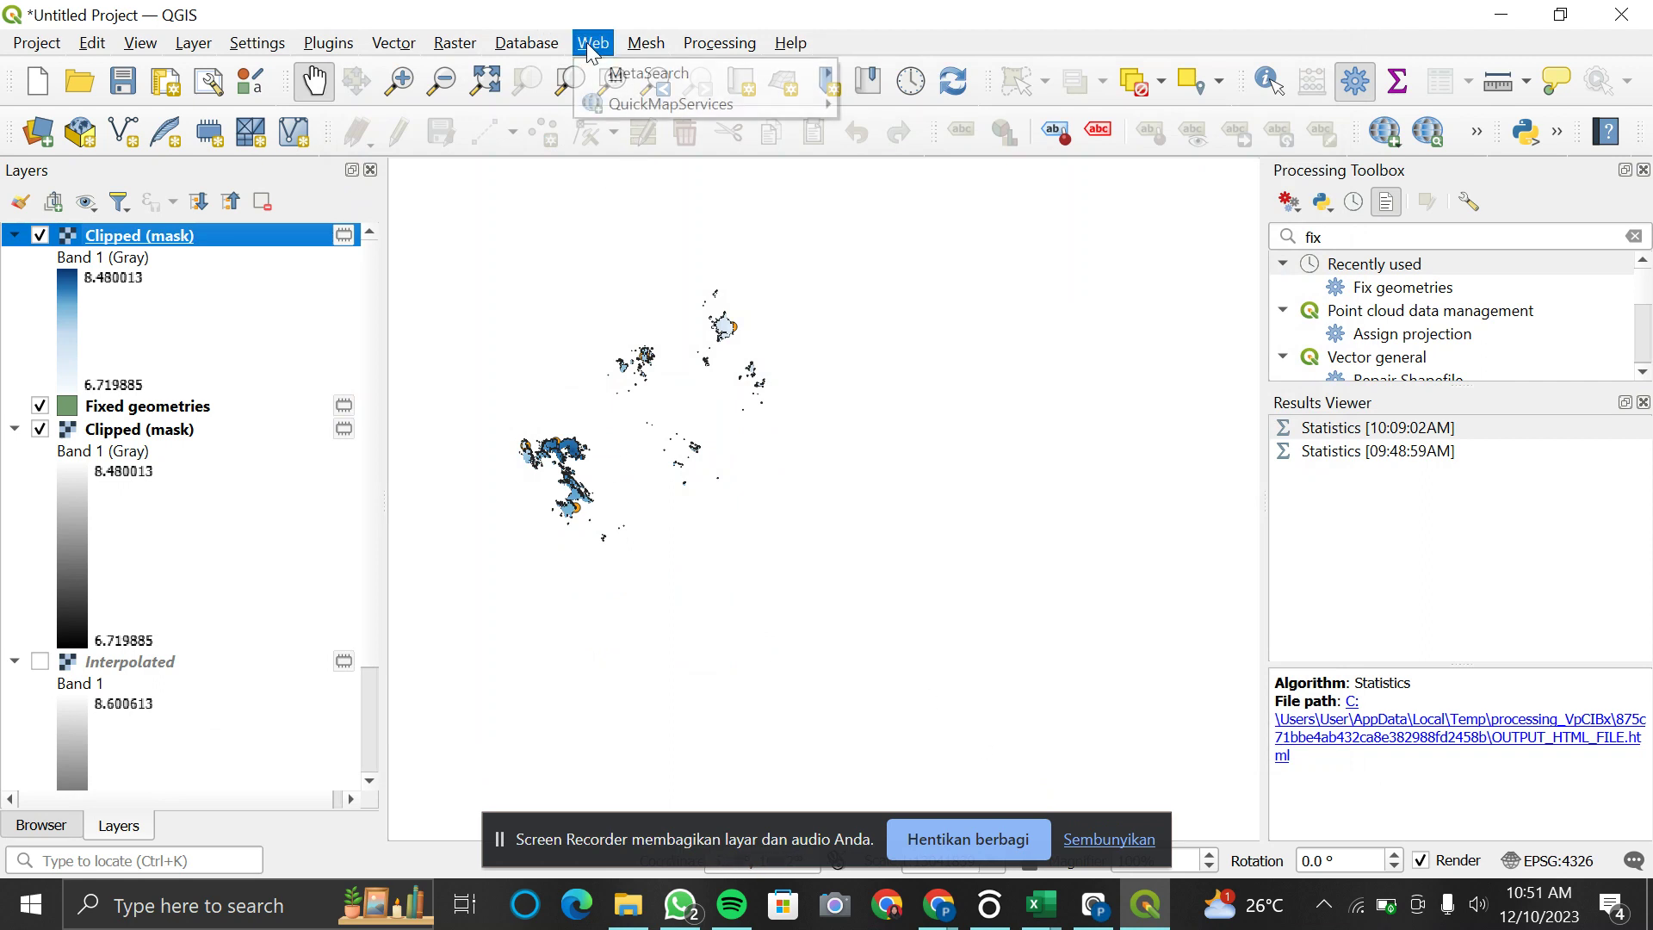
mouse_move(697, 105)
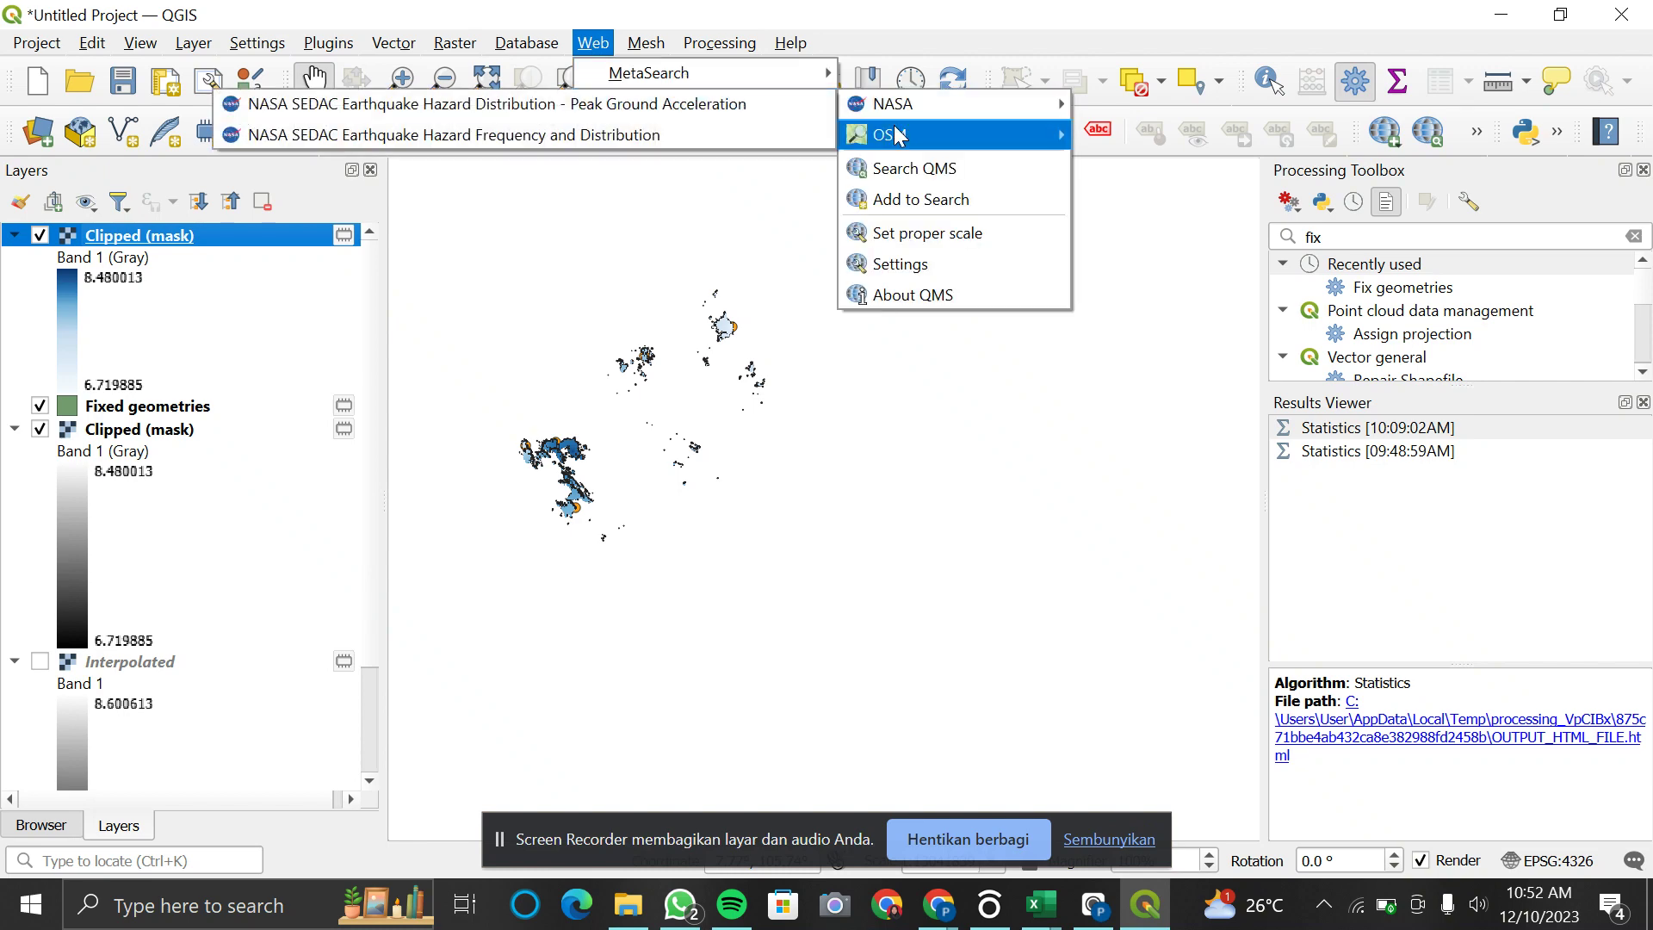
mouse_move(897, 135)
left_click(1096, 138)
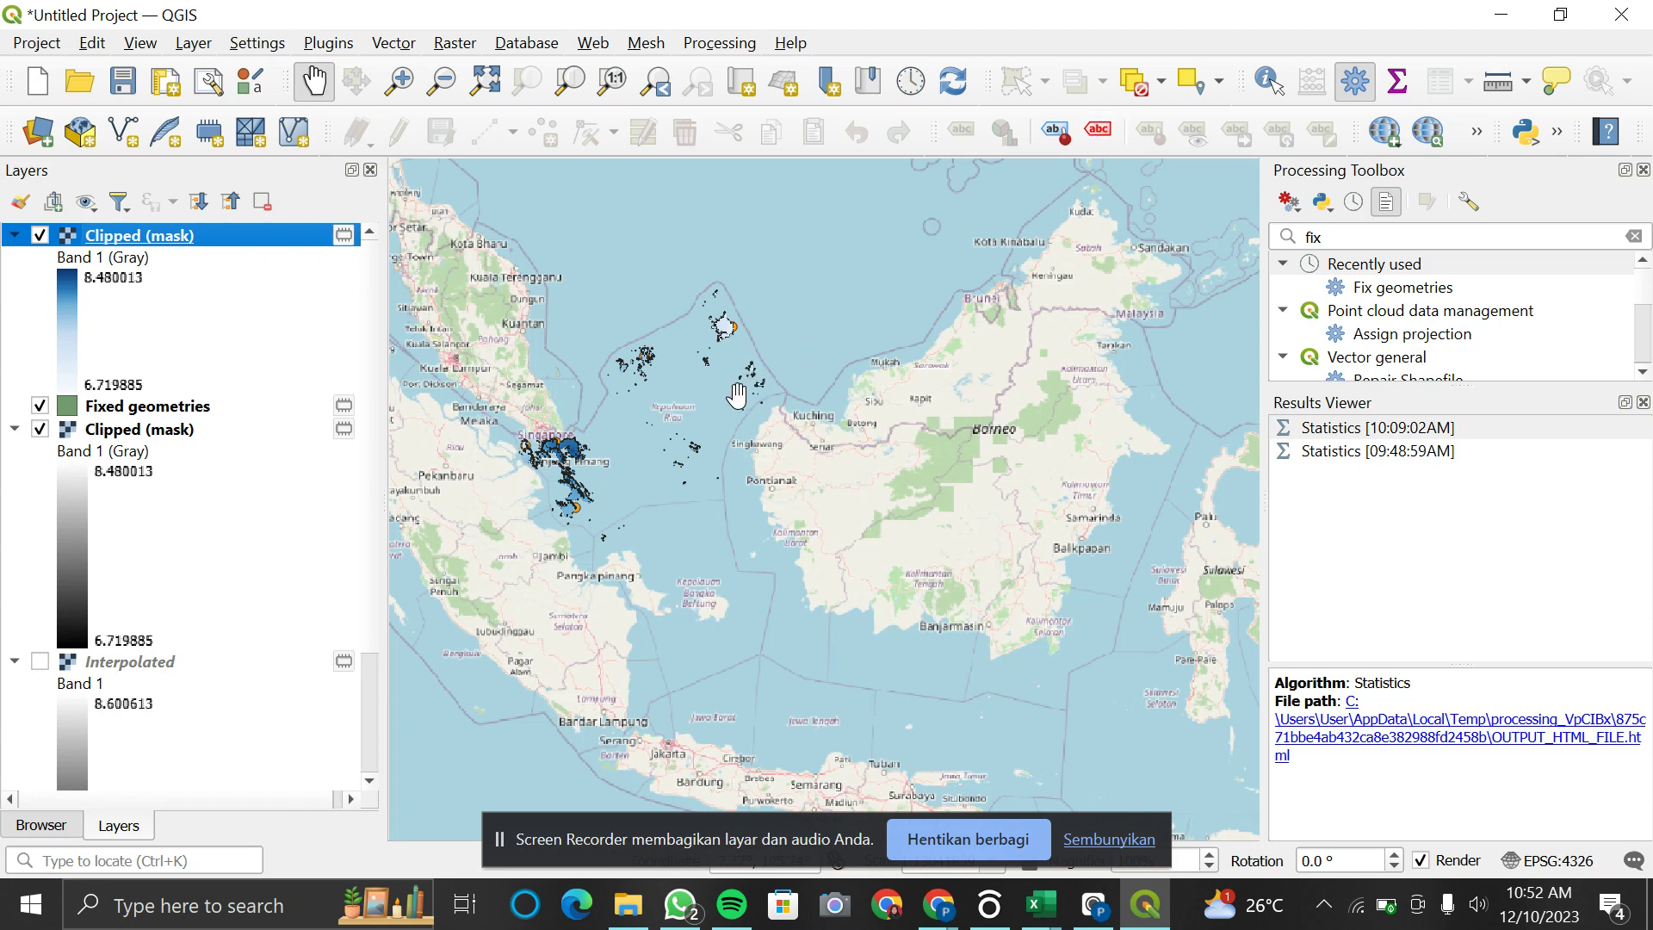
Step: Frame the Kepulauan Riau region in the map canvas and create a new print layout titled kepulauan riau
scroll(736, 395, "up", 2)
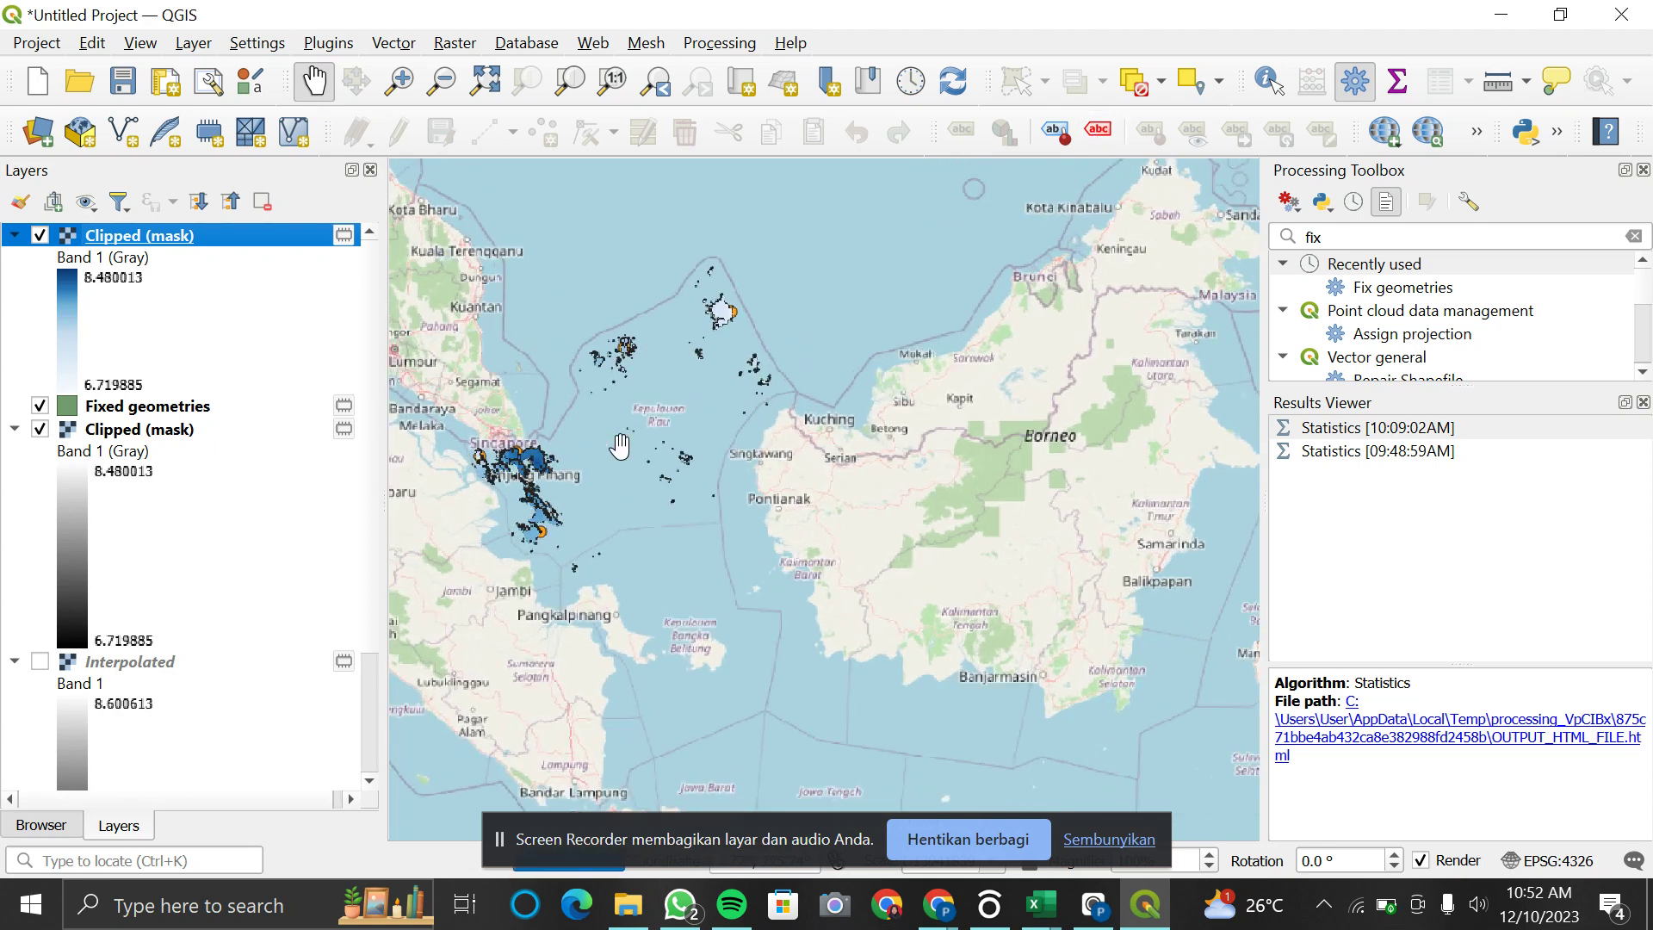
left_click_drag(620, 445, 691, 448)
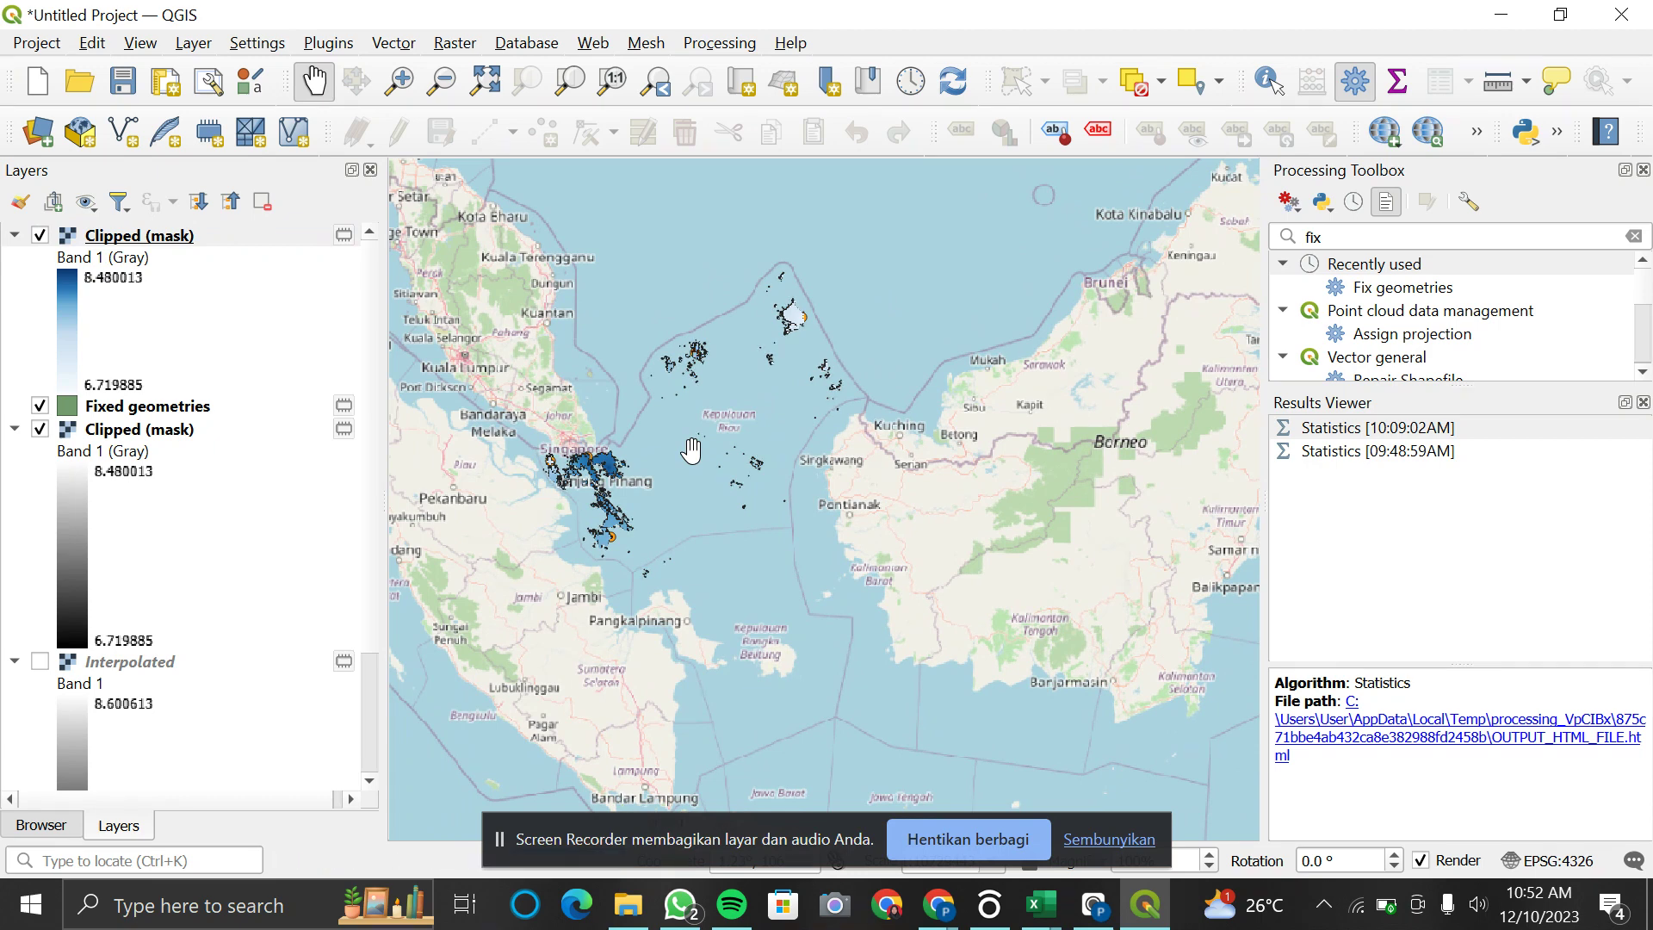
key("ctrl+p")
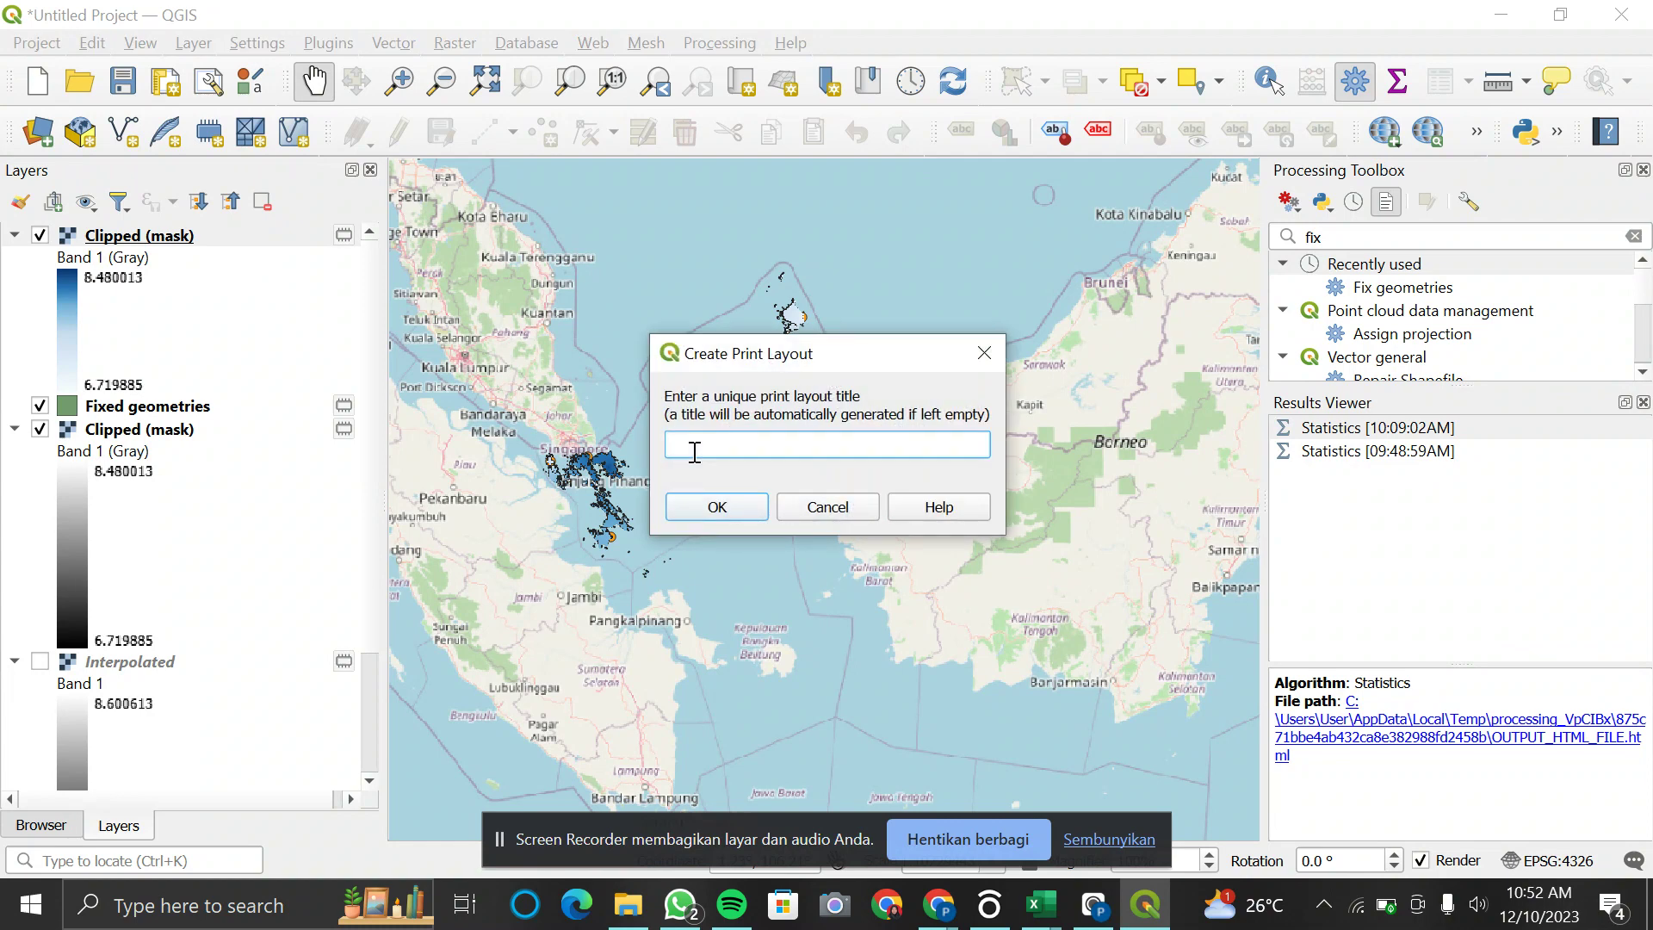
type("kepriaua")
type("n riau")
left_click(736, 495)
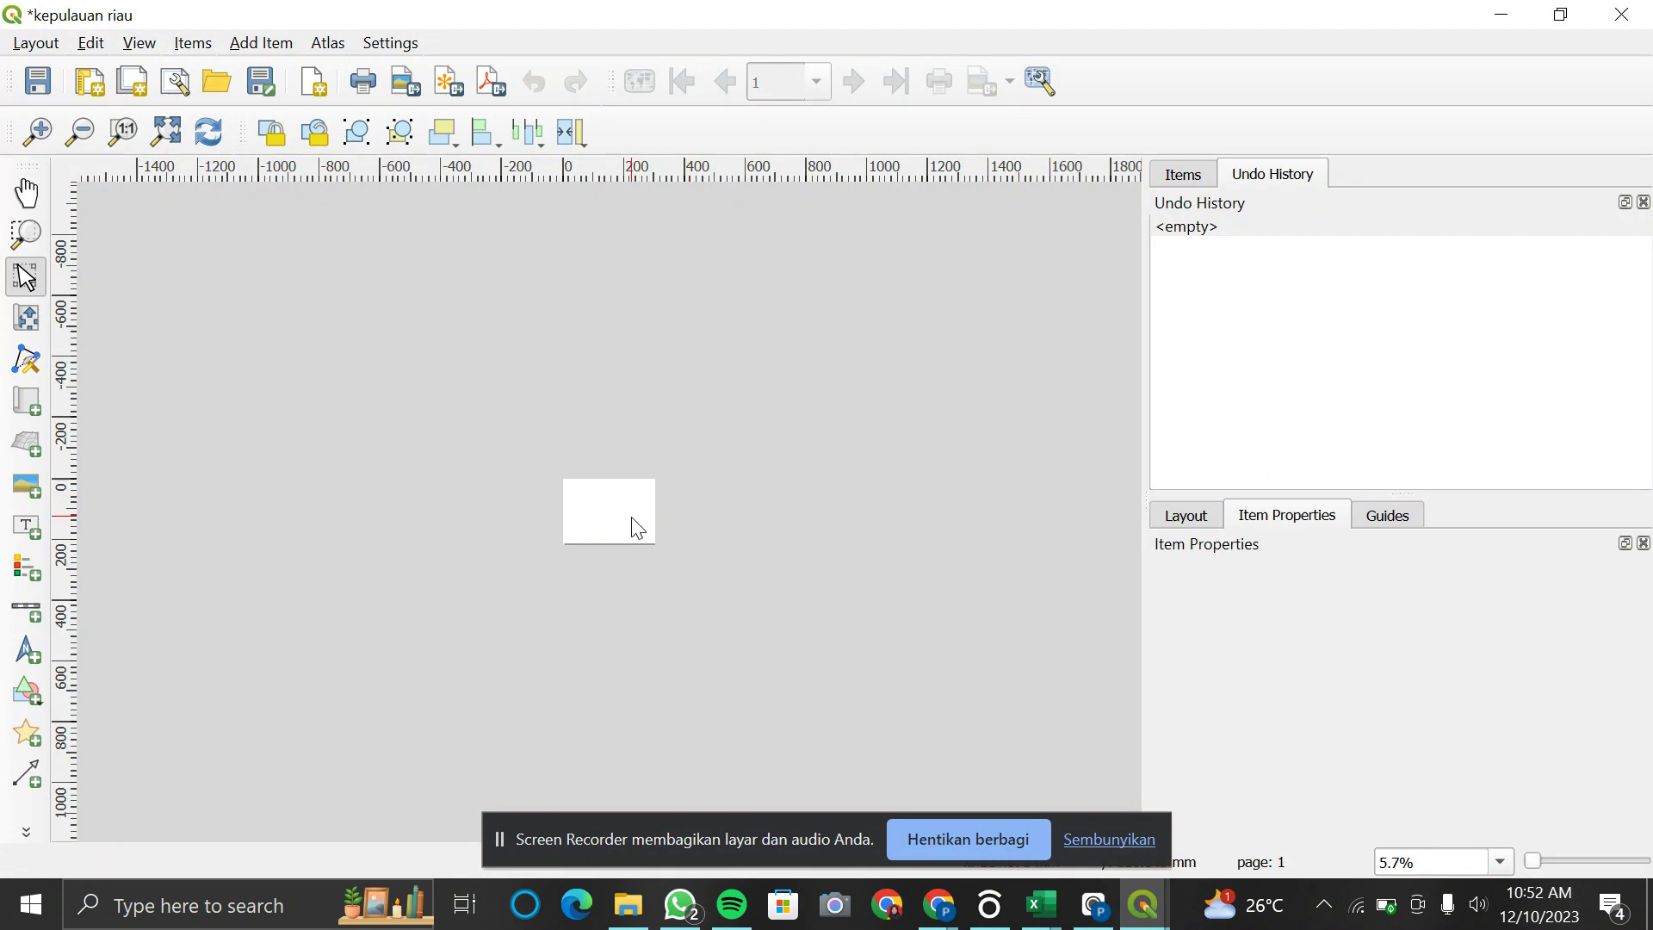
Step: Add a map item about 175 by 170 mm on the left part of the layout page
scroll(636, 527, "up", 3)
scroll(637, 527, "up", 5)
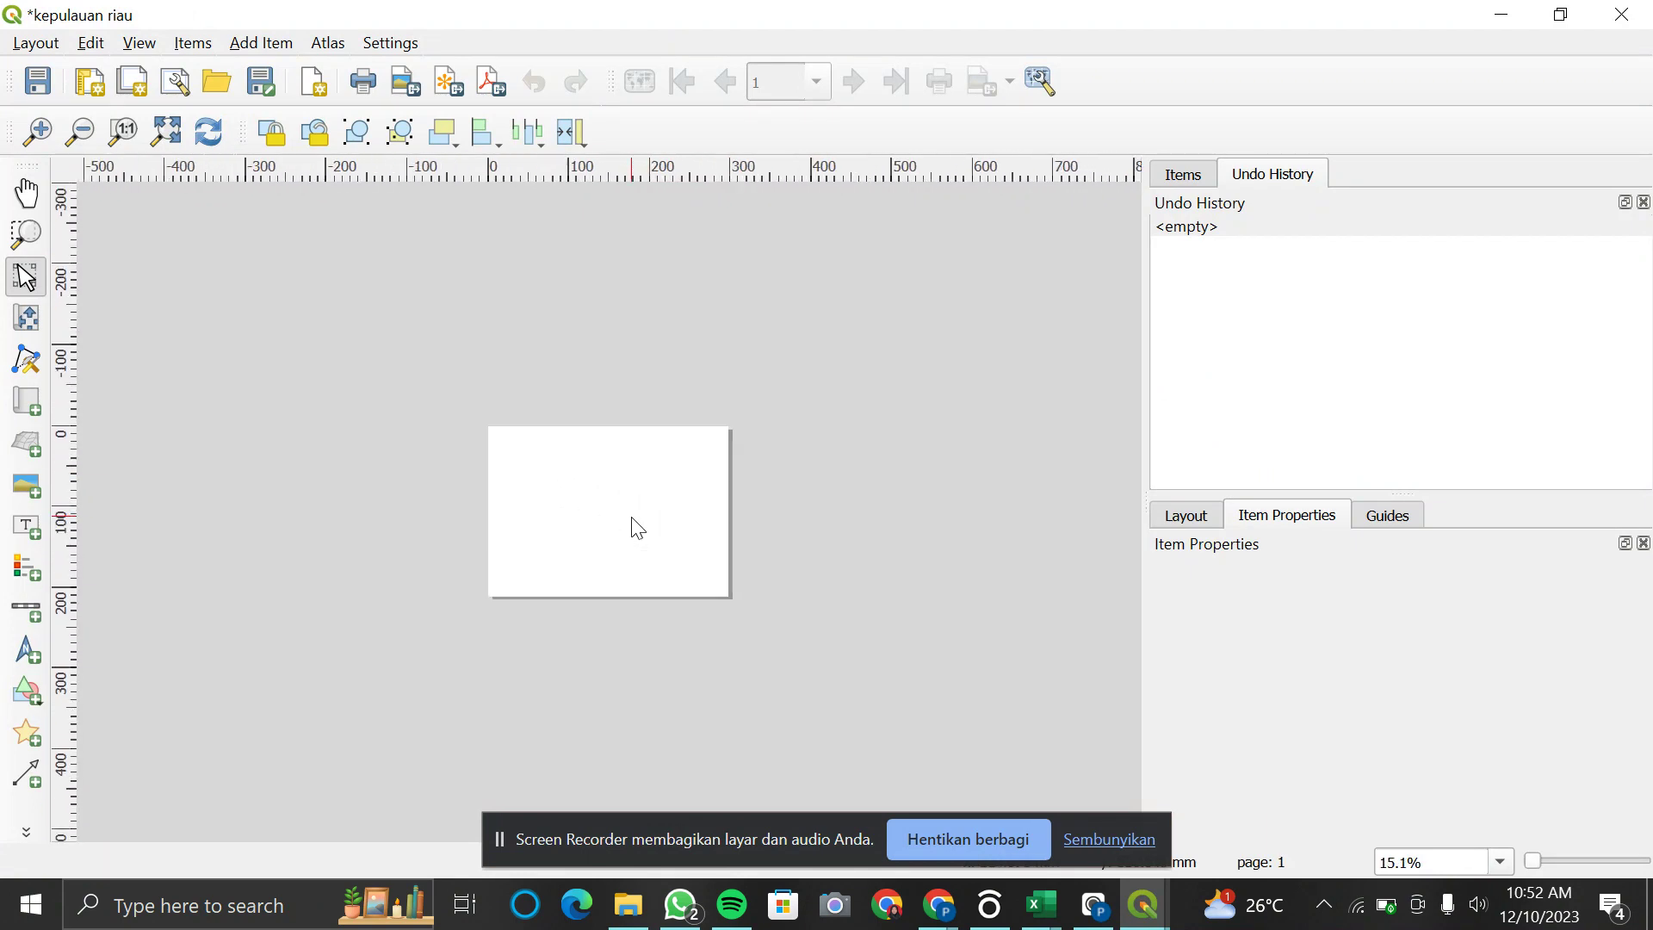
scroll(636, 527, "up", 4)
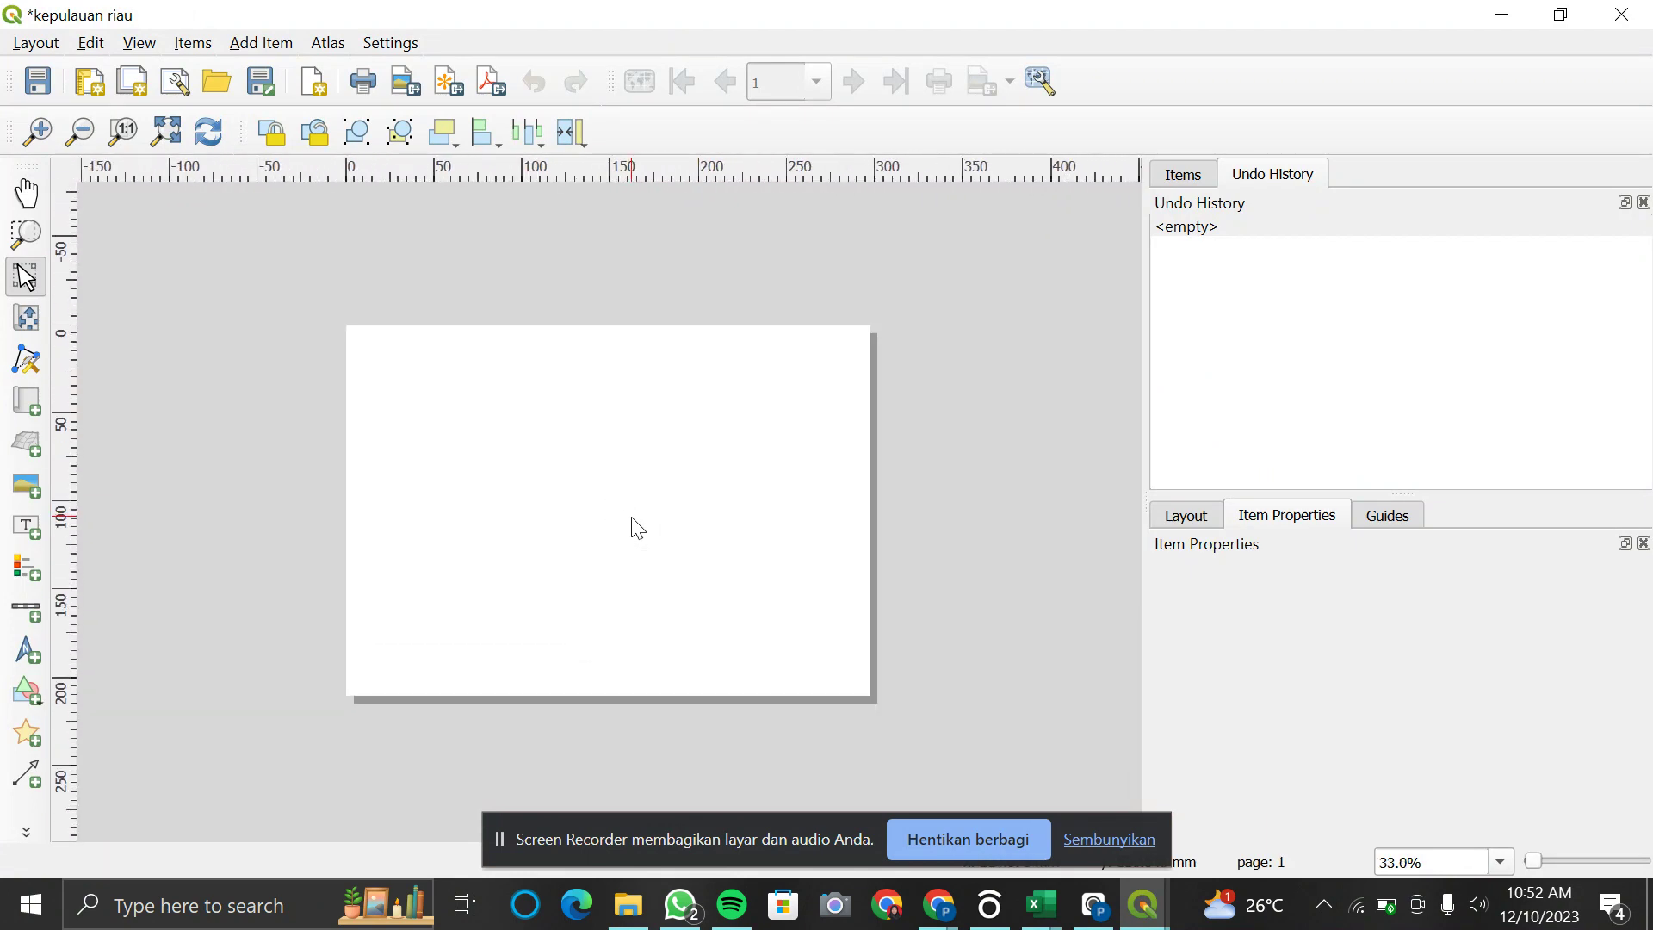
left_click(38, 406)
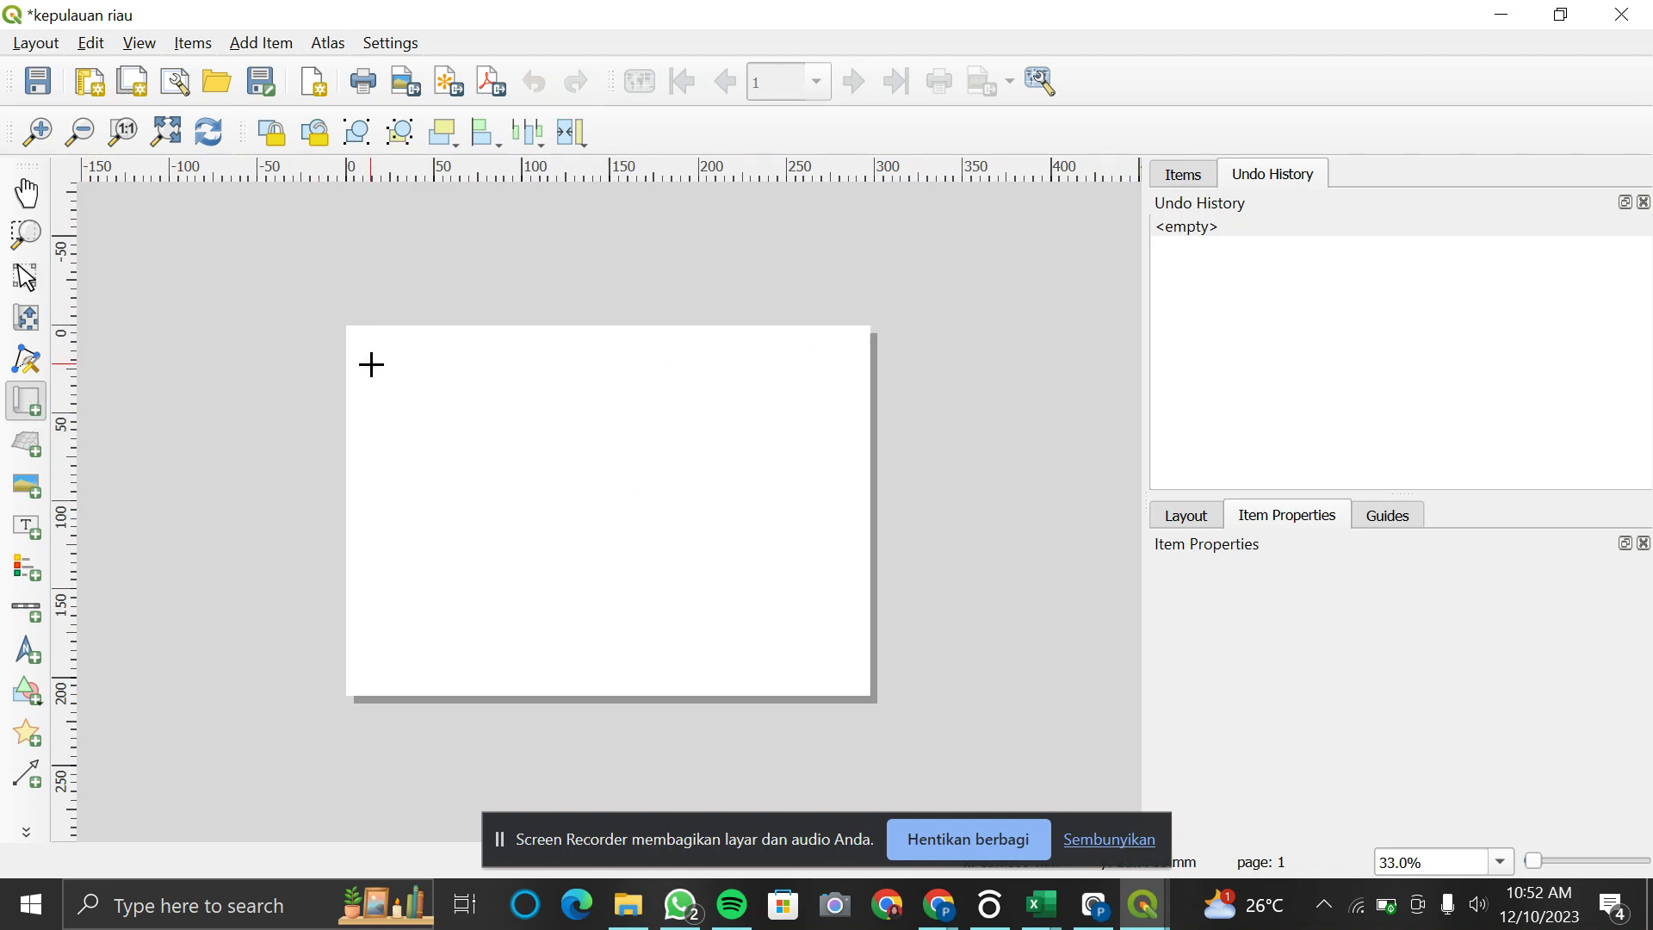
left_click_drag(379, 359, 692, 664)
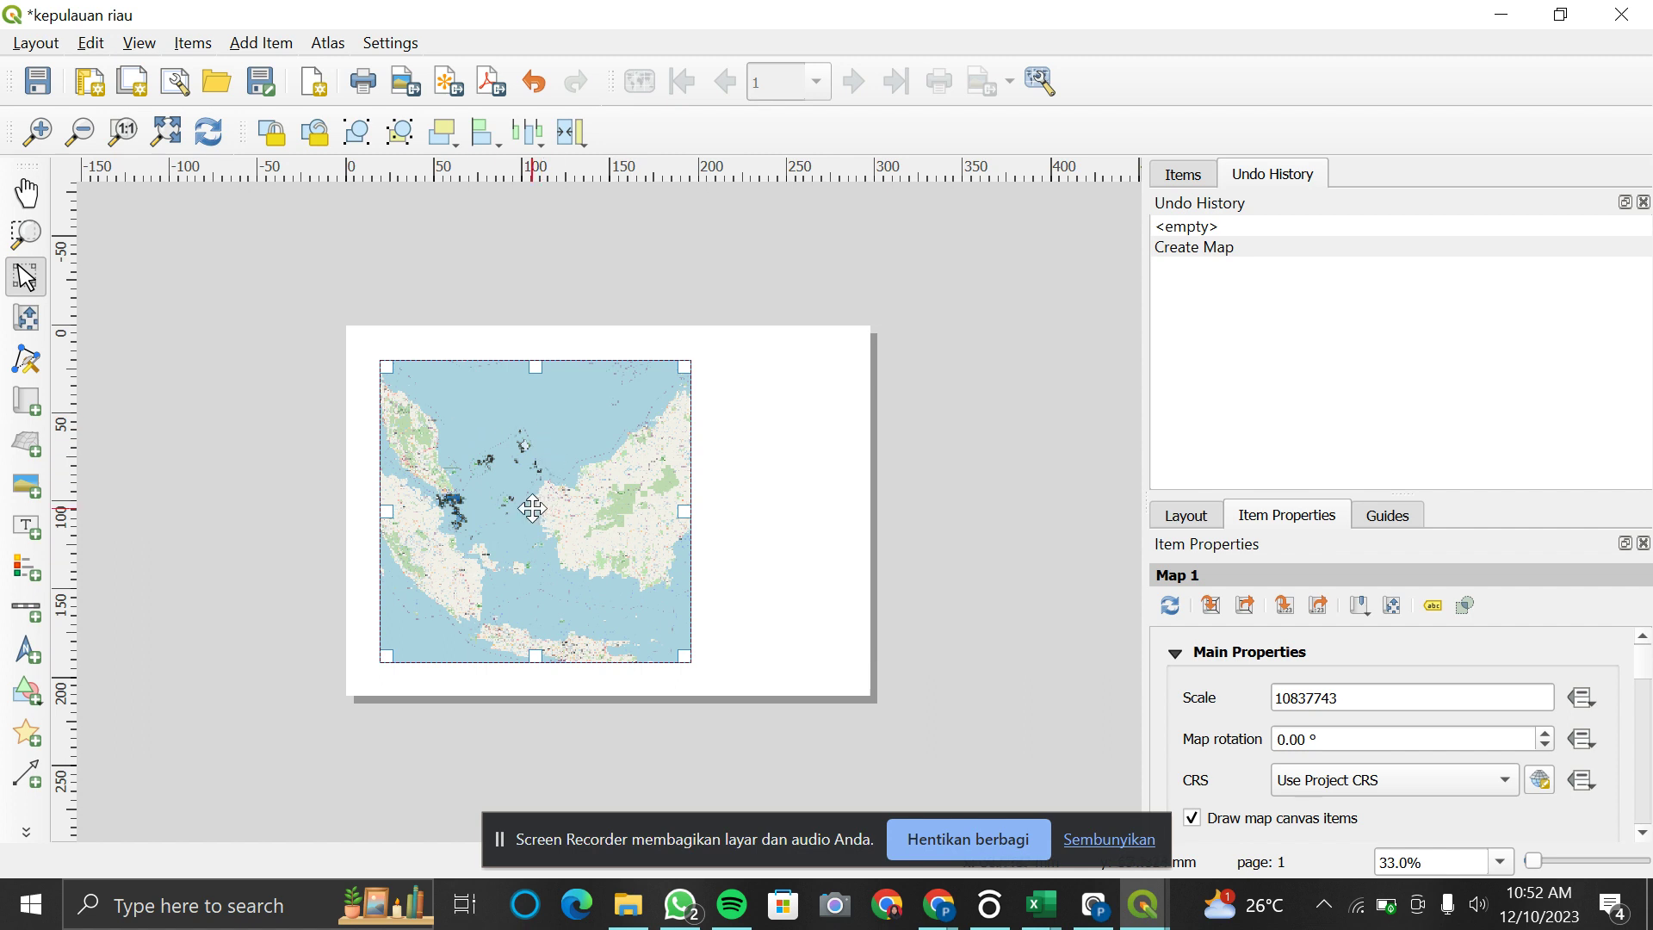
Step: Add a legend beside the map on the layout page and shift it slightly closer to the map
scroll(536, 521, "up", 1)
scroll(533, 509, "up", 1)
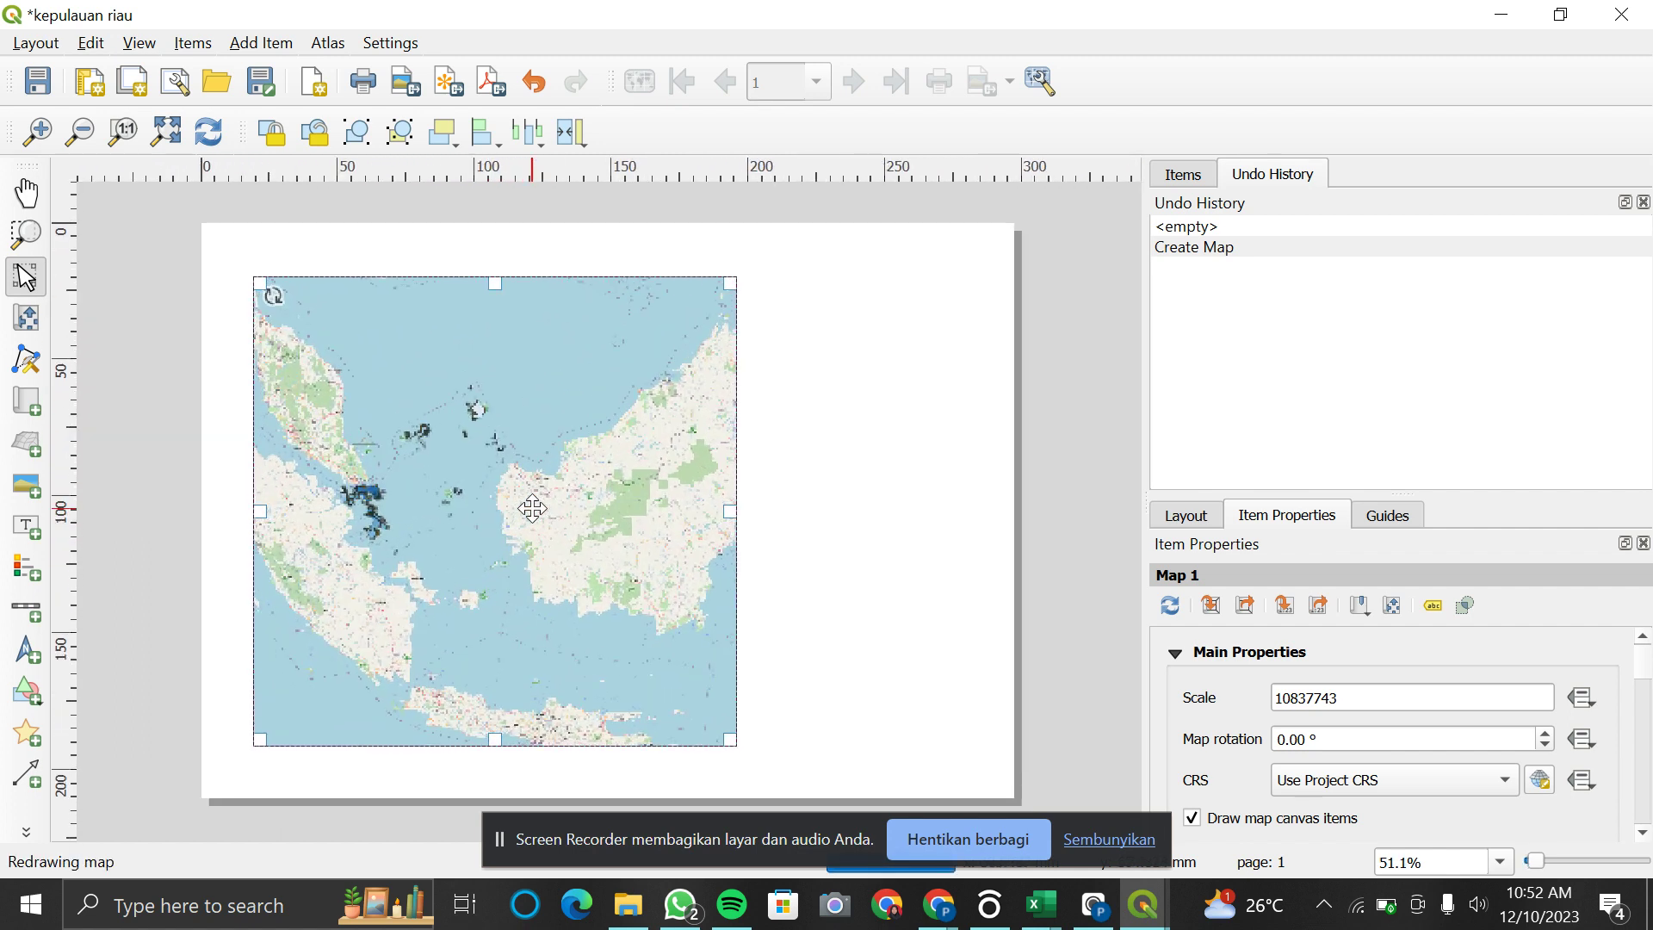
left_click(13, 572)
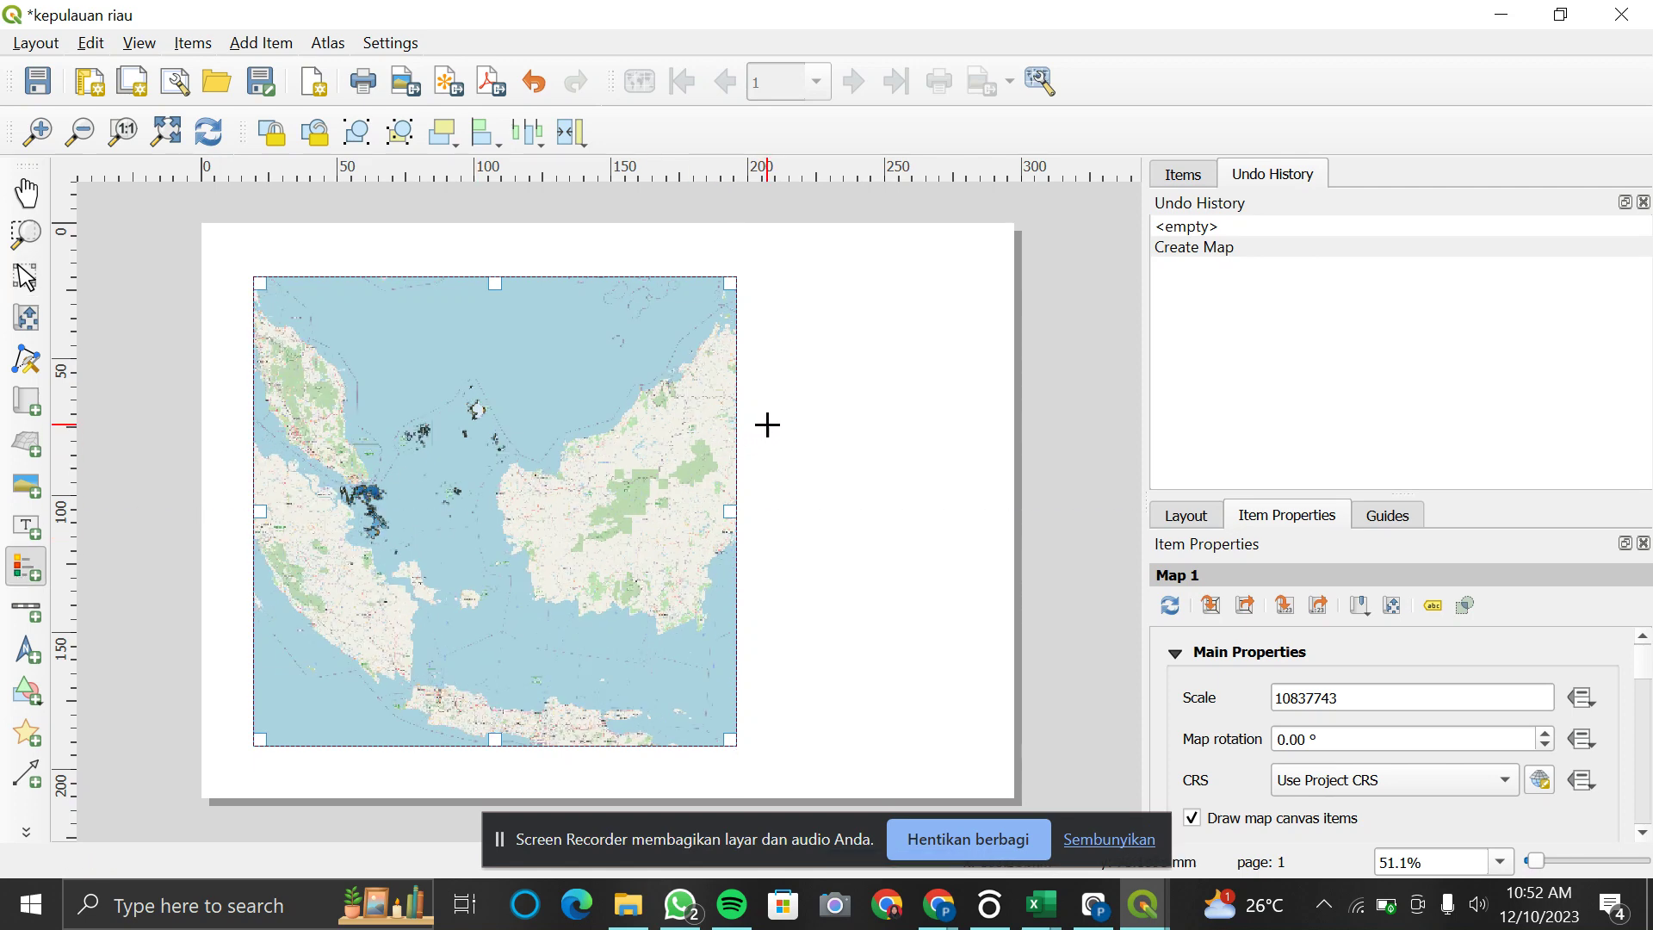
left_click_drag(765, 418, 971, 742)
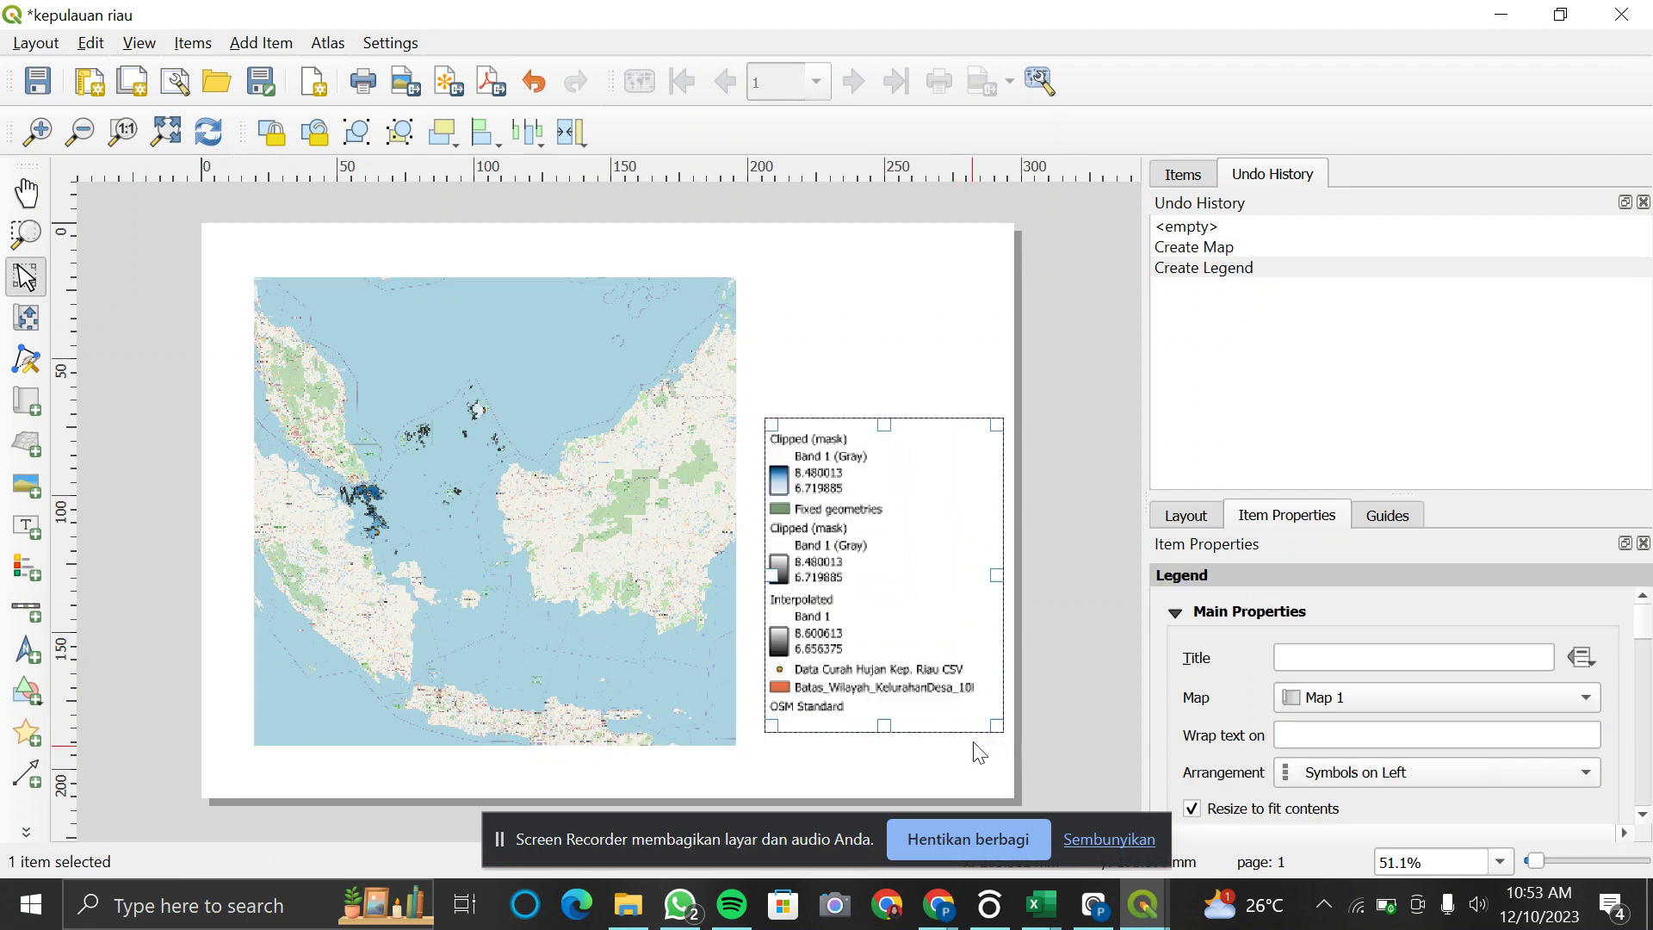
left_click_drag(937, 656, 925, 654)
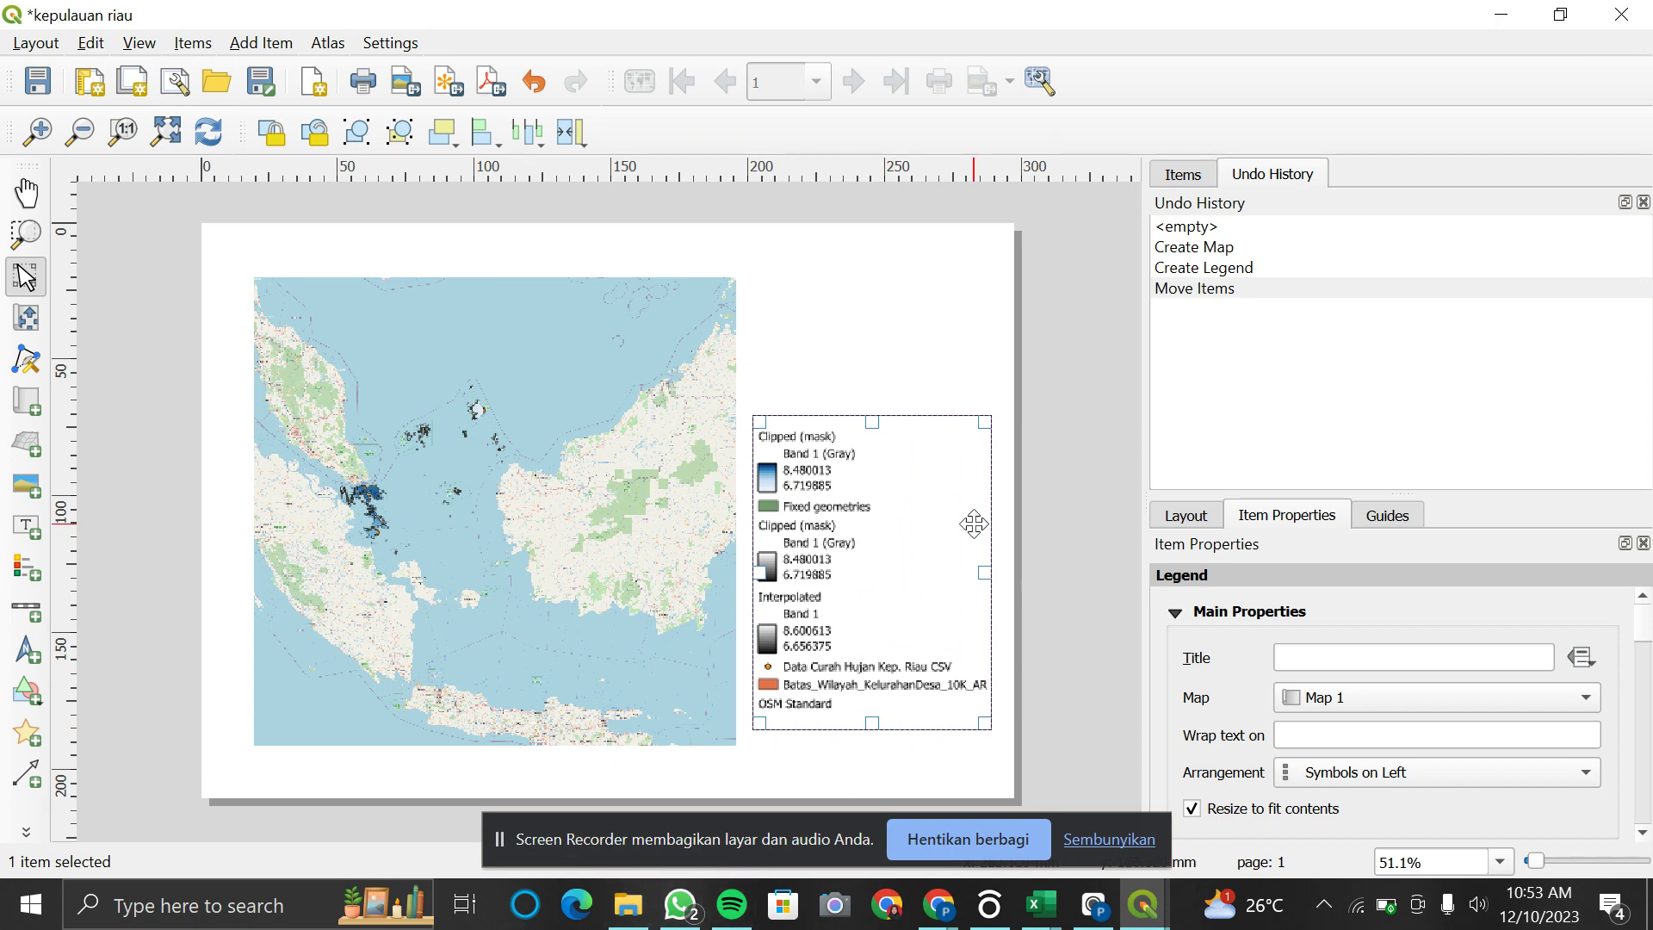
Step: Insert the university logo download.jpeg from the Pictures folder into the layout and position it above the legend
left_click(628, 904)
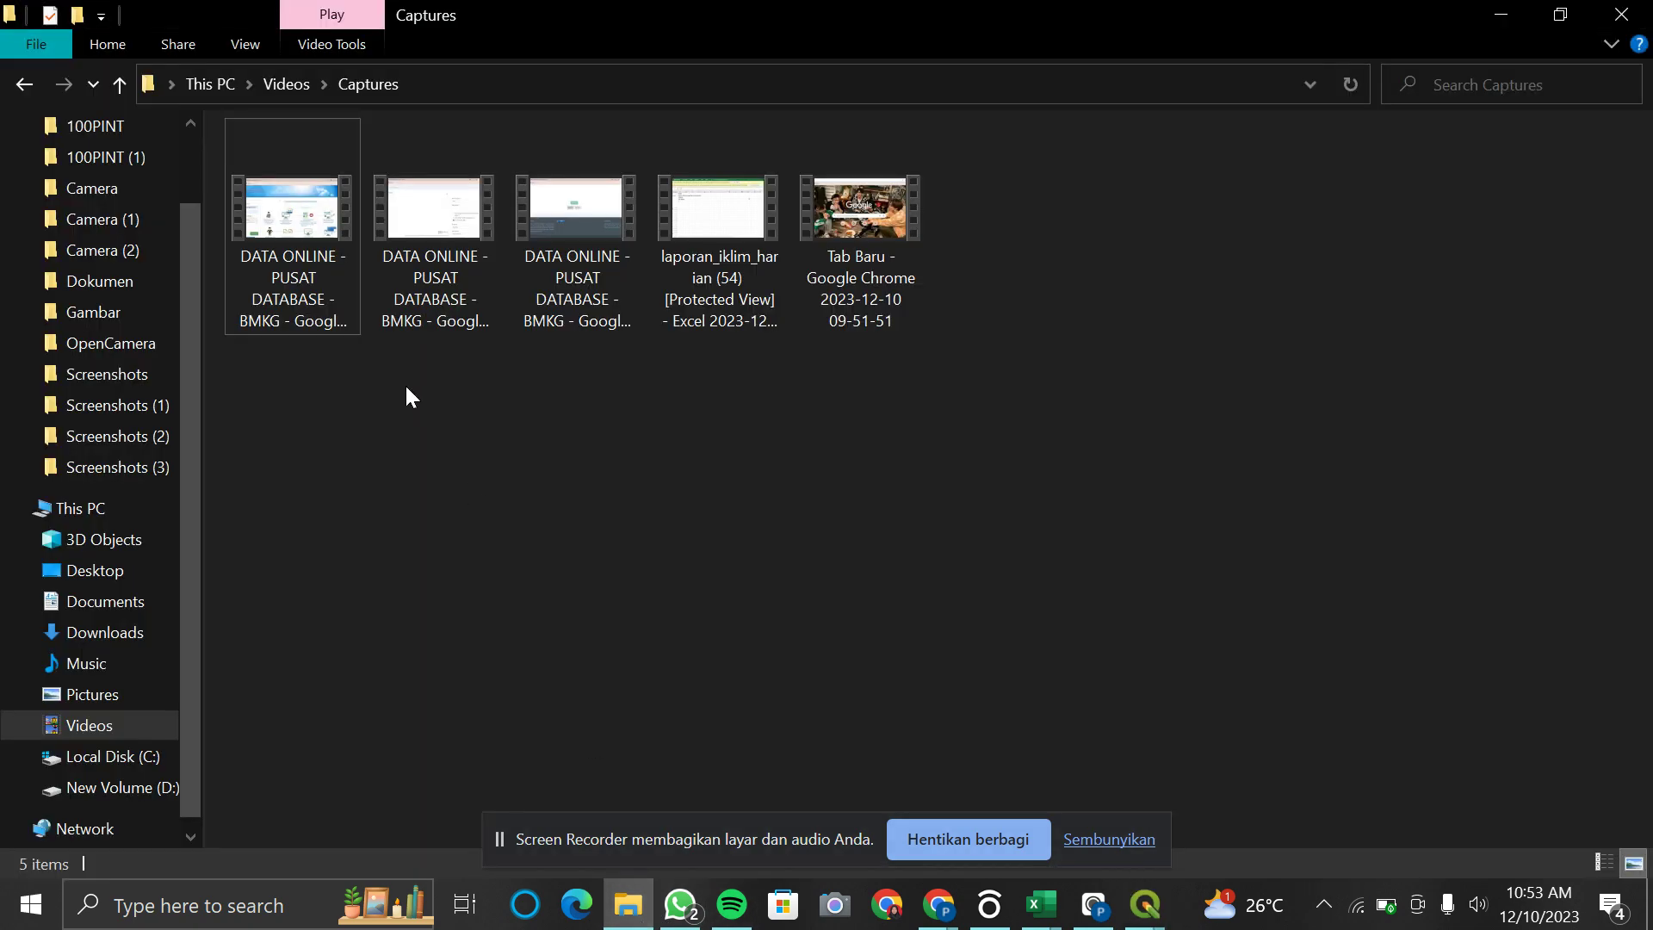
left_click(123, 694)
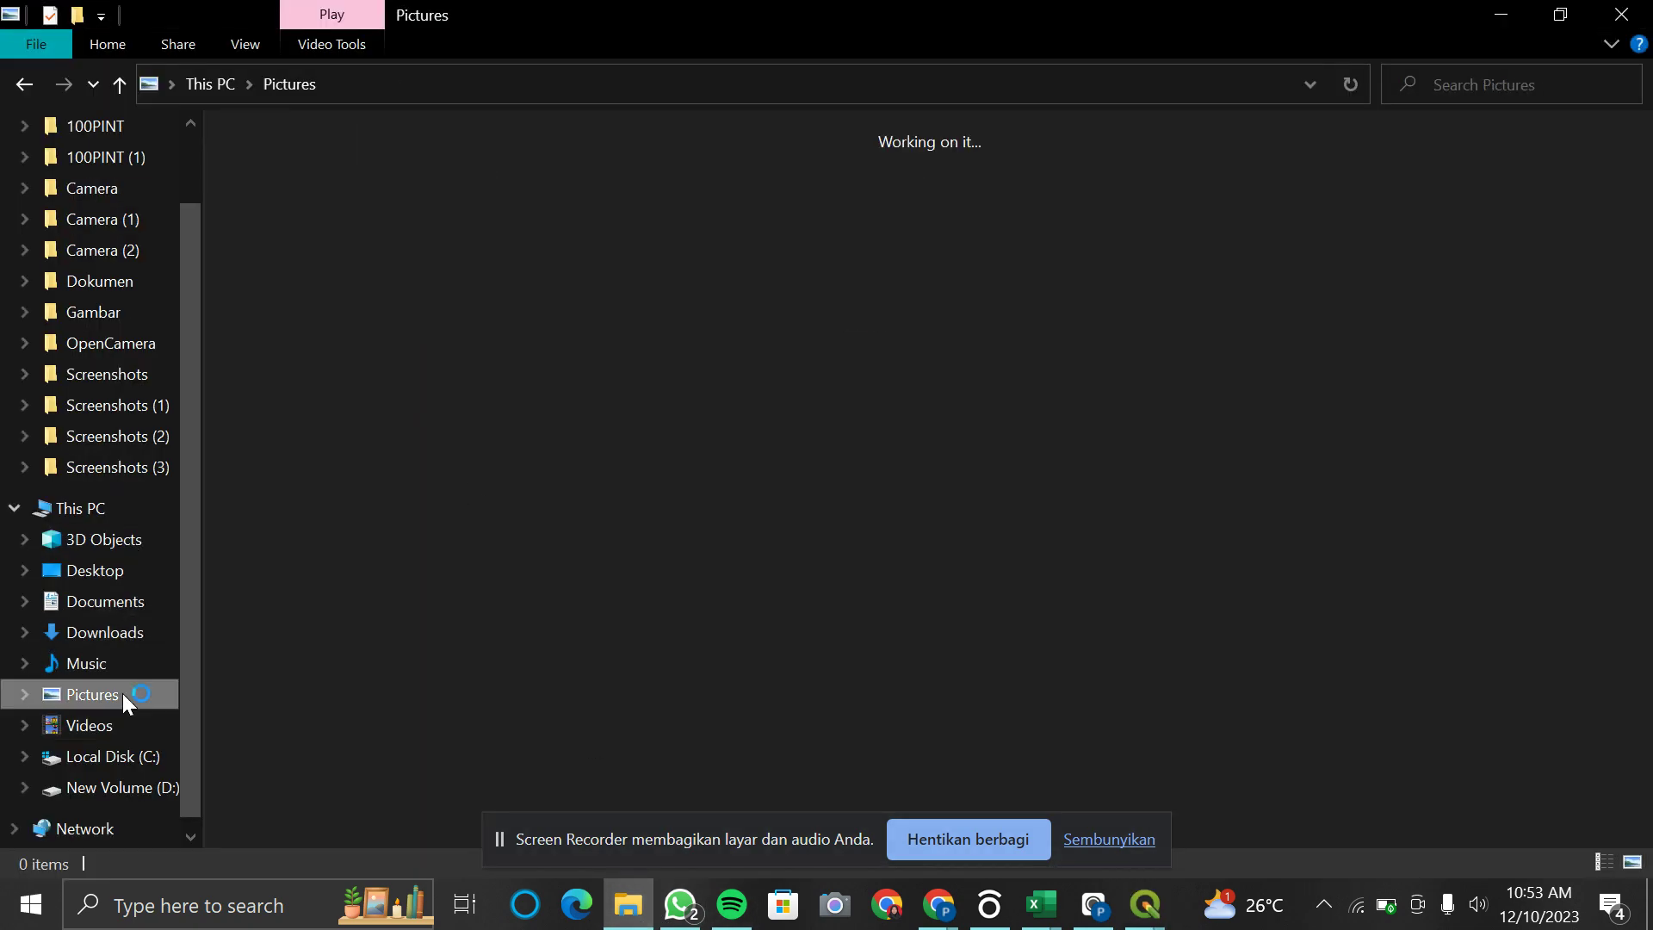
left_click_drag(1271, 392, 790, 277)
left_click_drag(858, 345, 880, 345)
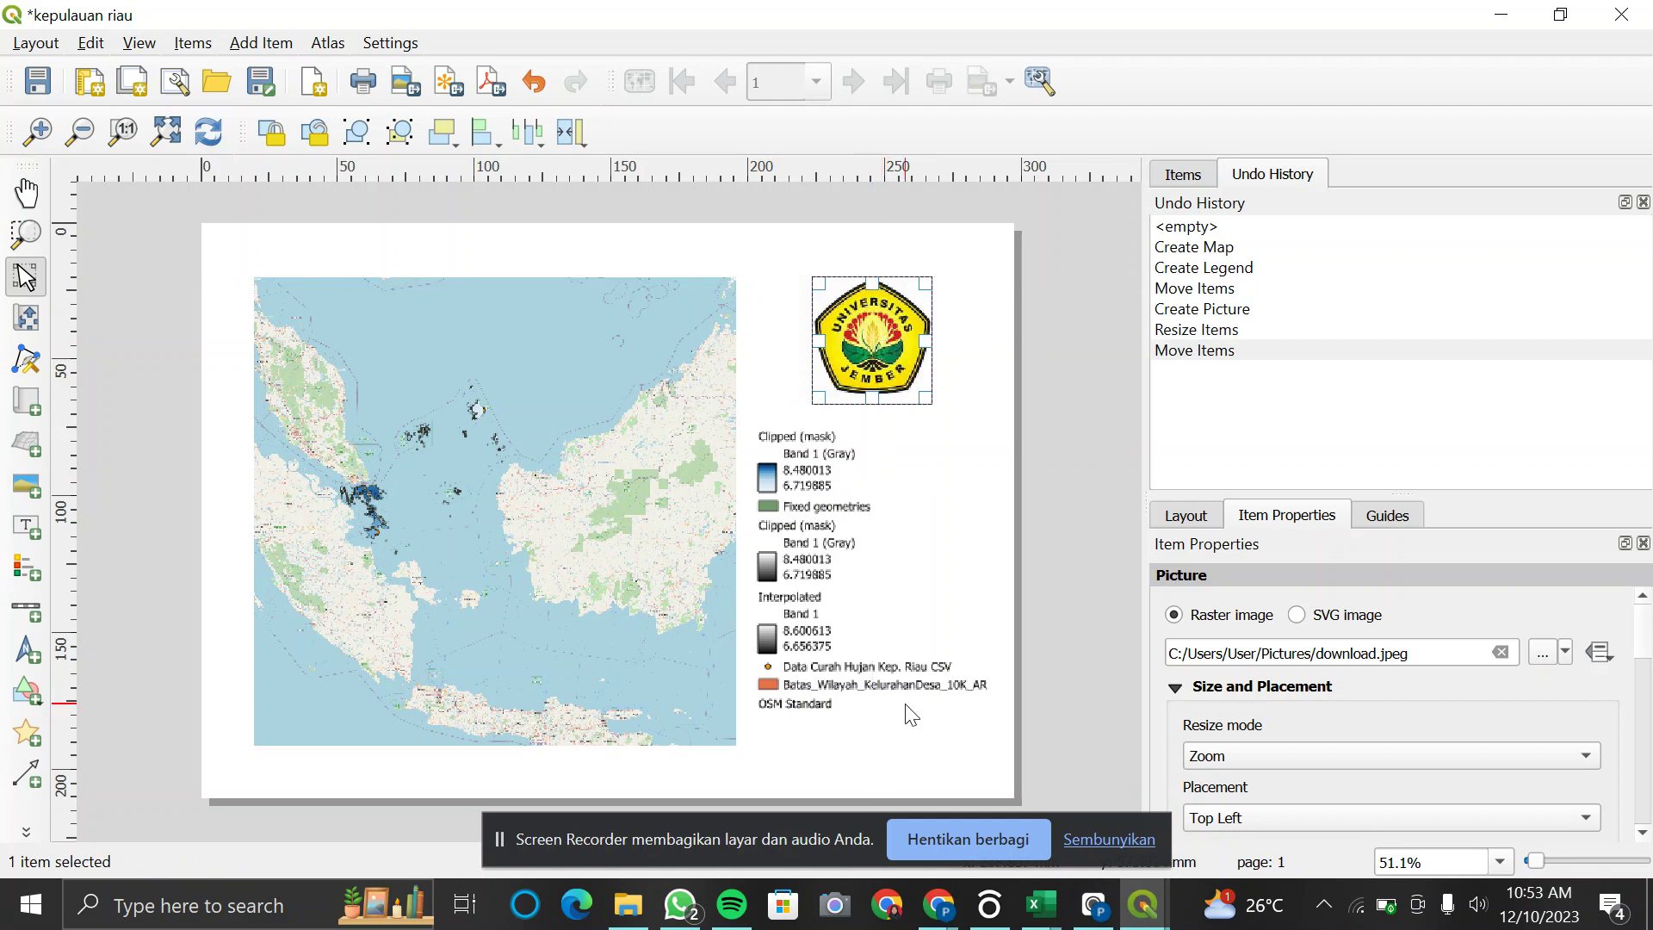
Step: Switch to the main project window and set the Point Sampling Tool to sample rata-rata curah hujan (mm) and Clipped (mask) Band 1
mouse_move(1152, 911)
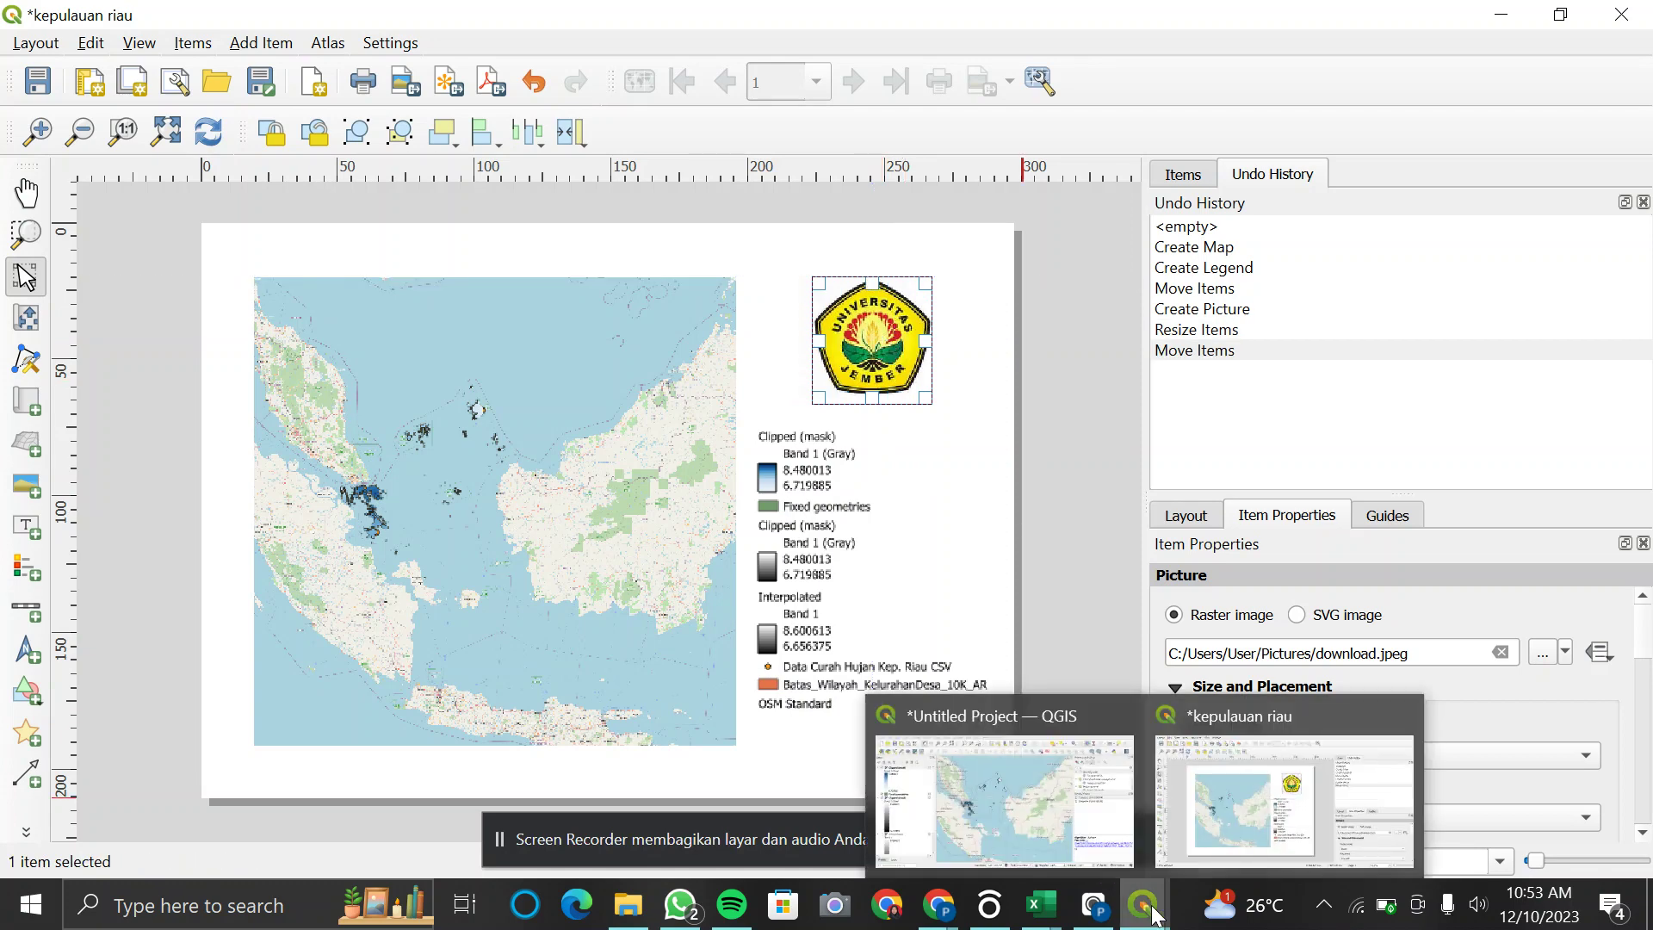
left_click(1066, 840)
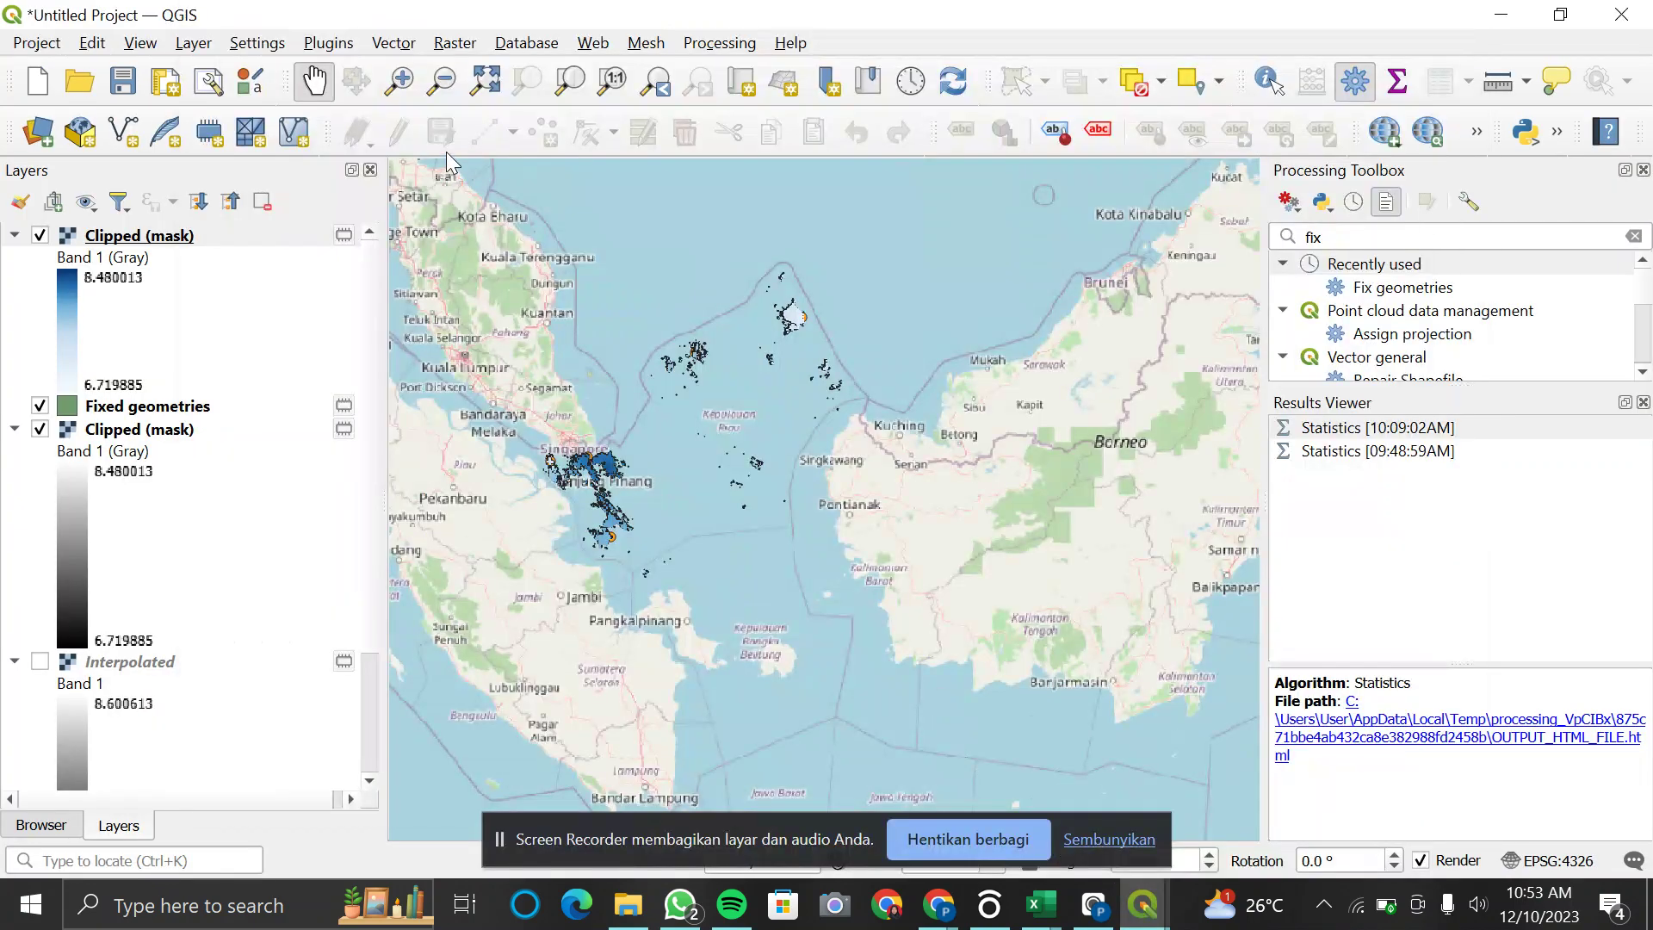
left_click(331, 44)
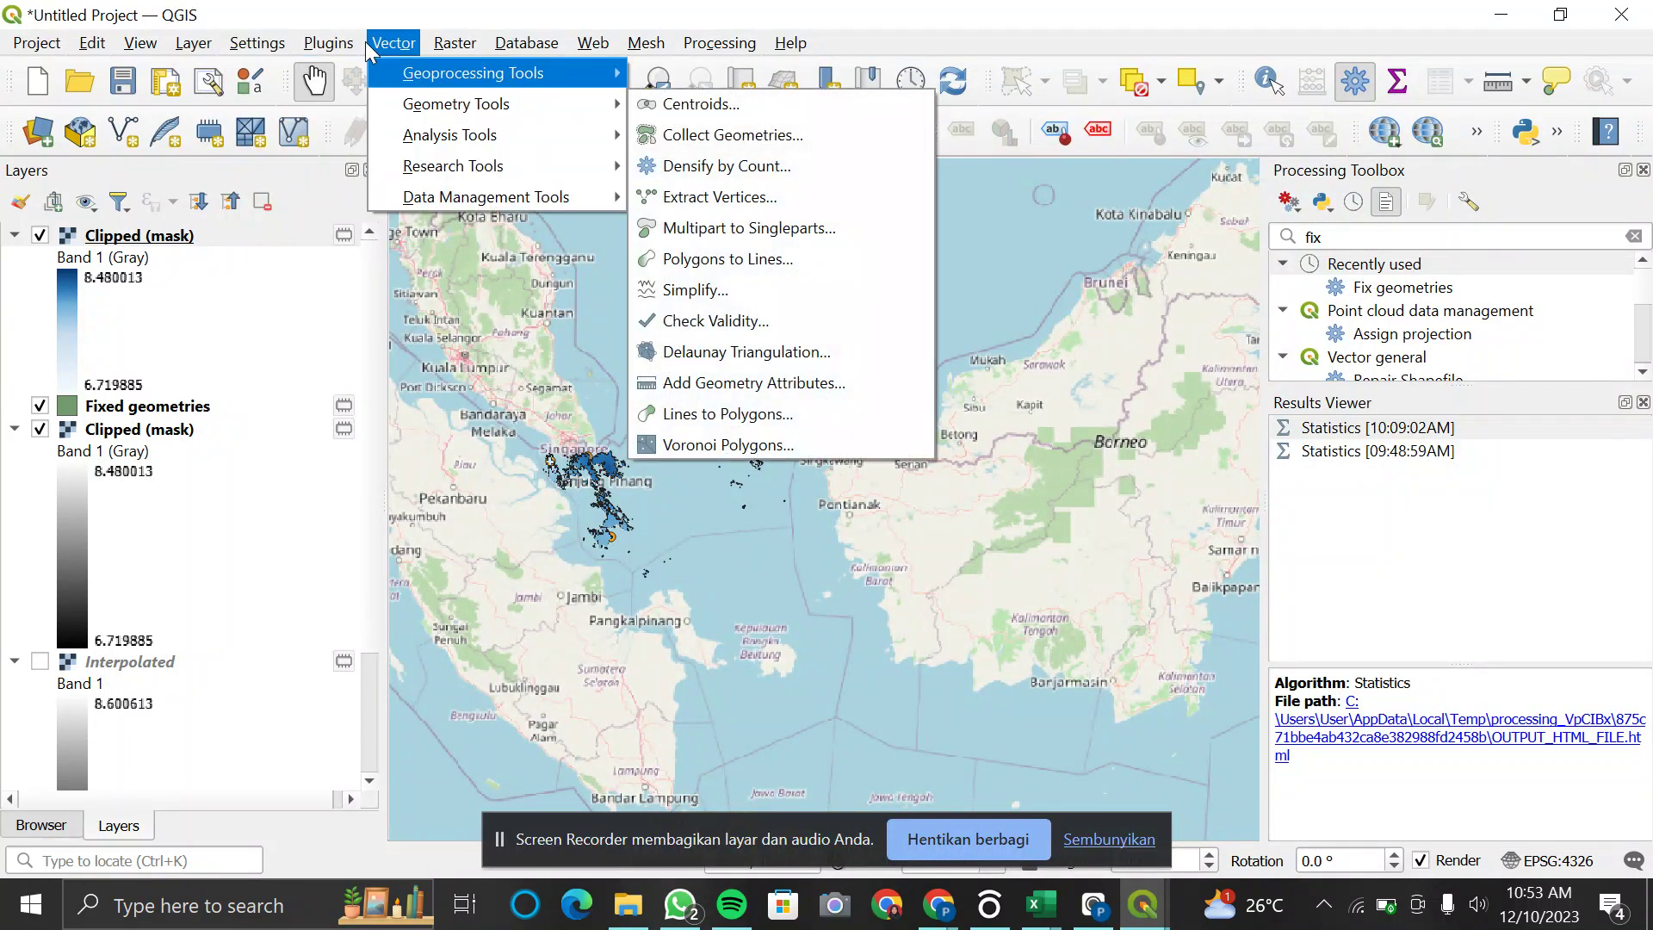
mouse_move(592, 138)
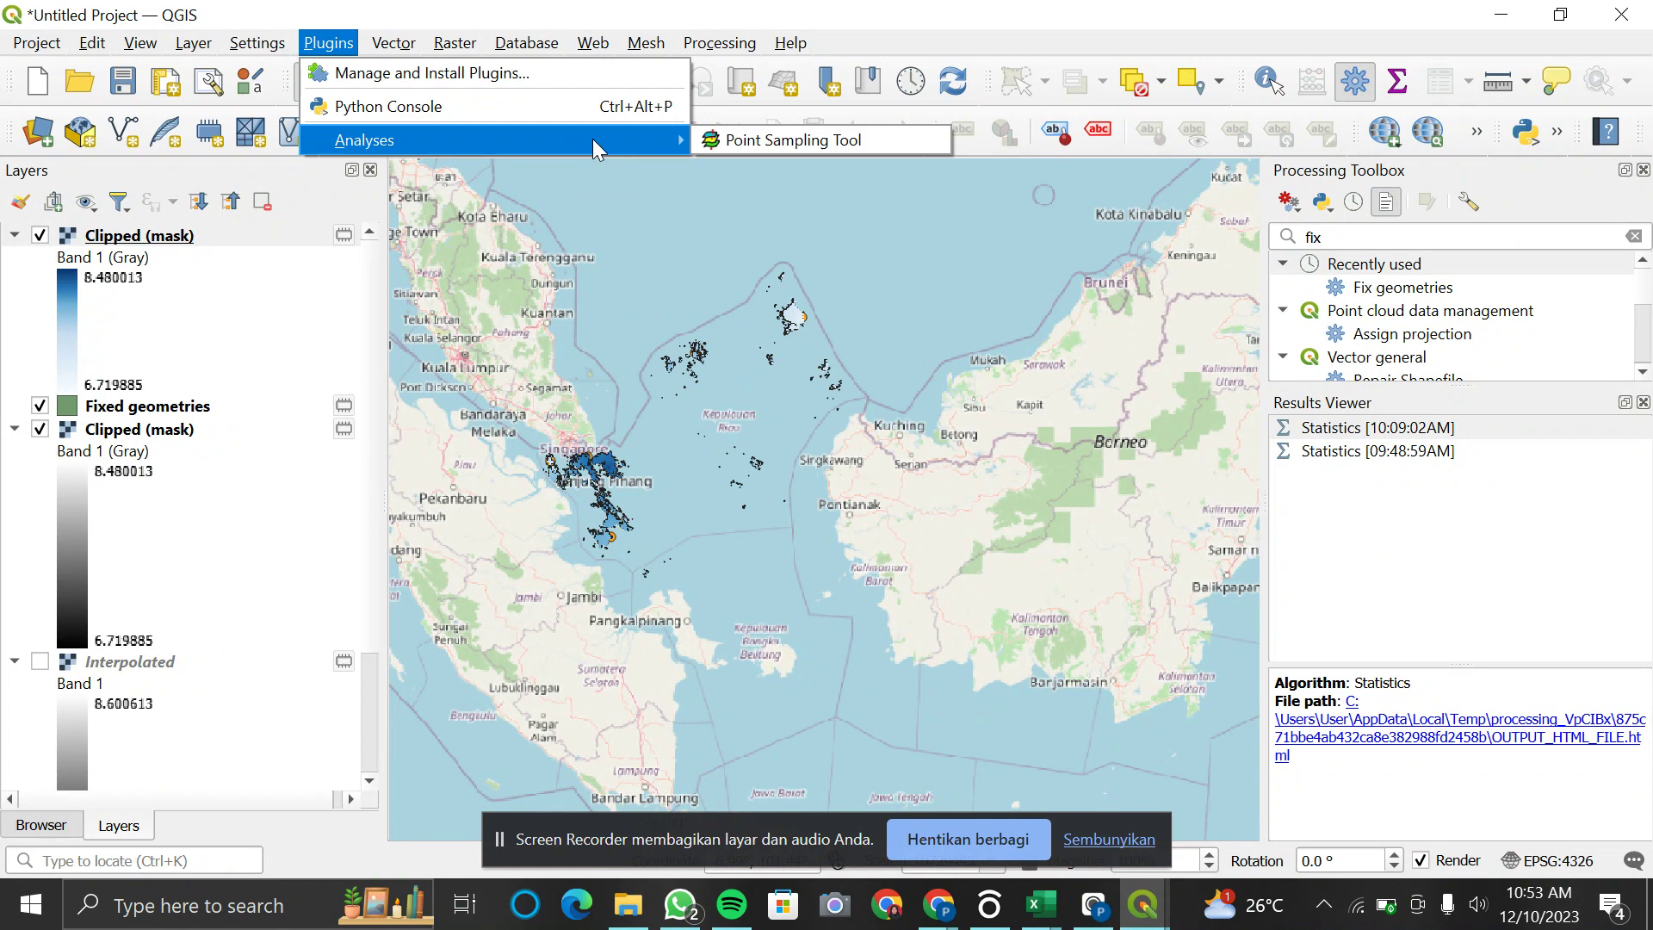
left_click(723, 142)
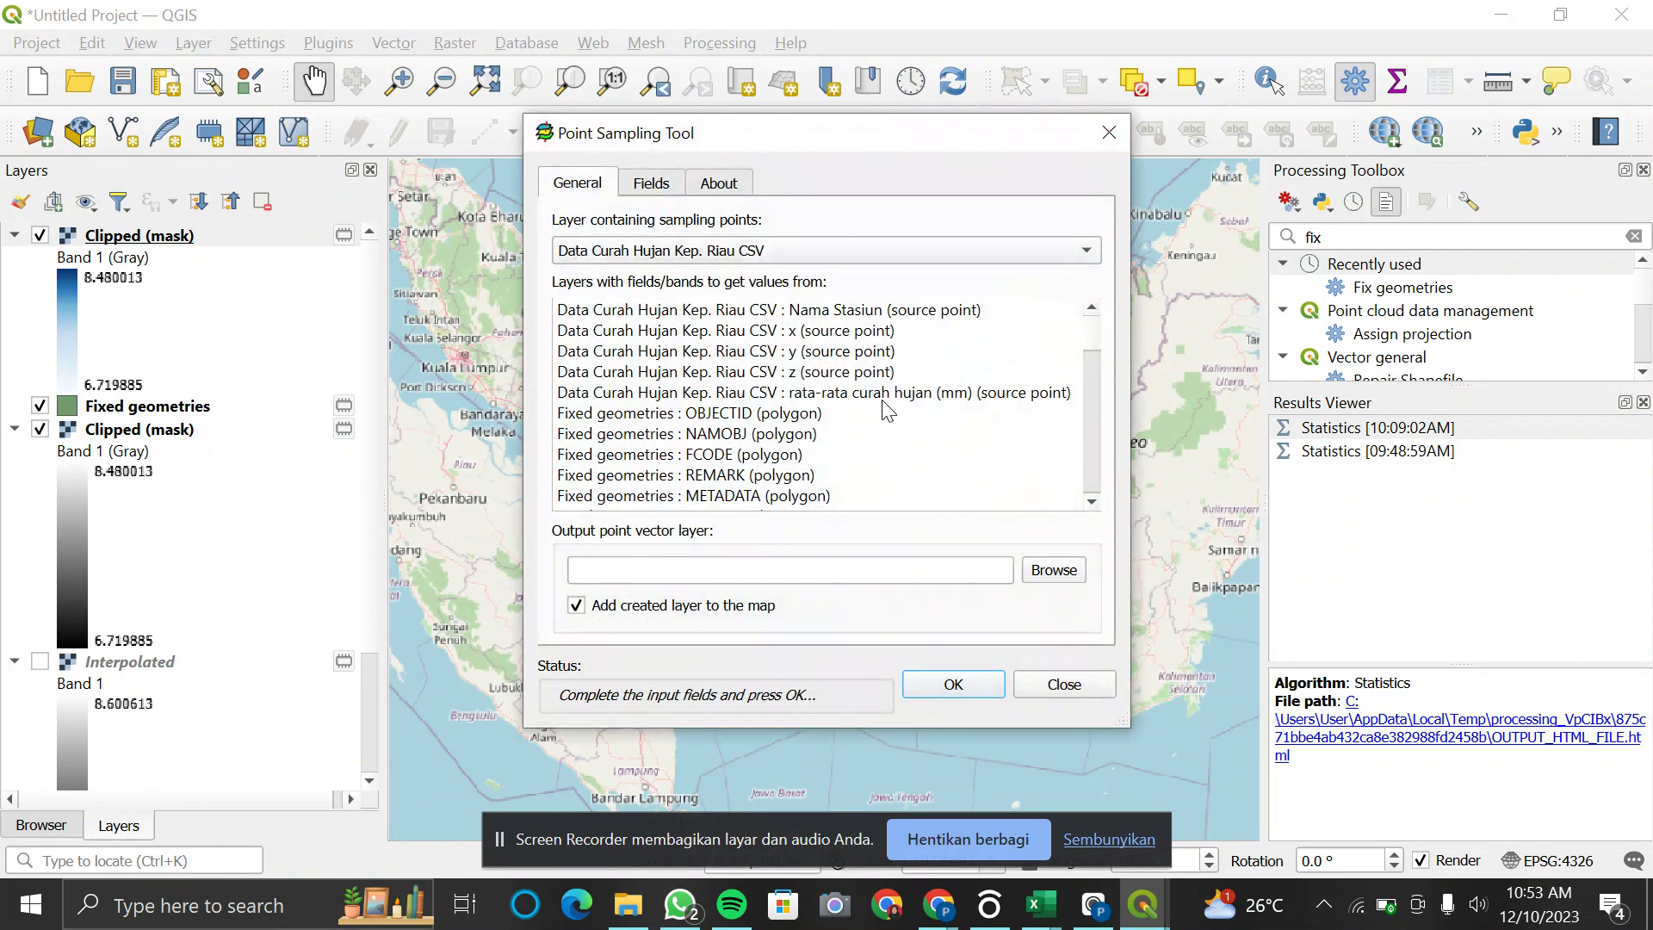
left_click(867, 394)
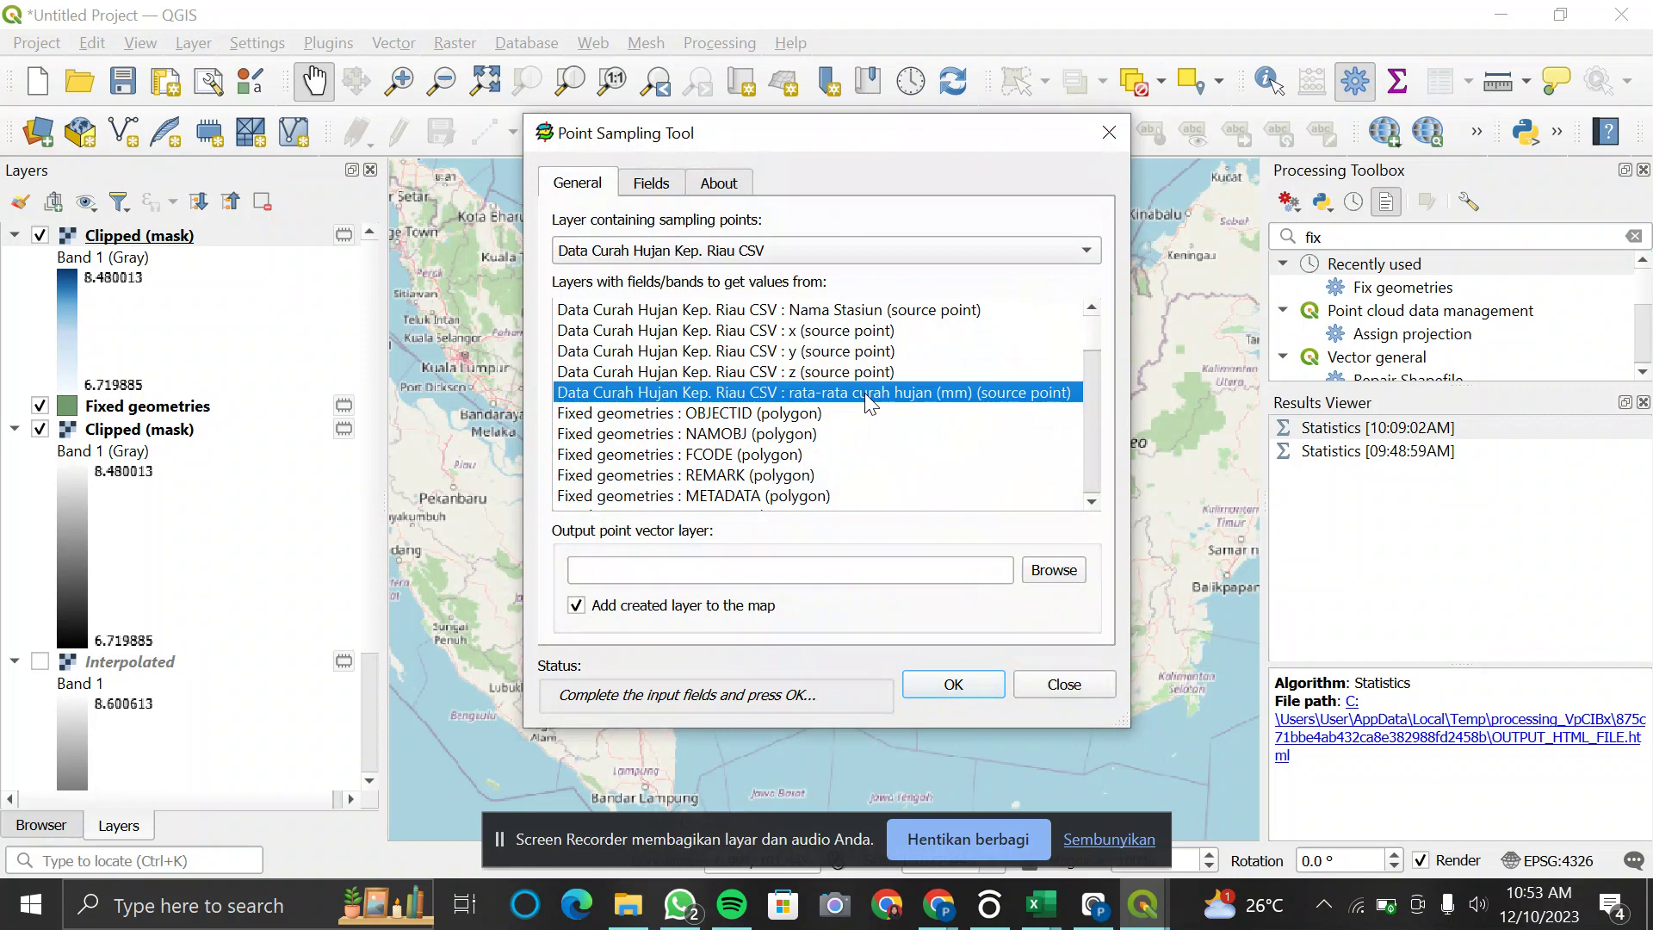
scroll(864, 393, "down", 10)
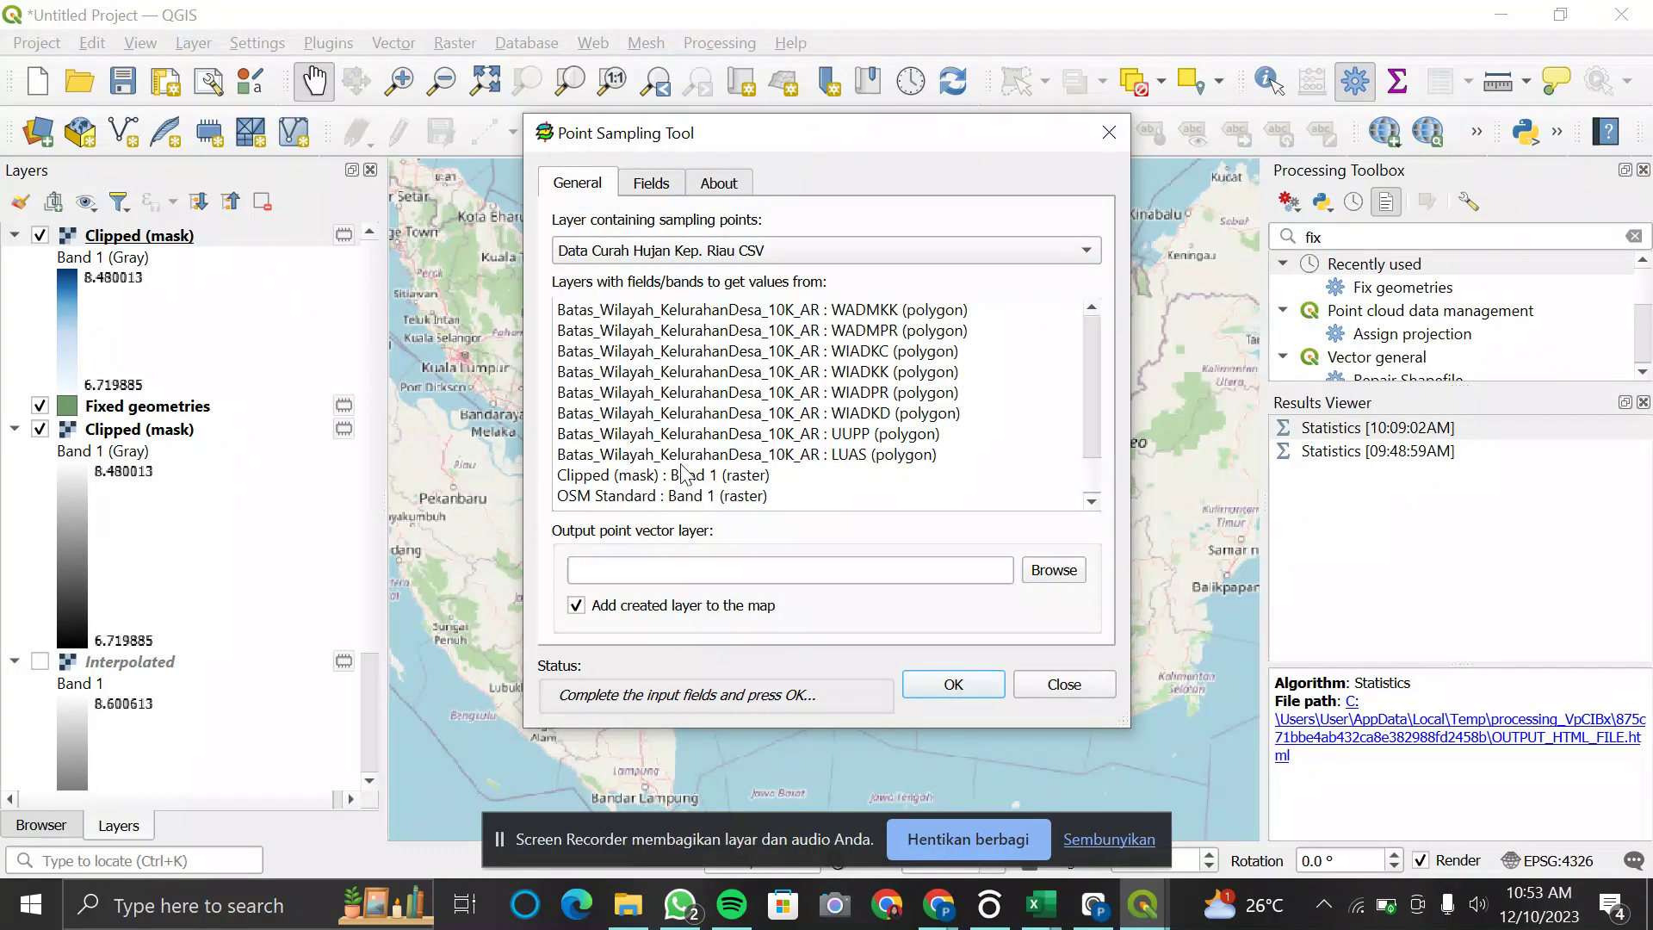
left_click(700, 479)
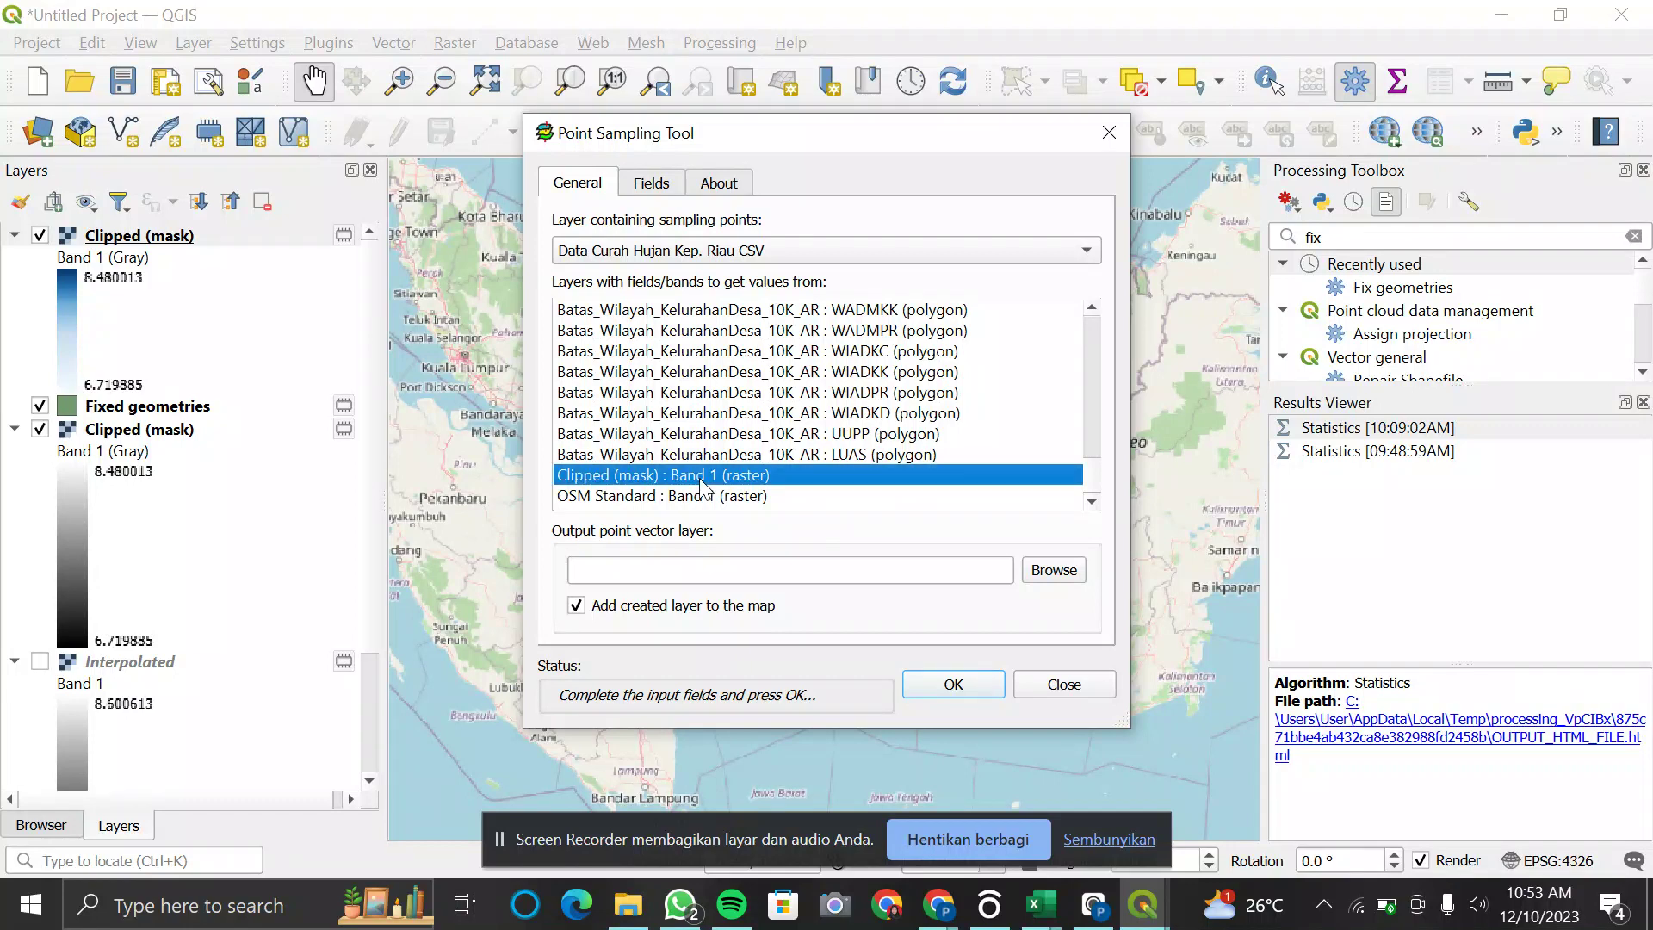
Step: Save the sampled points as shapefile monic7 in Documents and run the sampling, adding the layer to the map
left_click(1051, 570)
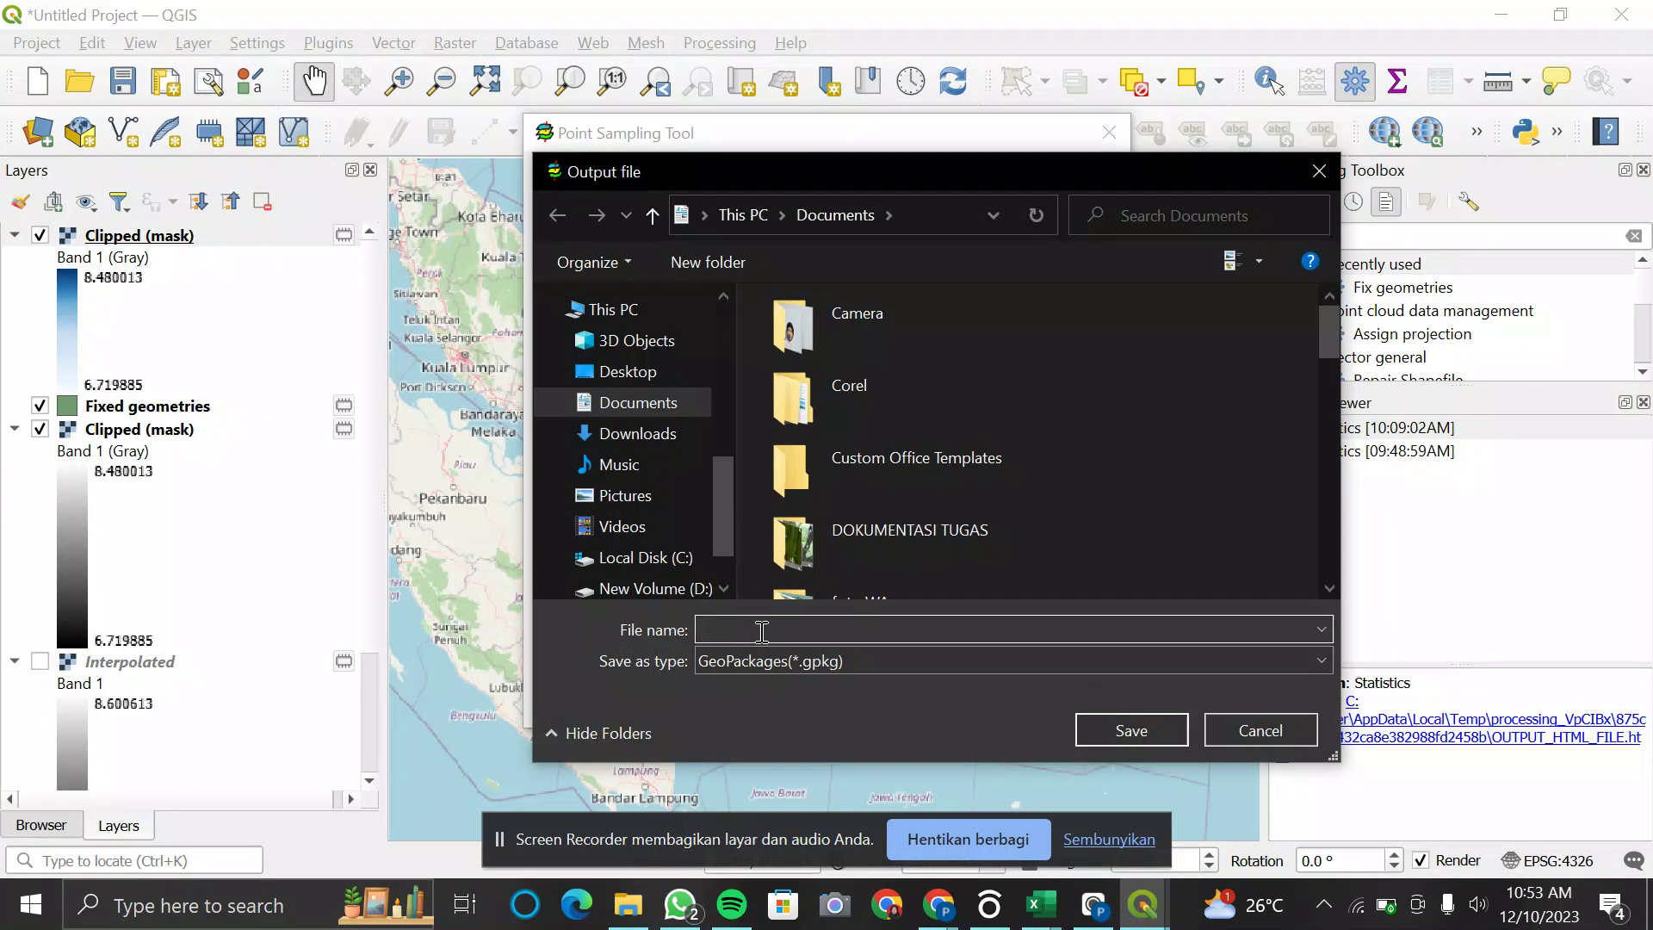
type("moni")
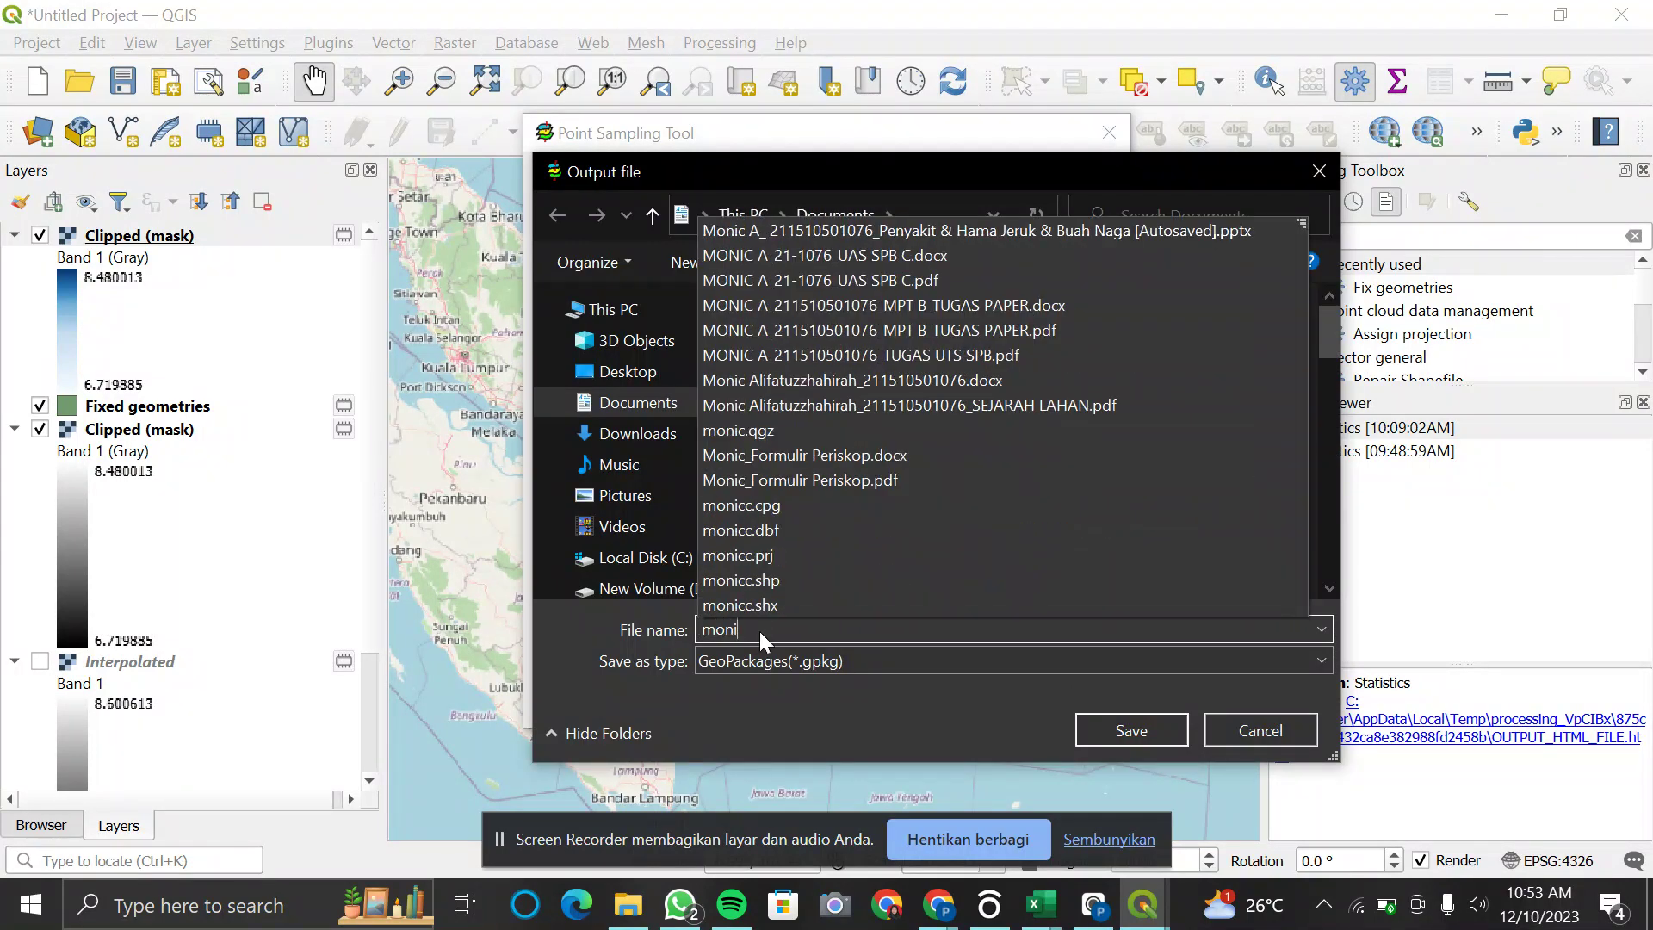
type("c7")
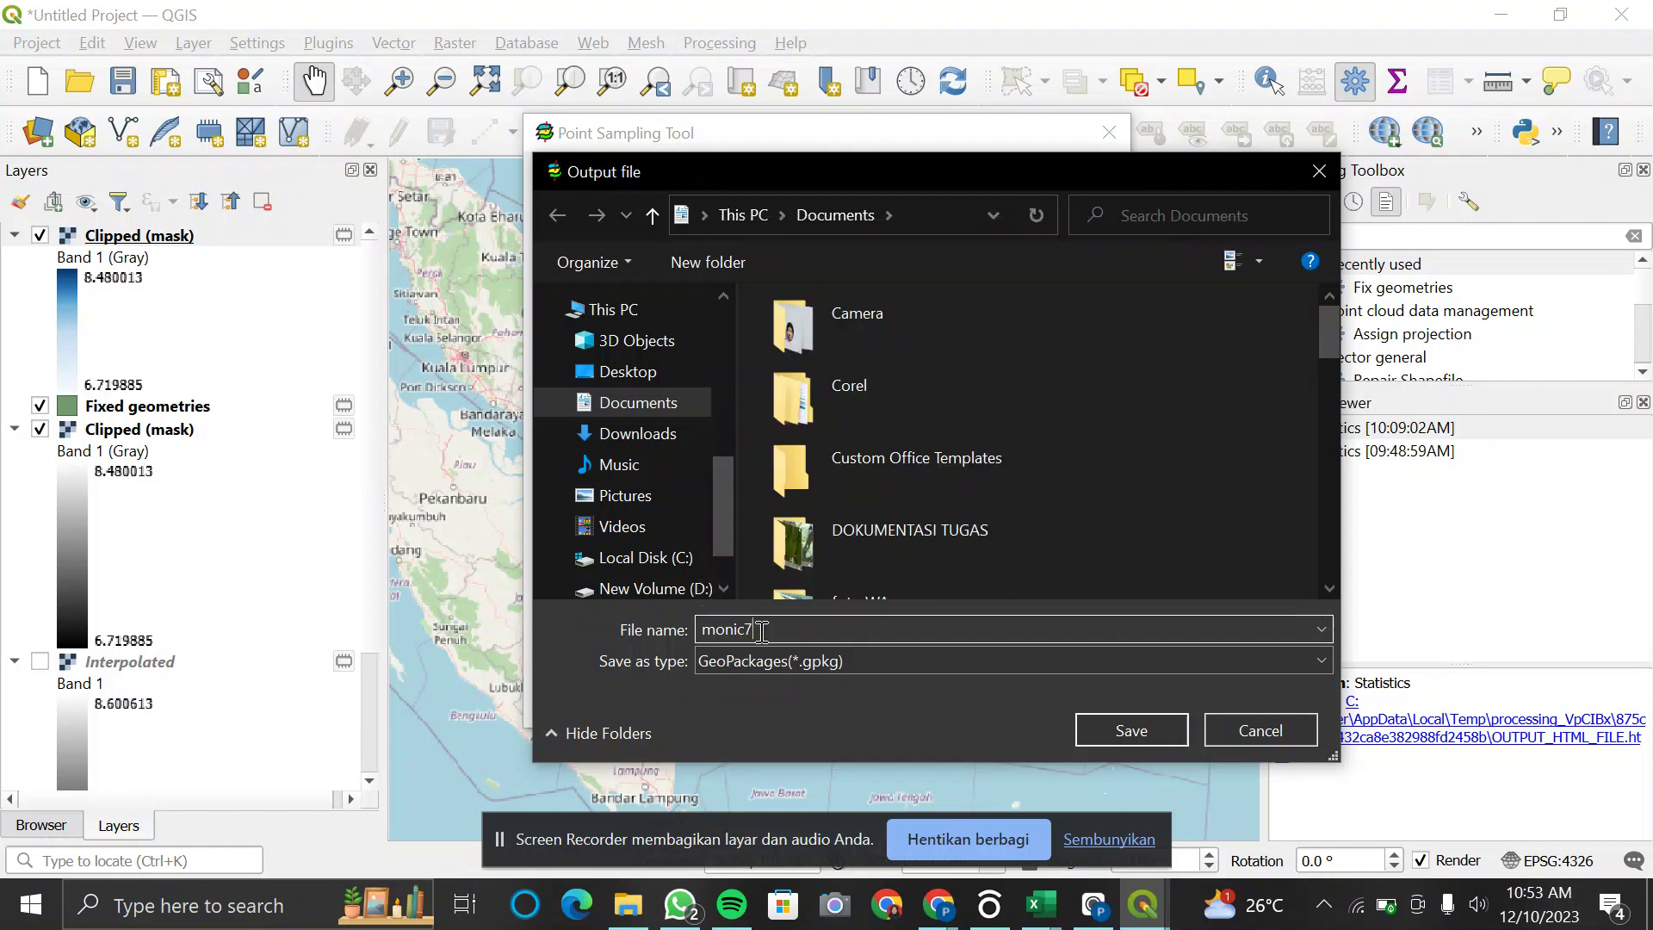
left_click(812, 668)
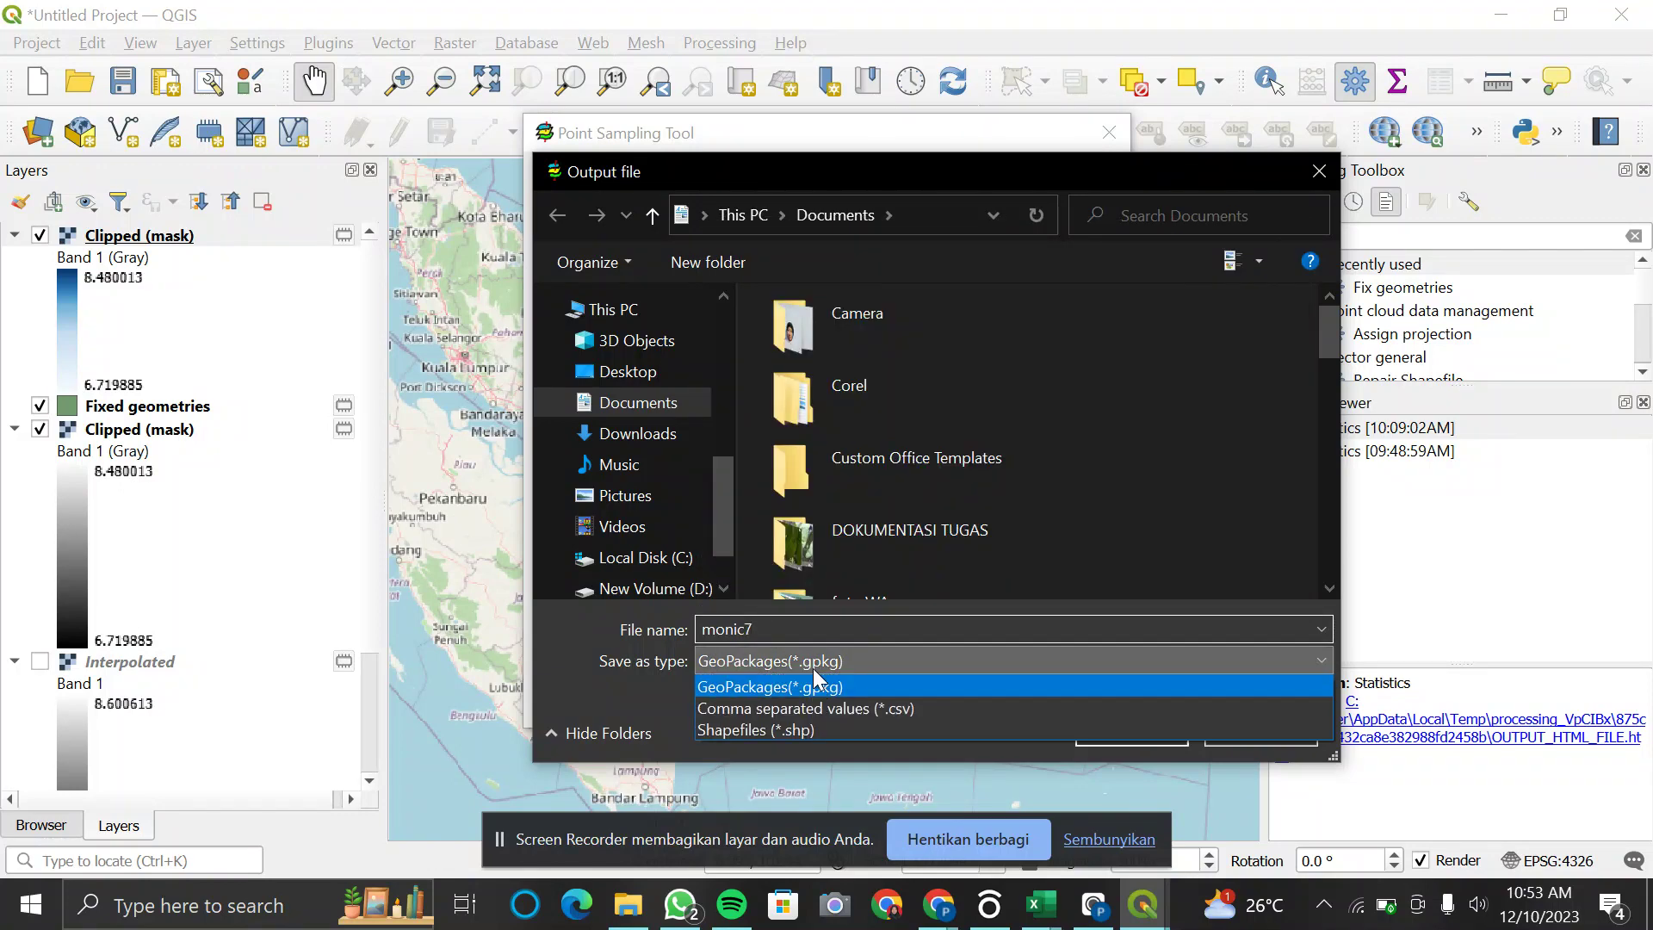
left_click(818, 730)
left_click(1096, 726)
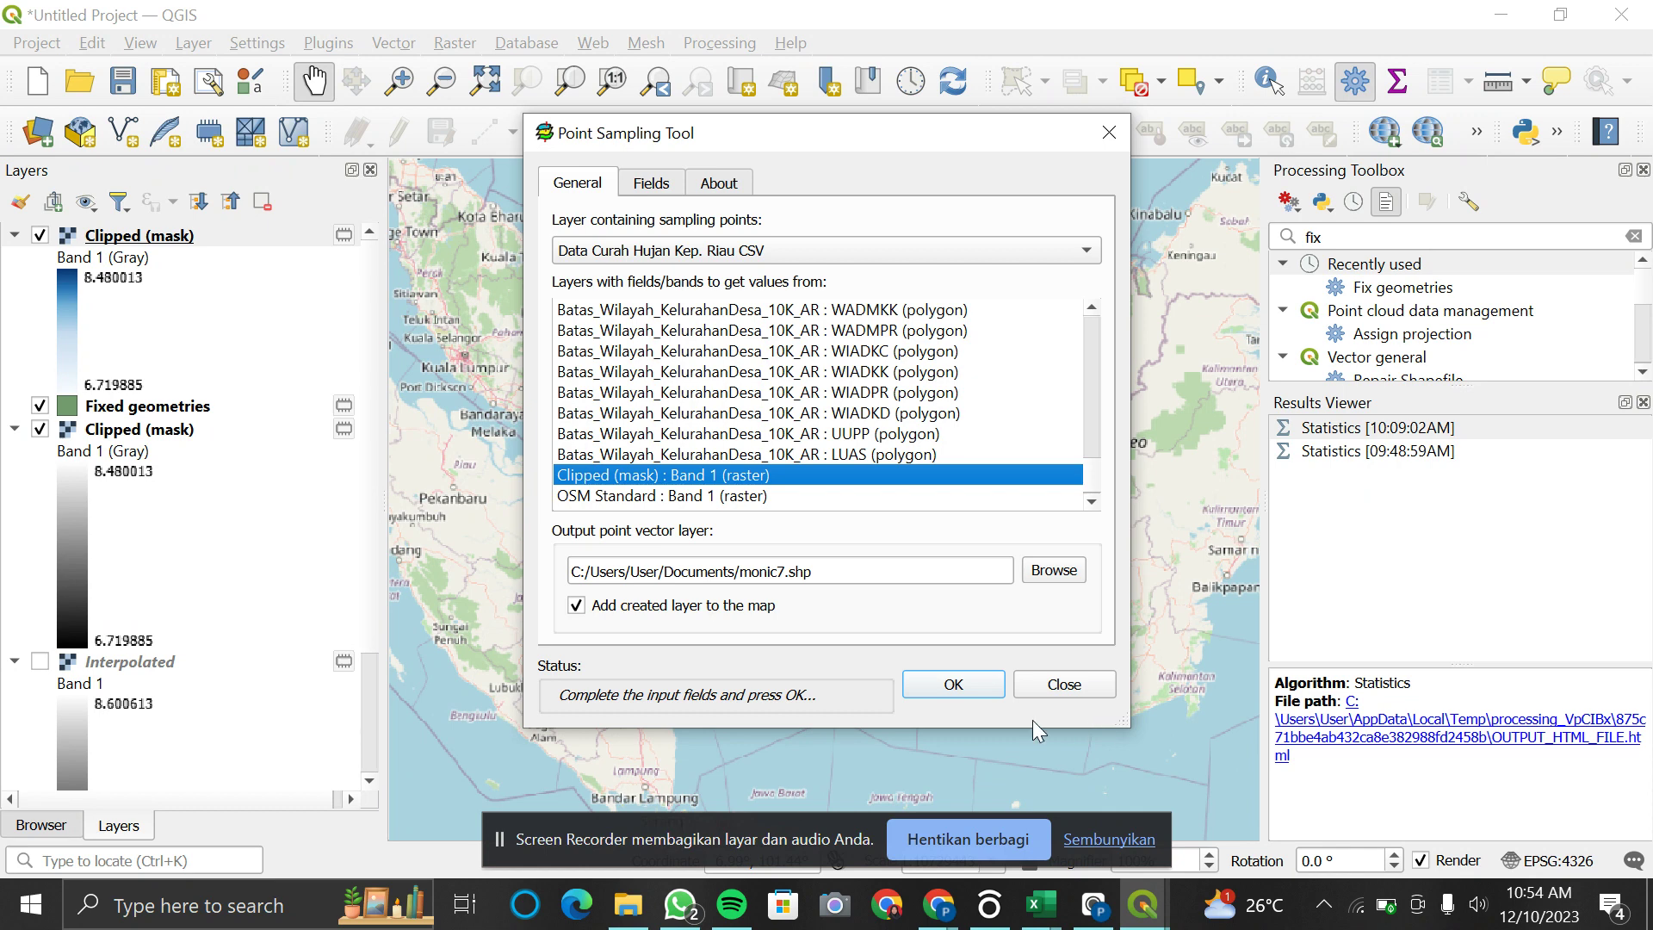
left_click(968, 679)
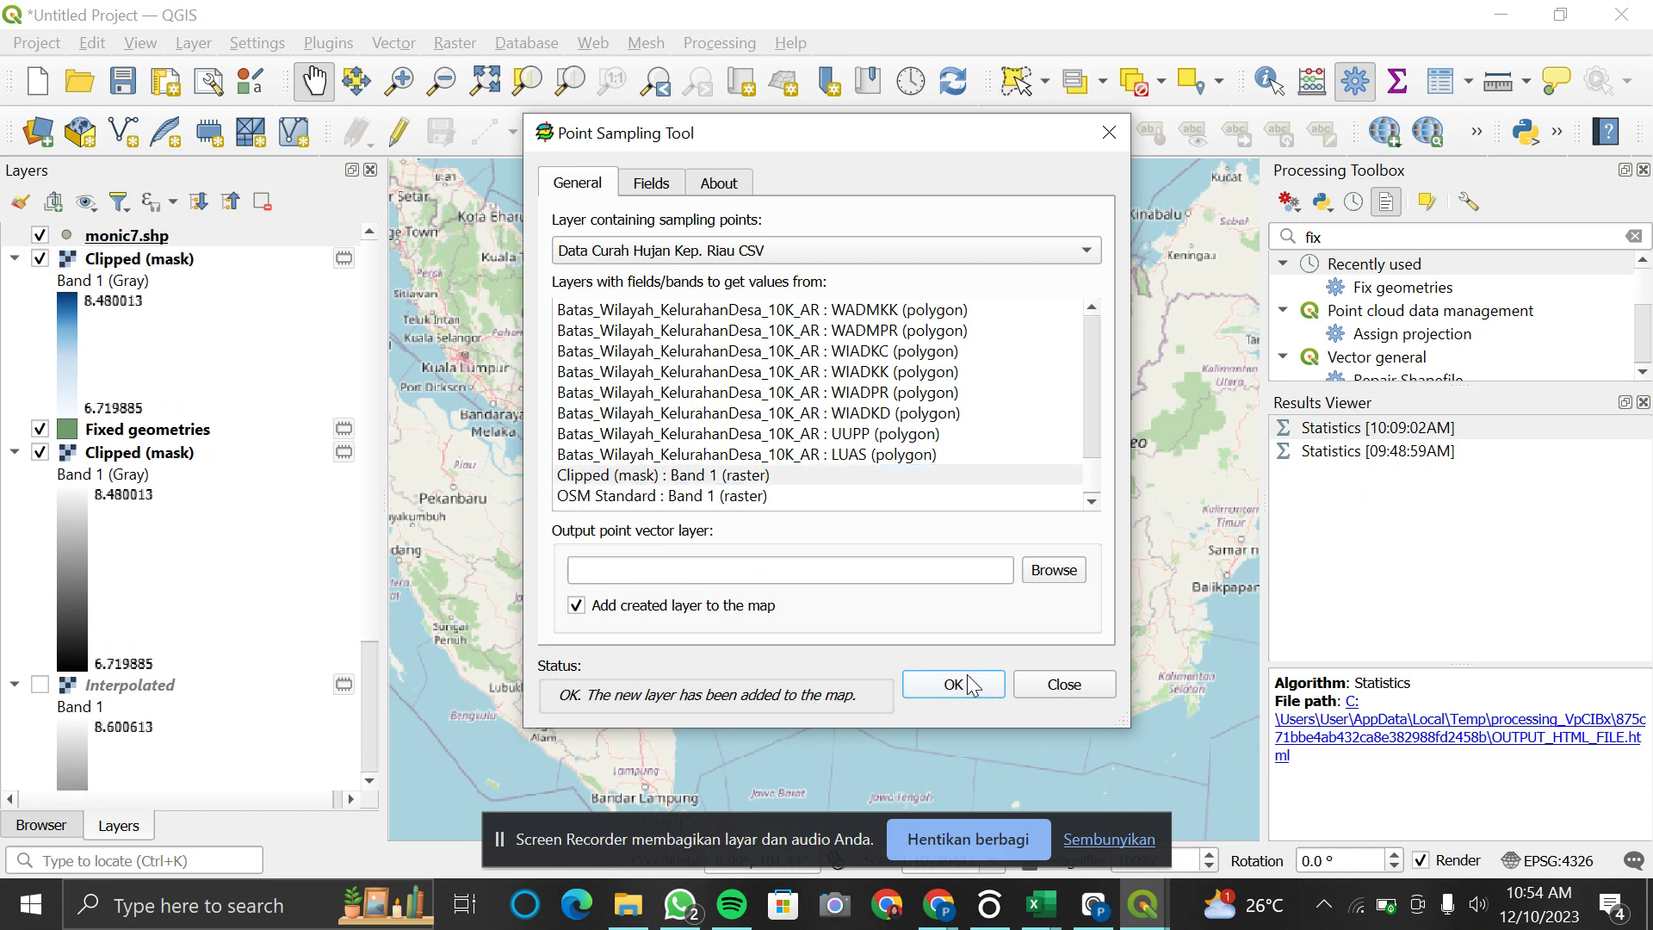
left_click(1053, 686)
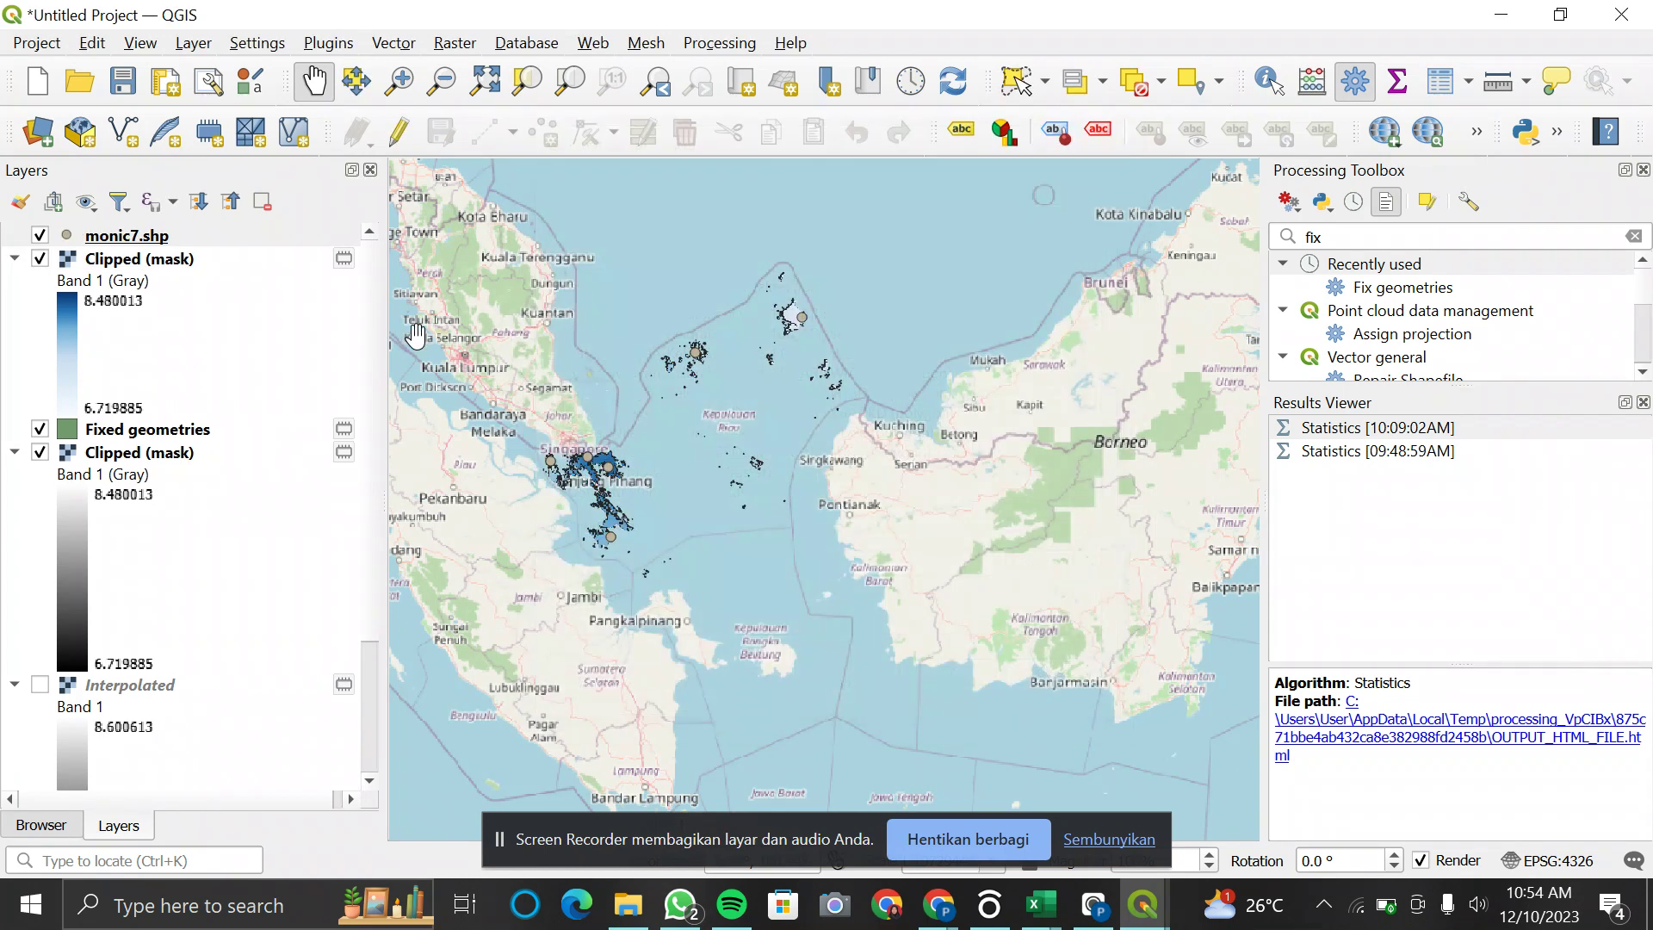
Step: Define a virtual field named monickepri of type Decimal (double) in the field calculator of the monic7.shp attribute table
right_click(167, 246)
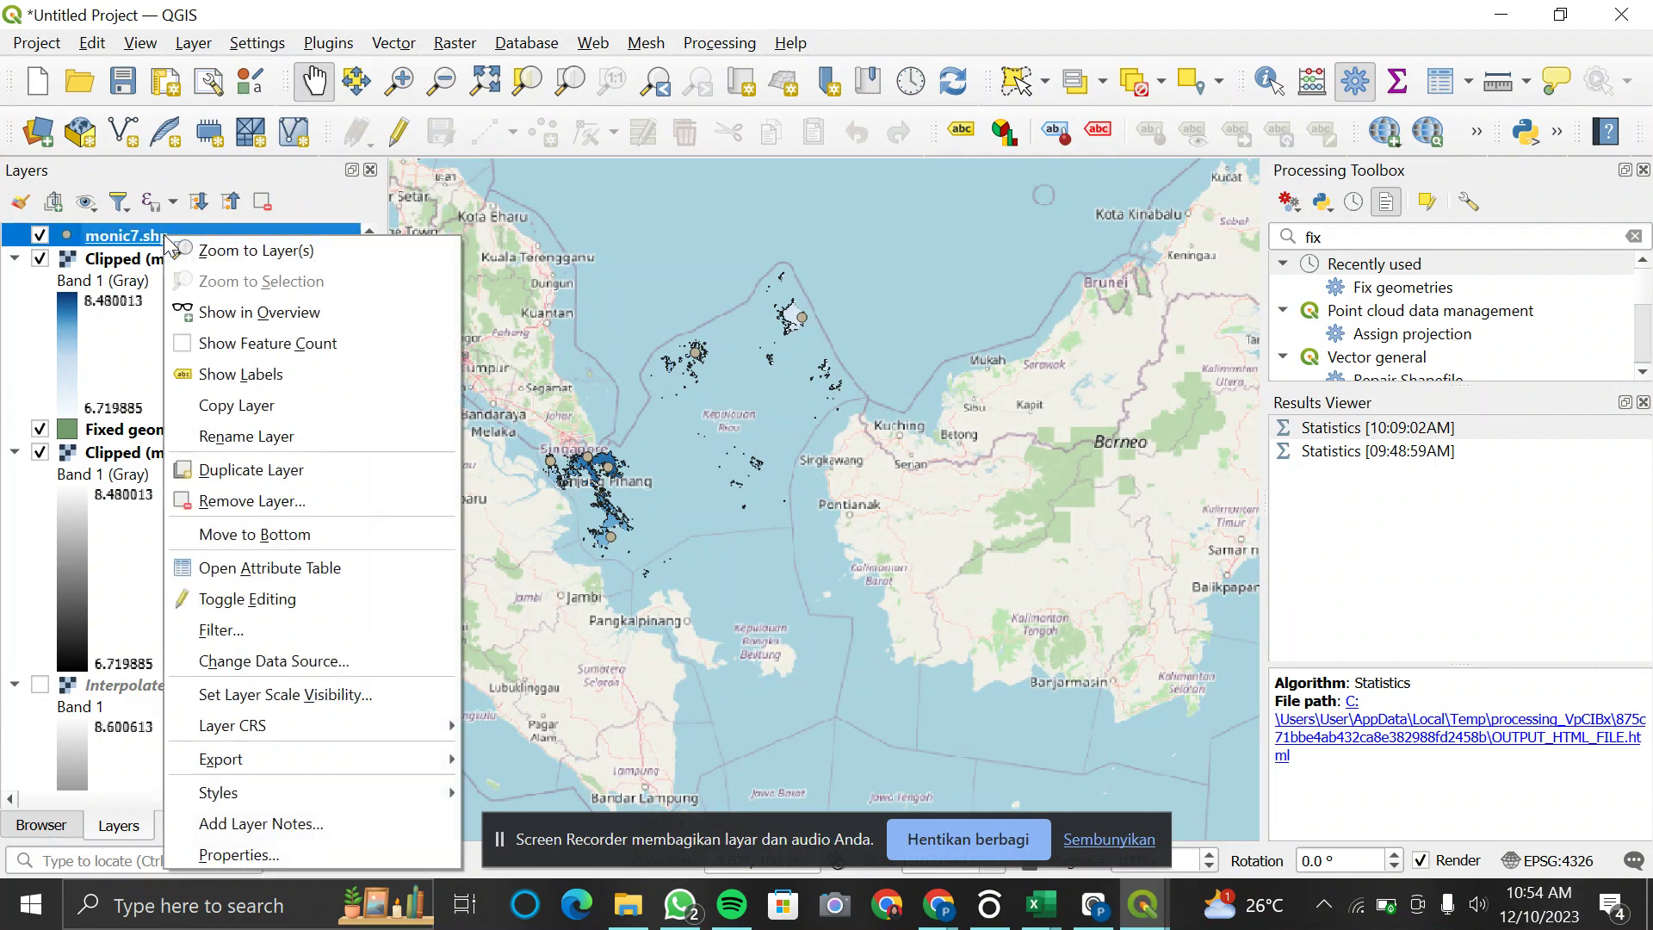
left_click(277, 575)
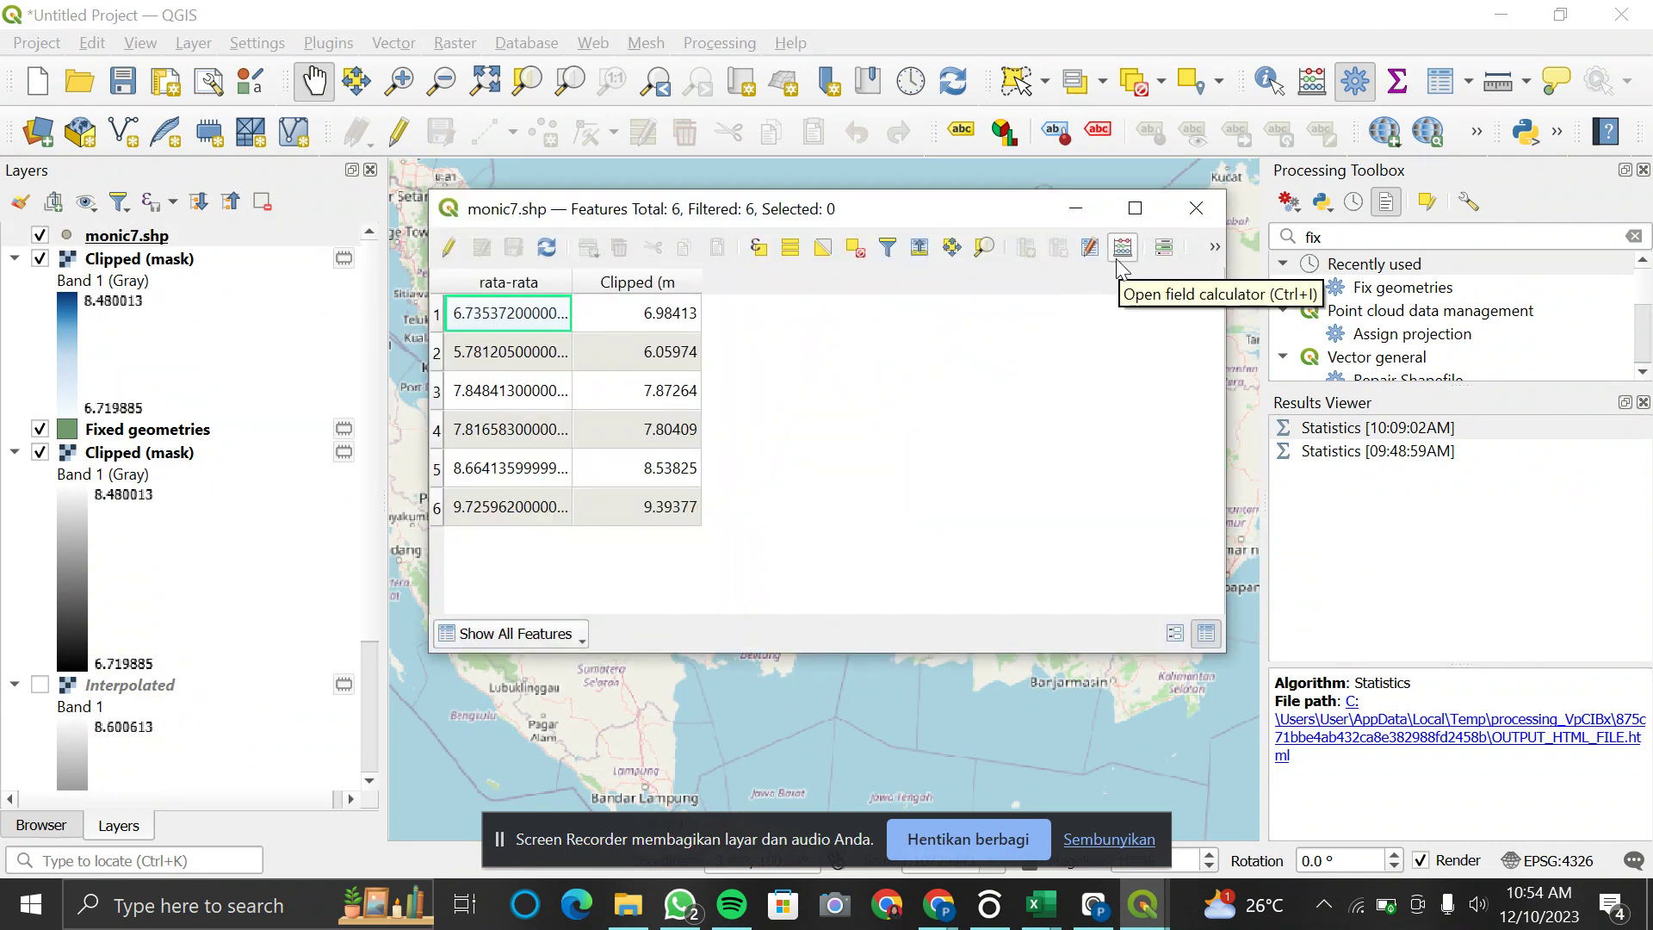
left_click(1119, 249)
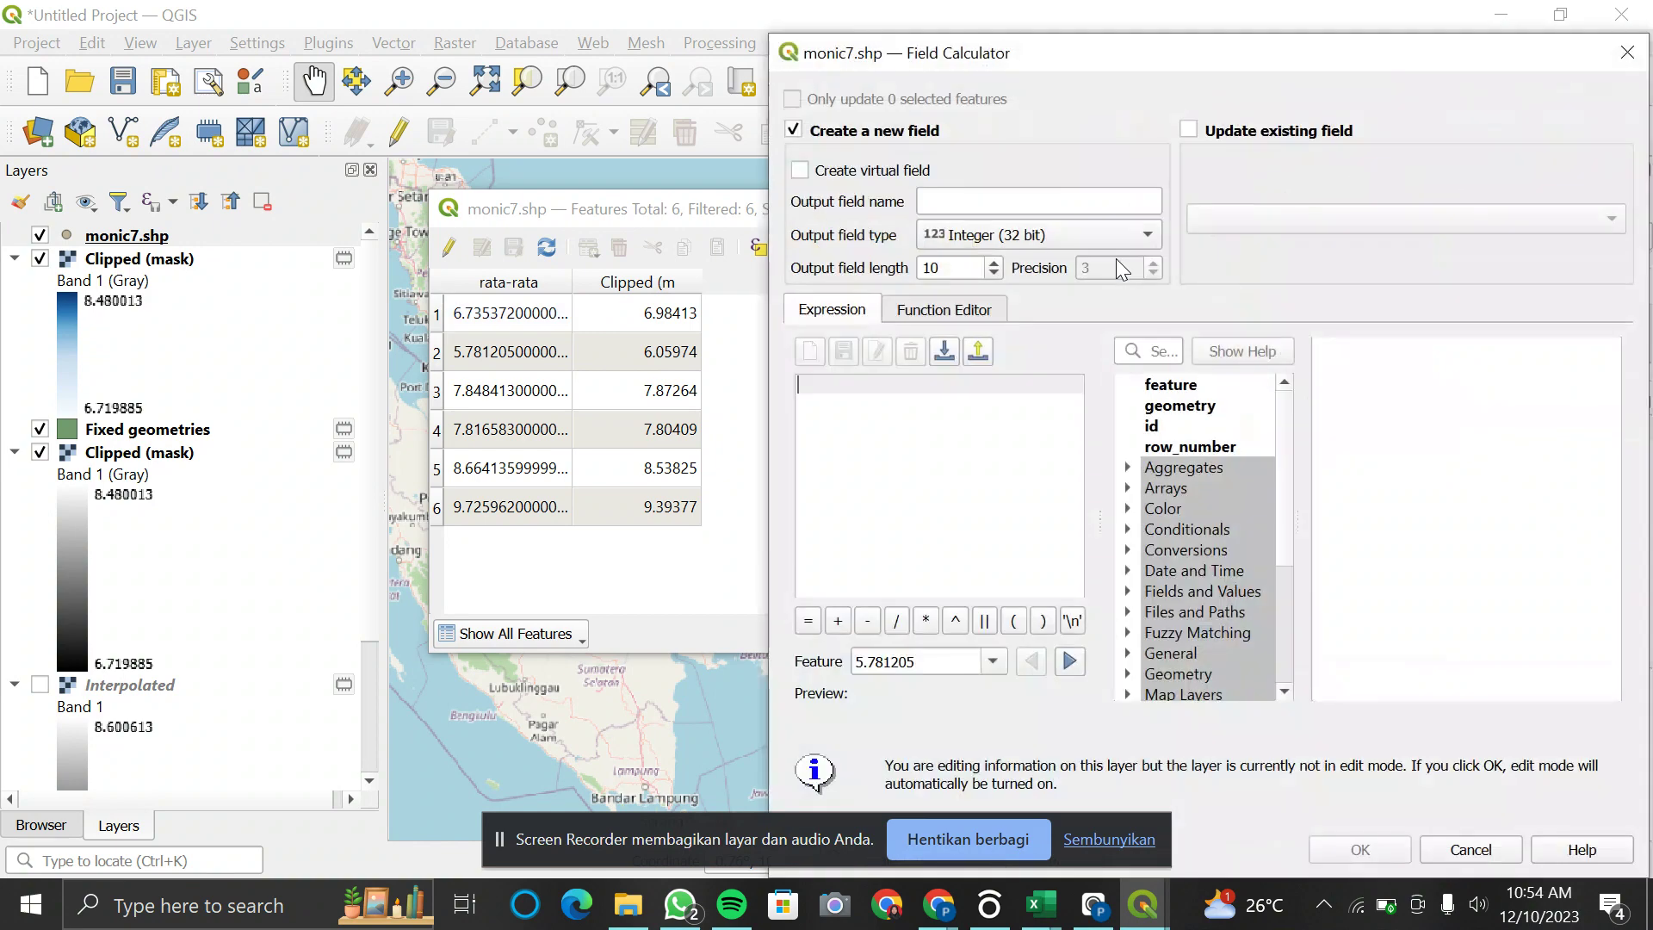
left_click(800, 171)
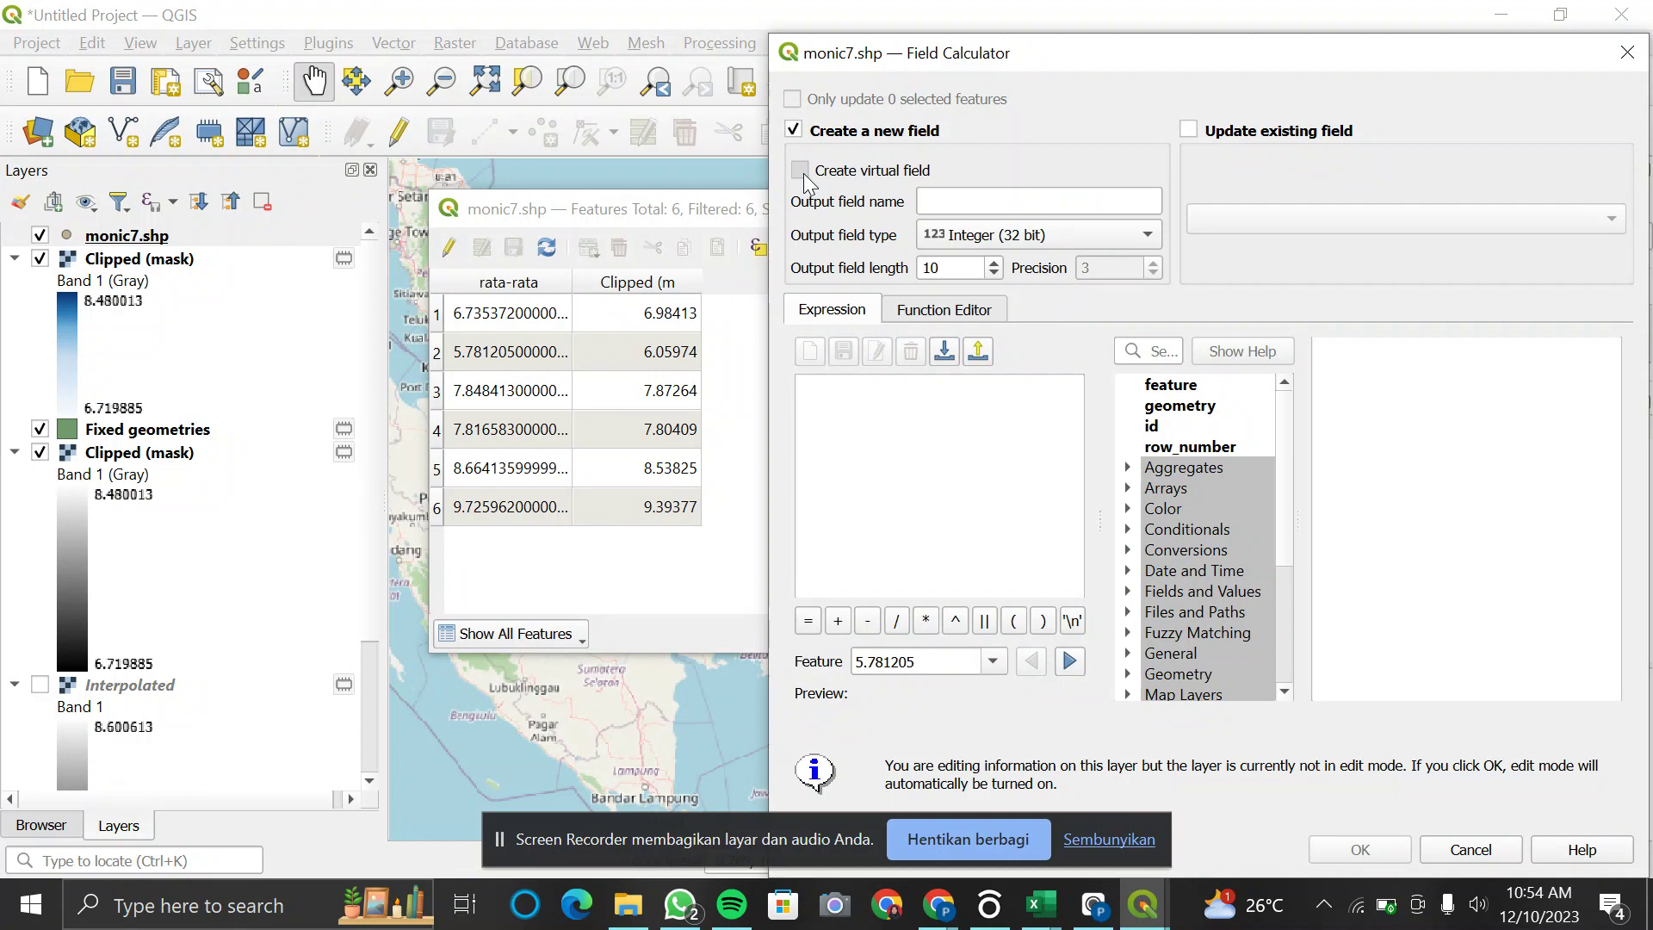
left_click(972, 202)
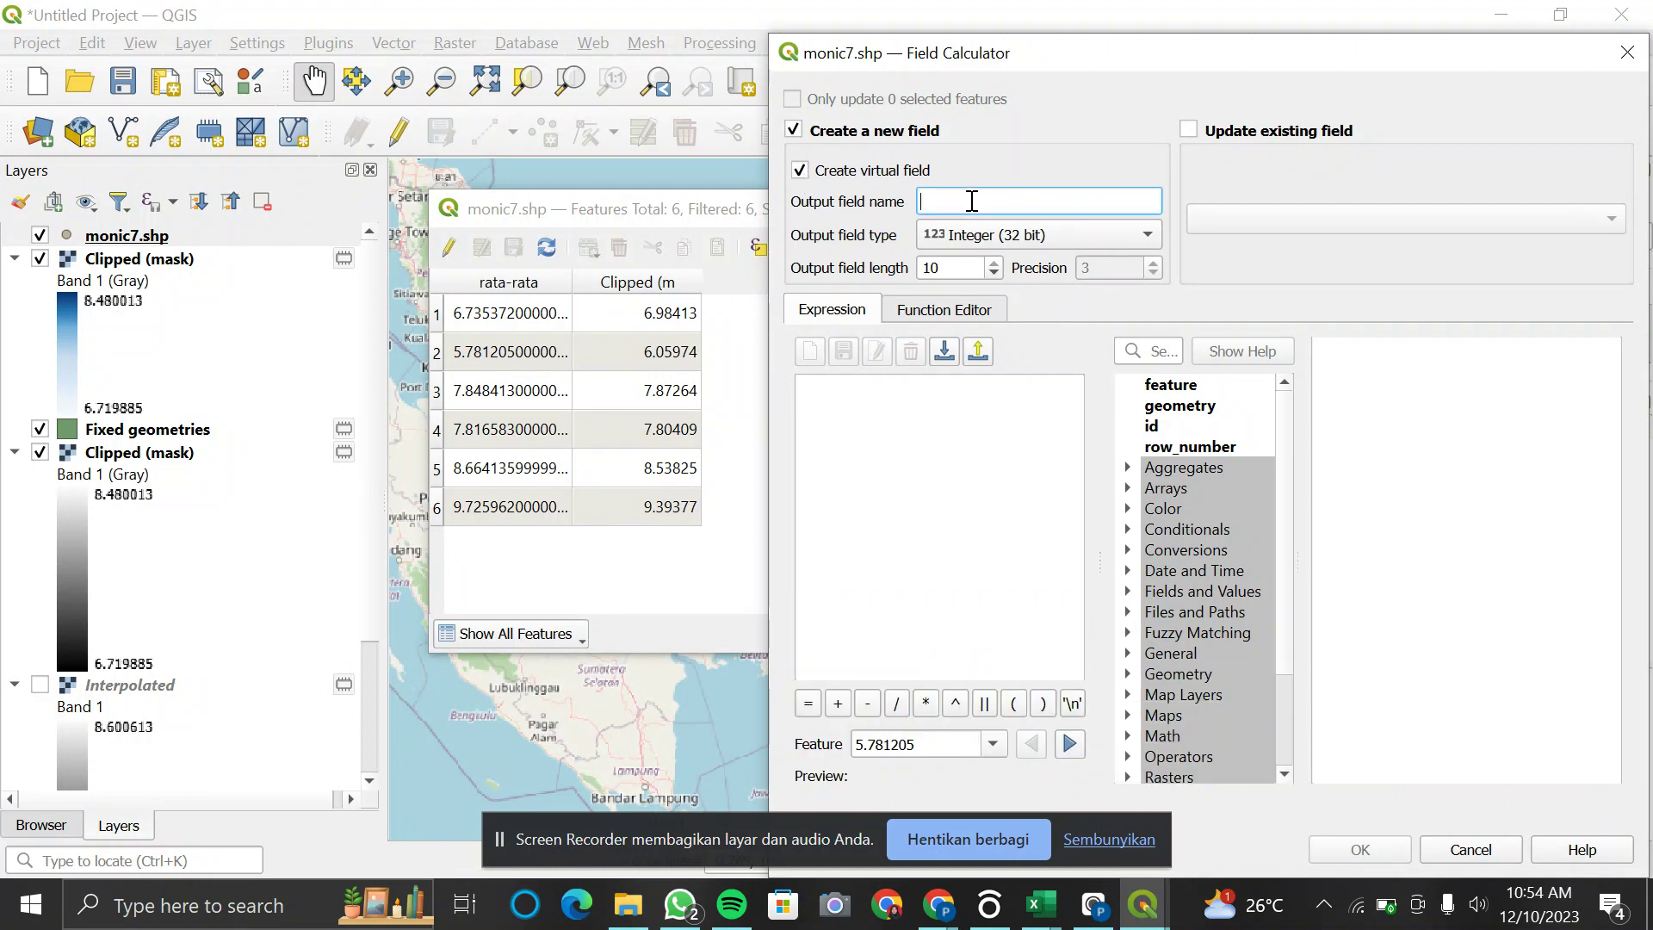
type("monic kepr")
key("BackSpace")
key("BackSpace")
key("BackSpace")
key("BackSpace")
type("kebri")
left_click(1032, 238)
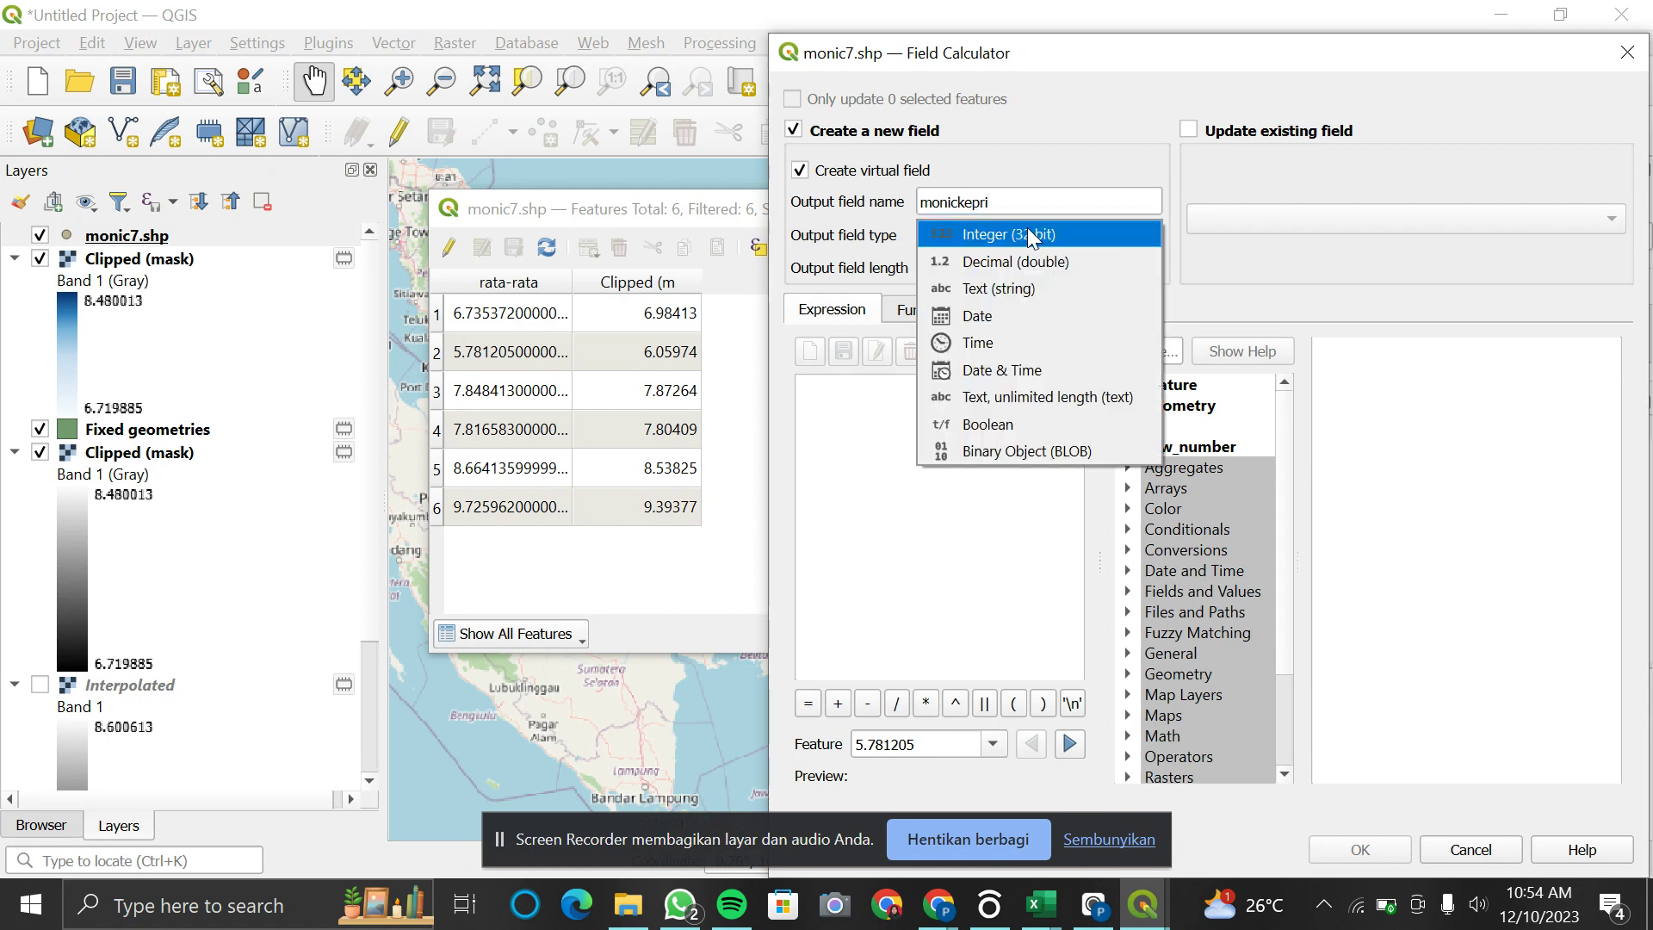
left_click(1034, 262)
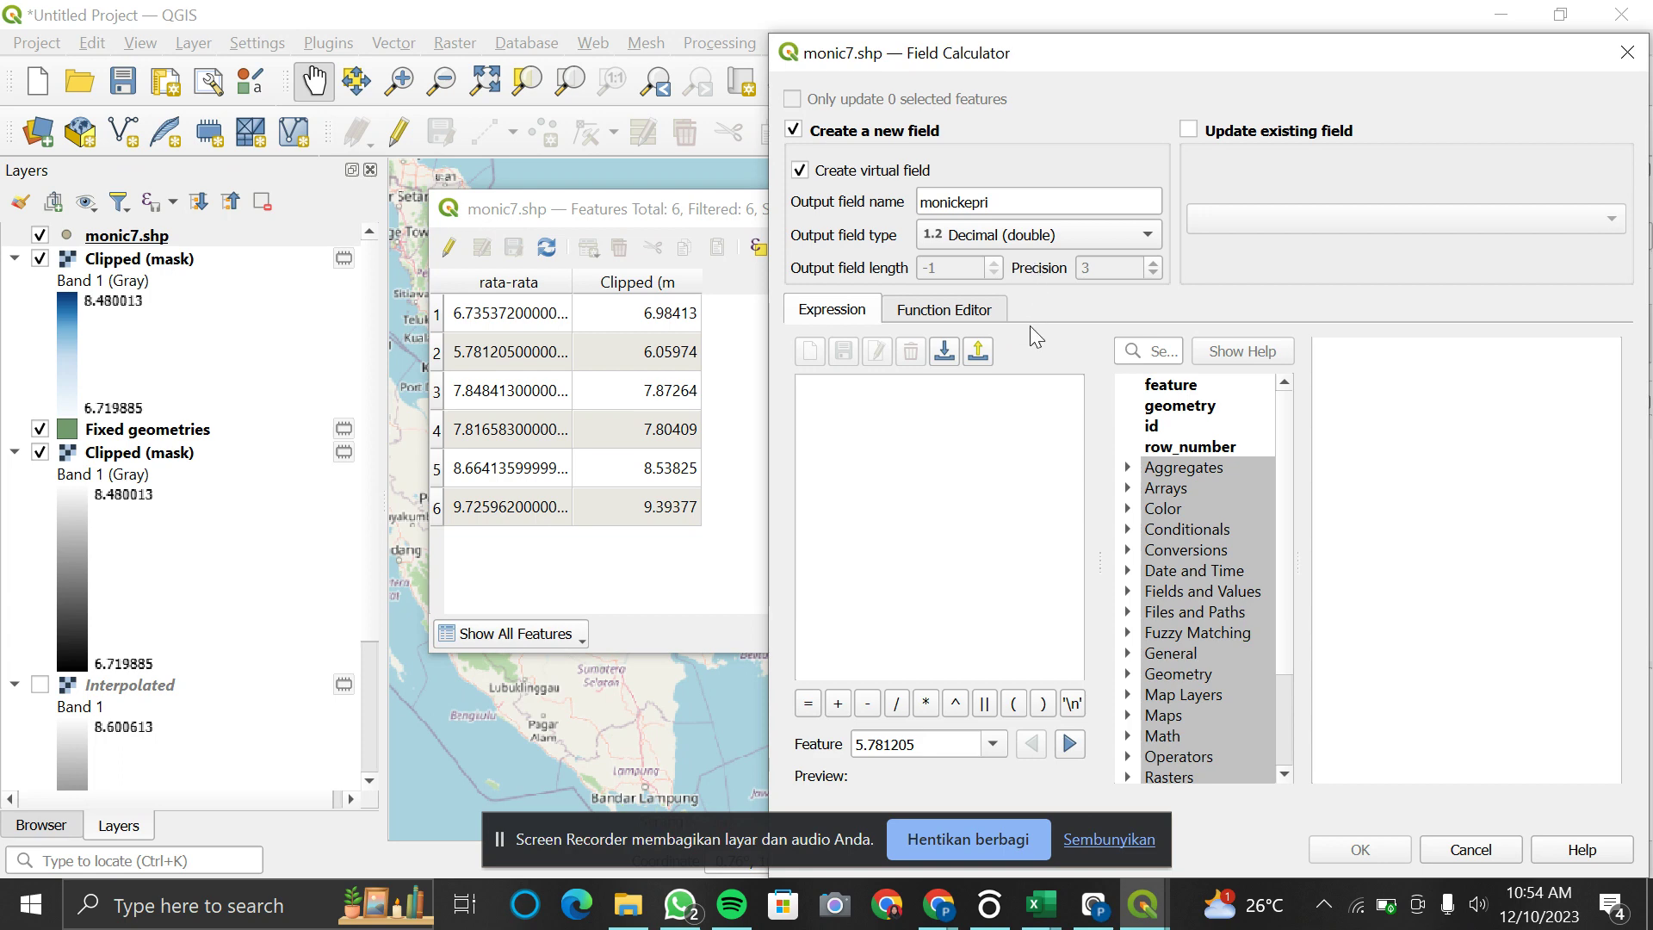
Step: Calculate the new field with the expression ("Clipped (m"-"rata-rata")^2 and close the attribute table
left_click(845, 403)
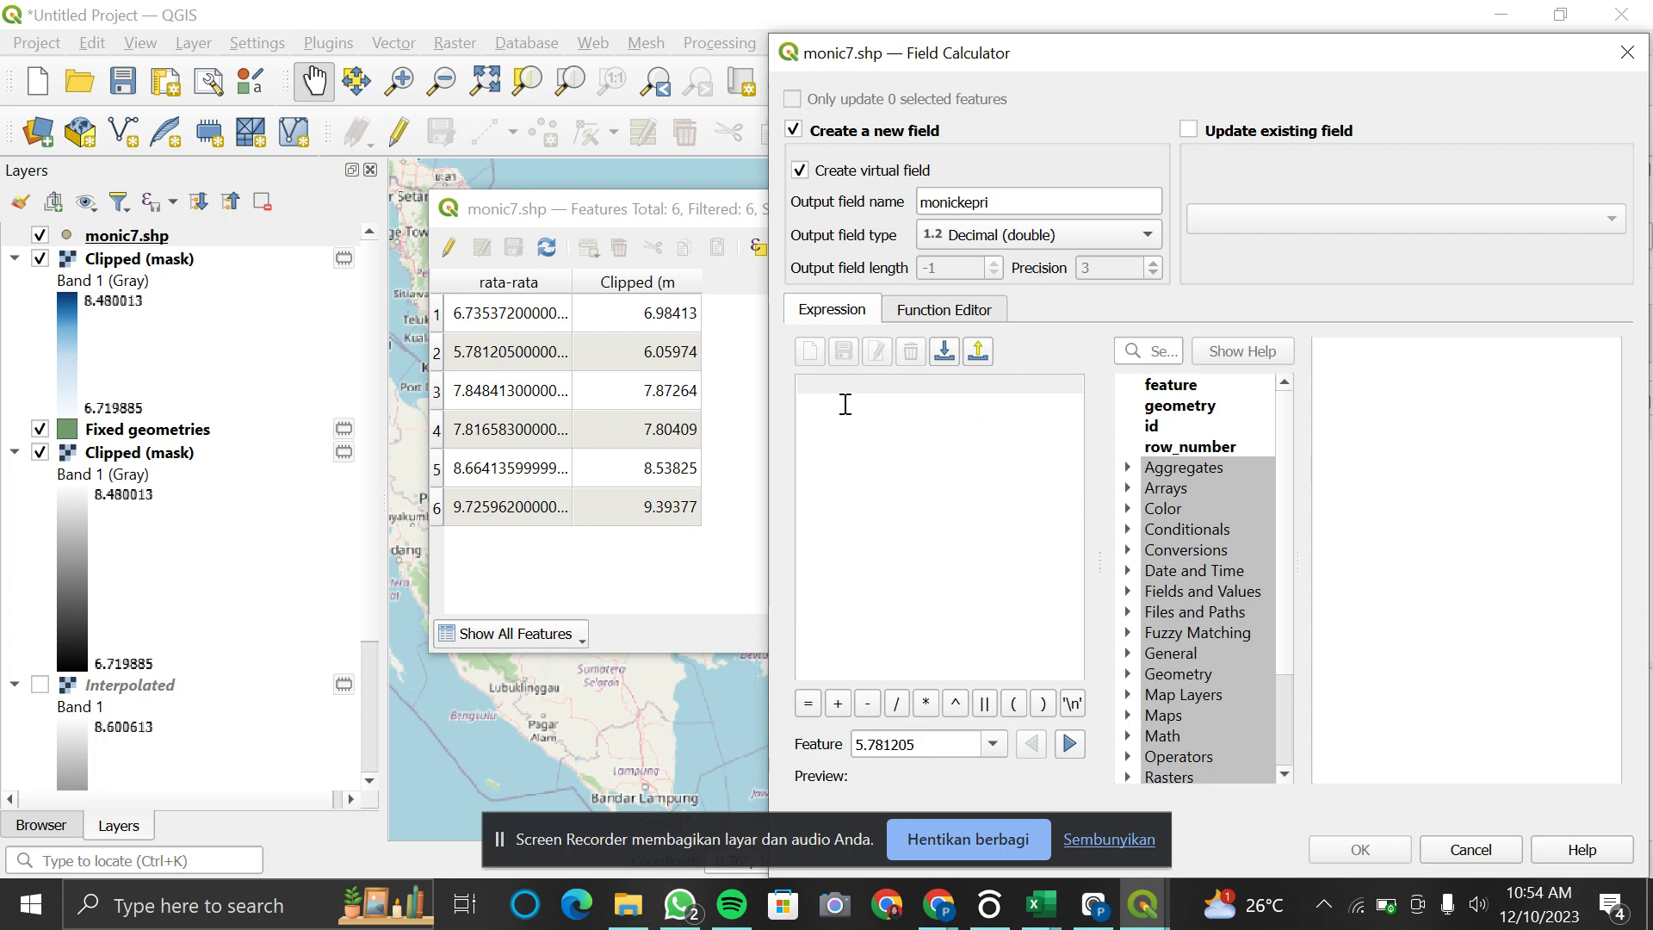
type("(")
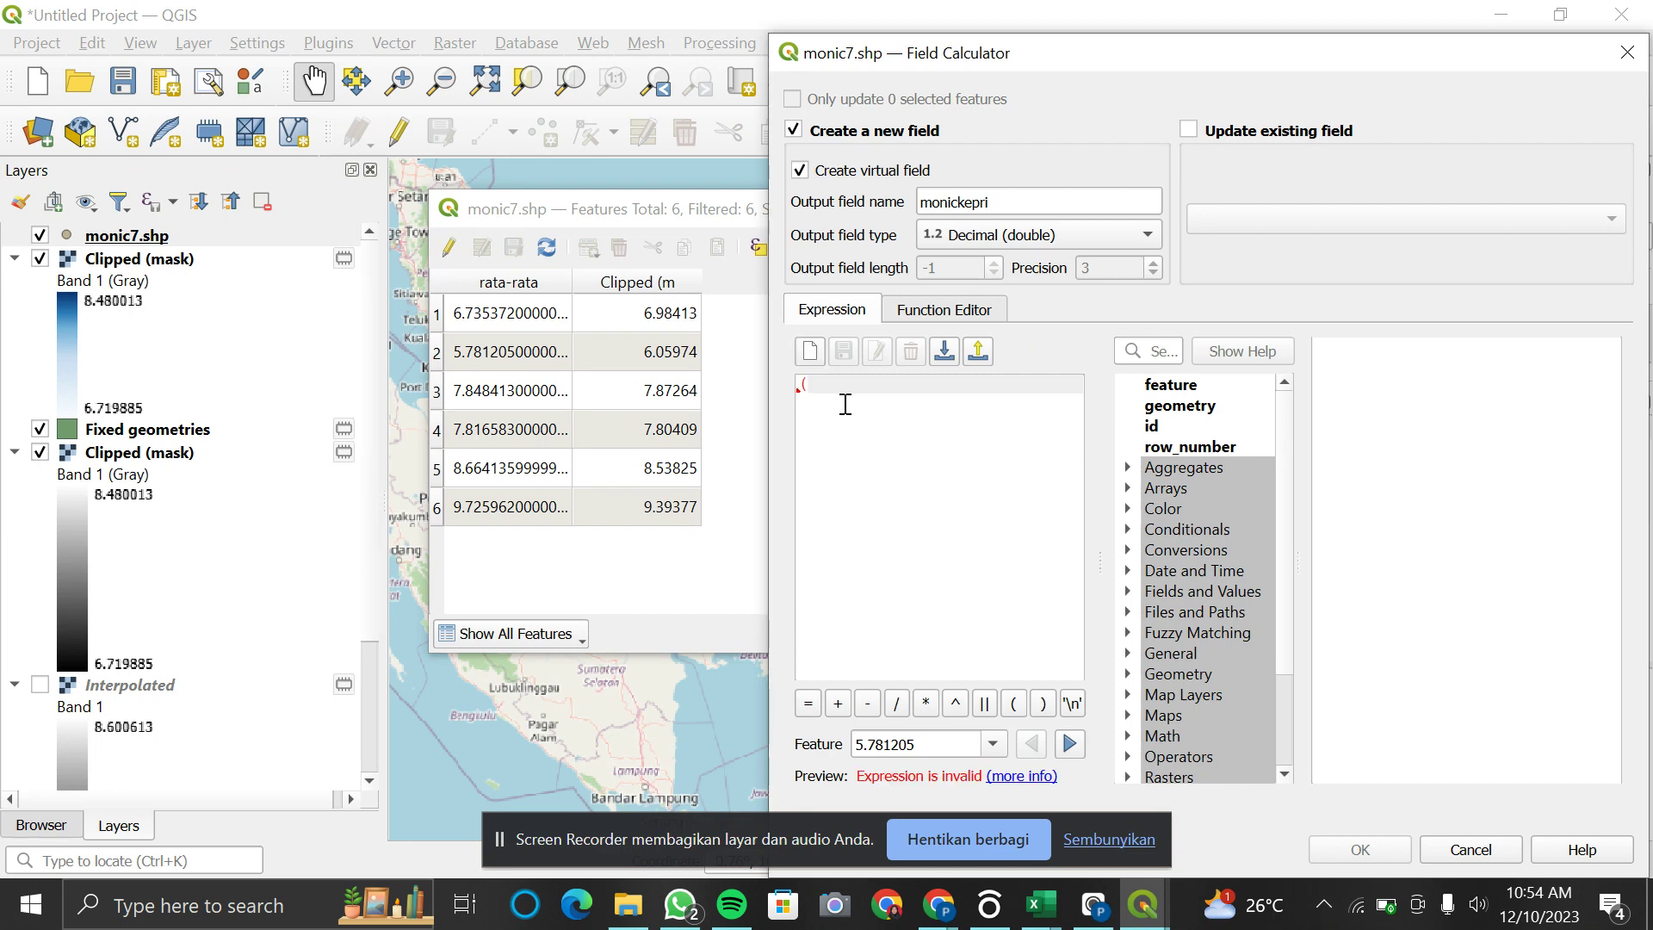
type("\"\"")
type("Clippe")
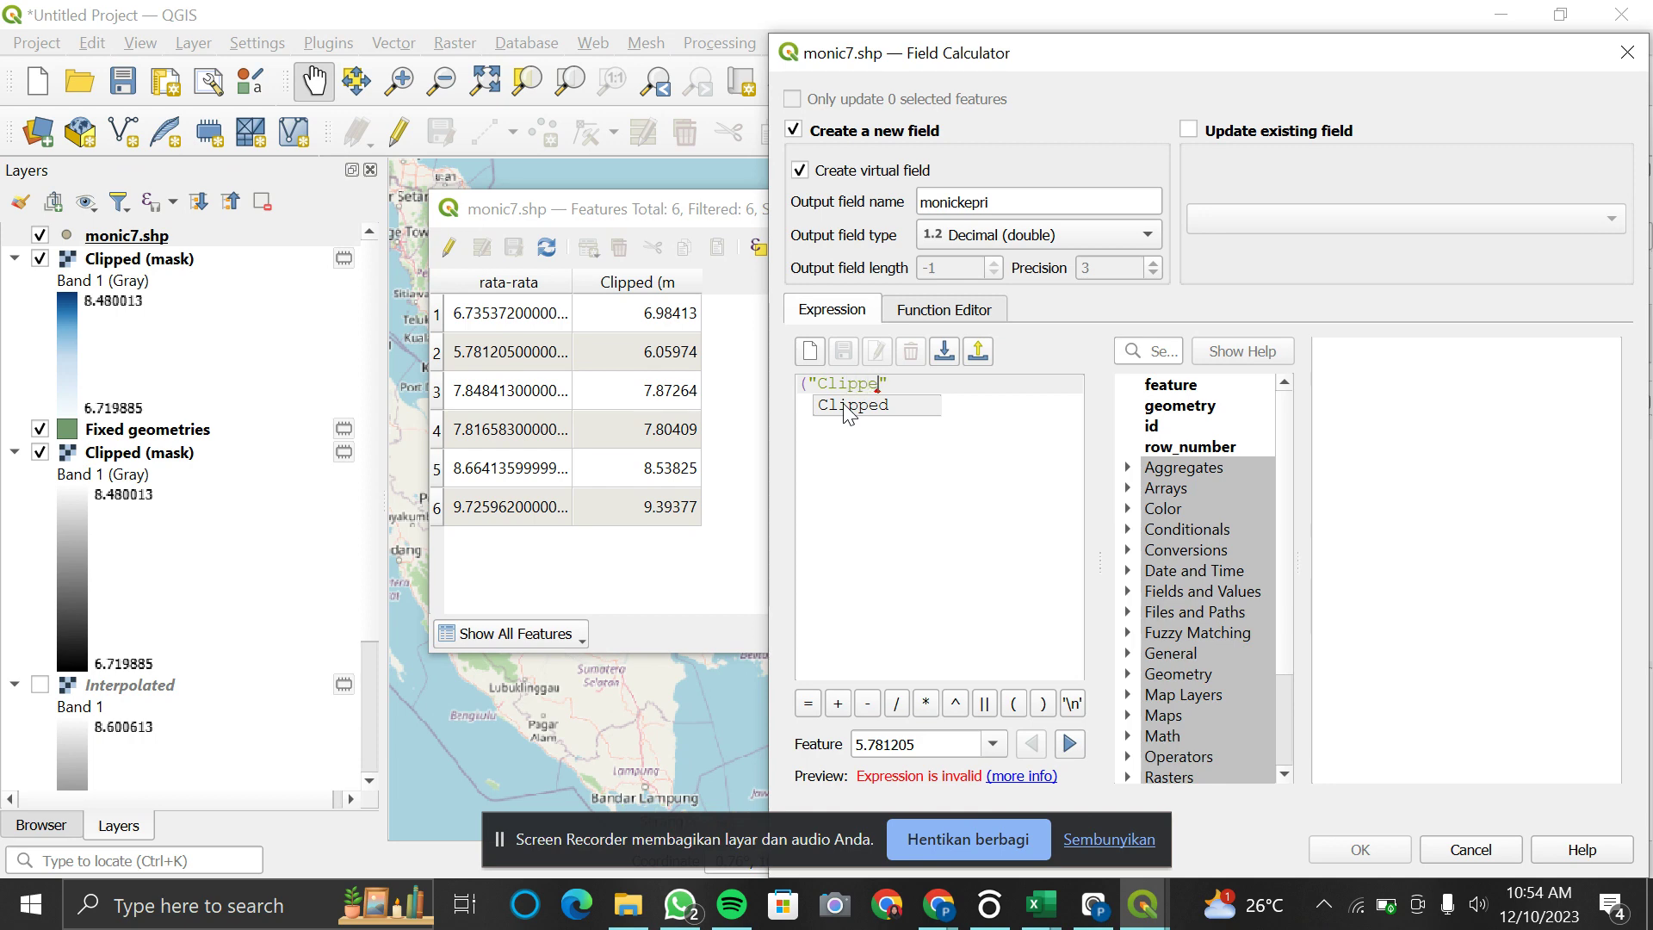
type("d")
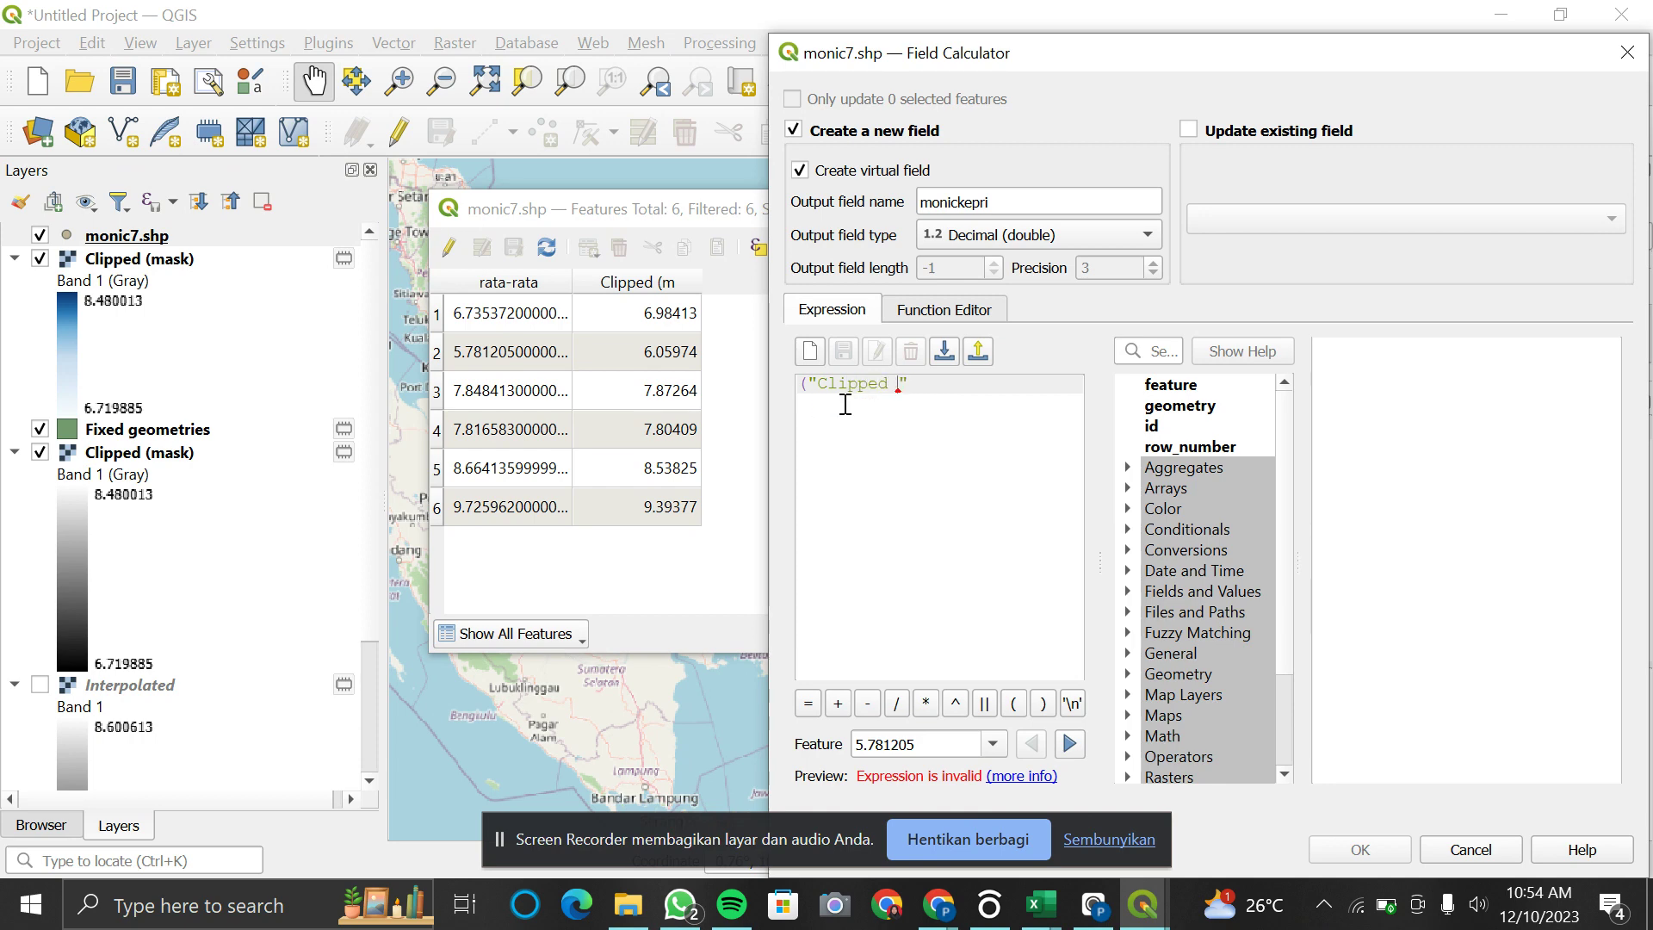
key("BackSpace")
type("(")
type("m\"")
type("-\"rata")
type("-rata")
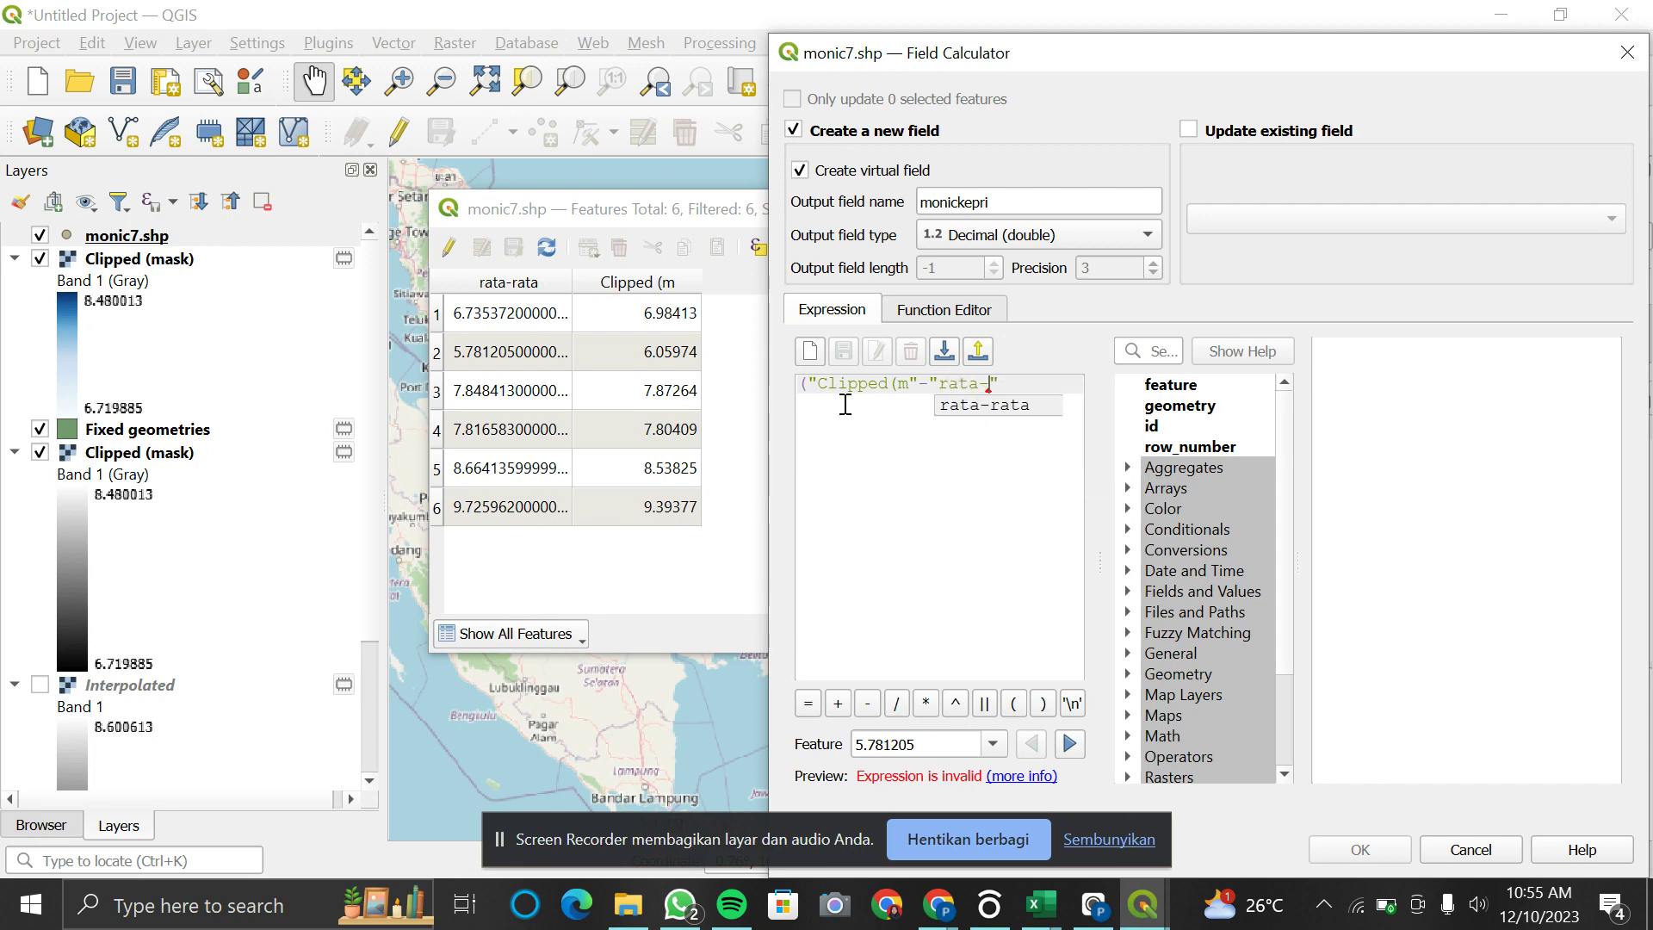
type("\"")
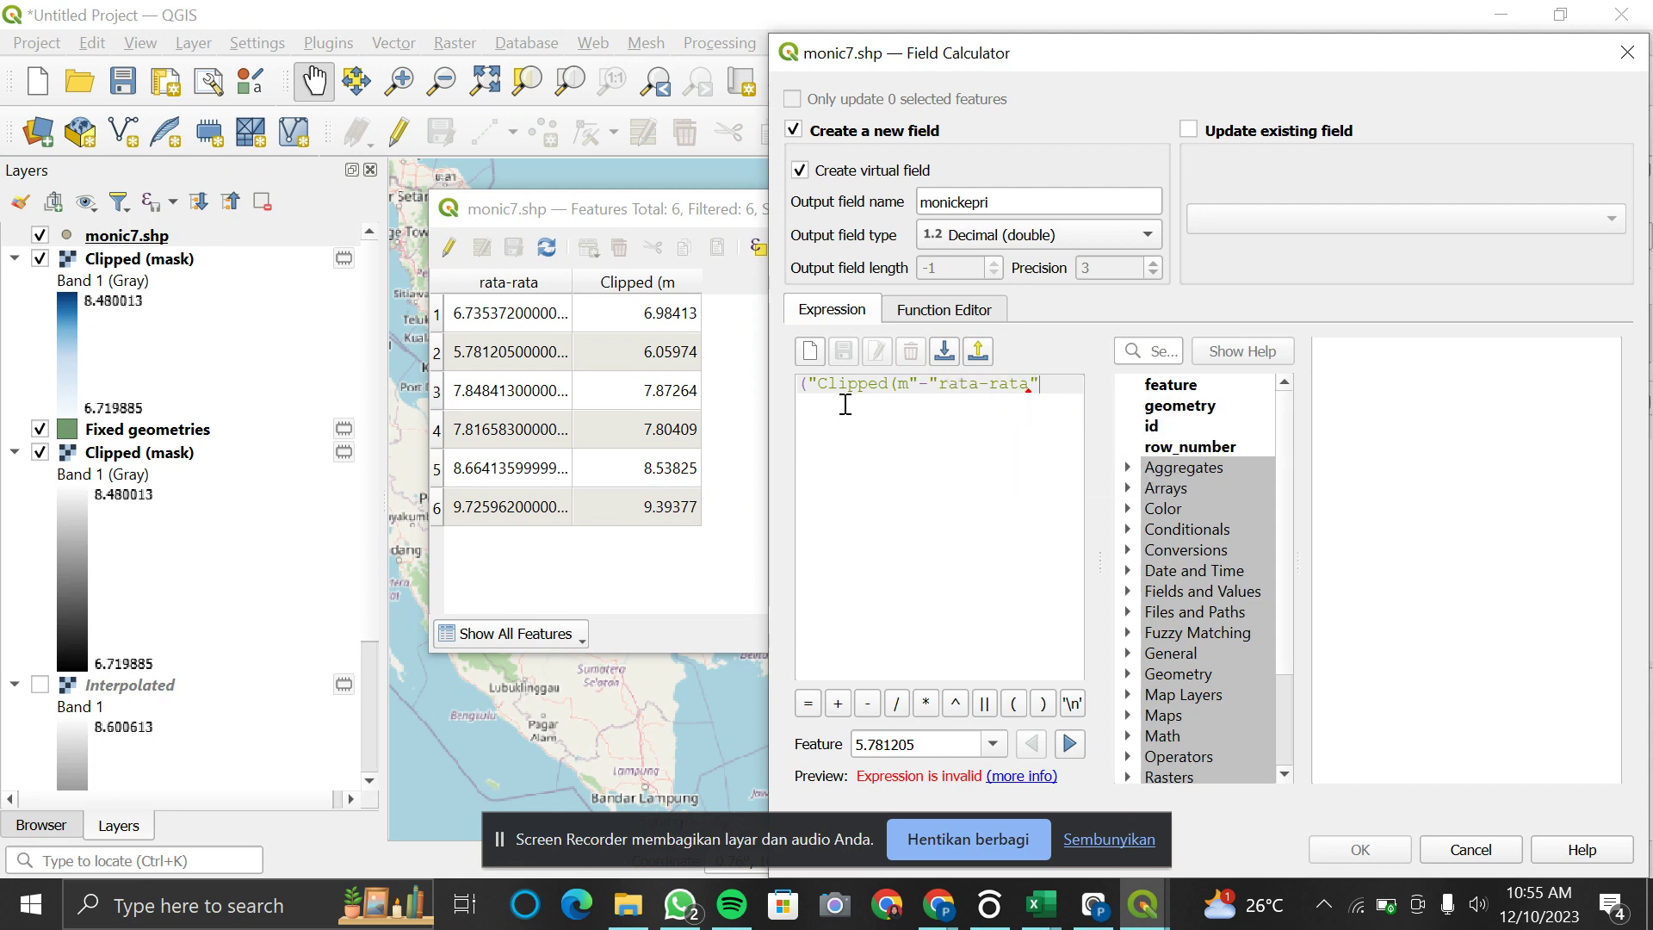
type(")^2")
left_click(890, 384)
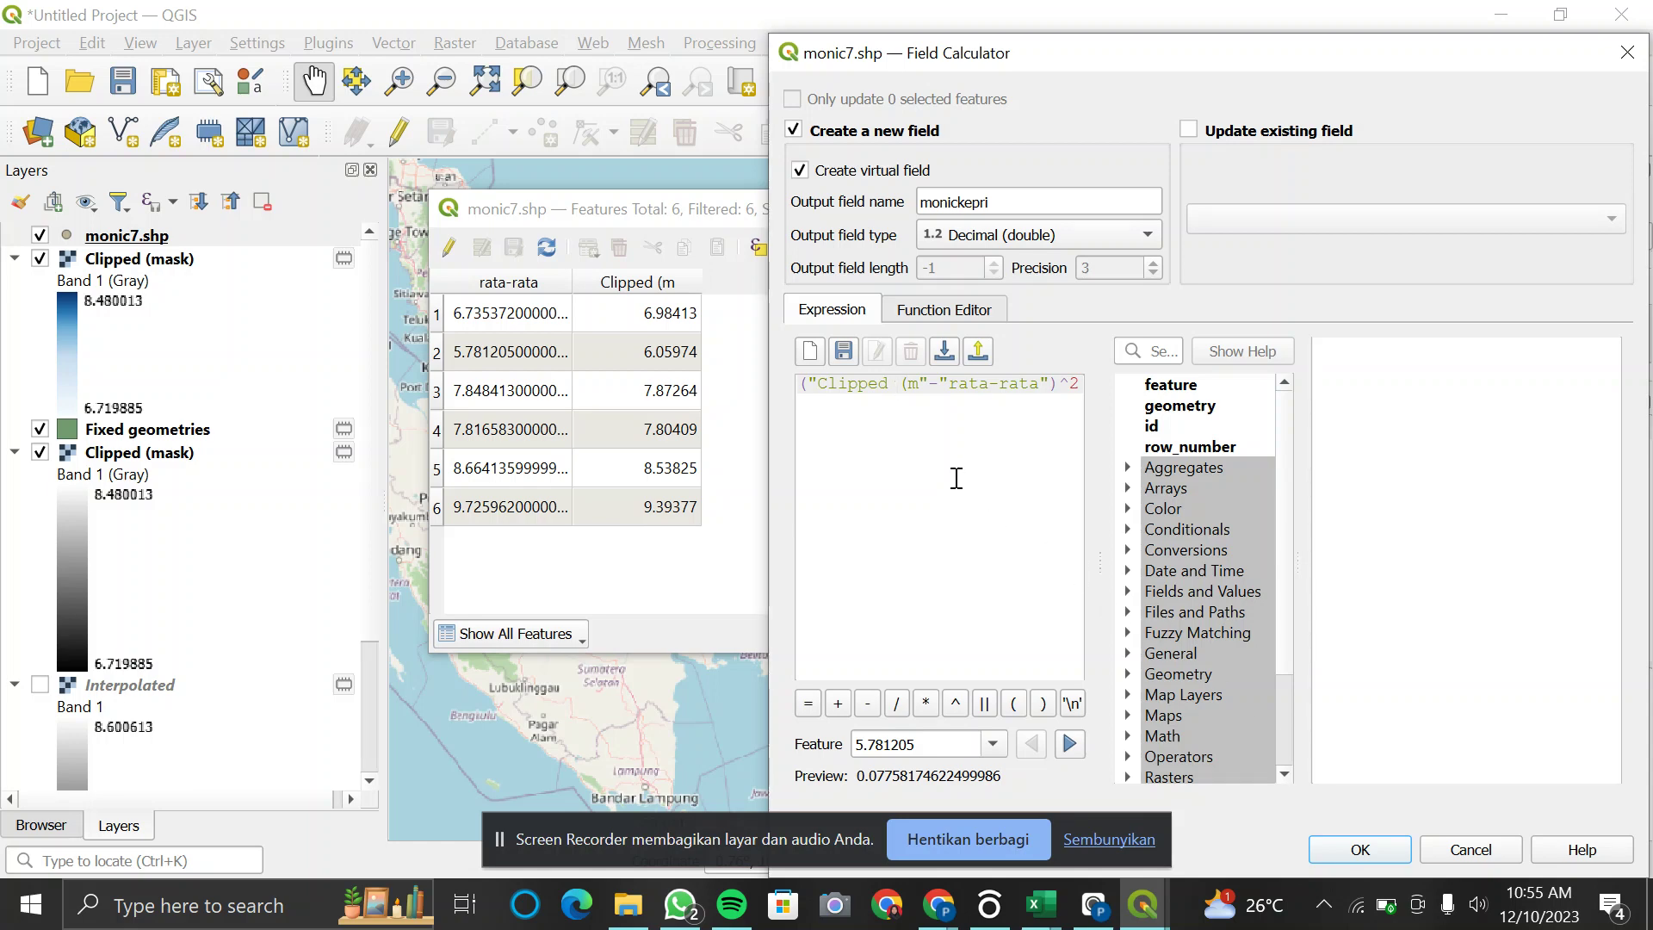
left_click(1372, 849)
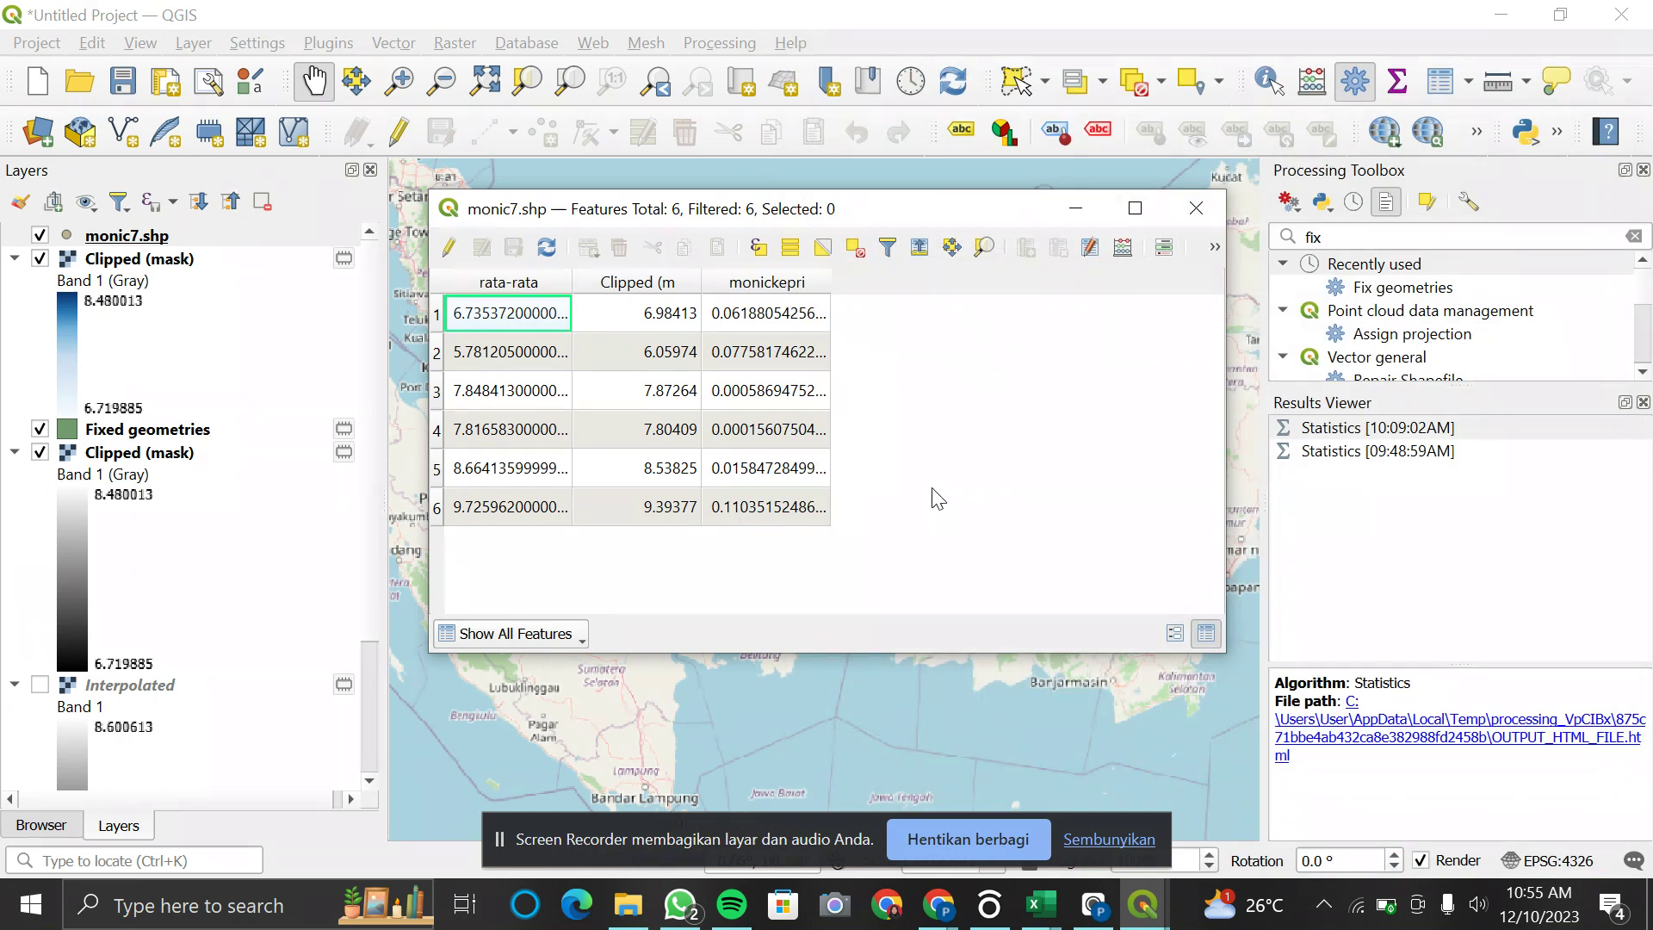
left_click(1193, 209)
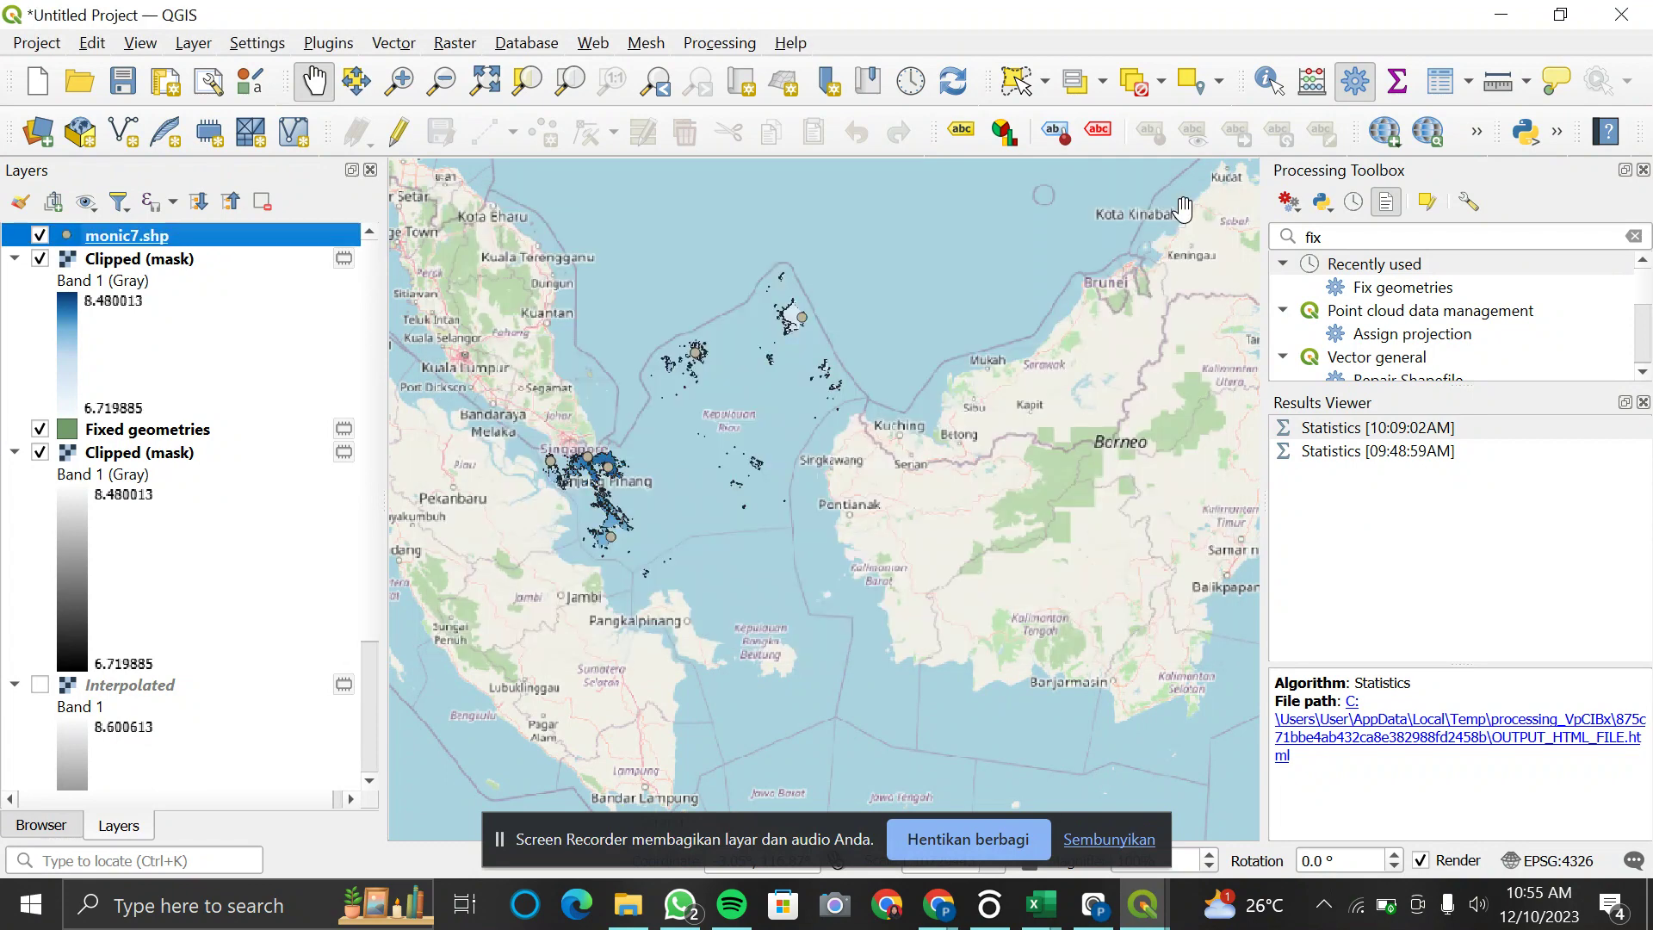
Step: Run Basic Statistics for Fields on the monickepri field of monic7.shp, saving to a temporary file
left_click(401, 50)
mouse_move(492, 128)
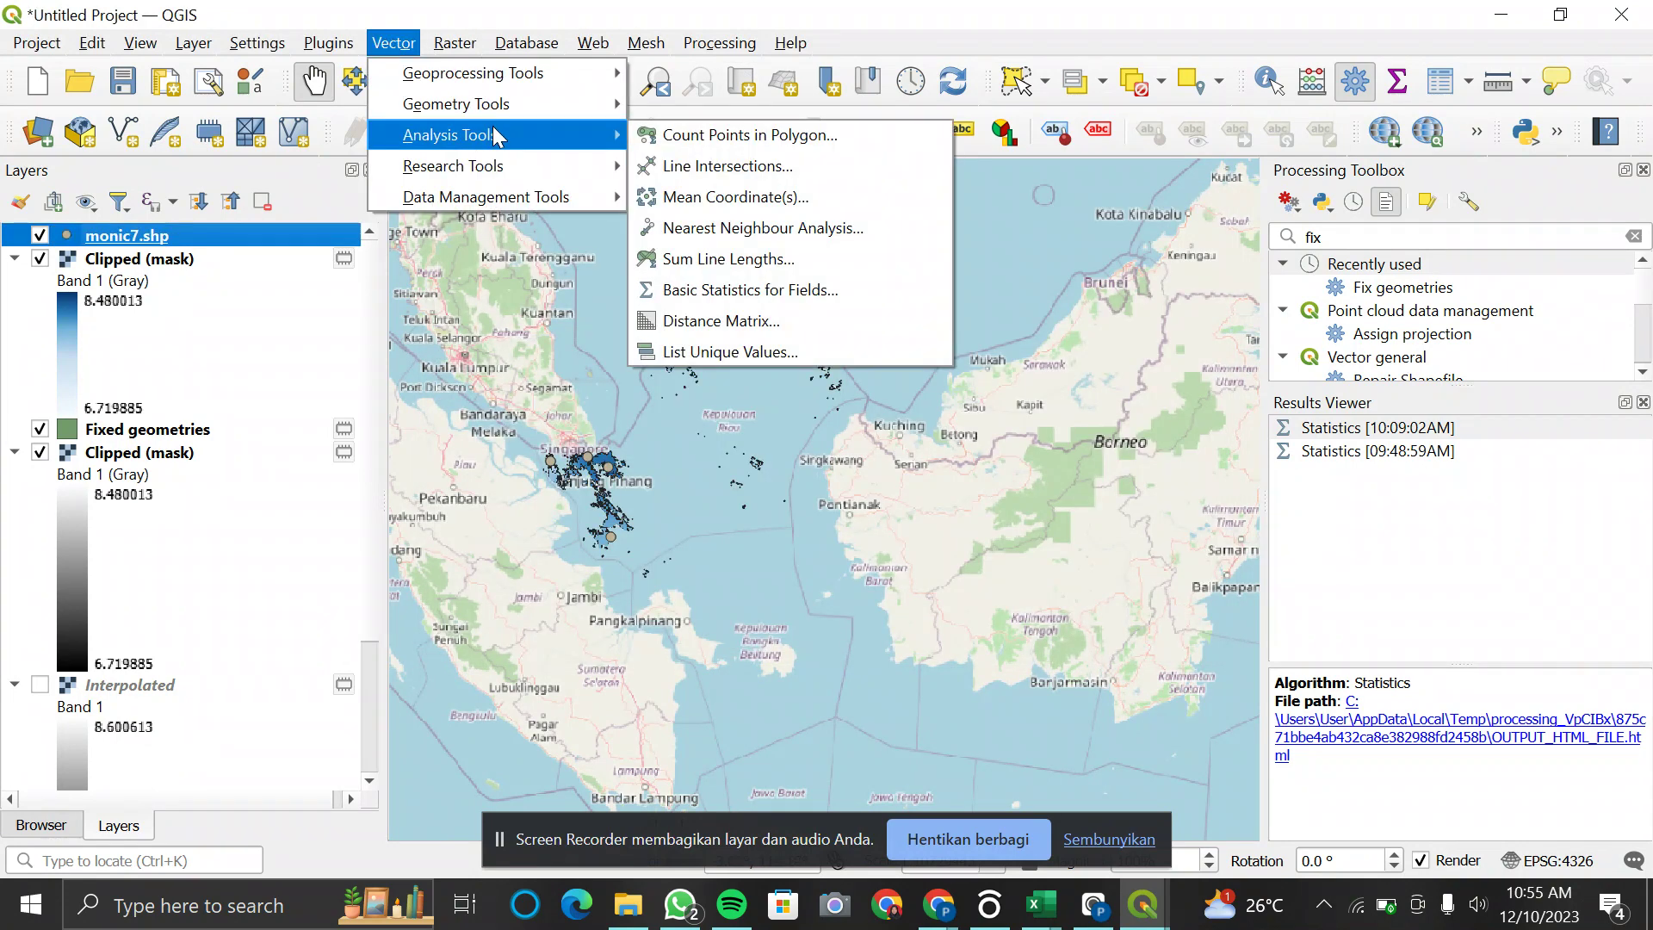
left_click(699, 291)
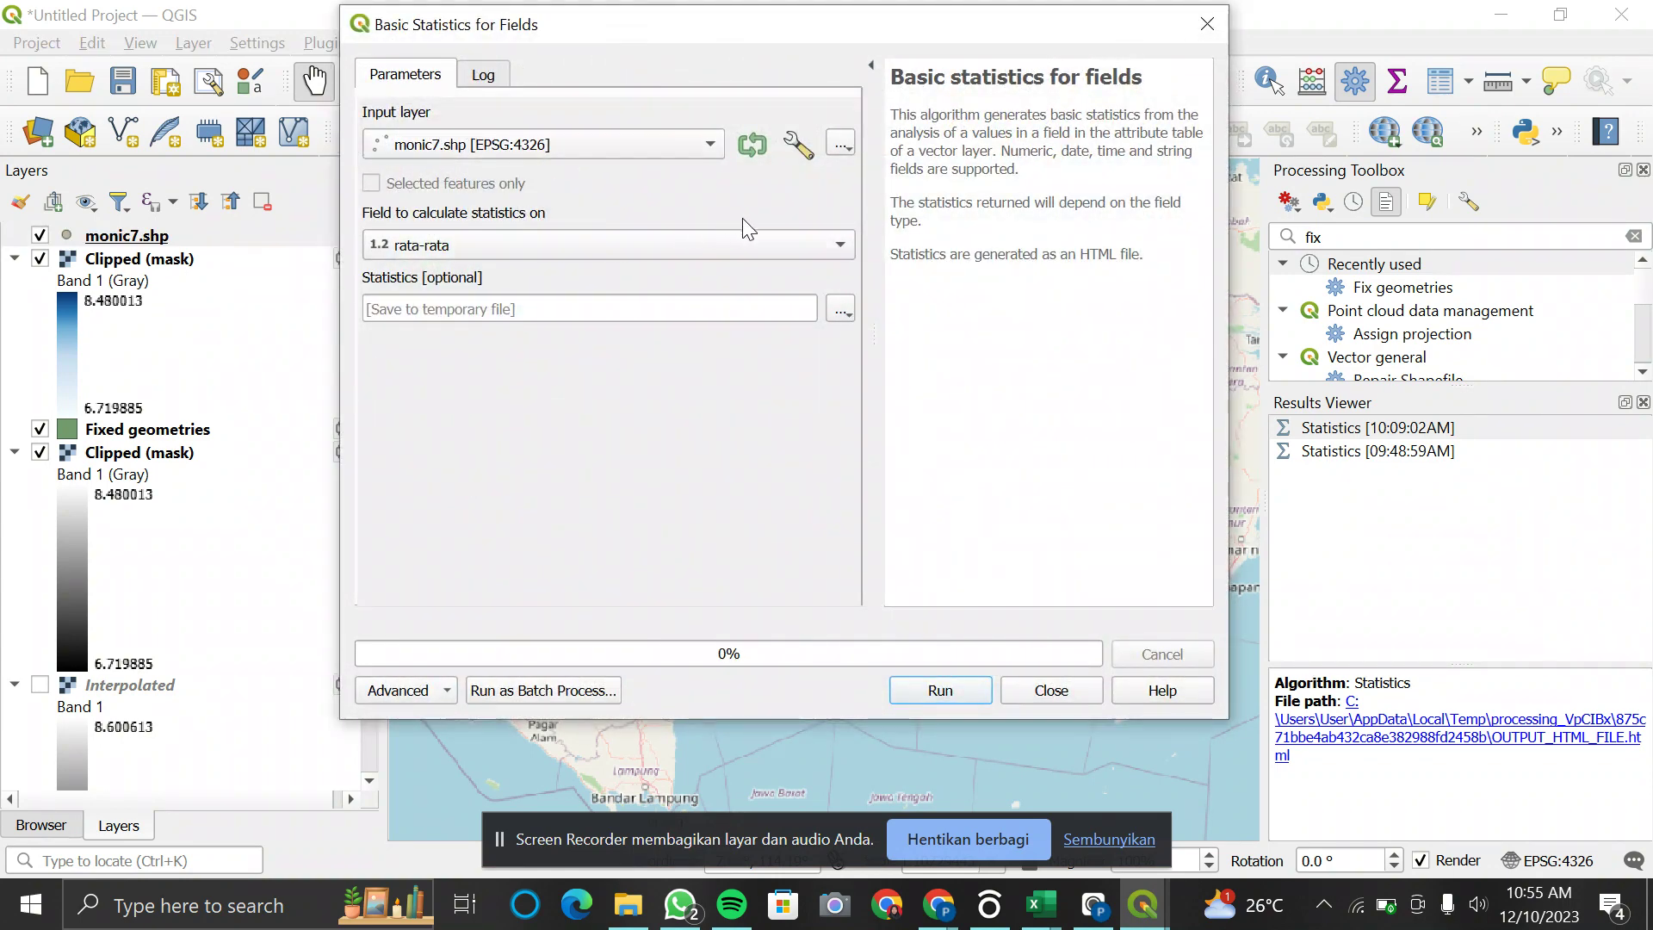
left_click(818, 243)
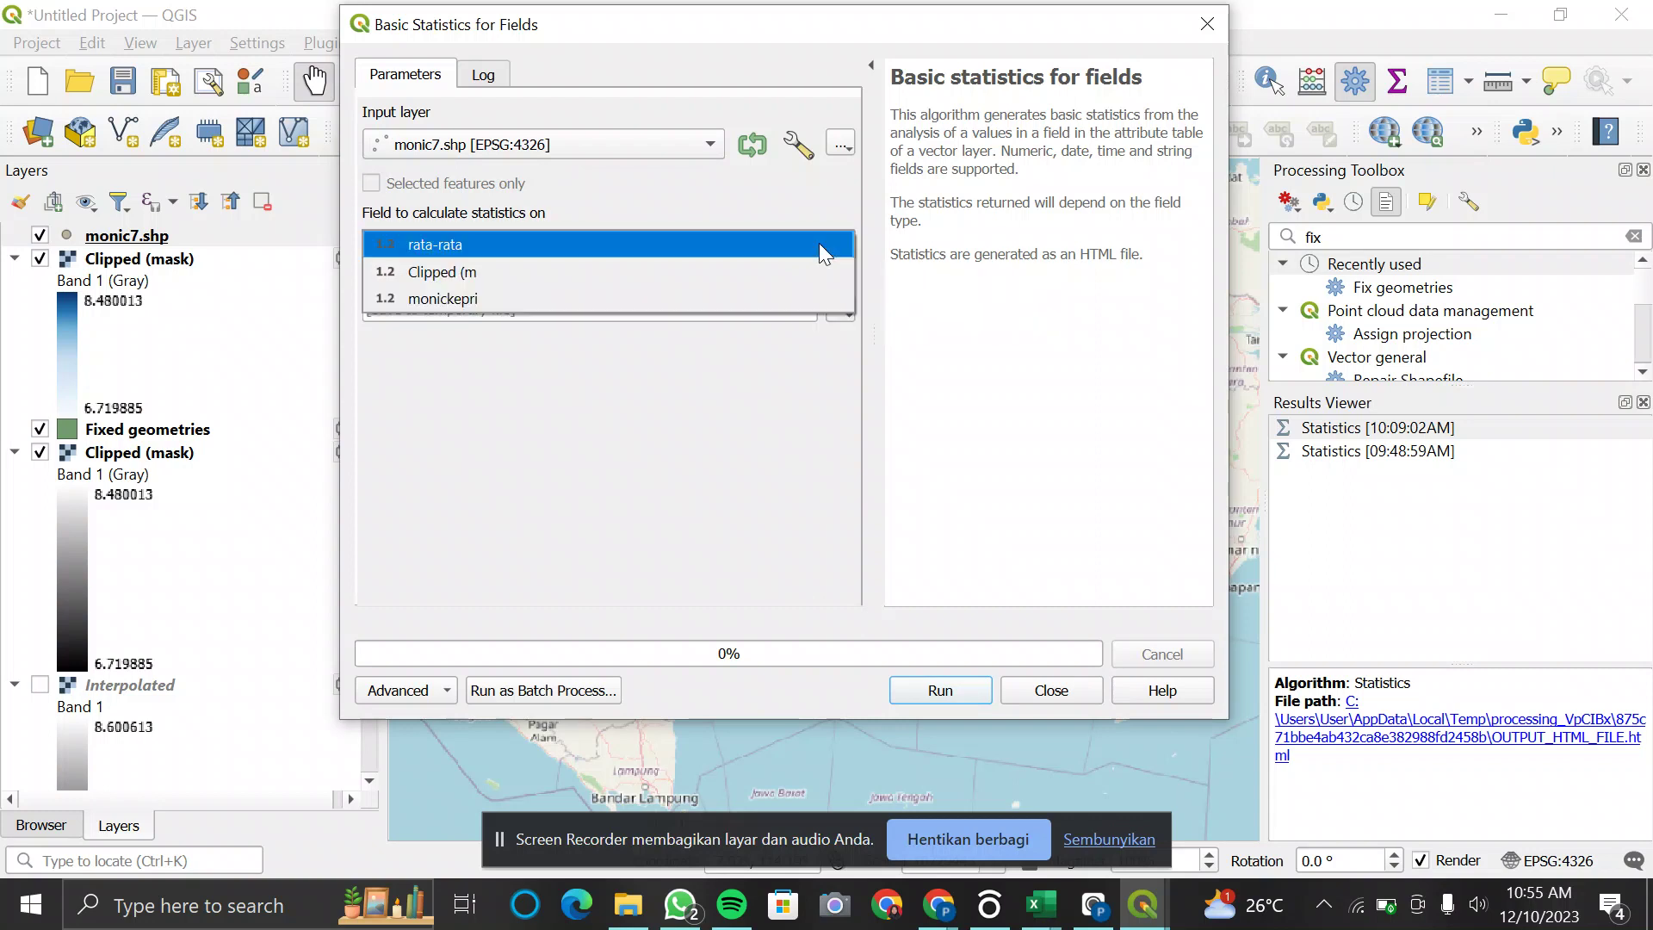
left_click(793, 298)
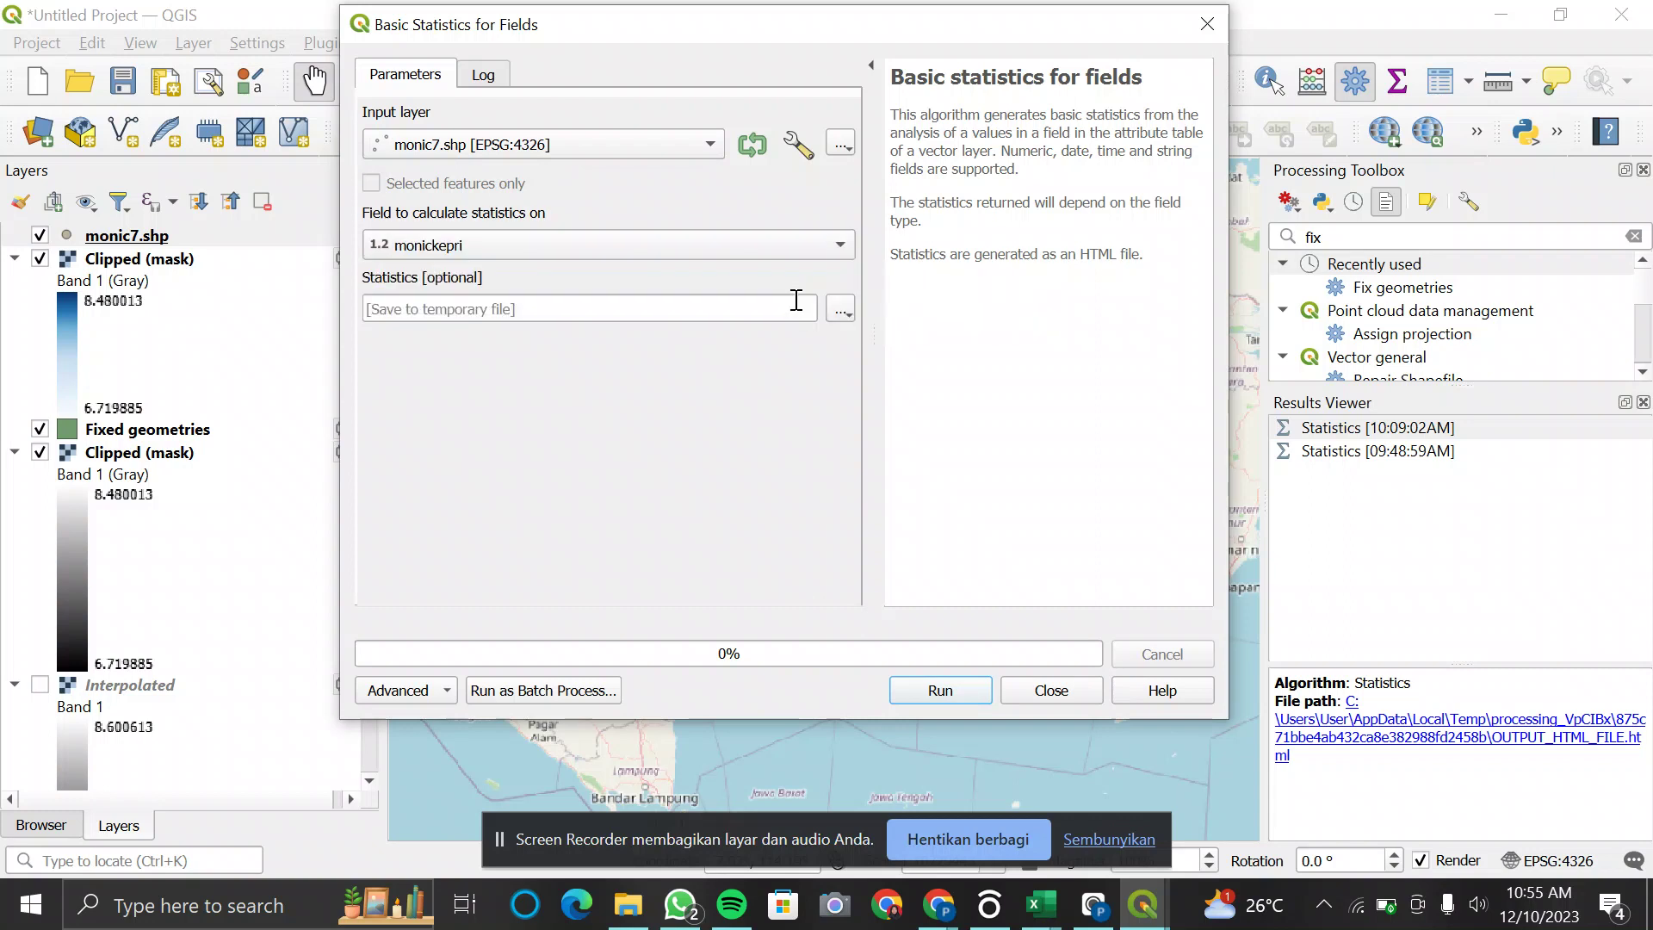
left_click(944, 689)
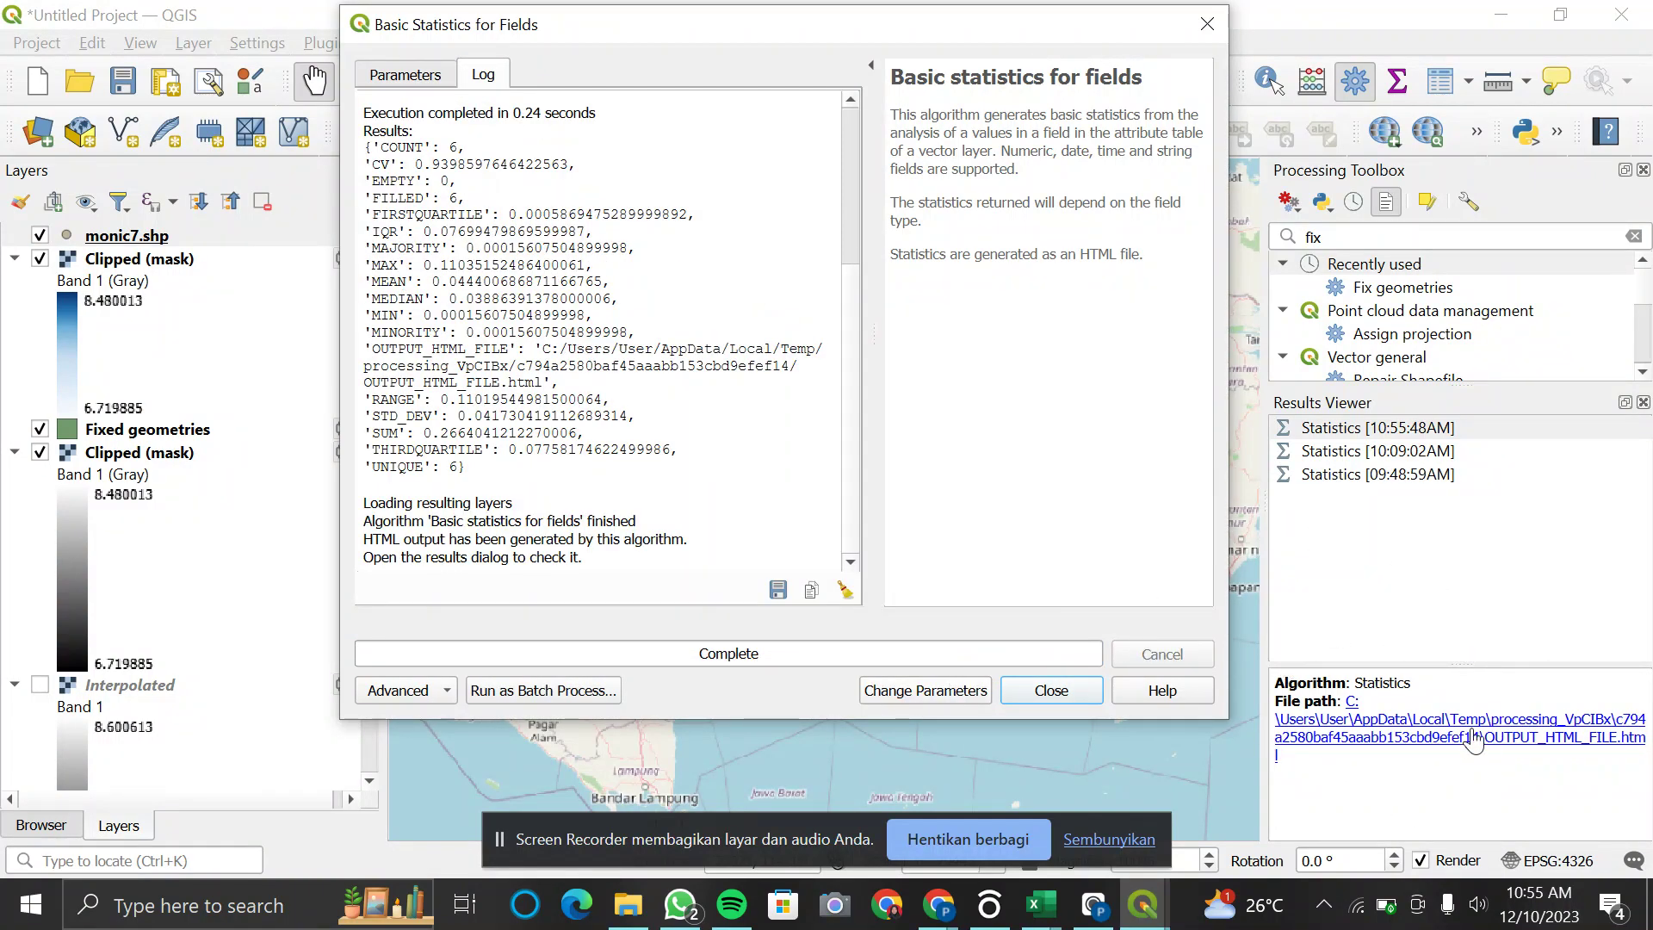
left_click(1082, 696)
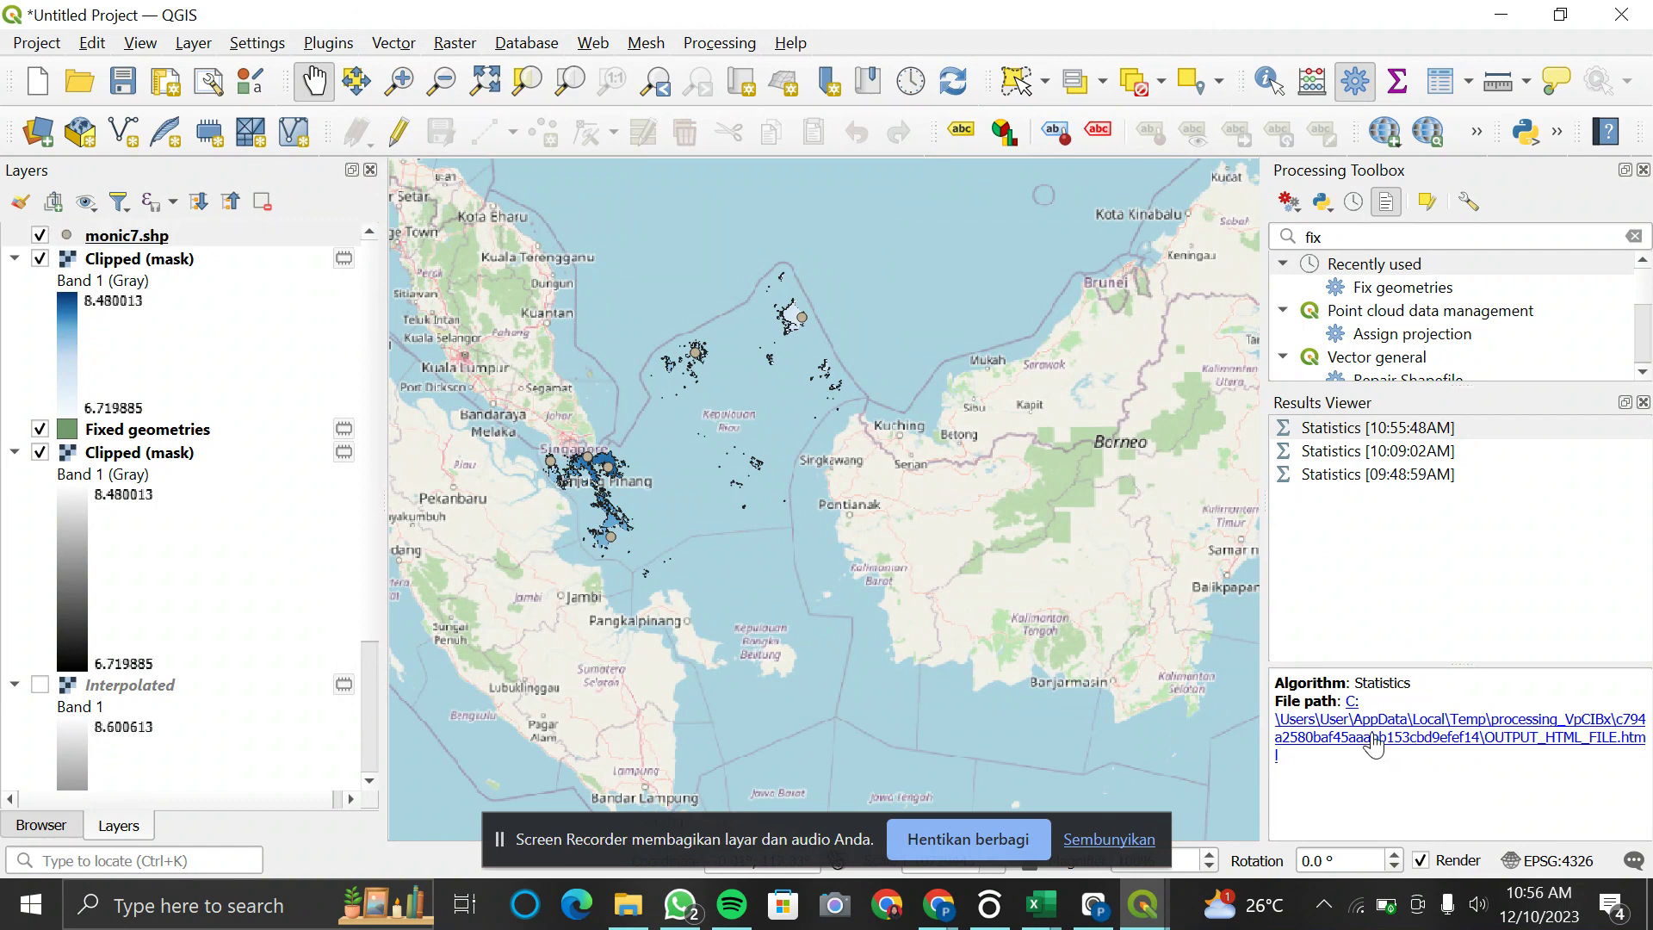
Step: Open the newest statistics HTML report in the browser and dismiss the chat notifications covering it
left_click(1373, 735)
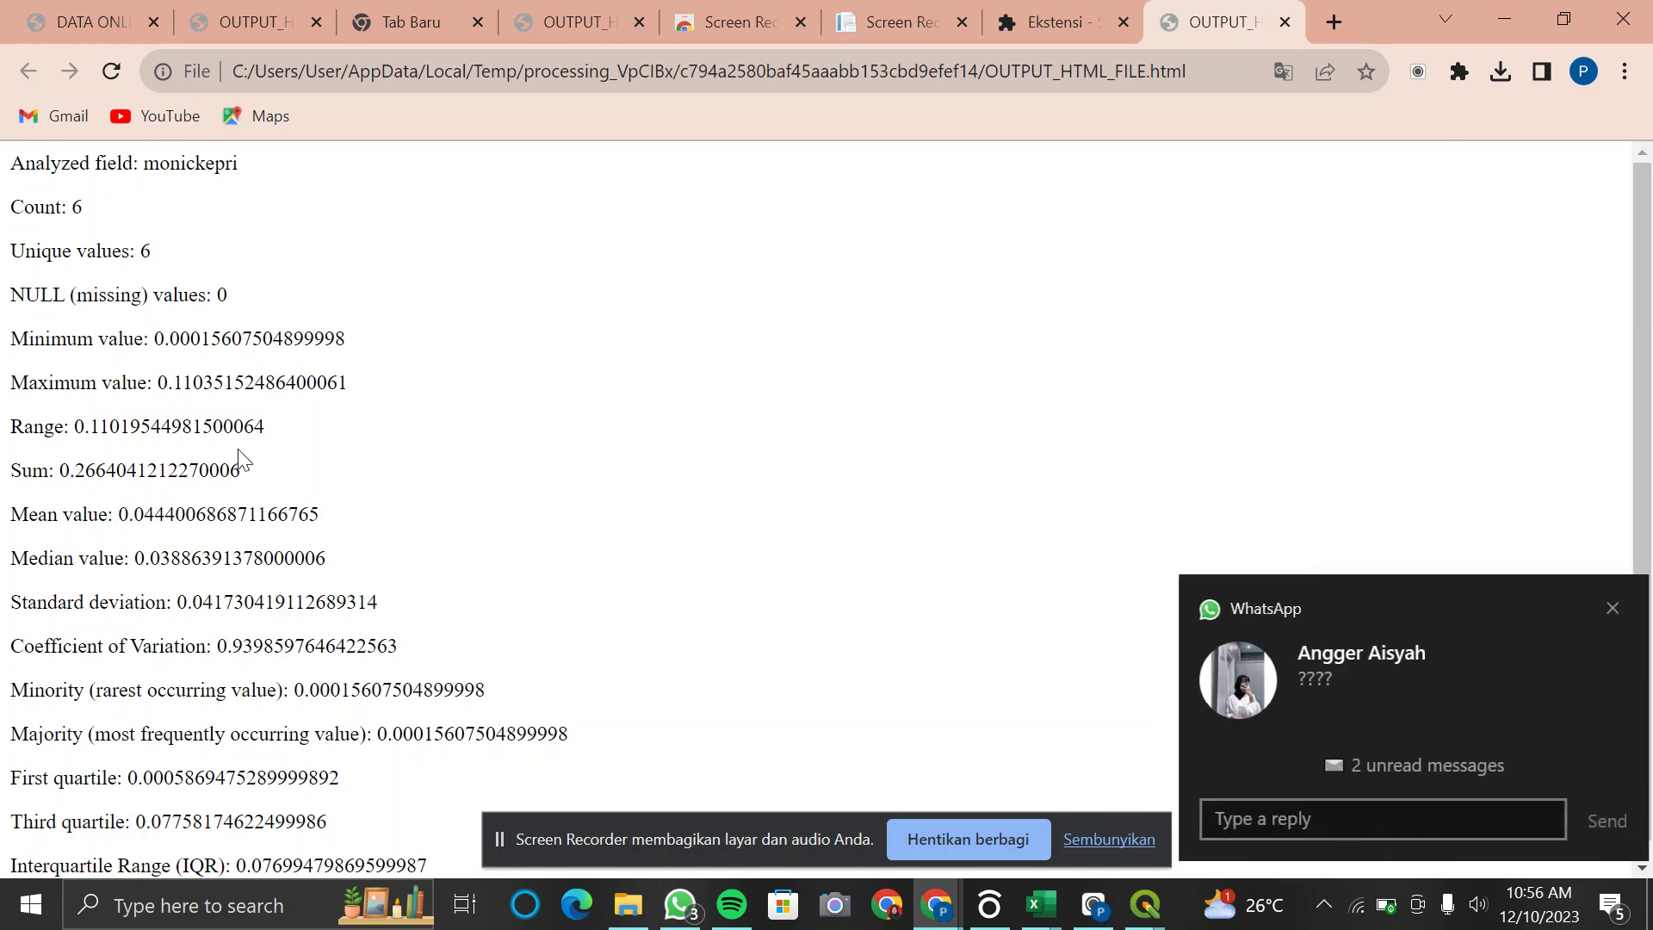
left_click(1596, 609)
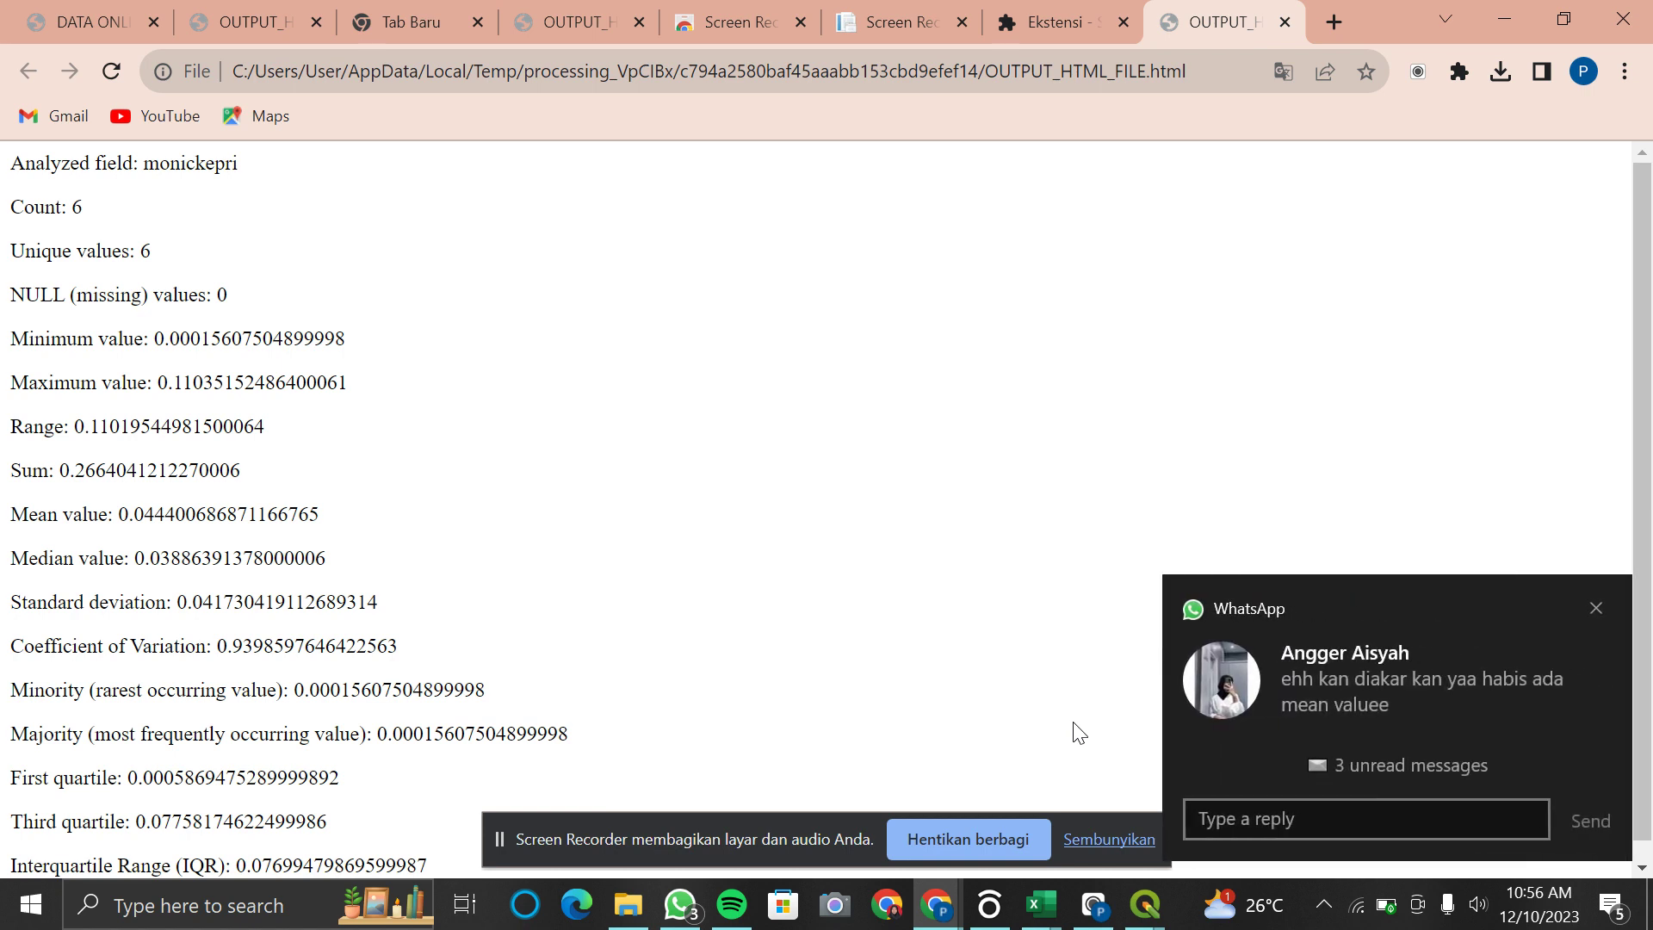
left_click(1596, 607)
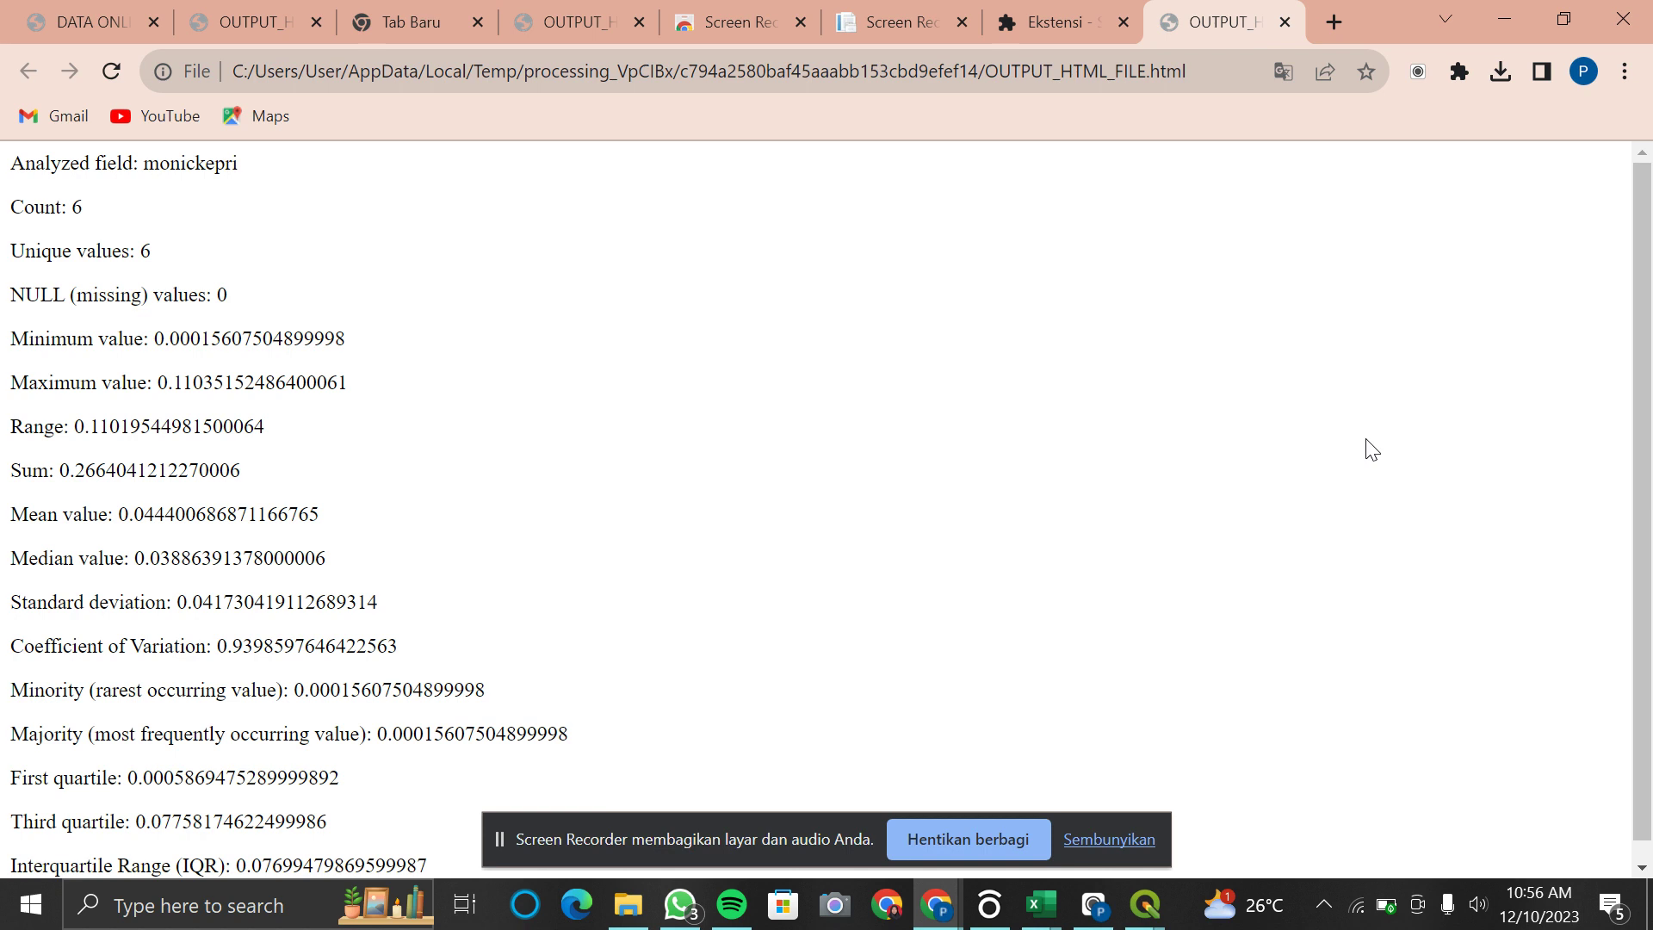